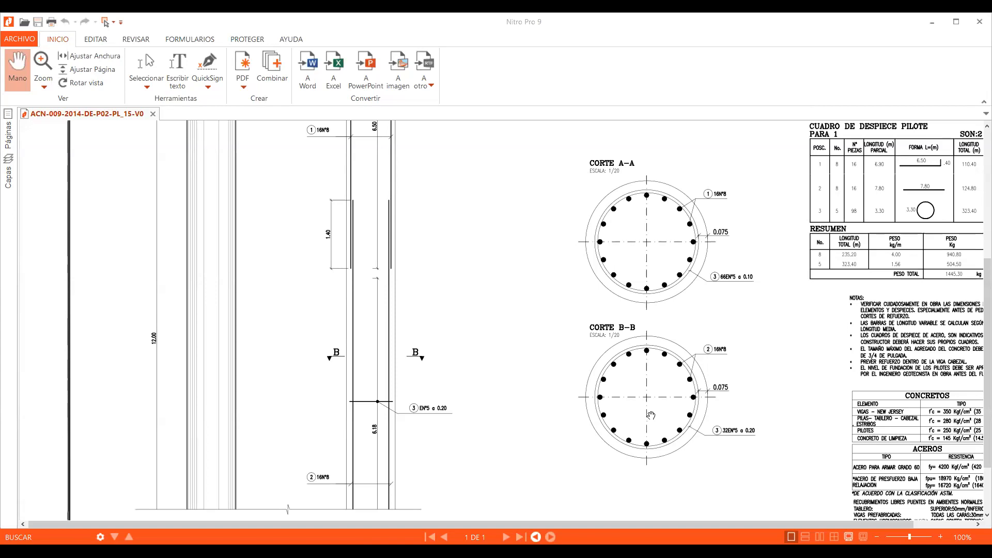
- Examine the pile drawing's elevation, sections A-A and B-B, and reinforcement callouts
scroll(651, 415, "up", 5)
scroll(651, 415, "down", 3)
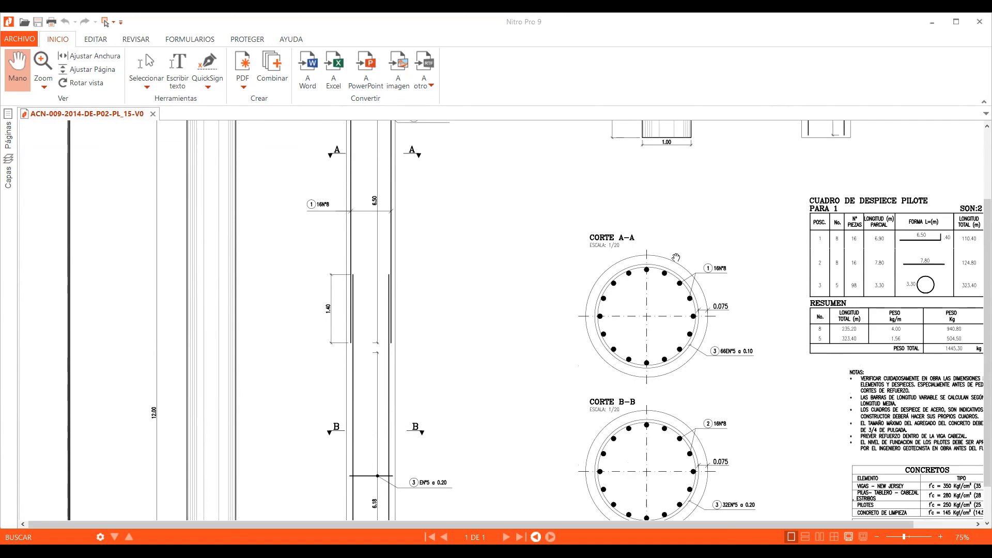
scroll(676, 257, "down", 4, "ctrl")
scroll(676, 257, "up", 2, "ctrl")
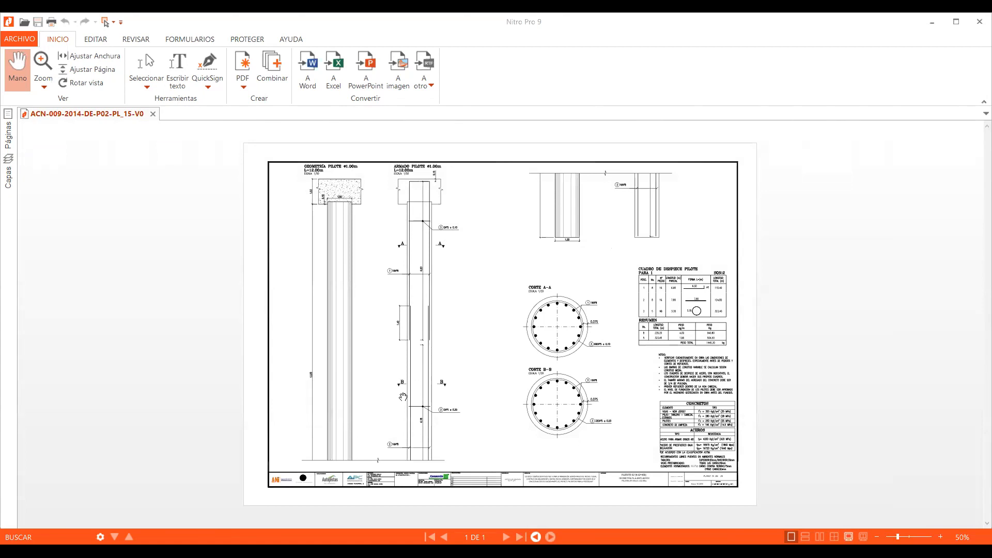
scroll(551, 358, "up", 2, "ctrl")
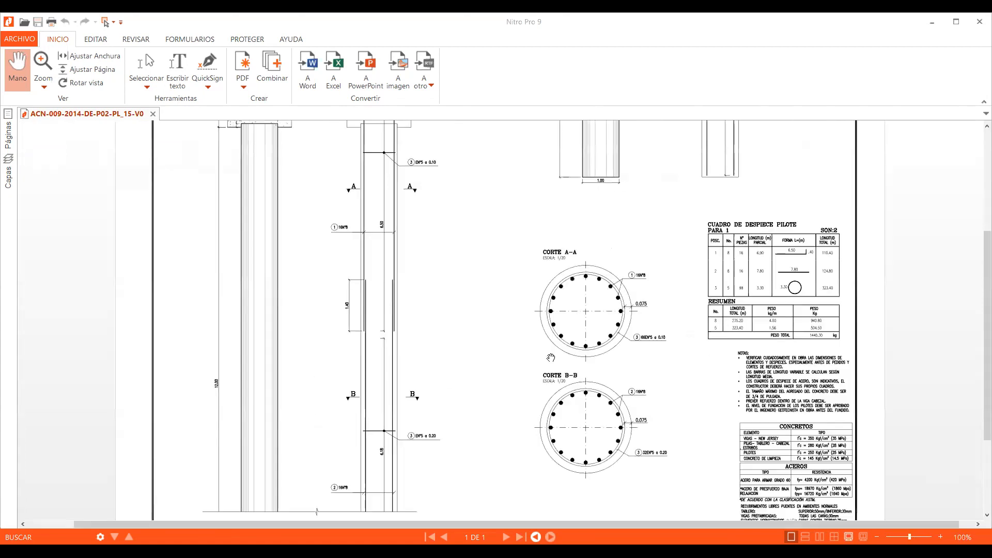
scroll(551, 357, "down", 3)
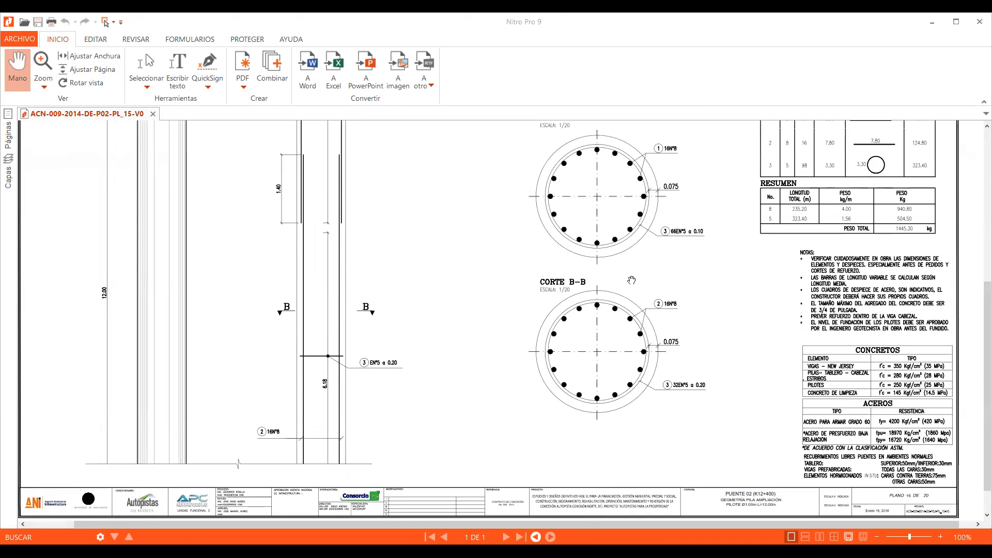
scroll(638, 276, "up", 1, "ctrl")
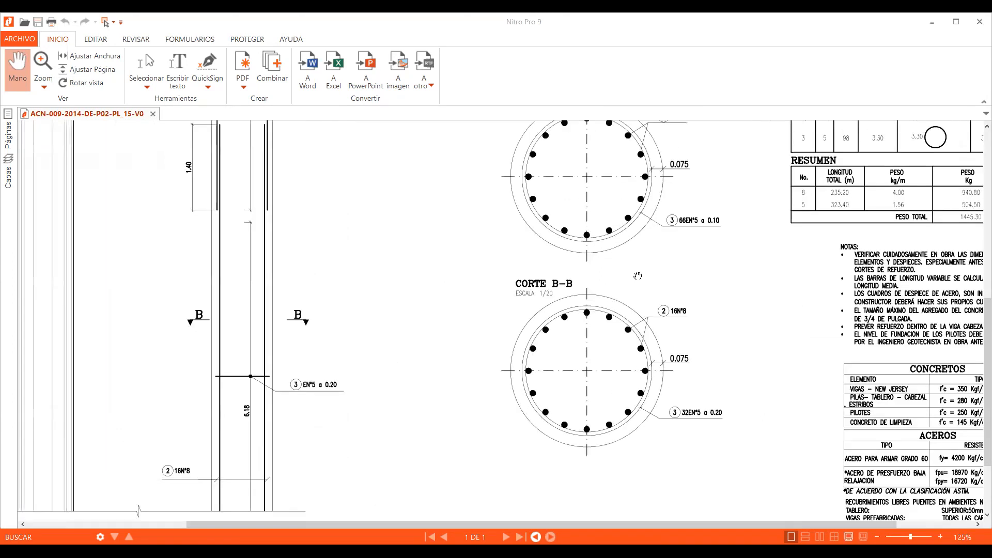
scroll(637, 275, "up", 3)
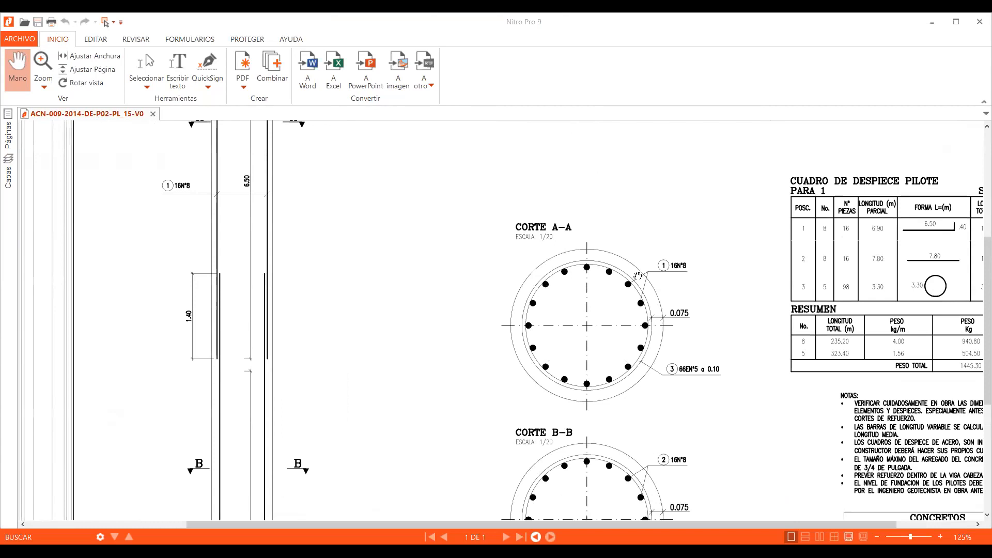
scroll(638, 276, "down", 3)
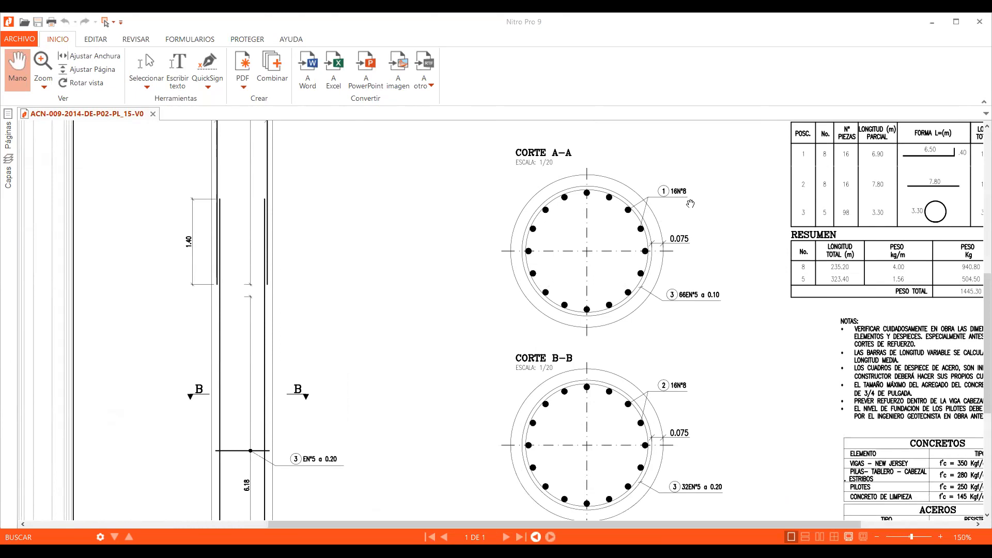
scroll(690, 204, "up", 3, "ctrl")
scroll(691, 204, "down", 3, "ctrl")
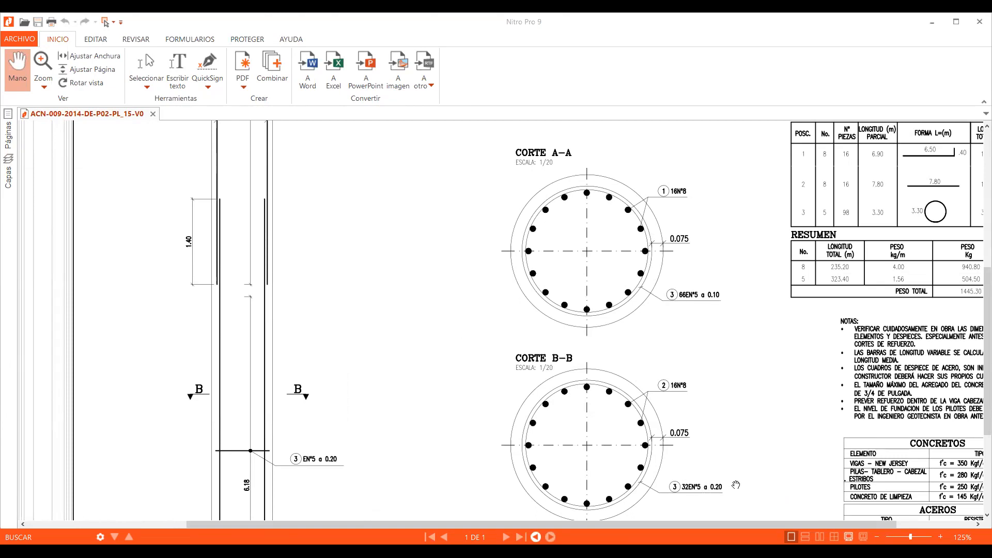
scroll(648, 433, "down", 2, "ctrl")
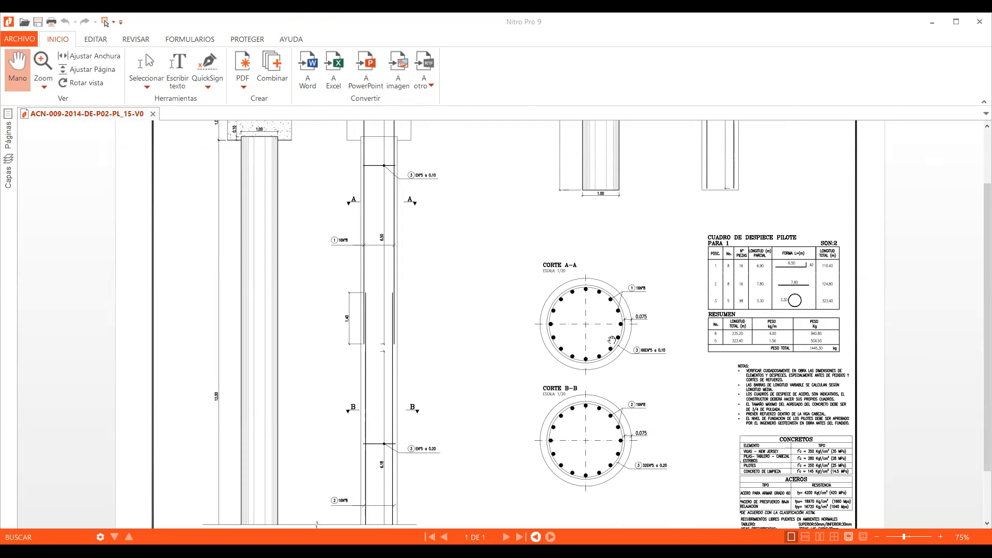
scroll(612, 339, "up", 1, "ctrl")
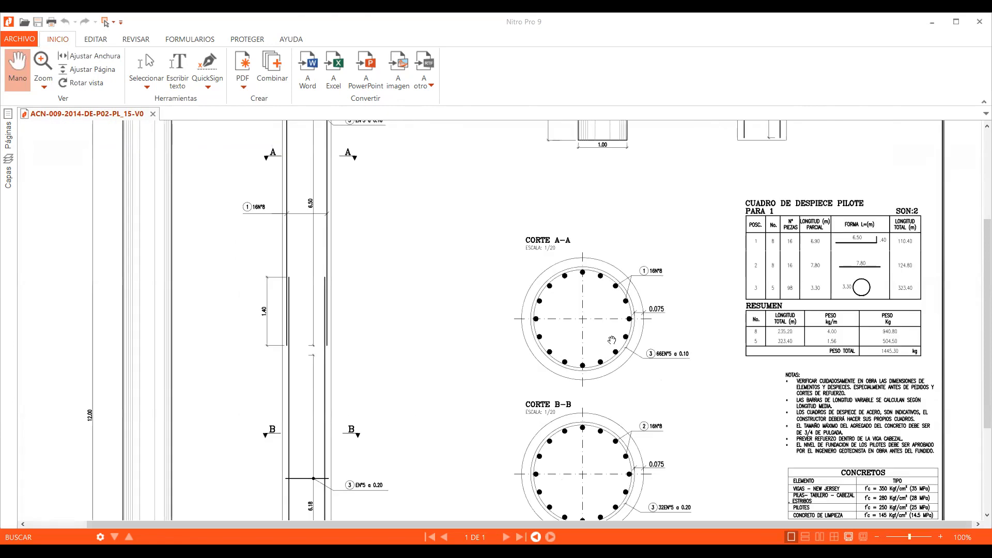
scroll(359, 262, "up", 5)
scroll(360, 262, "down", 2)
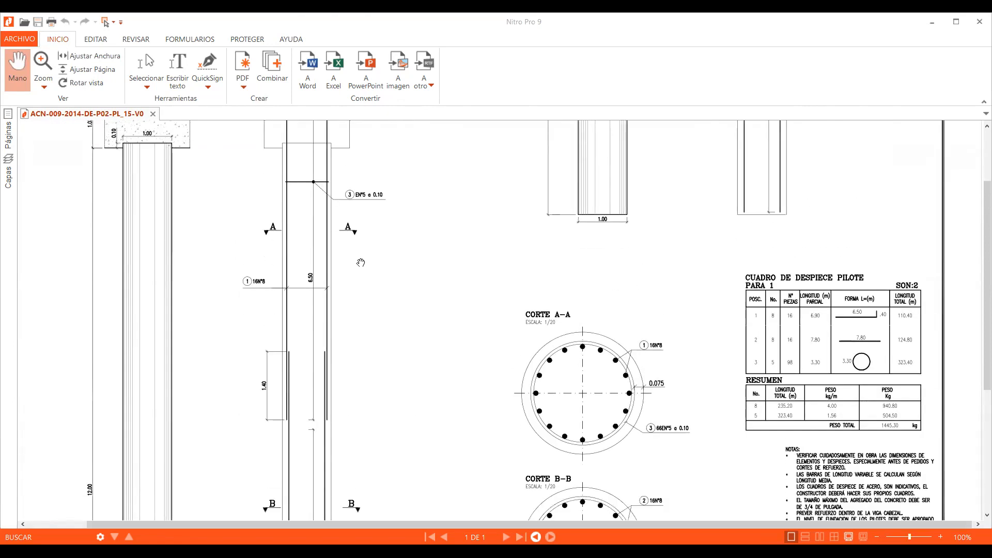
scroll(288, 305, "up", 4)
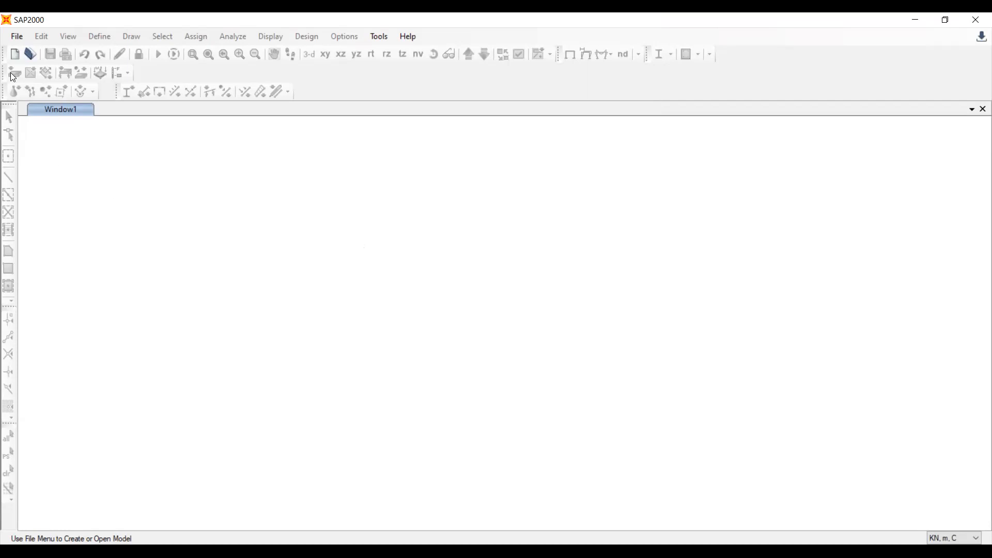
- In SAP2000, create a new grid-only model in KN, m, C with 4, 4 and 5 grid lines spaced 6, 6 and 3 m in X, Y and Z
left_click(15, 54)
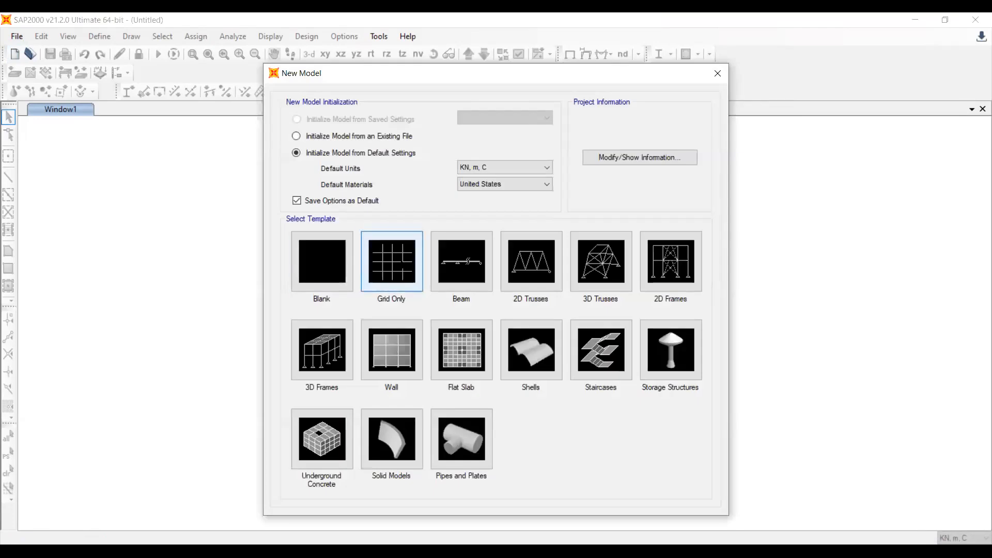
left_click(391, 261)
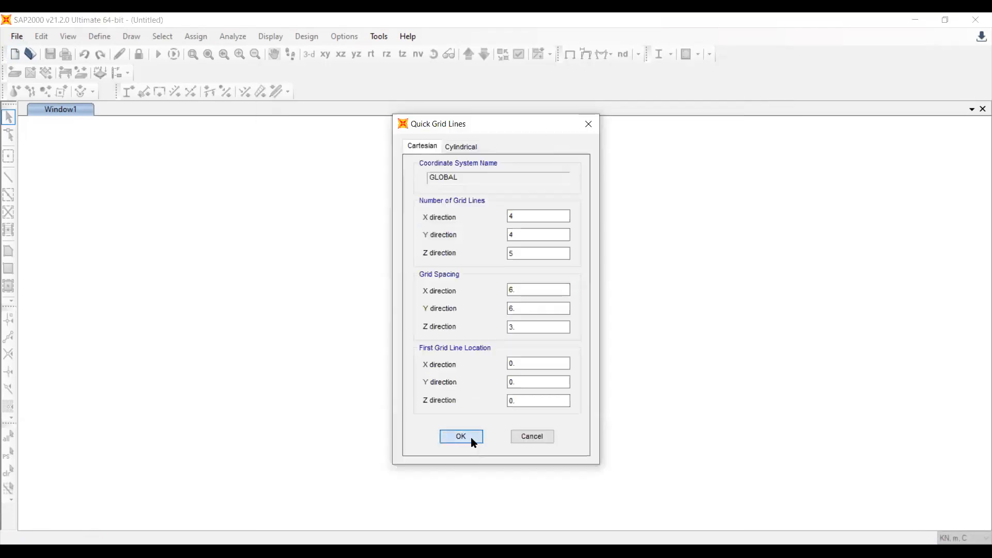
left_click(472, 439)
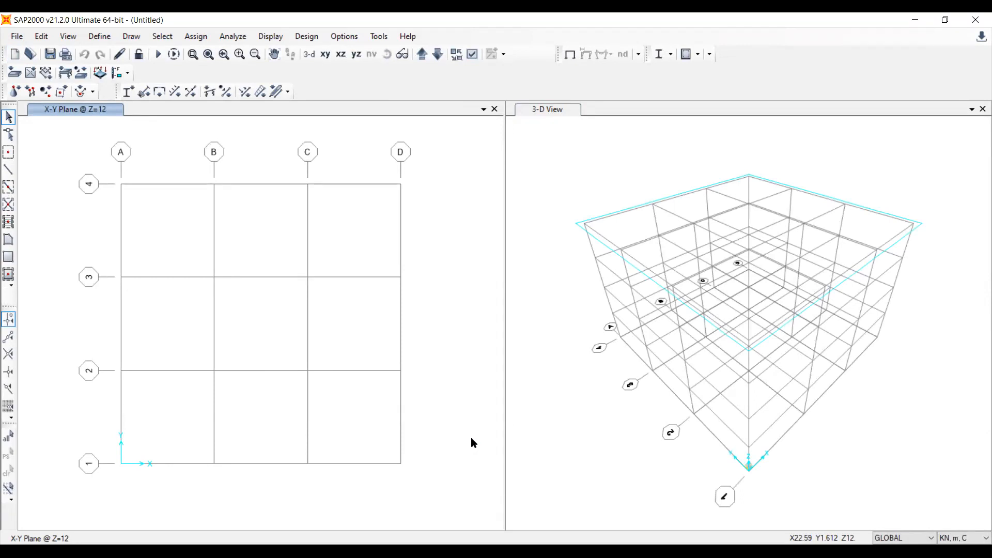
- Add a new frame section of type Other using Section Designer and name it PILOTES D 1.0M
left_click(39, 36)
left_click(103, 38)
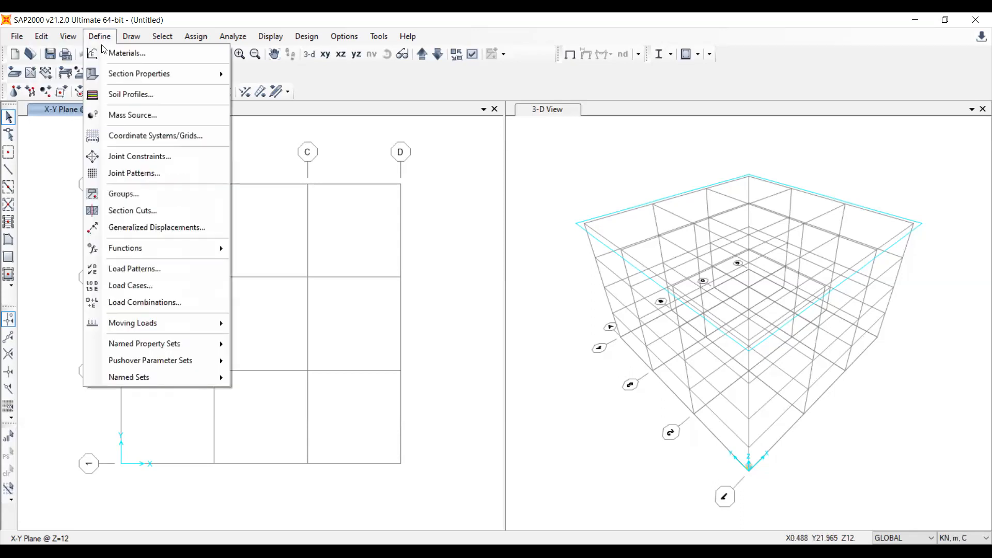
mouse_move(115, 73)
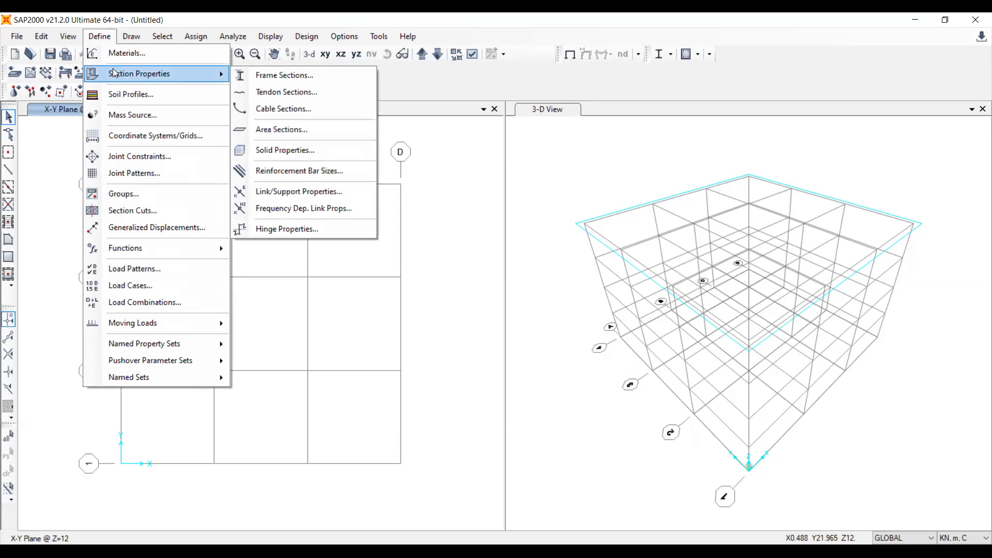
left_click(269, 75)
left_click(581, 206)
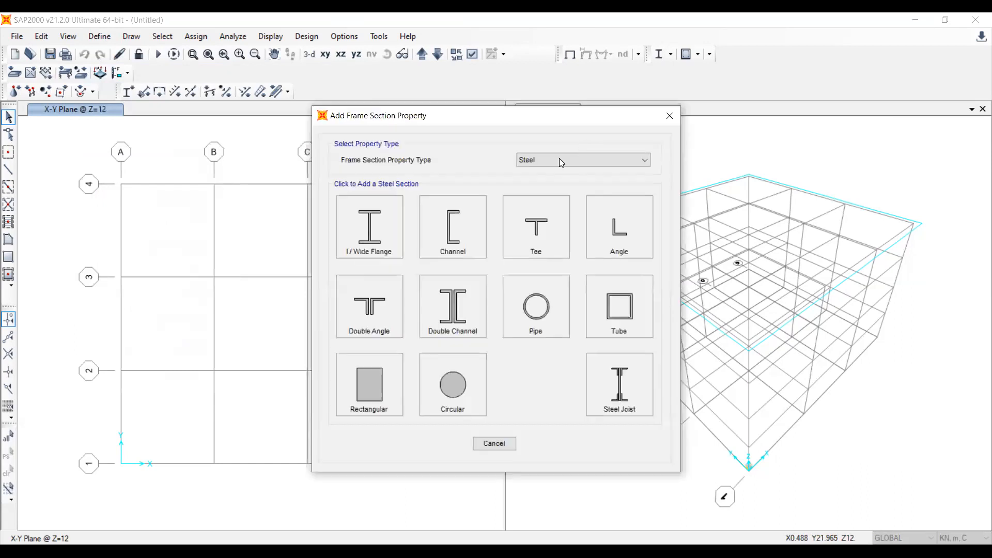
left_click(559, 159)
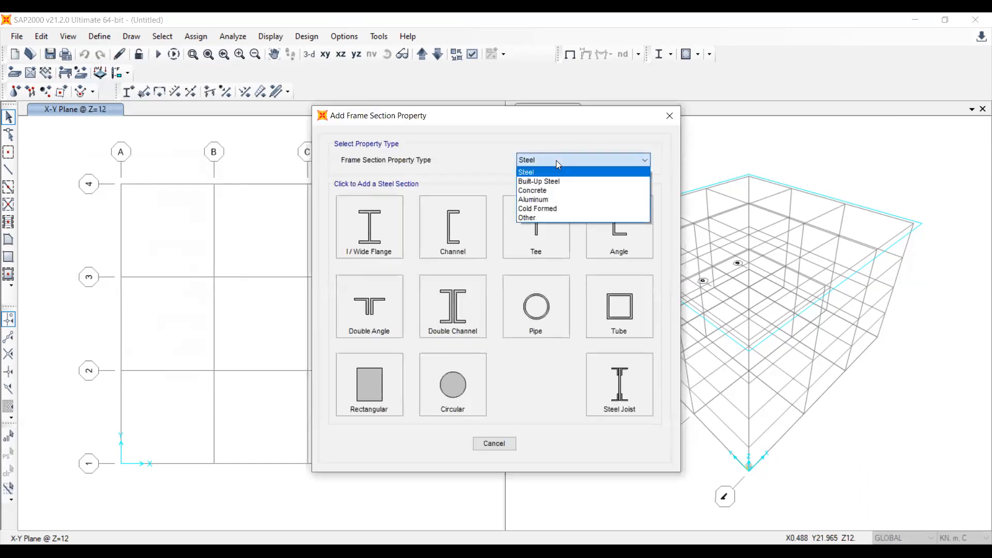
left_click(525, 218)
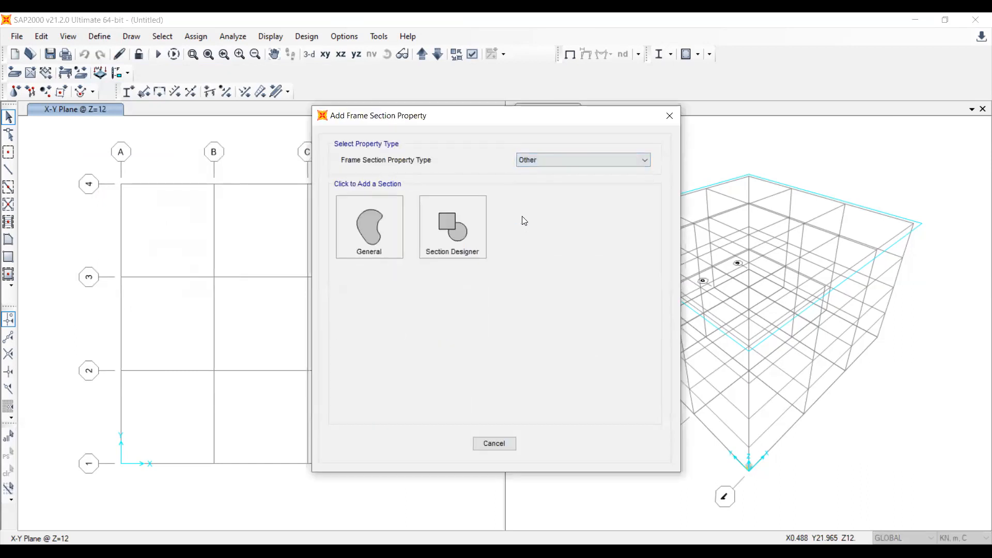
left_click(461, 227)
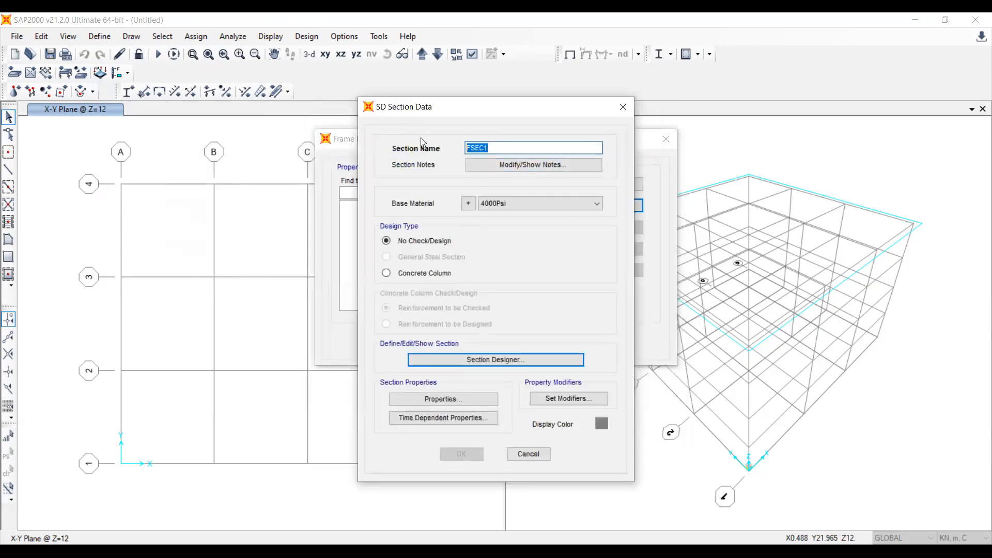
type("LOTES D 1.0M")
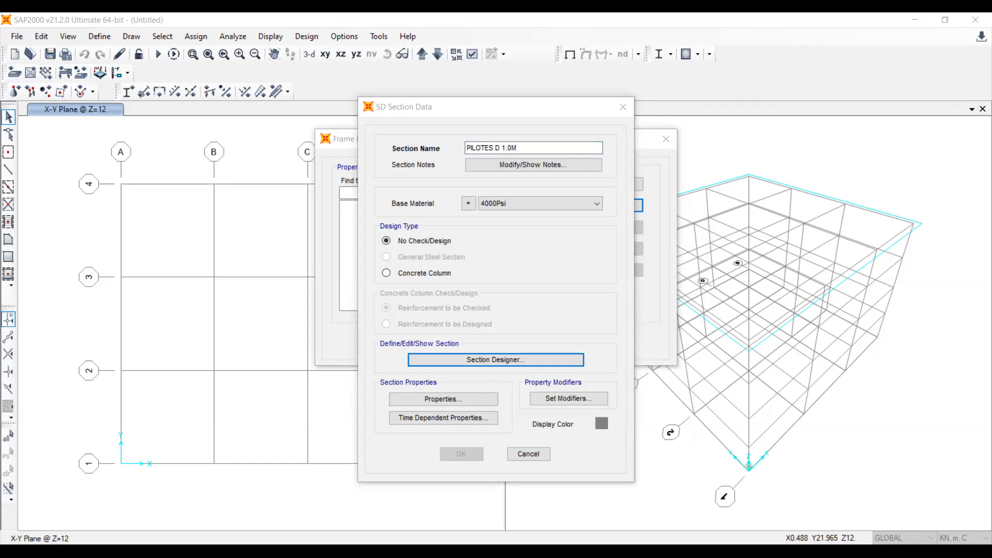
- Open the 4000Psi concrete material from the pile section's base material and rename it 25MPa
left_click(468, 204)
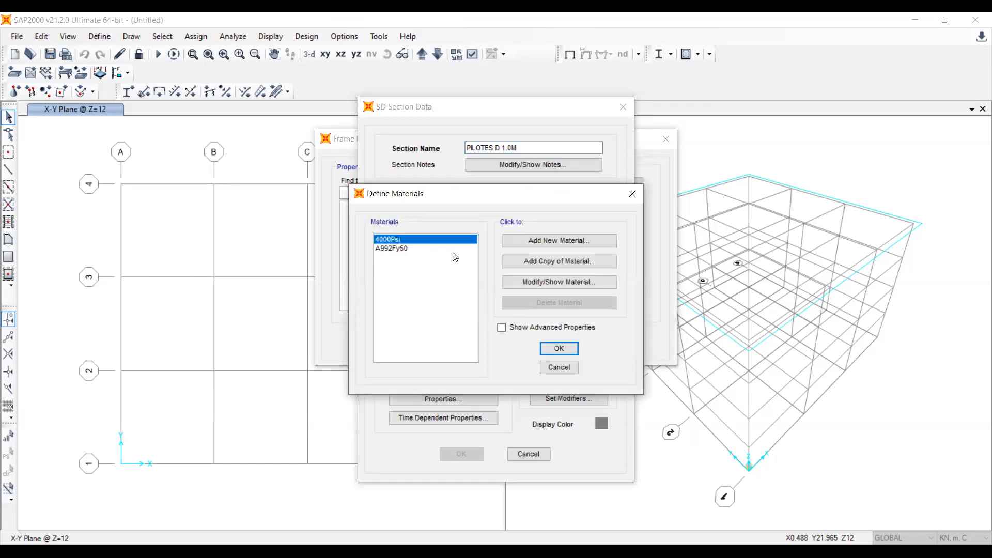
left_click(547, 277)
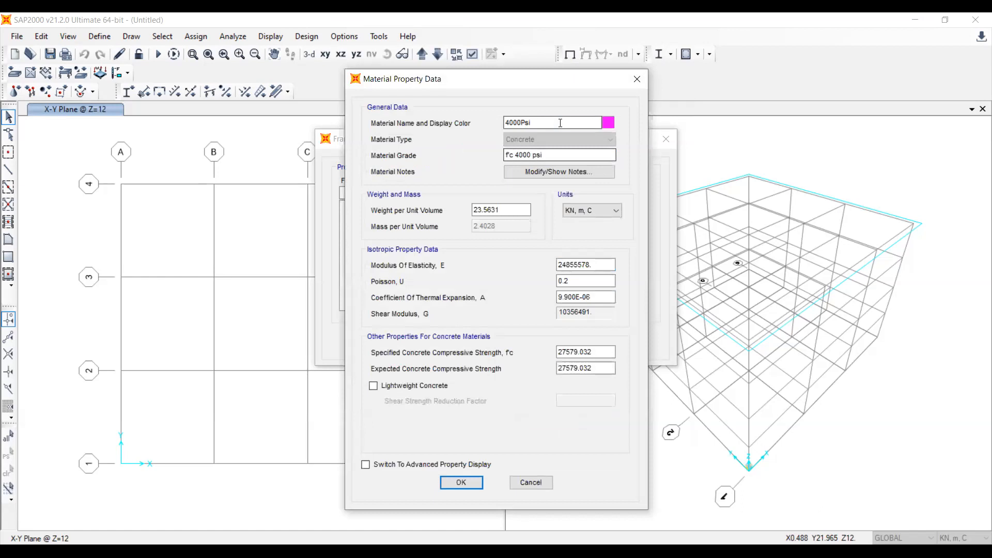
type("25mp")
key("BackSpace")
key("BackSpace")
type("MPa")
- Set the material's units to N, mm, C and its modulus of elasticity to 4700*sqr(25)
left_click(513, 208)
left_click(591, 208)
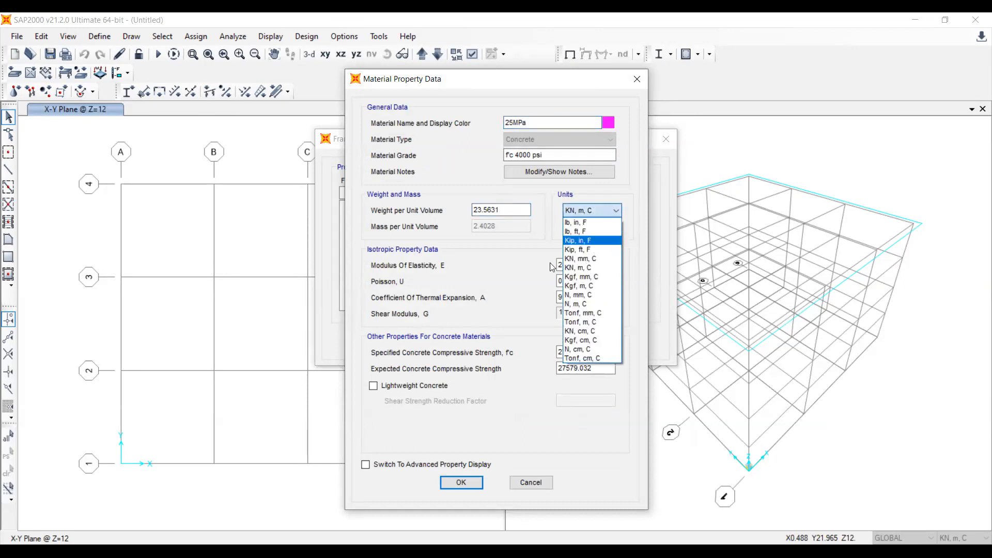
left_click(593, 298)
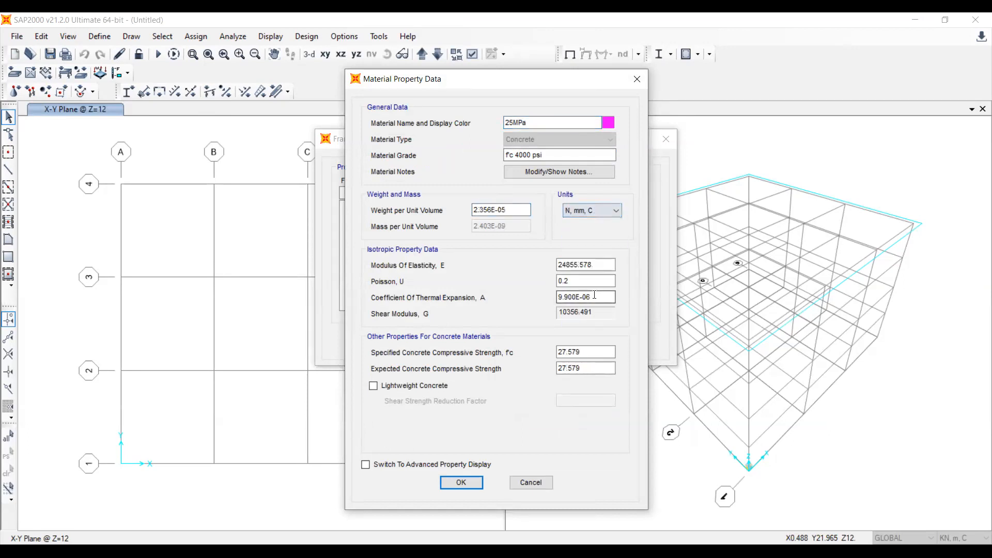
key("Tab")
type("4700*sqr(25)")
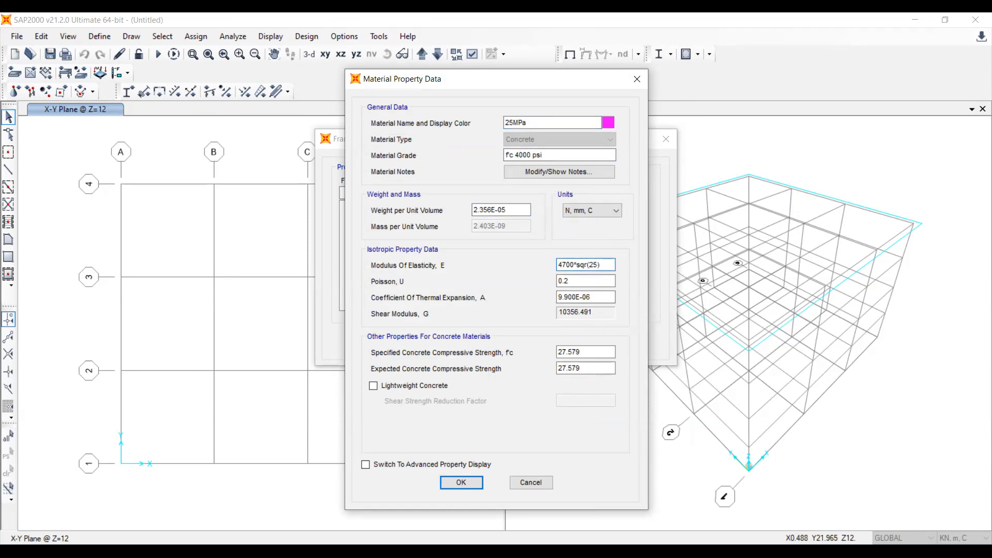
left_click(570, 283)
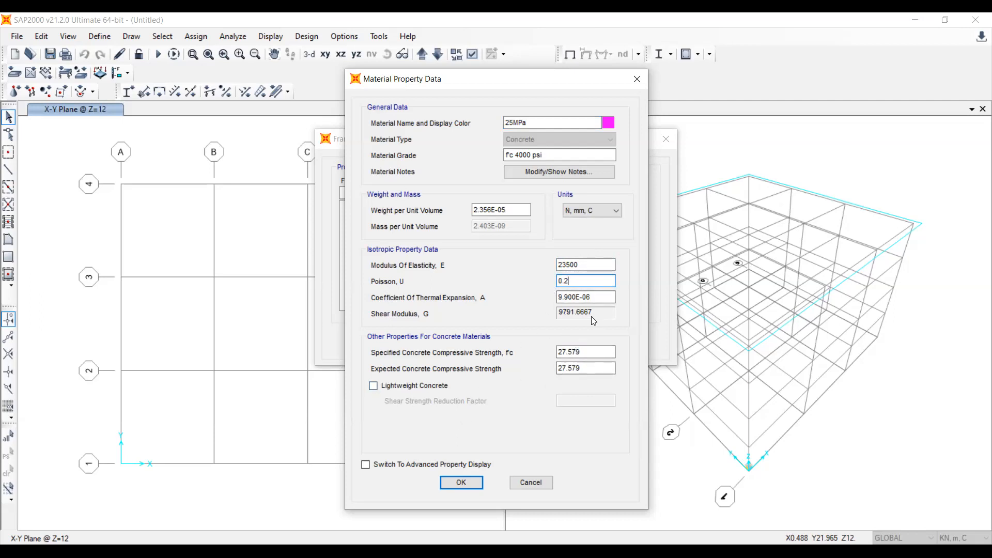
- Display the material's properties in Tonf, m, C to check its unit weight, and accept the material definition
left_click(595, 211)
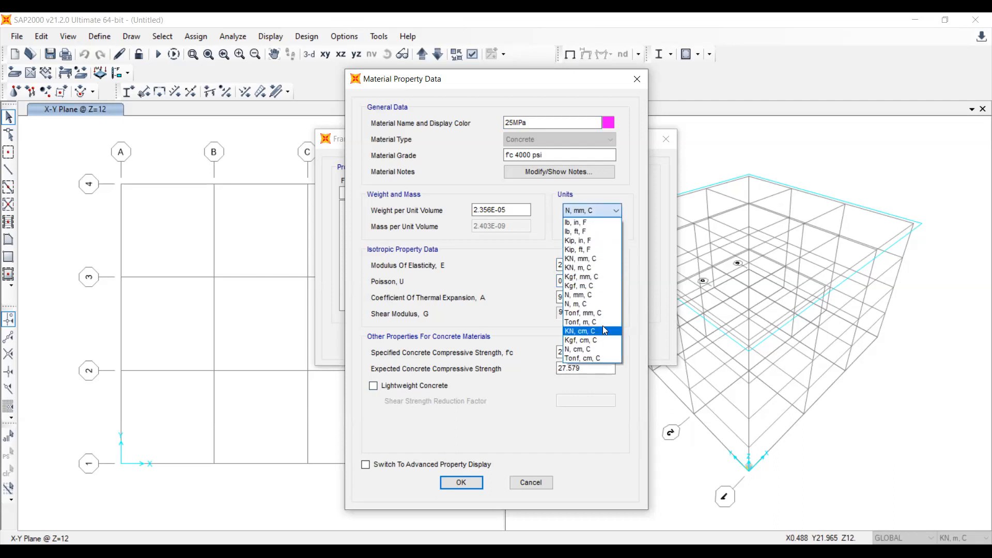
left_click(594, 322)
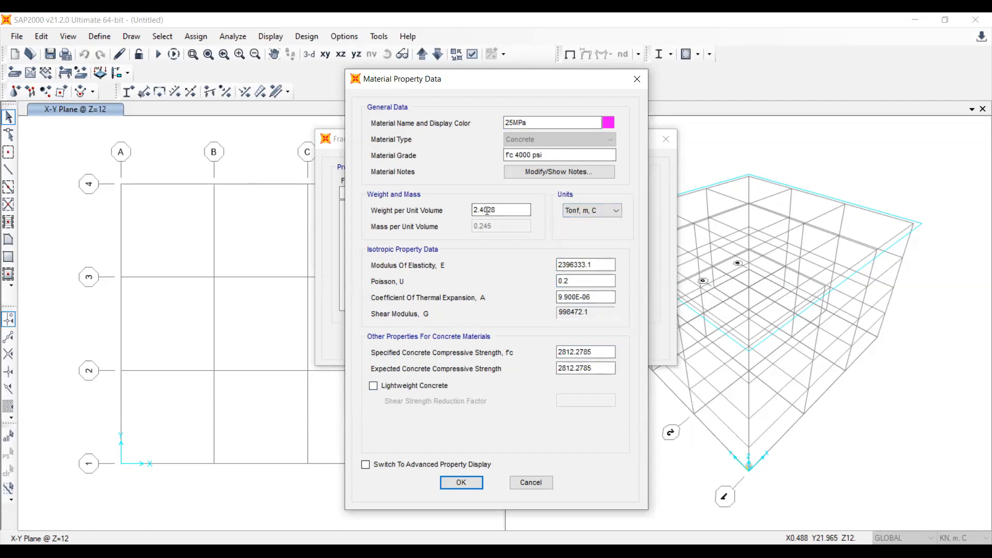
left_click(502, 210)
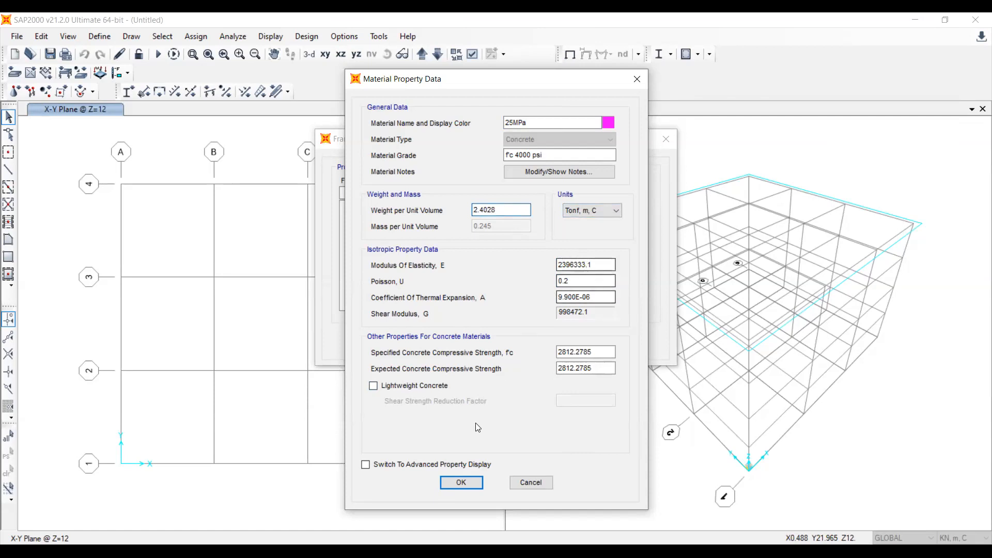
left_click(460, 482)
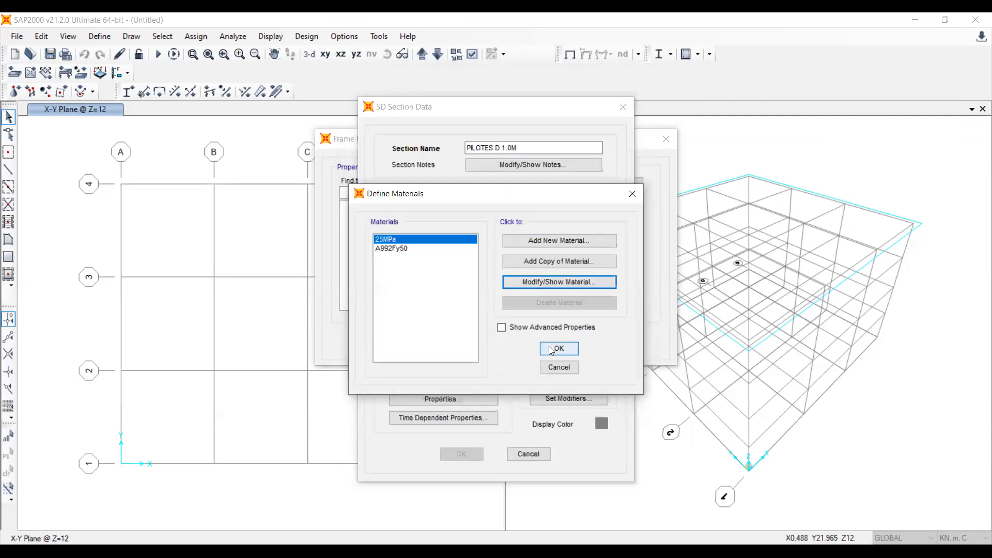
left_click(549, 348)
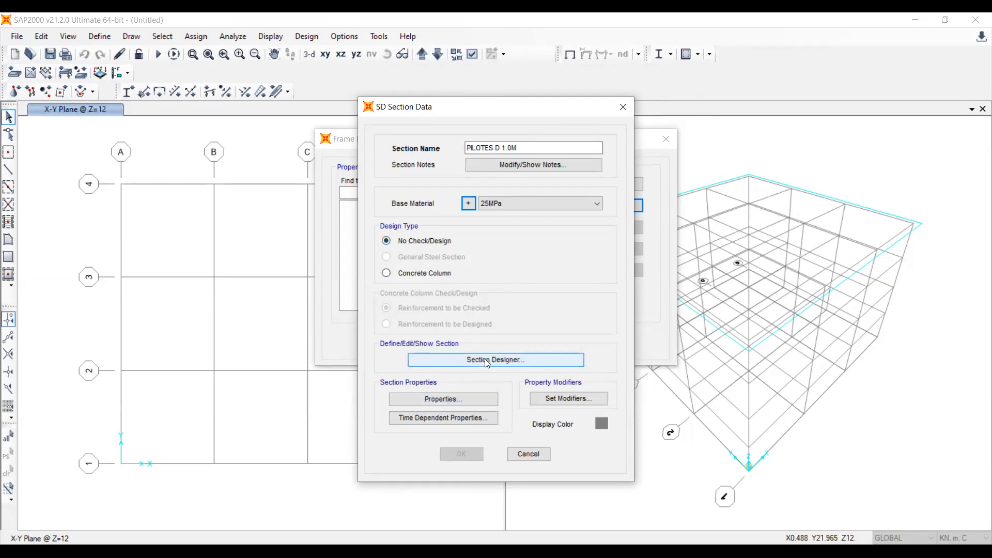
- Set the pile section's stiffness modifiers for moment of inertia about the 2 and 3 axes to 0.7
left_click(552, 400)
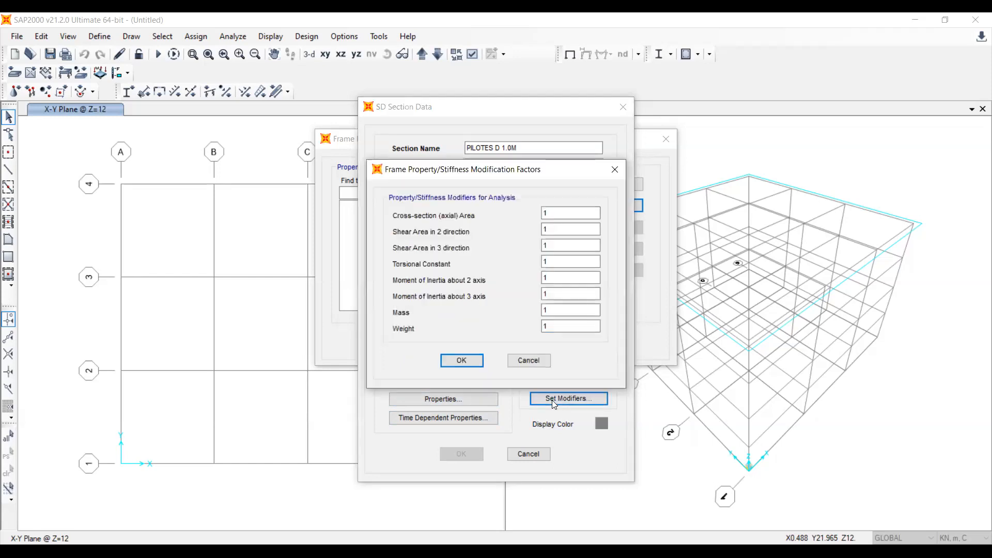
double_click(553, 281)
type("0.7")
double_click(579, 292)
type("0.7")
left_click(467, 360)
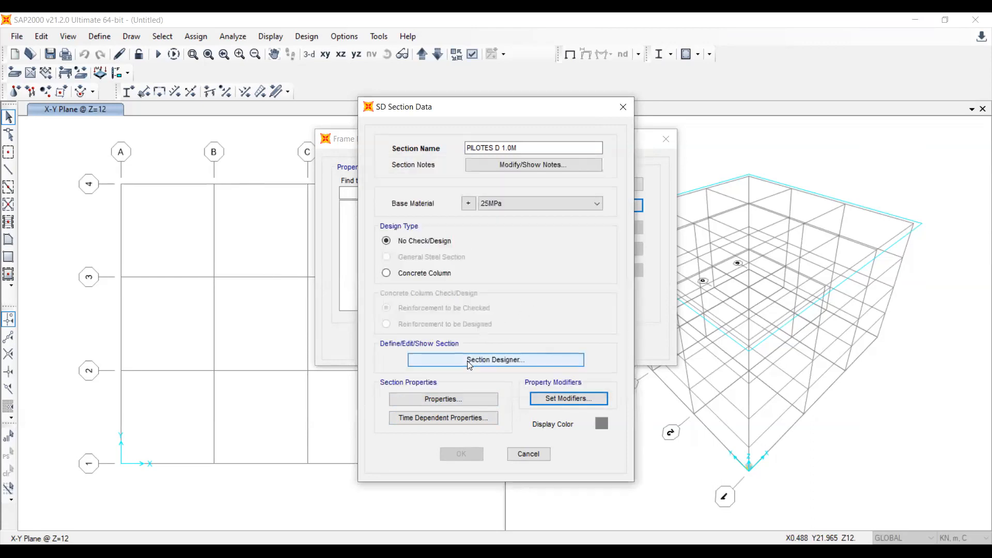
- Reopen the pile section's 25MPa base material and display its properties in N, mm, C to check the modulus of elasticity
left_click(497, 360)
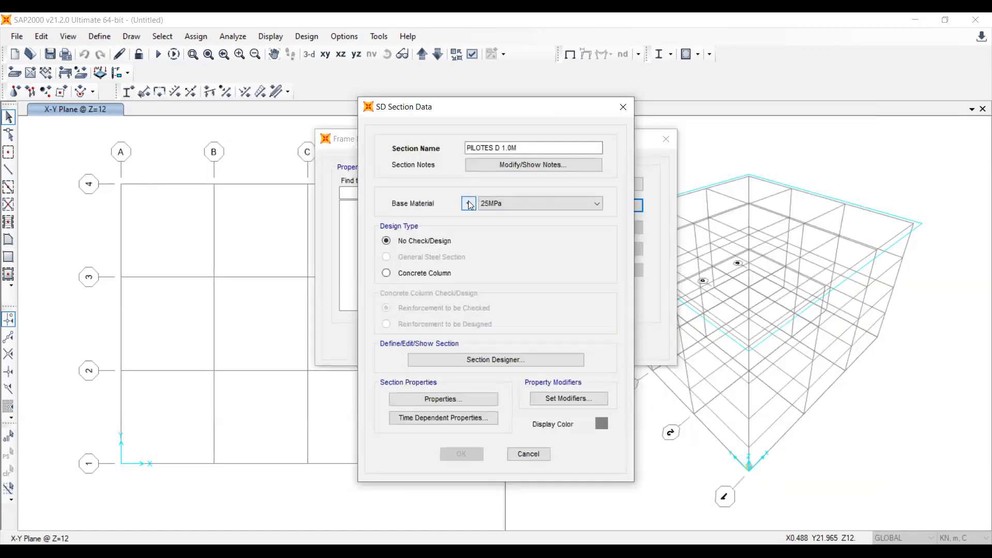
left_click(468, 204)
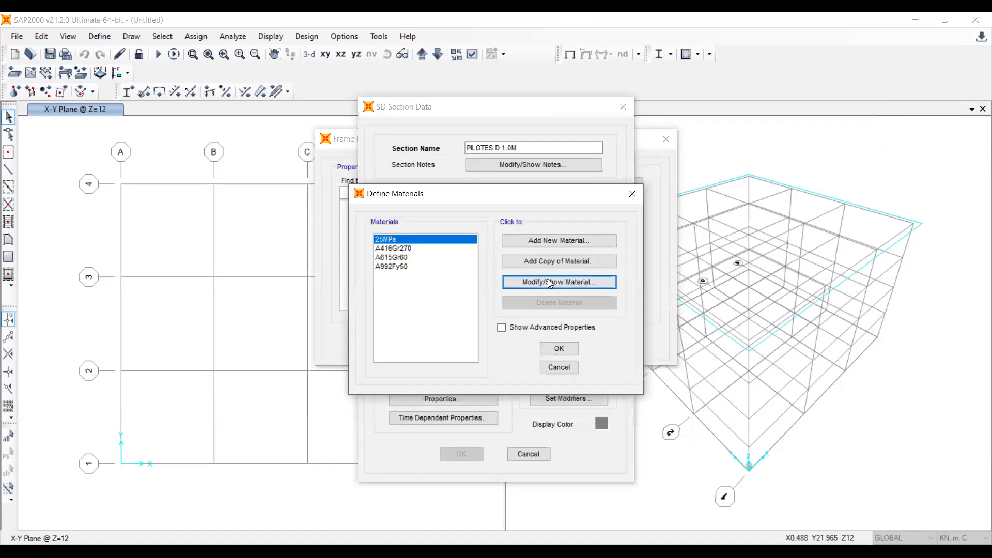
left_click(550, 282)
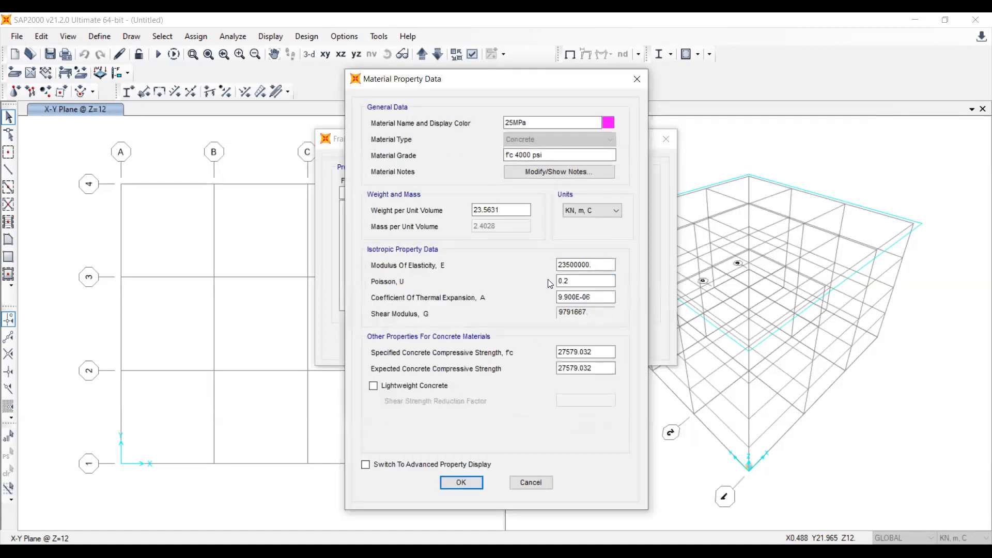
left_click(590, 208)
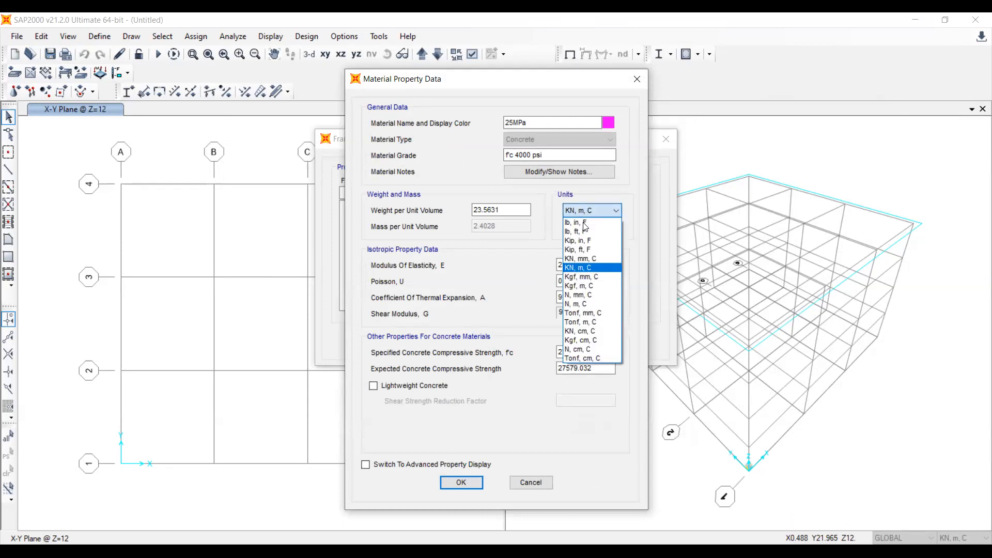
left_click(576, 295)
left_click(593, 266)
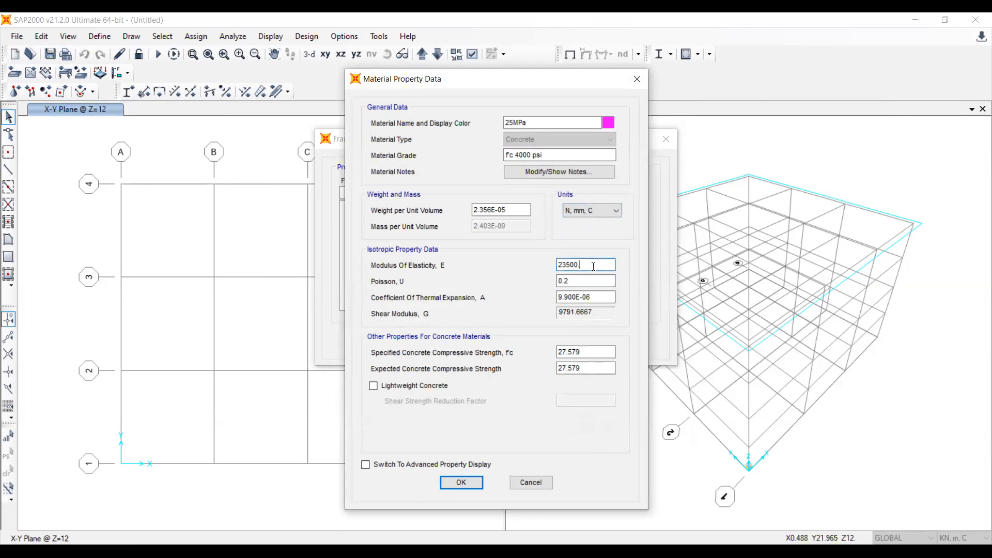
- Display the 25MPa material's properties in Tonf, m, C, return them to N, mm, C, and accept the material definitions
left_click(577, 212)
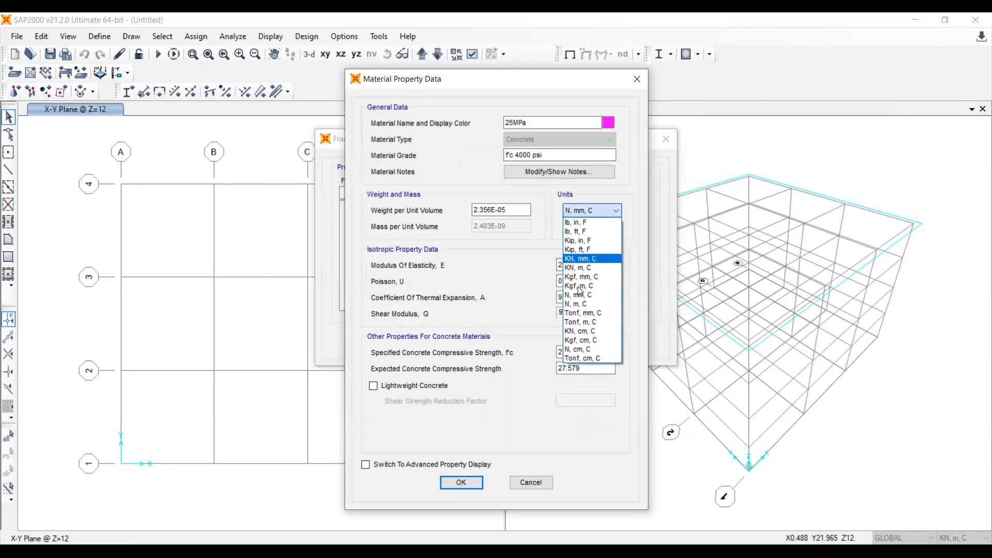
left_click(577, 322)
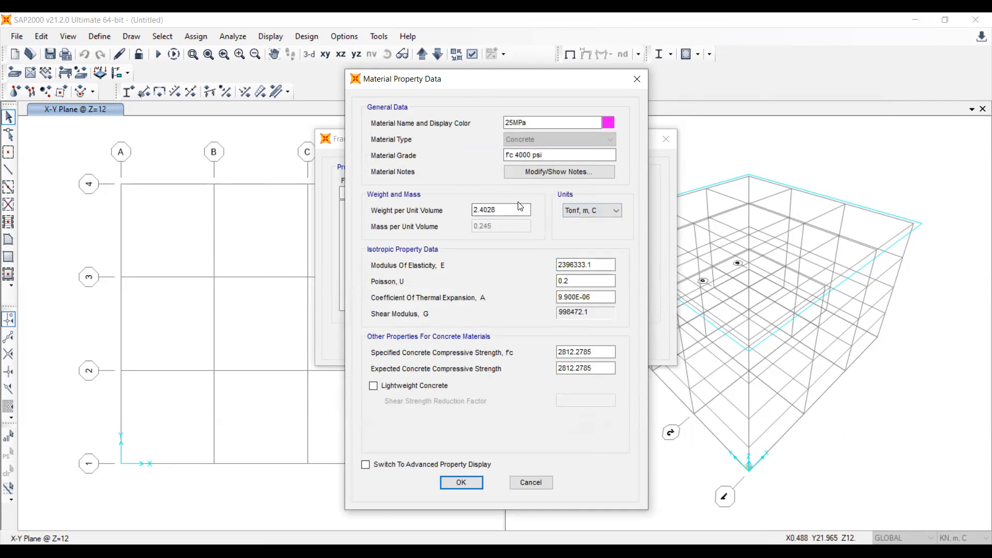
left_click(594, 210)
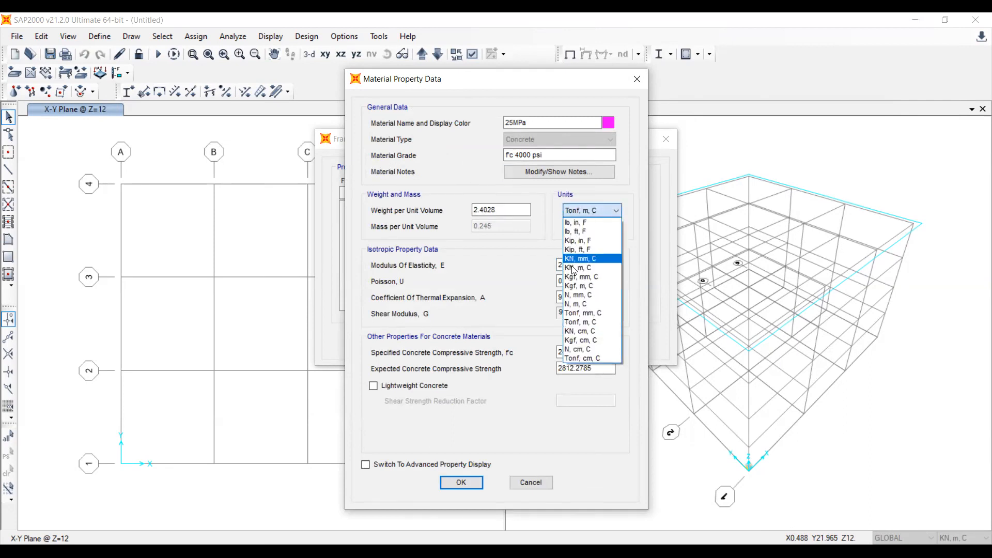
left_click(581, 295)
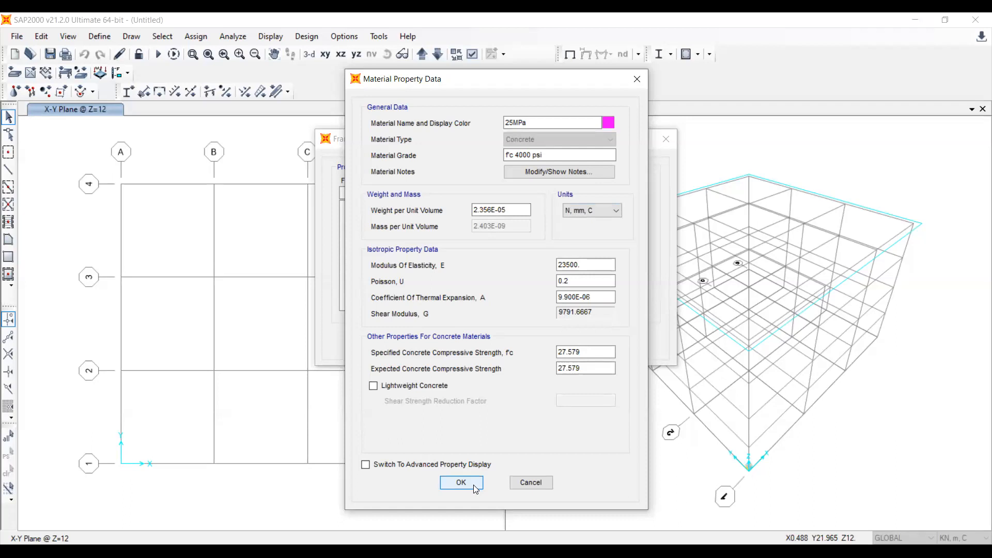
left_click(474, 484)
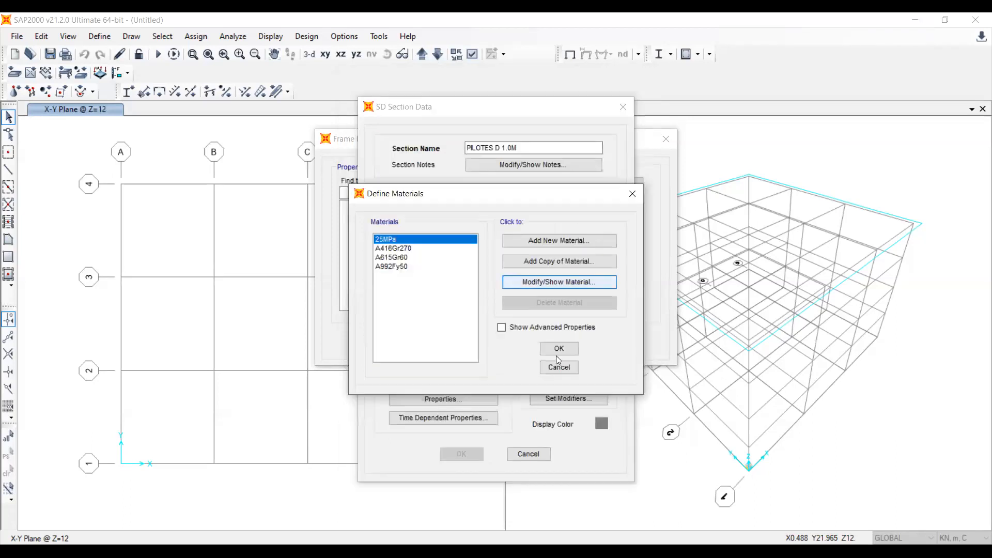
left_click(558, 350)
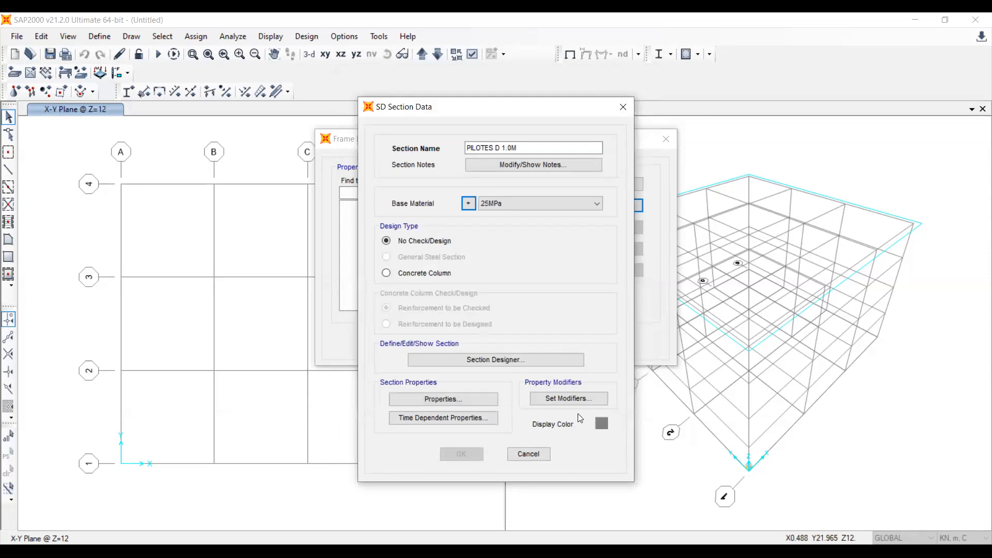
- Open the pile section in Section Designer and place a solid circle near the origin, centred at about X -0.10, Y 0.14 m
left_click(532, 366)
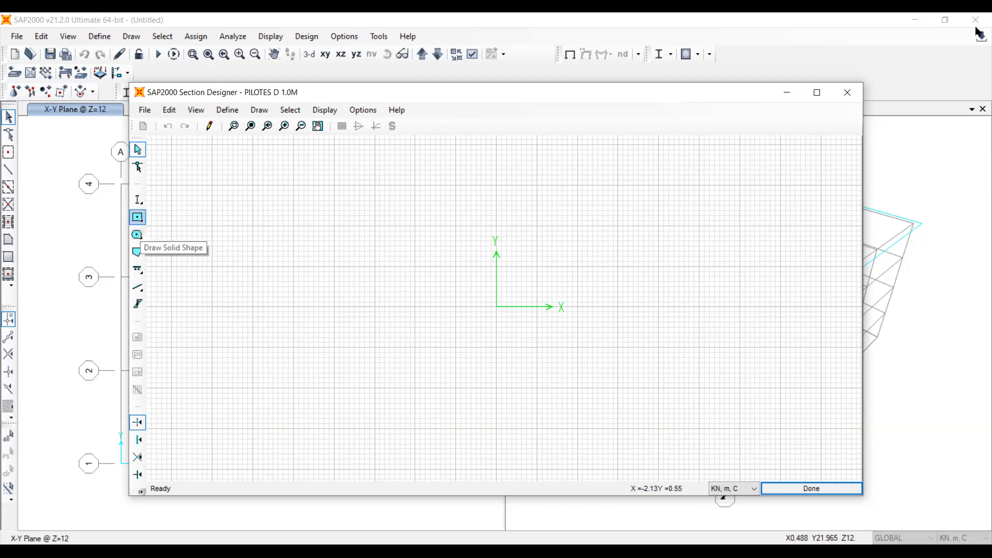
left_click(816, 93)
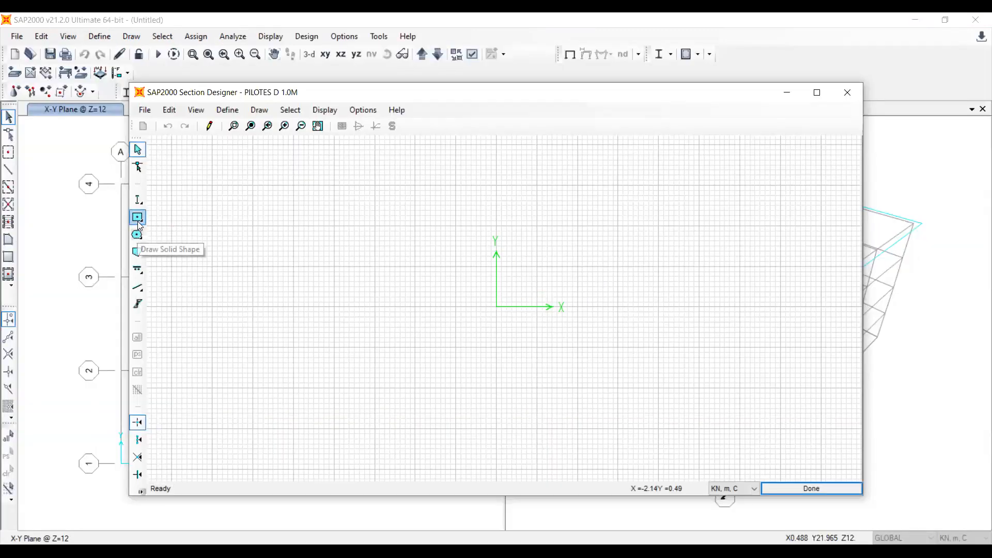
left_click(138, 223)
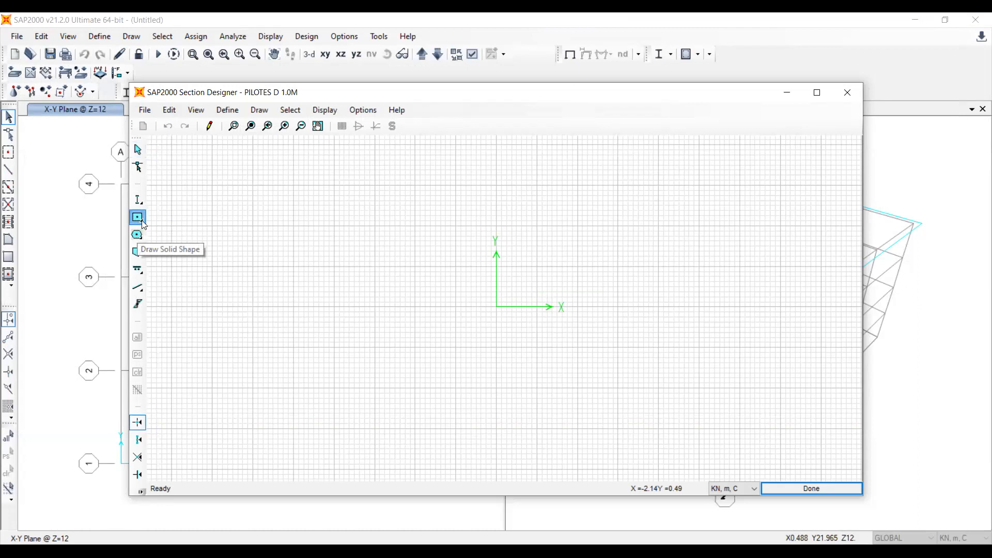
left_click(142, 224)
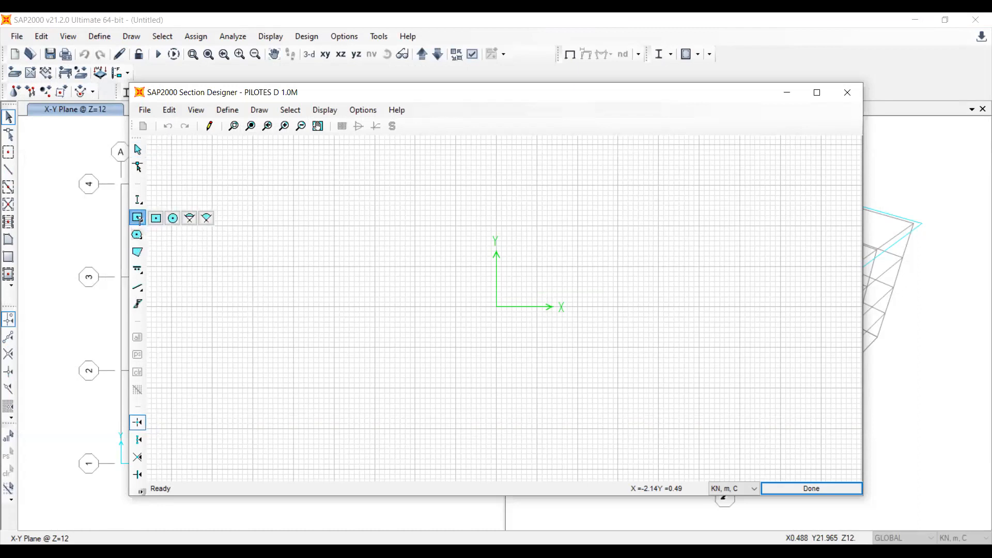
left_click(173, 218)
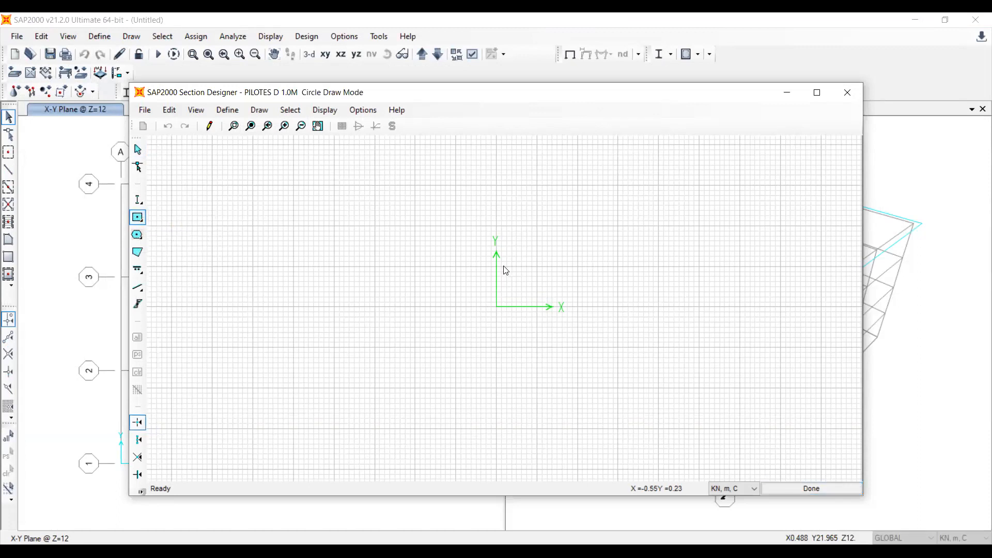
left_click(480, 284)
key("Escape")
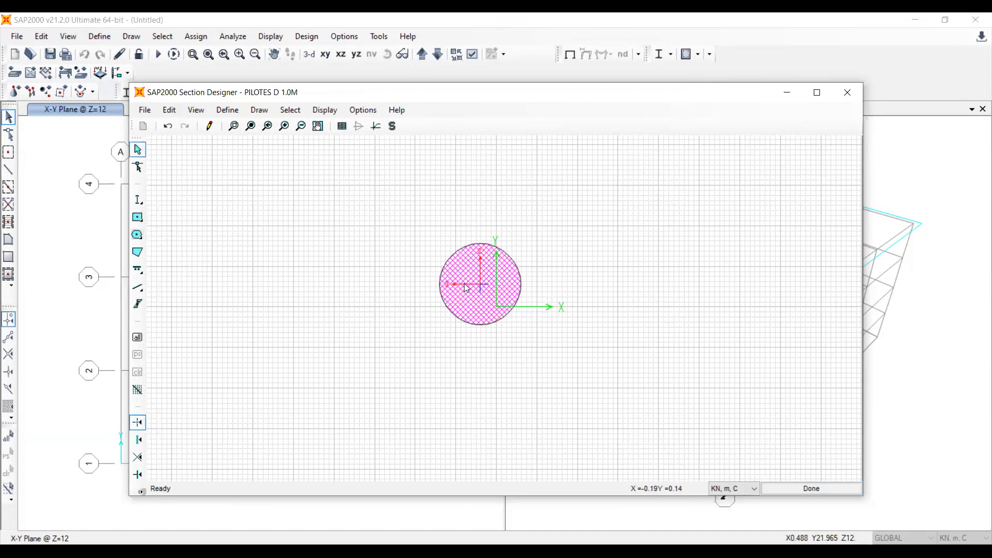
- Open the solid circle's shape properties and set its color to medium blue
left_click(476, 278)
right_click(476, 279)
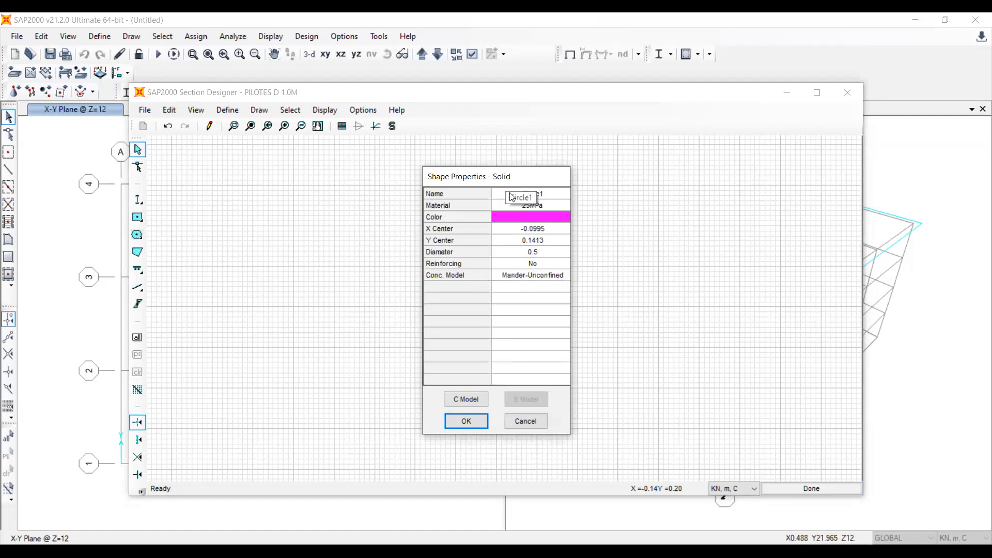
left_click(534, 214)
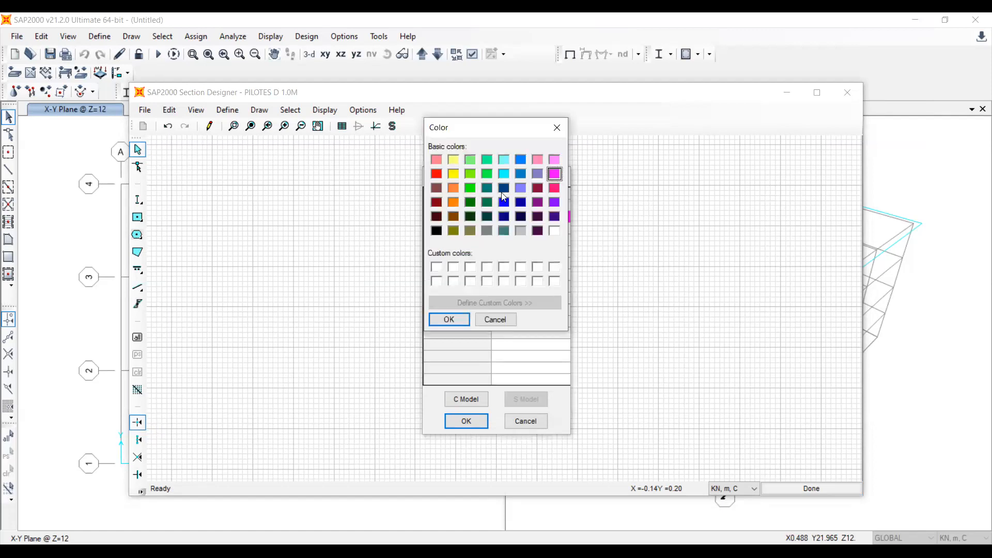
left_click(521, 174)
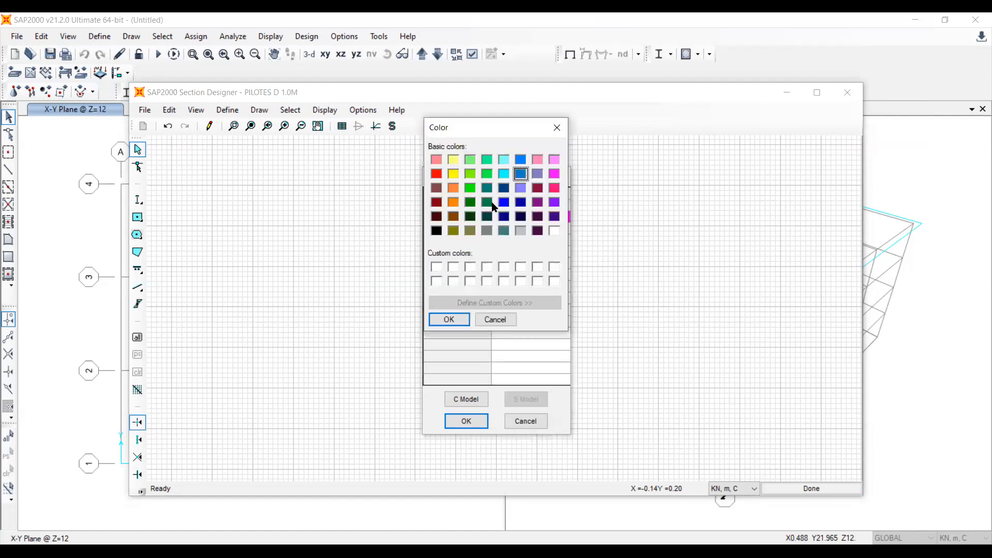
left_click(448, 320)
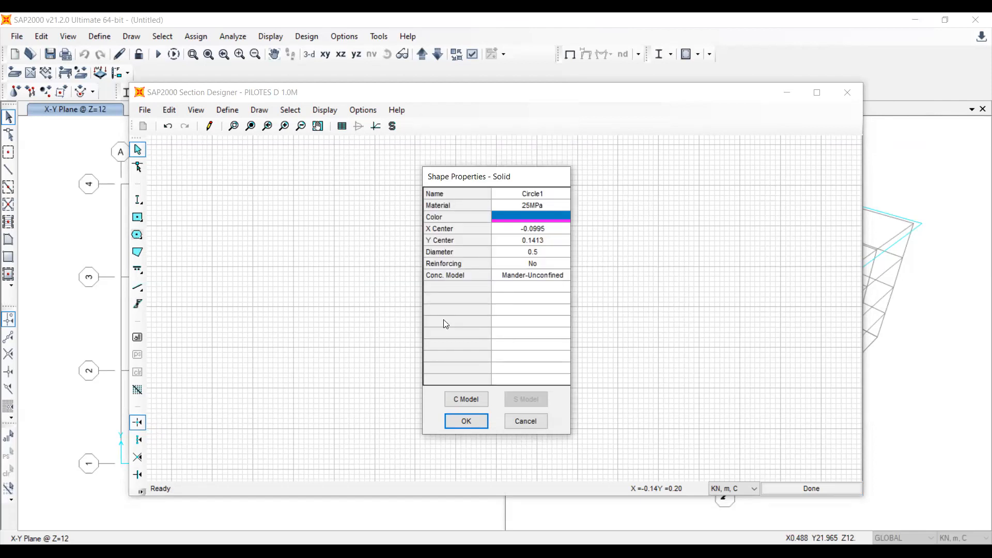
- Try black as the circle's color and switch it back to medium blue
left_click(555, 223)
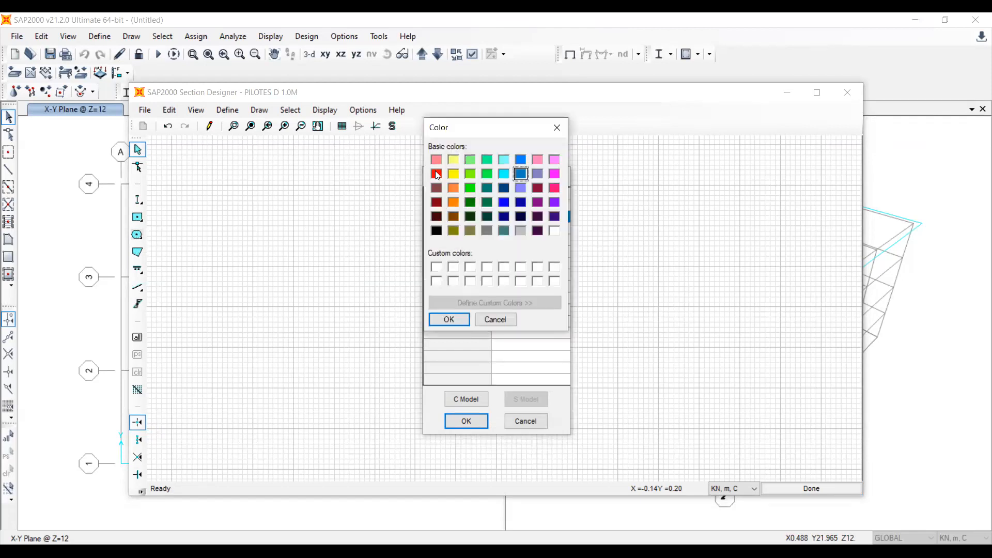
left_click(436, 231)
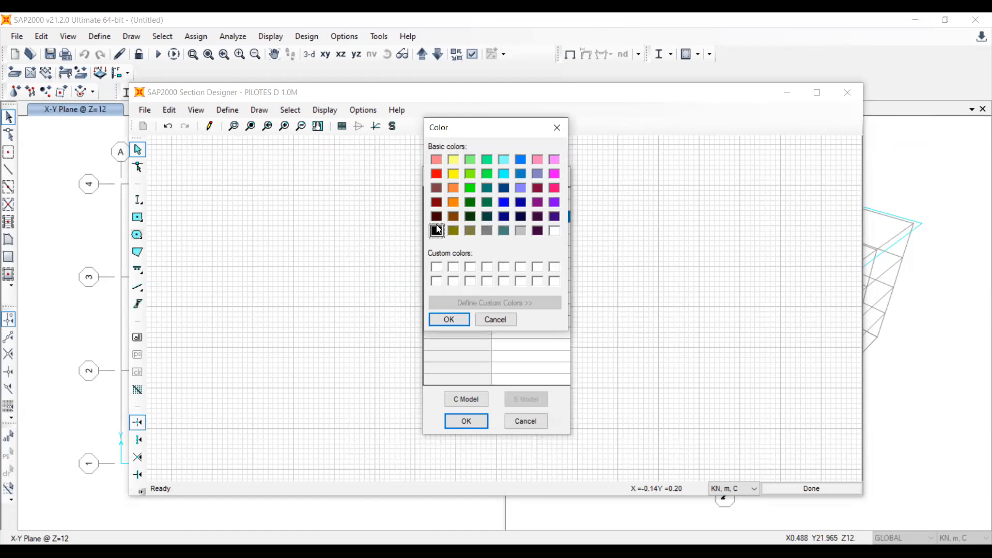
left_click(442, 322)
left_click(549, 223)
left_click(521, 176)
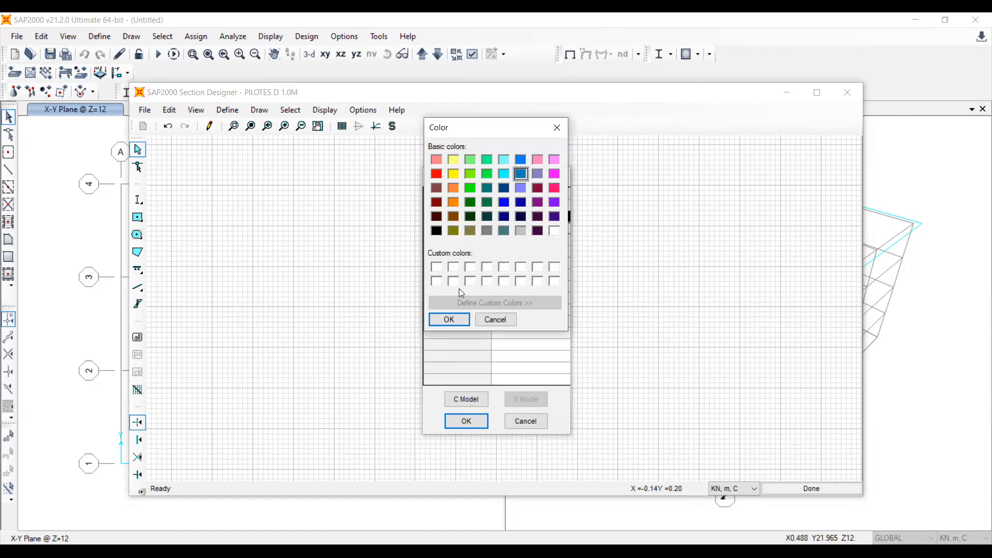
left_click(443, 320)
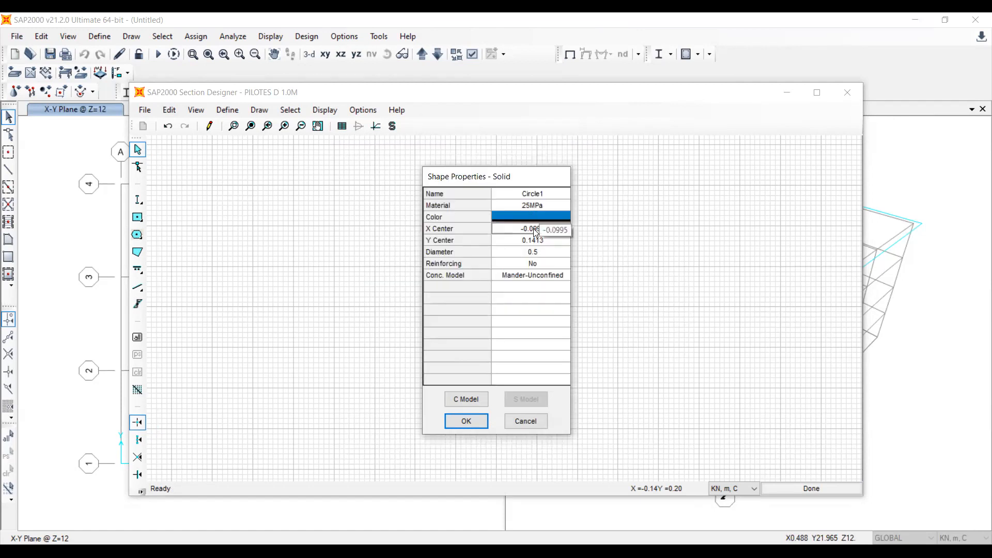
- Centre the circle at X 0, Y 0 and set its diameter to 1 m
left_click(533, 228)
type("0")
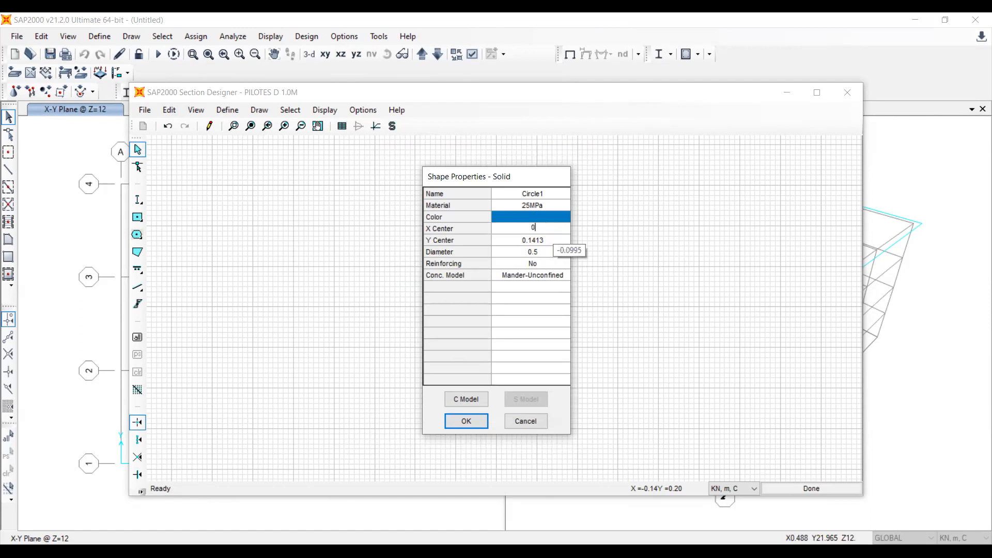
left_click(549, 239)
type("0")
left_click(542, 252)
type("1")
- Enable reinforcing for the circle and set the number of bars to 16
left_click(535, 265)
left_click(535, 265)
left_click(528, 285)
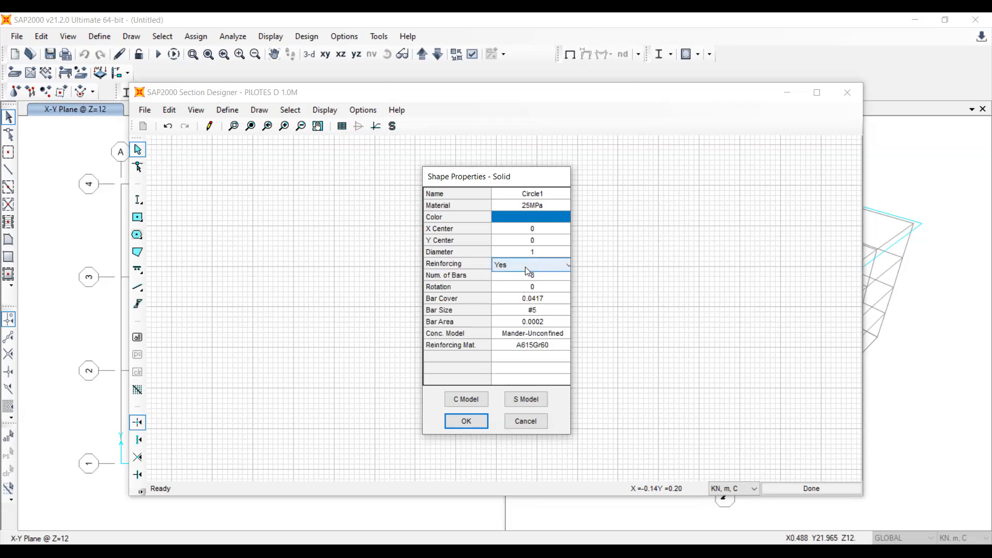
left_click(523, 279)
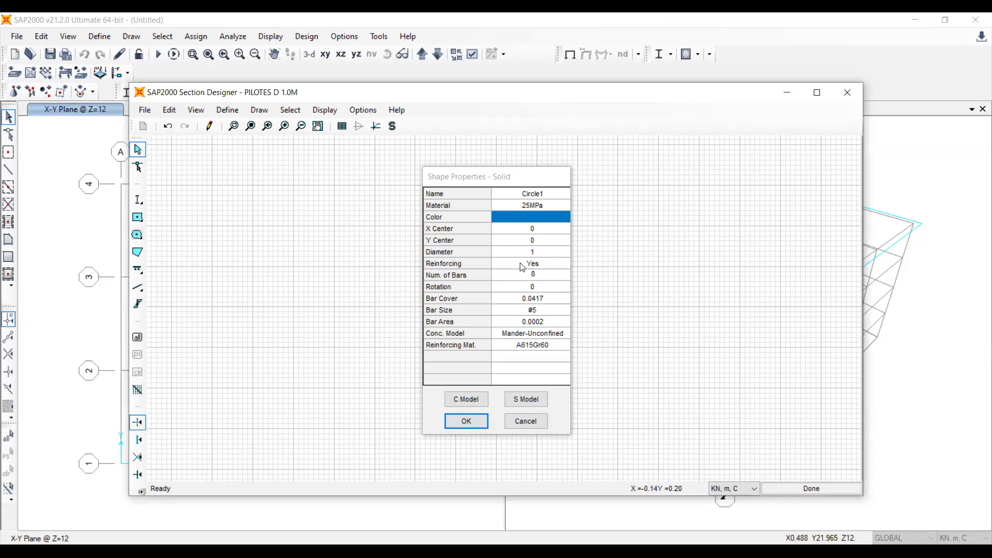
left_click(517, 277)
key("BackSpace")
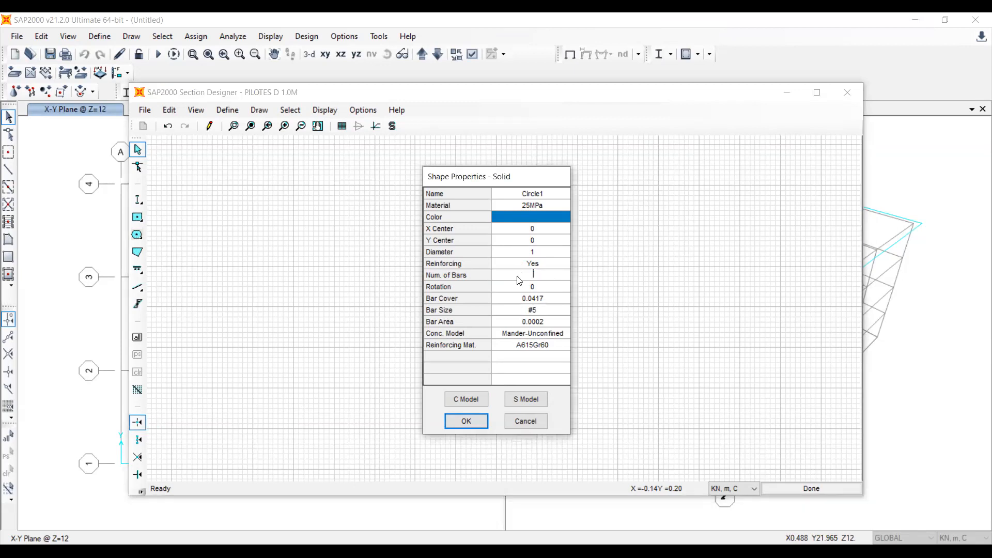
type("16")
- Set the circle's bar cover to 0.075 m and its bar size to #7
left_click(512, 303)
left_click(511, 303)
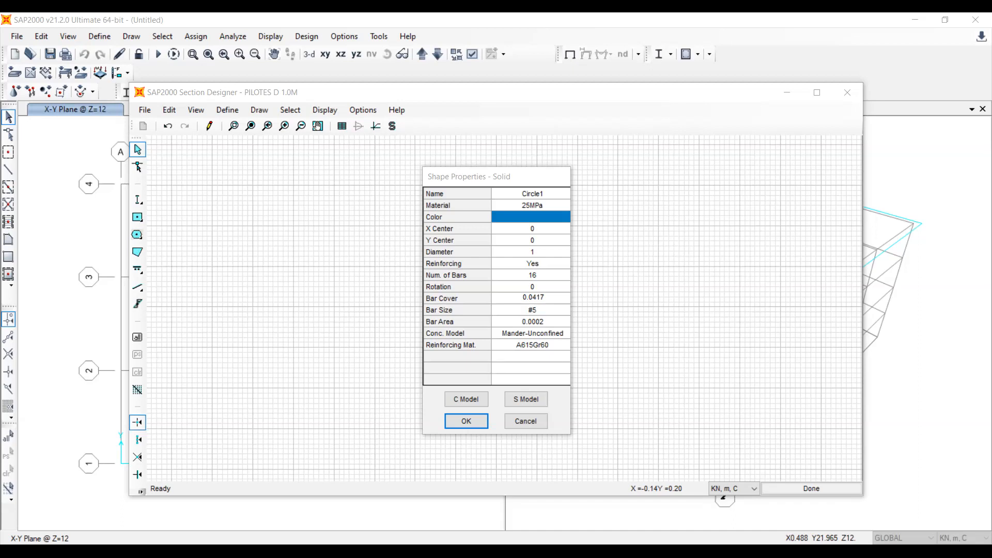
left_click(546, 296)
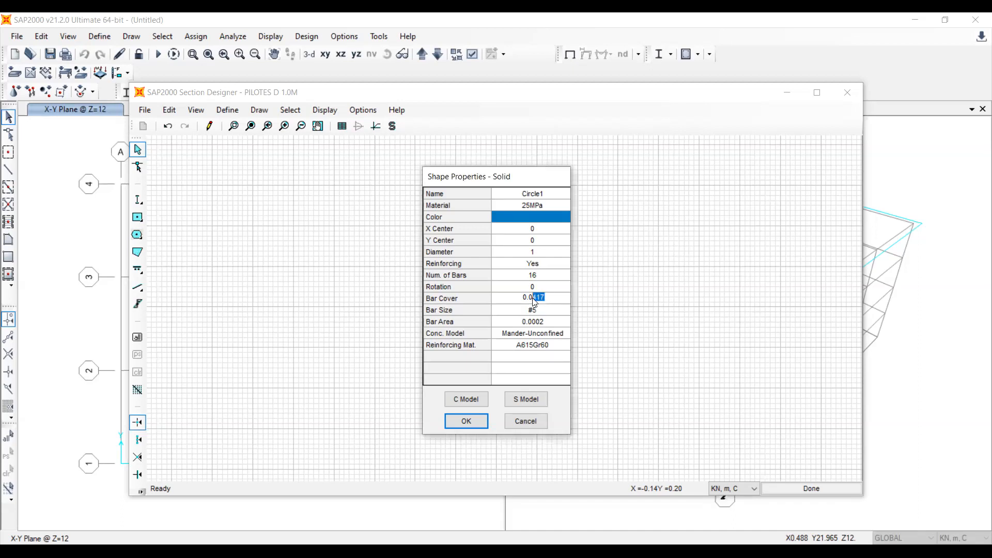
type("75")
left_click(543, 311)
left_click(541, 308)
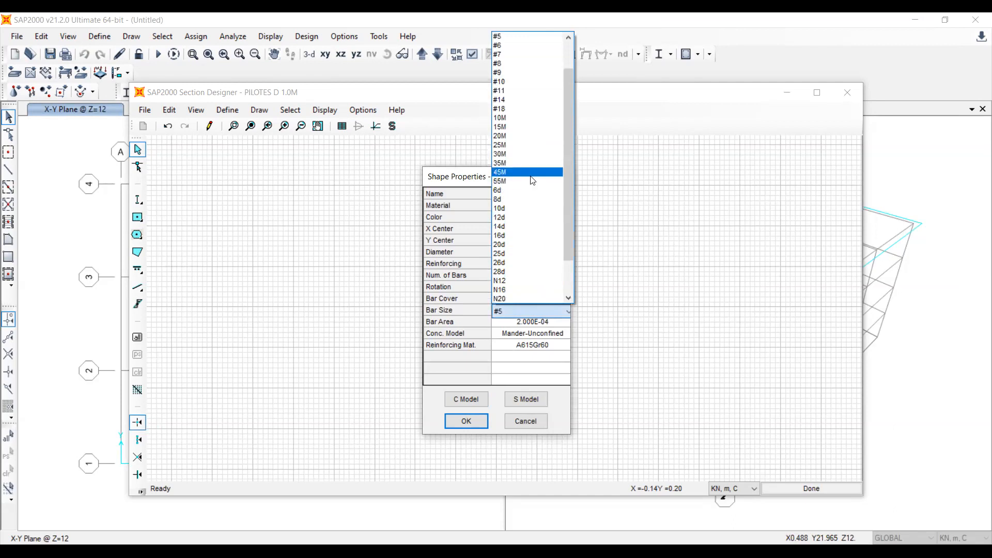
left_click(532, 63)
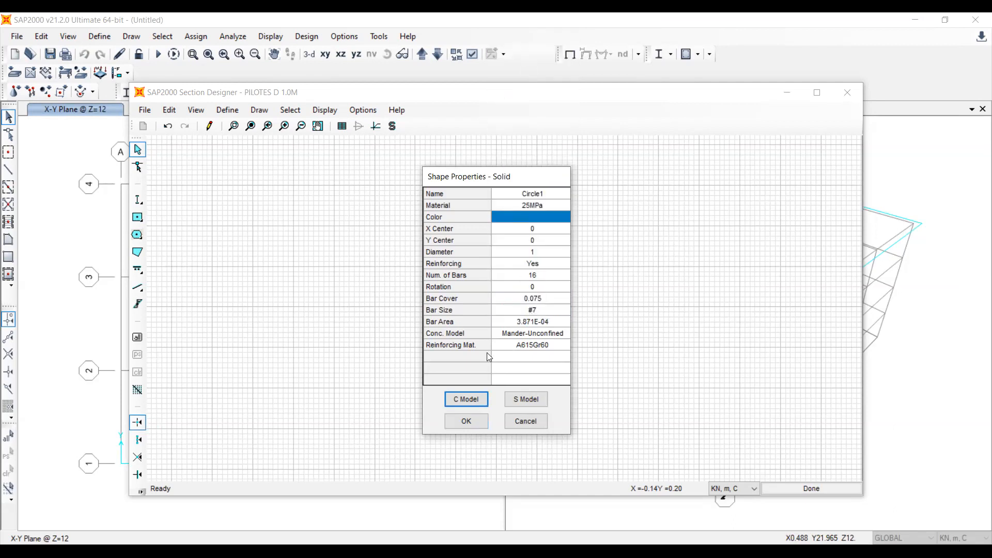
- Set the circle's bar size to #8
left_click(550, 309)
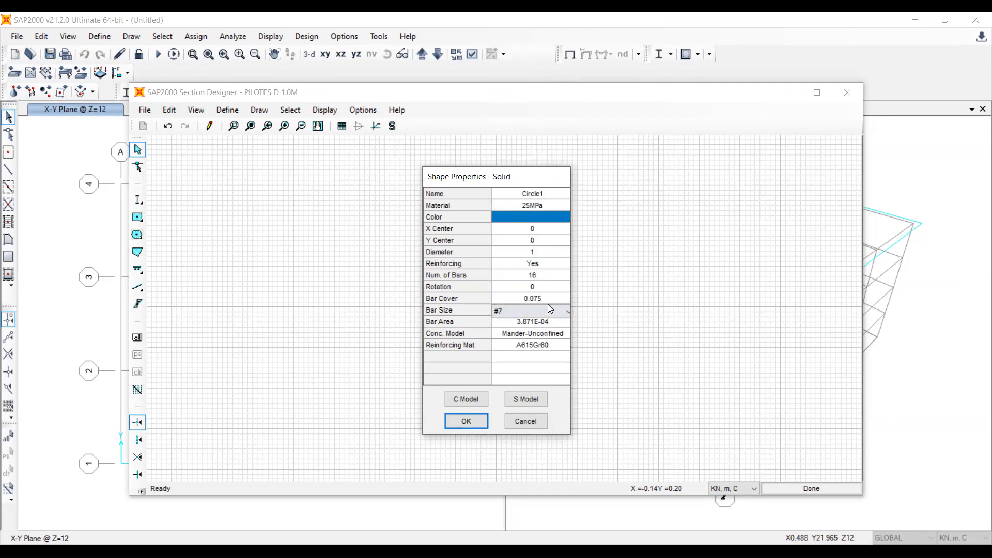
left_click(549, 307)
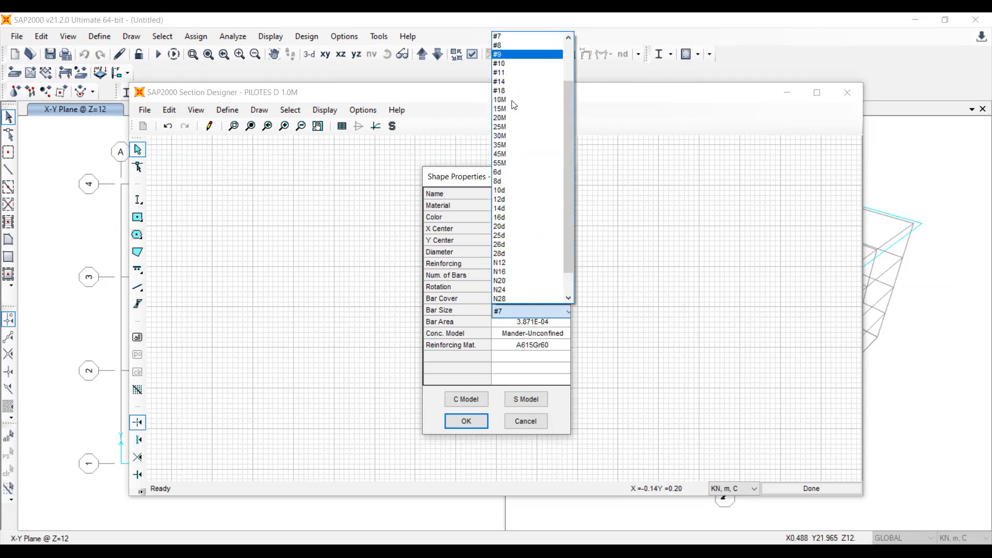
left_click(512, 55)
left_click(524, 310)
left_click(525, 312)
scroll(548, 89, "up", 3)
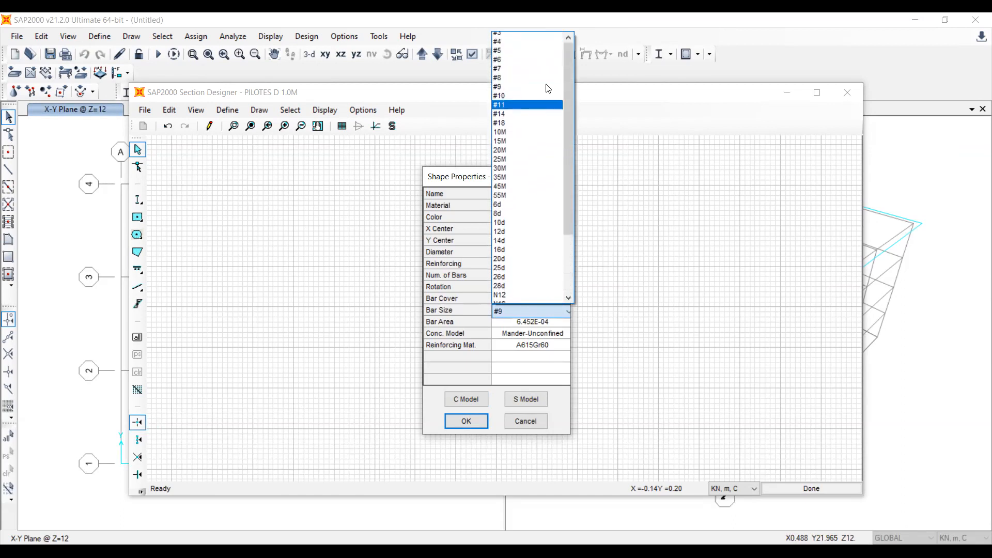
scroll(548, 88, "up", 1)
scroll(548, 88, "down", 3)
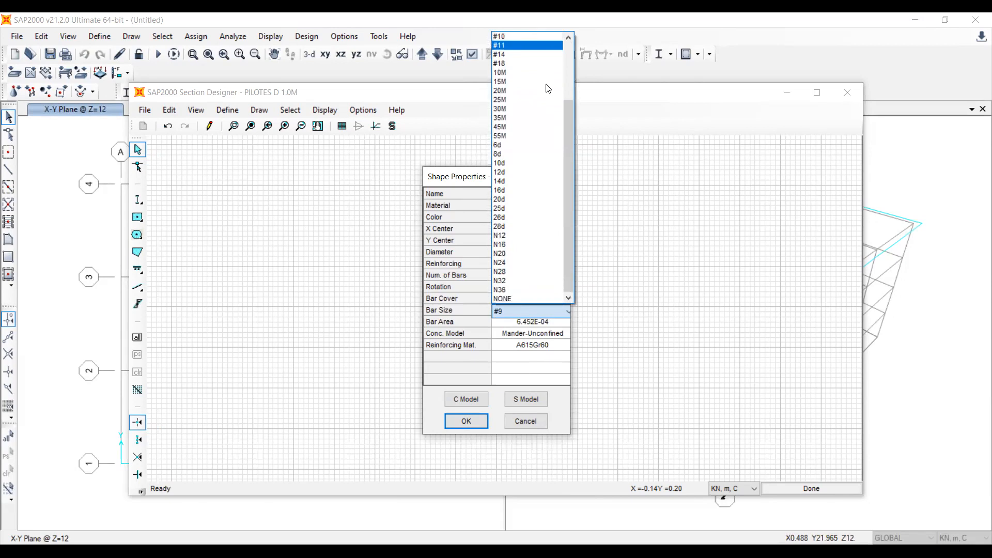
scroll(547, 86, "up", 3)
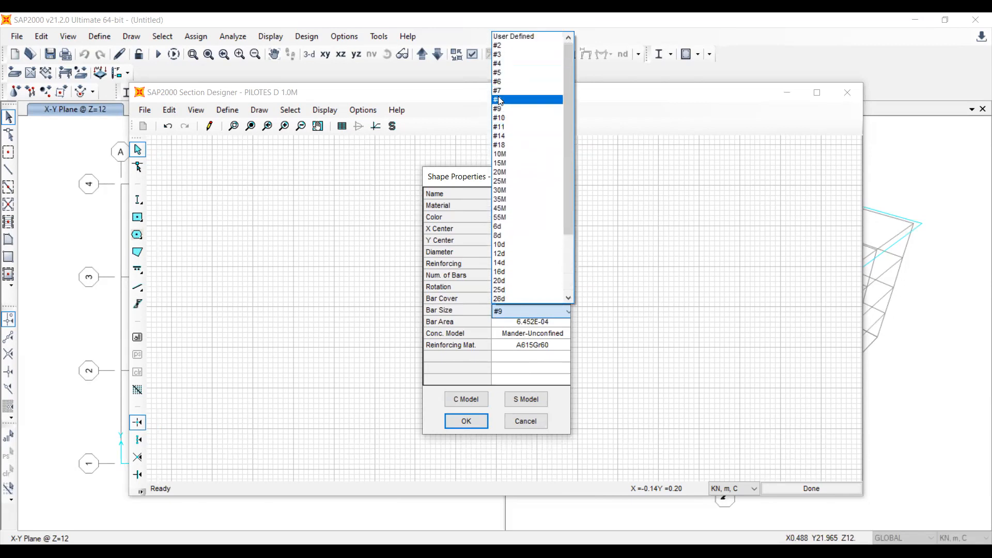
left_click(500, 101)
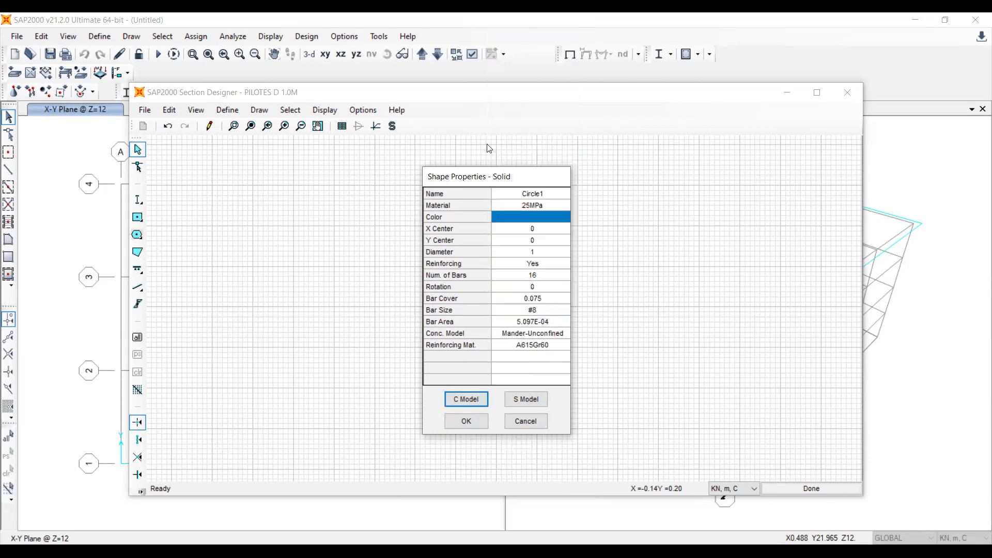
- Set the circle's concrete model to Mander-Confined(C) and use A615Gr60 as the confinement material
left_click(512, 335)
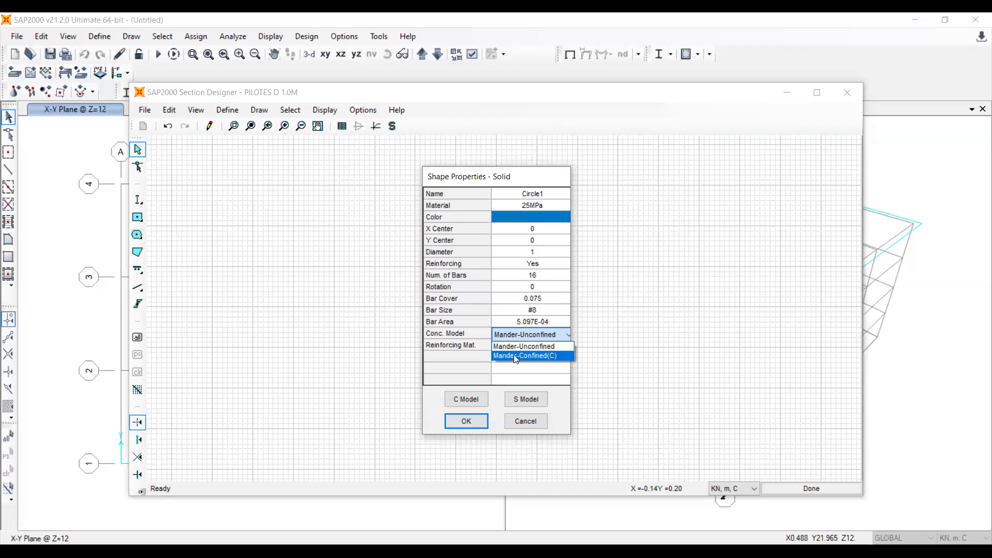
left_click(514, 355)
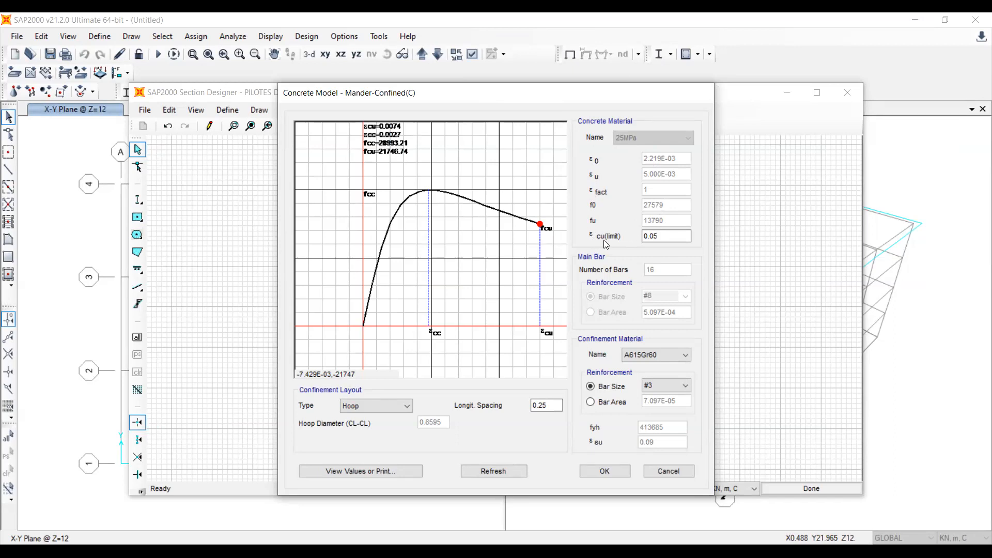
left_click(673, 237)
left_click(666, 360)
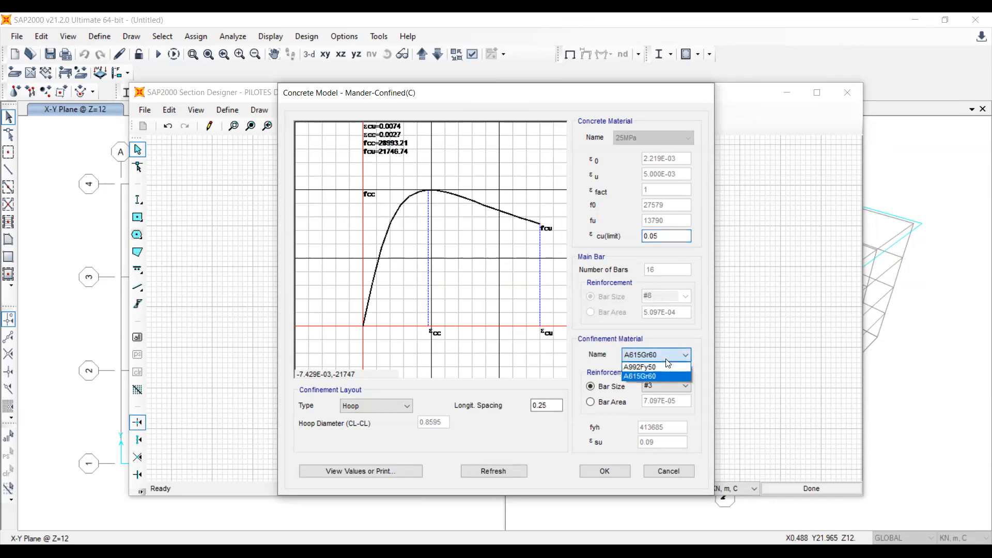
left_click(641, 377)
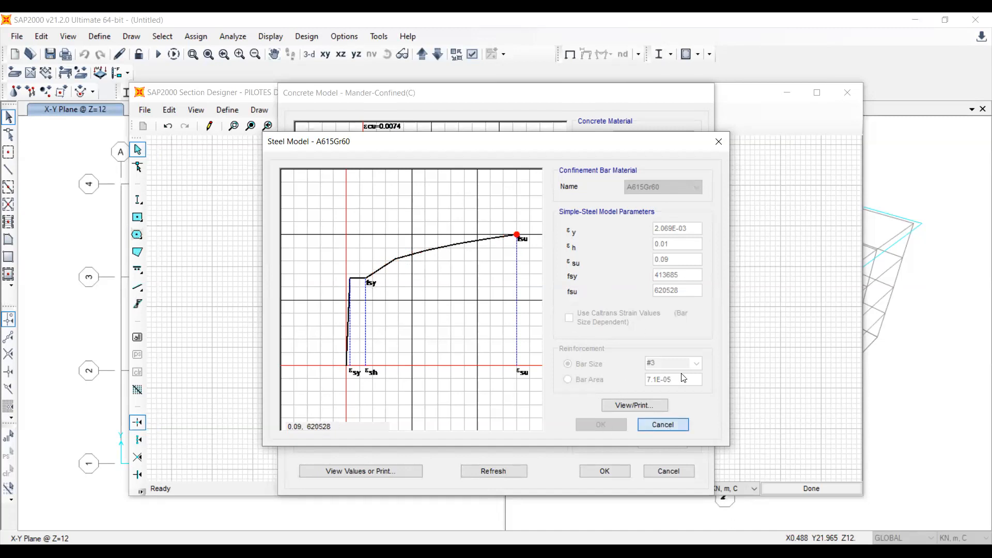
key("Escape")
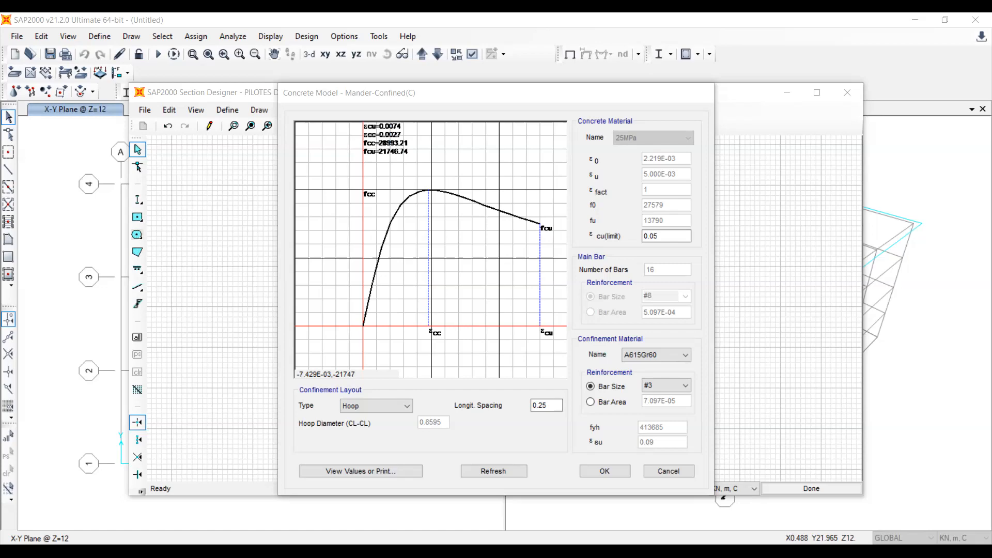
- Check the transverse reinforcement in the pile drawing in Nitro Pro, then set the confinement bar size to #5, keeping the Hoop type
key("alt+Tab")
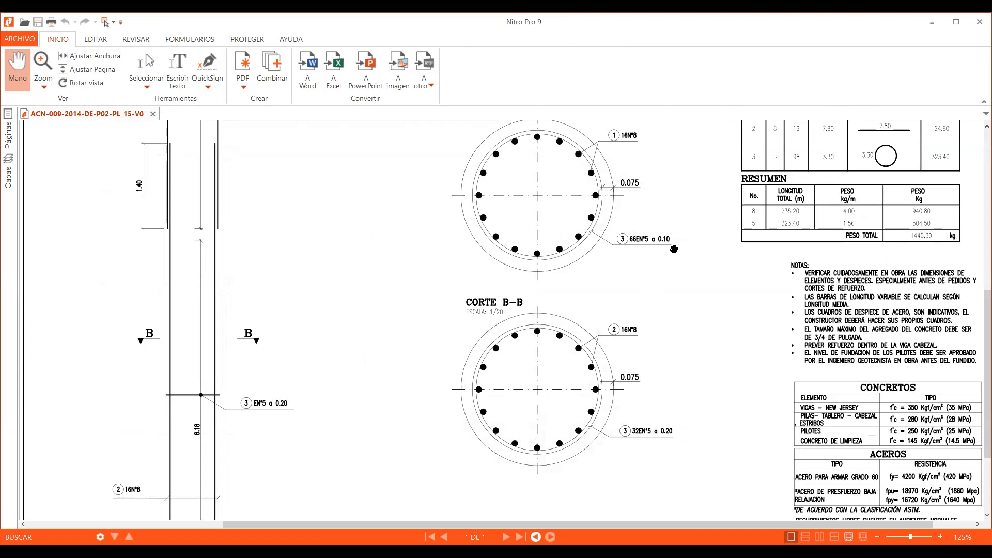
left_click(641, 247)
left_click(643, 248)
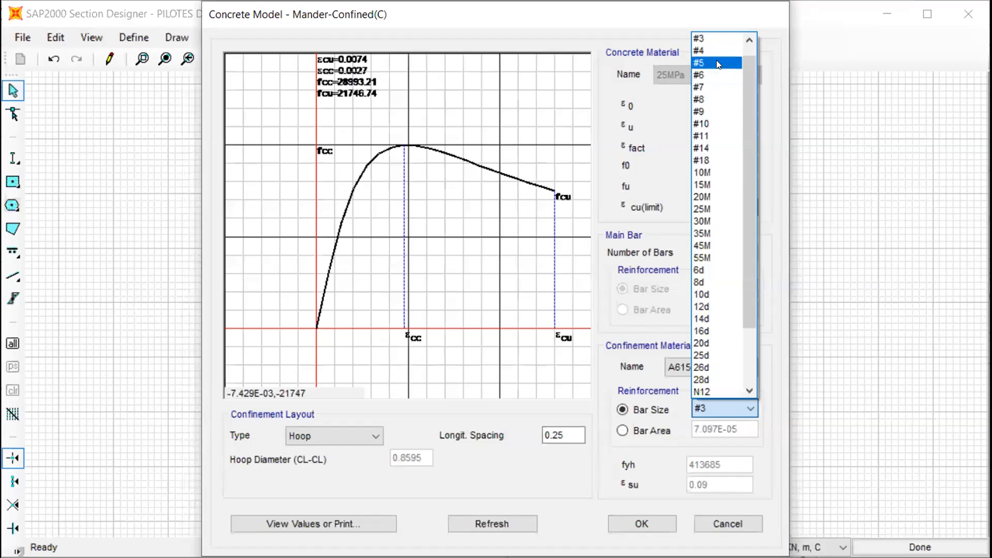
left_click(704, 59)
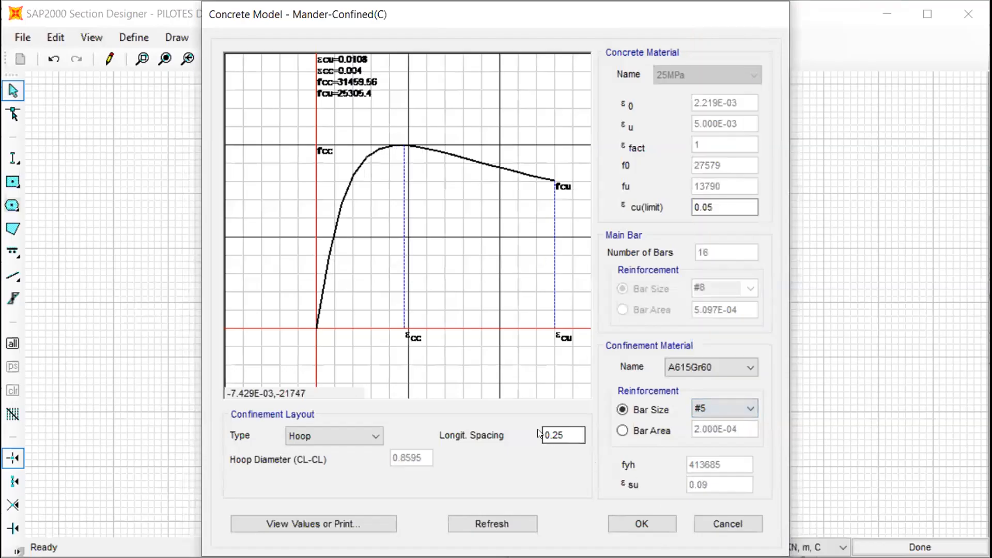
left_click(370, 437)
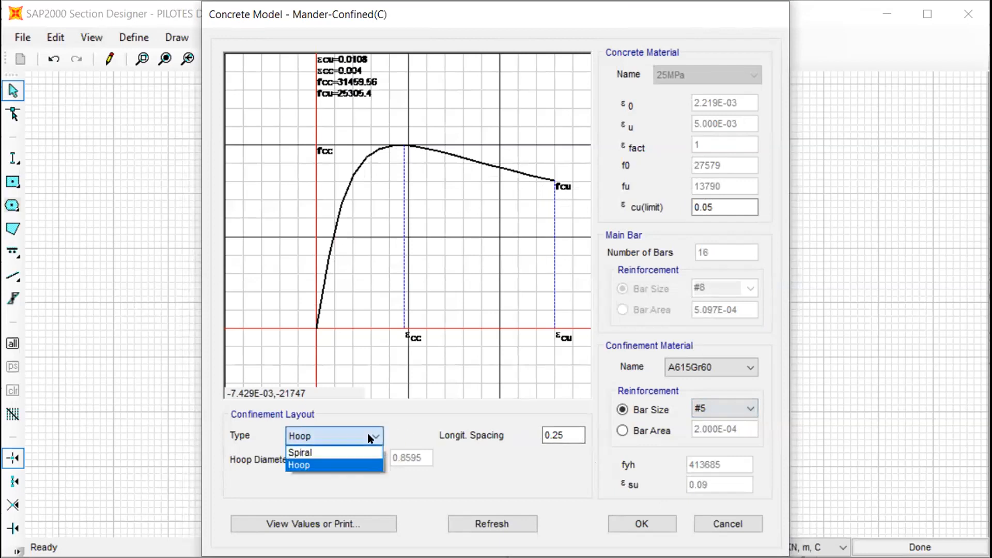
left_click(367, 433)
- Set the longitudinal spacing of the confinement hoops to 0.1 m and update the stress-strain curve
left_click(575, 434)
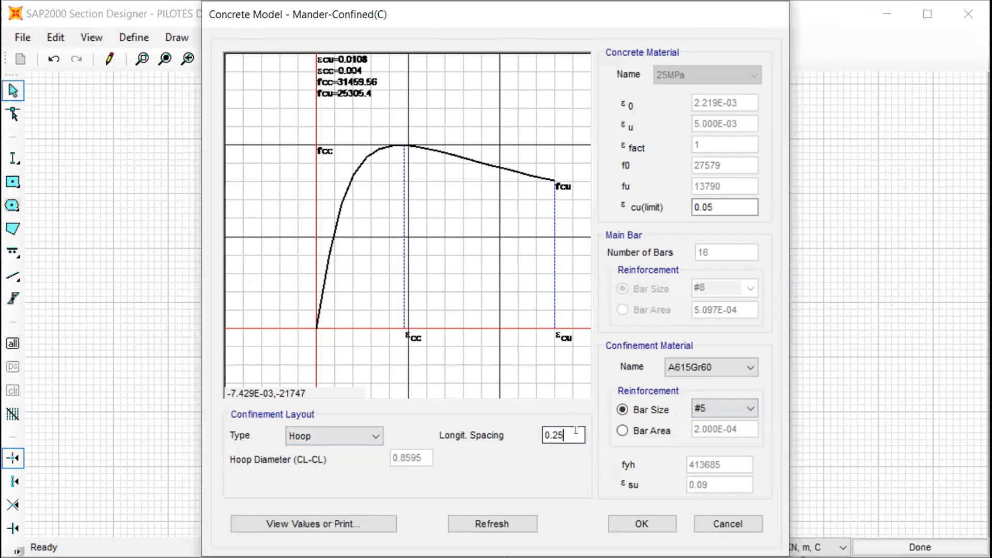
left_click_drag(564, 435, 552, 437)
type("1")
left_click(722, 205)
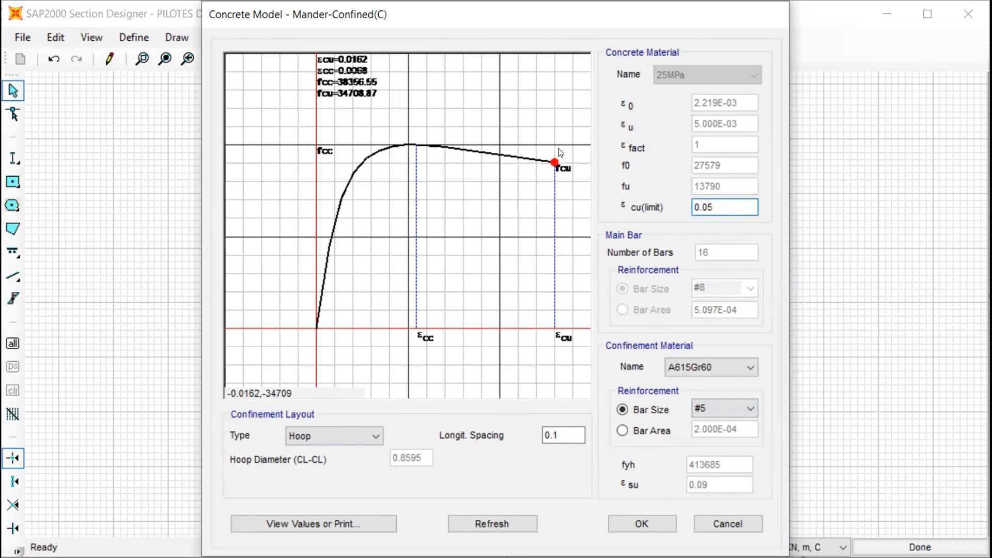
- Try a hoop spacing of 0.05 m to compare the confined concrete curve
left_click(574, 433)
key("BackSpace")
key("BackSpace")
type(".05")
left_click(729, 205)
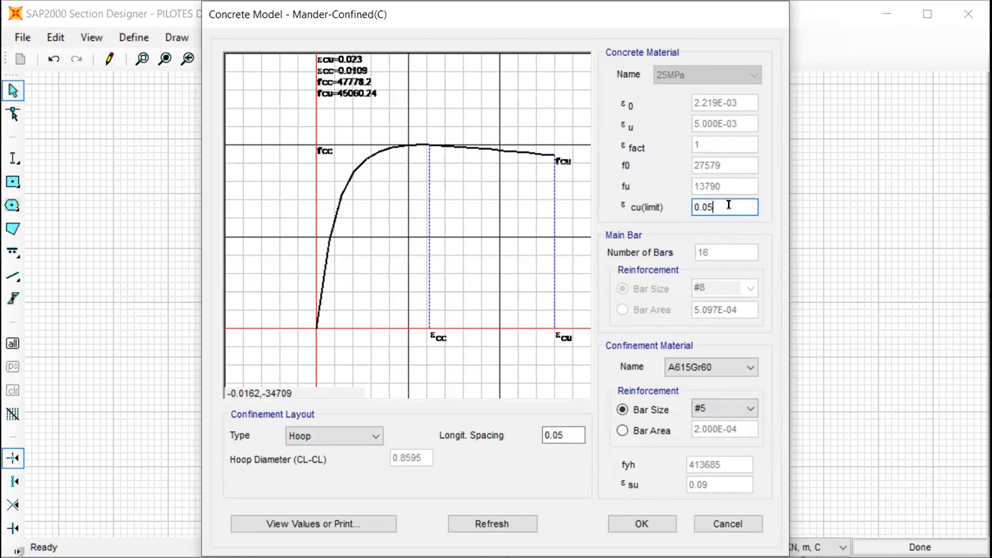
- Try a hoop spacing of 0.20 m to compare the confined concrete curve
left_click(577, 430)
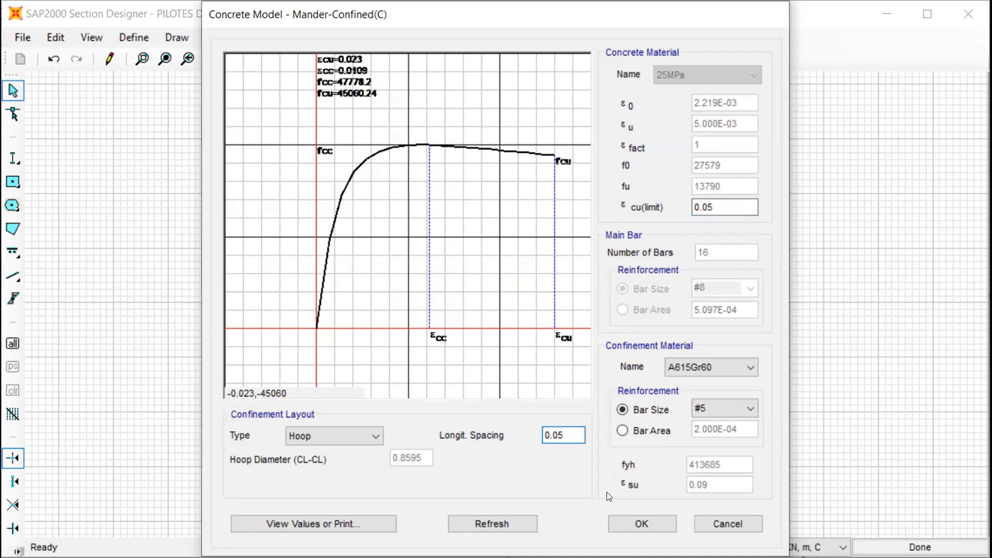
key("BackSpace")
key("BackSpace")
type("1")
key("BackSpace")
type("20")
left_click(718, 206)
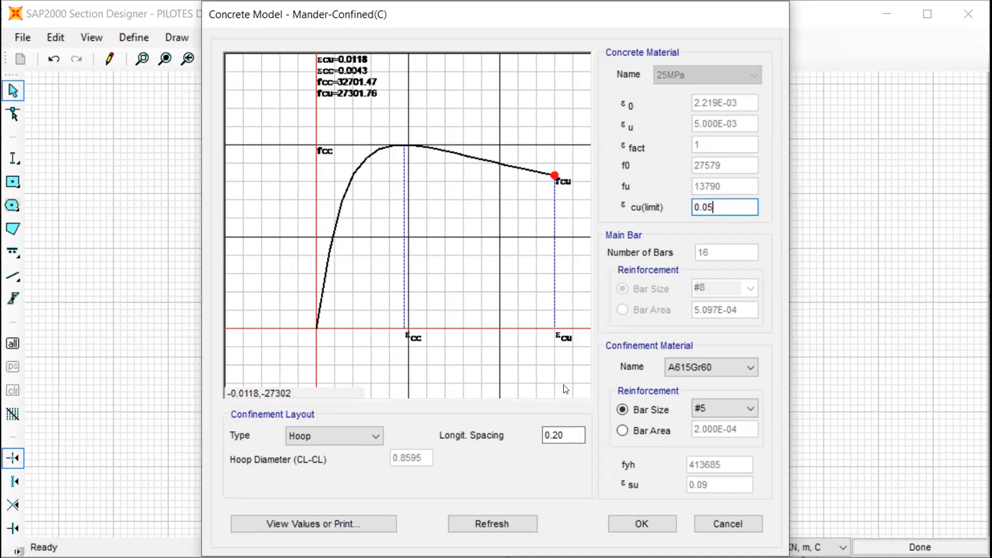
- Set the hoop spacing to 0.10 m, refresh the curve and accept the confined concrete model
left_click_drag(577, 435, 552, 438)
type("10")
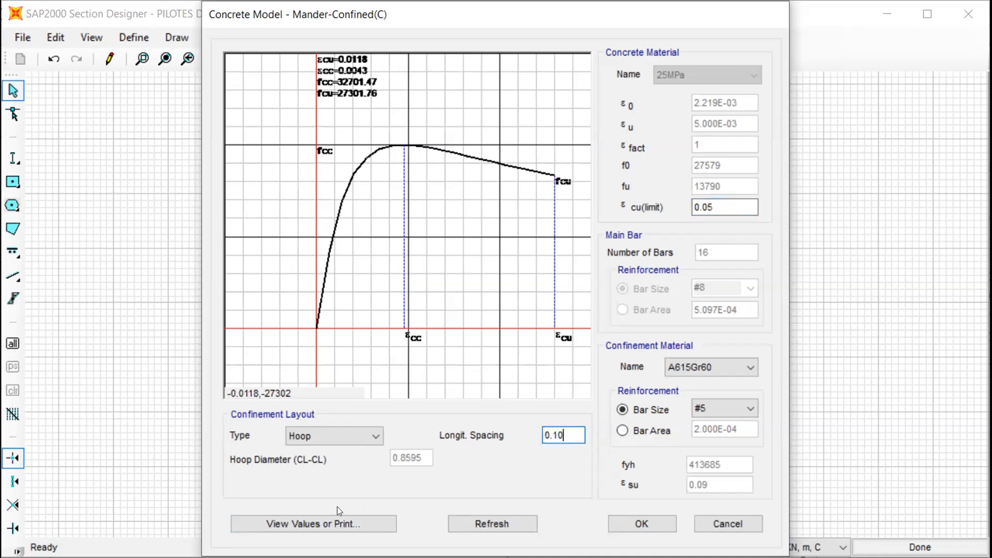
left_click(630, 517)
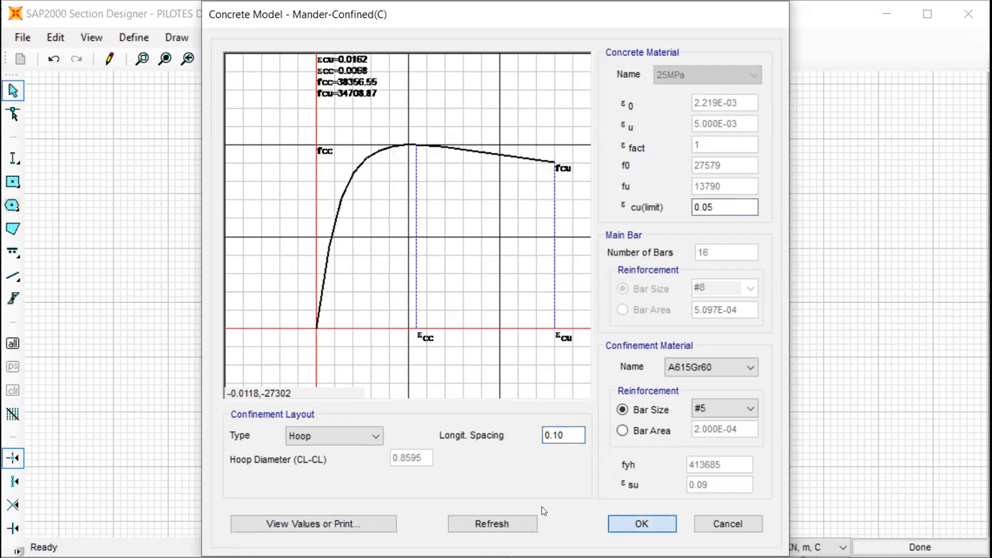
left_click(490, 525)
left_click(733, 201)
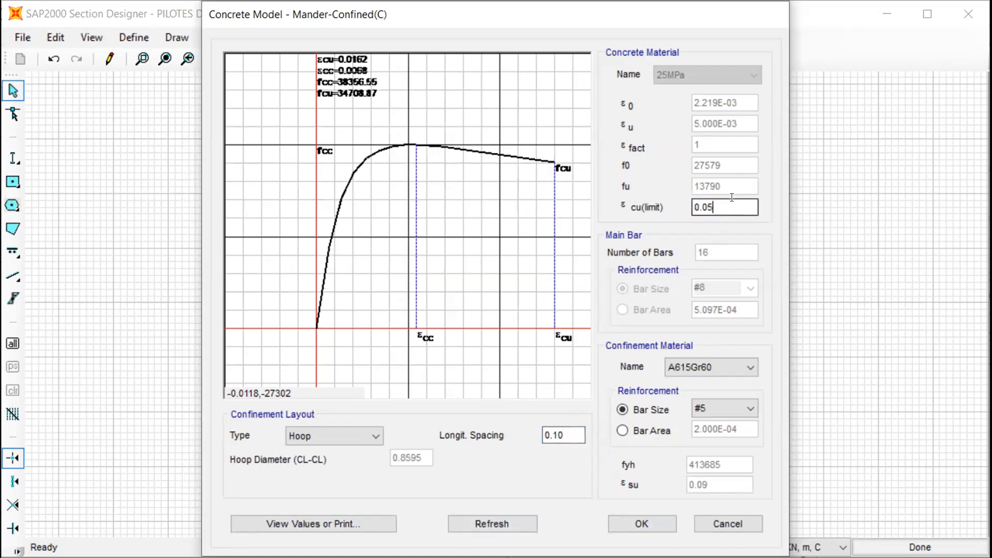
left_click(642, 523)
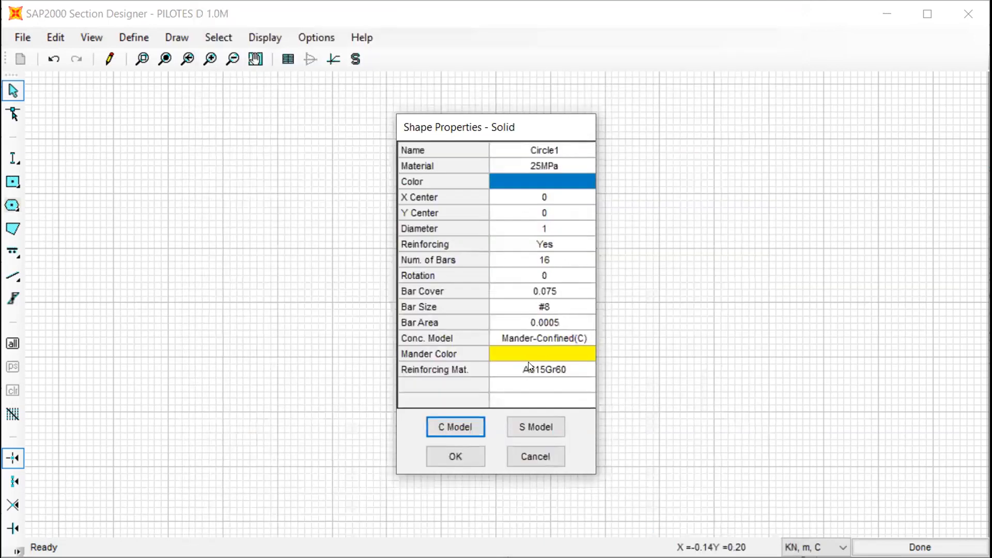
- Change the Mander color of the circle's confined core to red
double_click(549, 355)
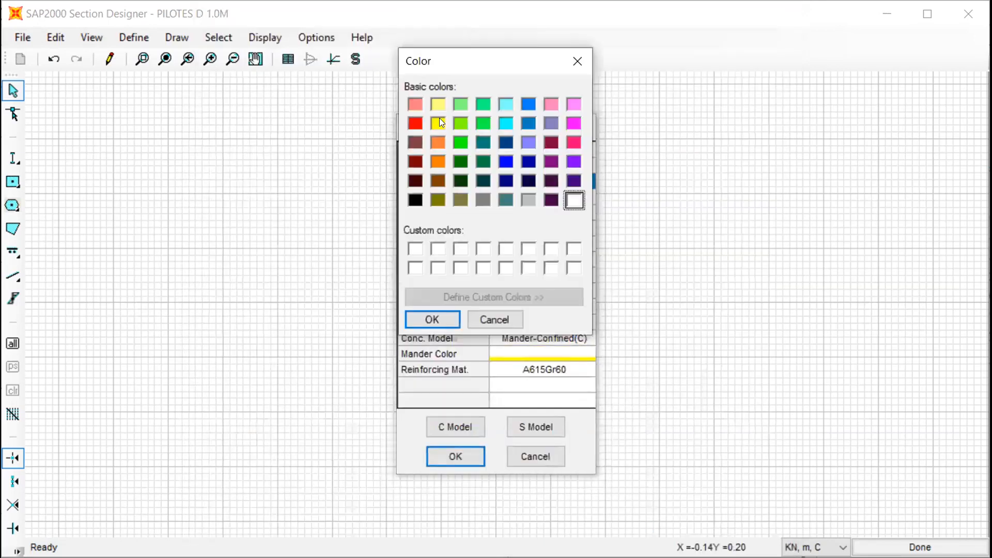
left_click(415, 123)
left_click(437, 314)
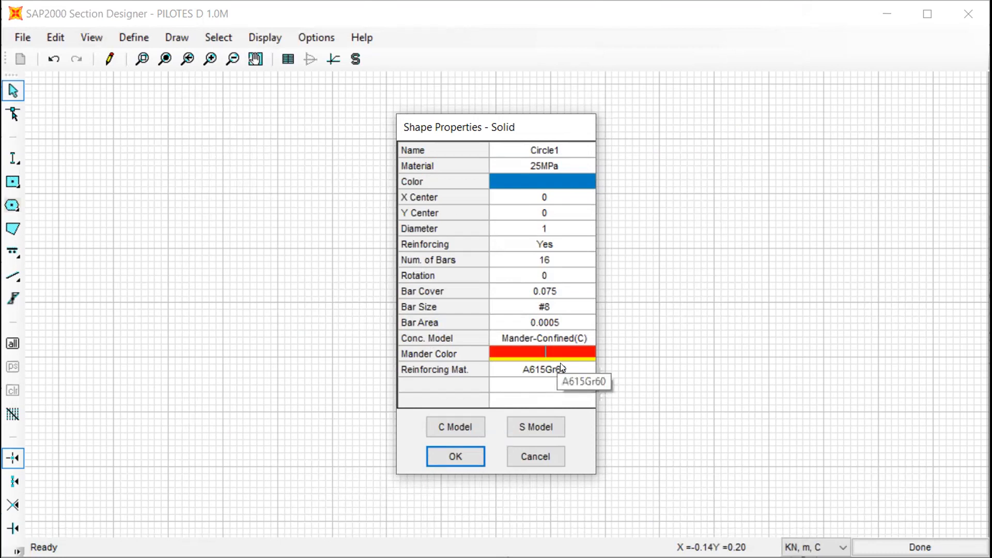
- Review the circle's confined concrete model and the stress-strain curve of its main bars without changing them
left_click(451, 428)
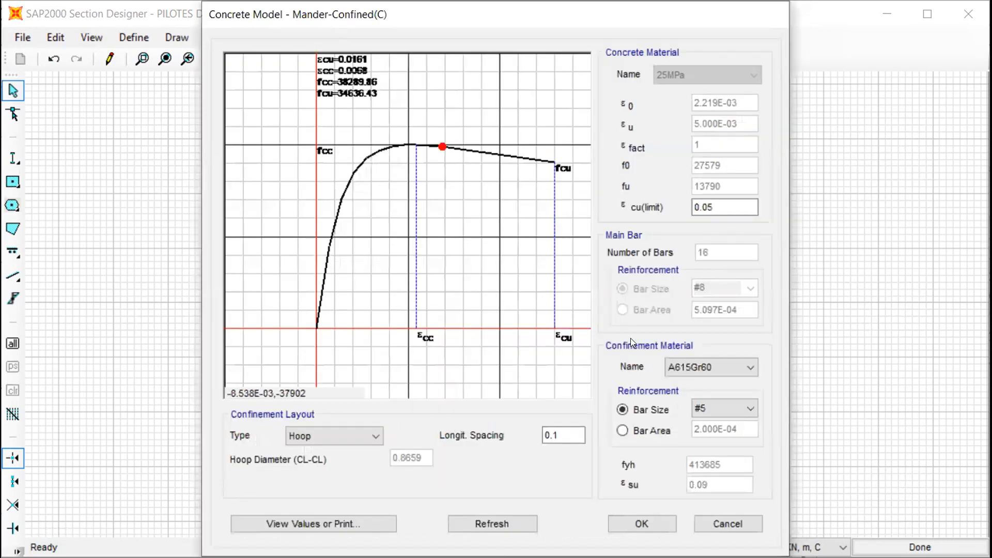
left_click(713, 524)
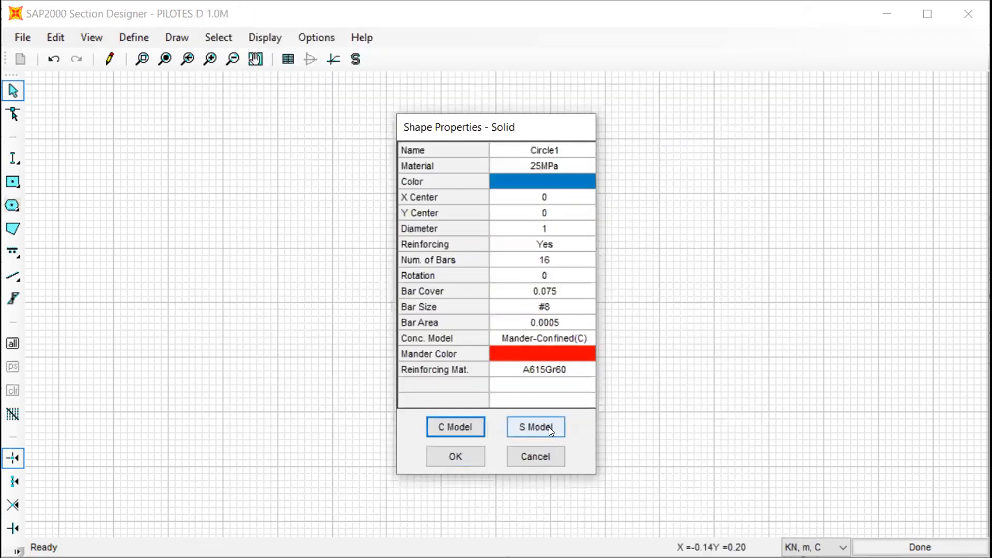
left_click(549, 427)
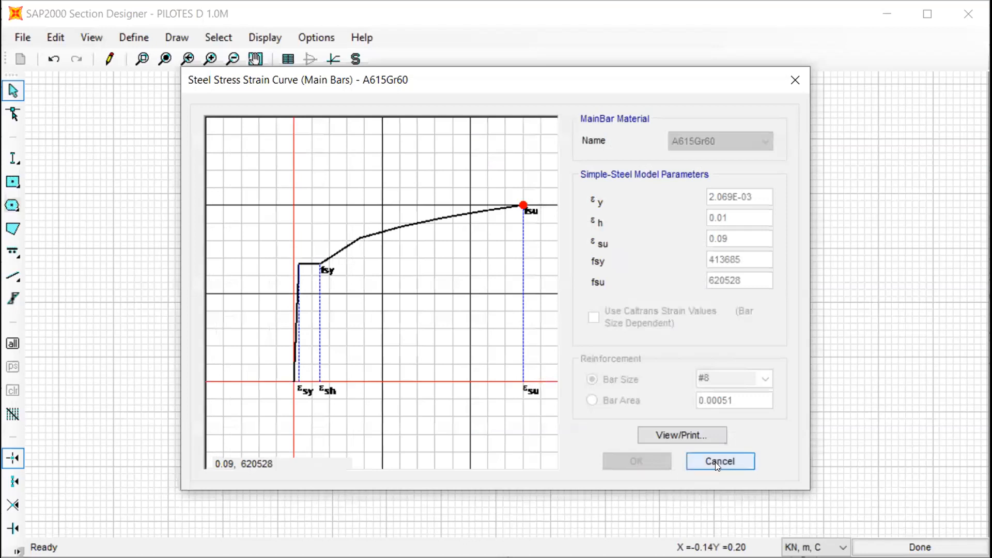
left_click(717, 465)
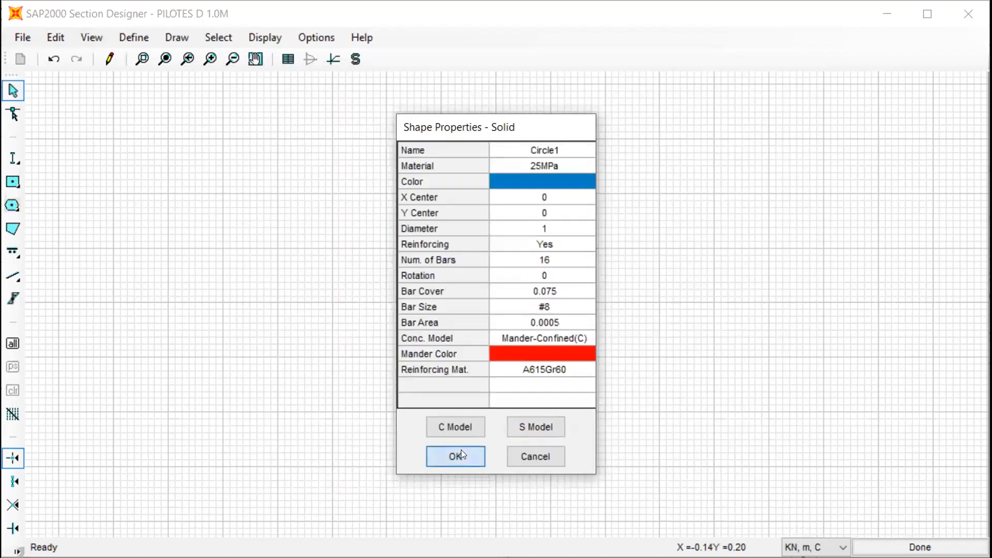
- Accept the circle's shape properties and fit the whole reinforced pile section in the view
left_click(536, 452)
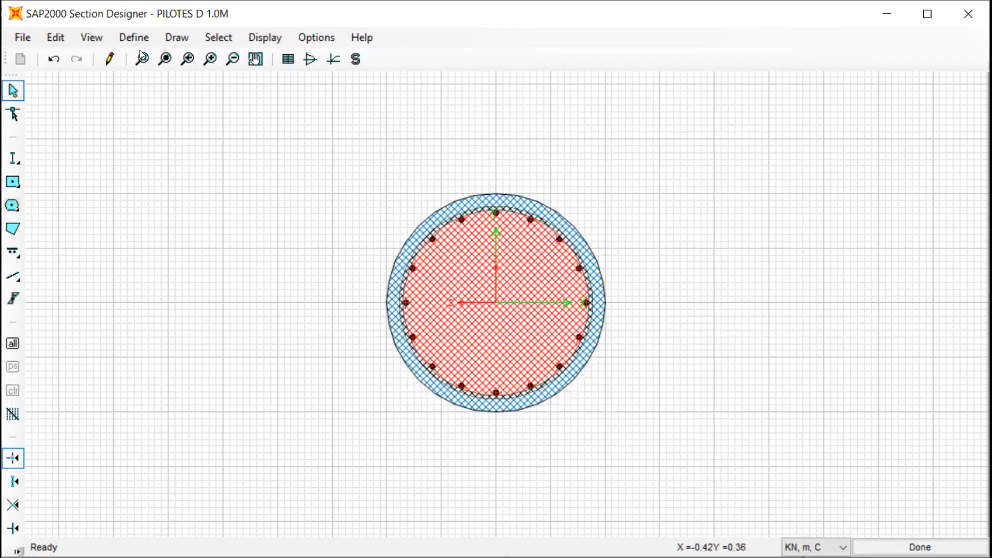
left_click(164, 59)
left_click_drag(360, 410, 581, 230)
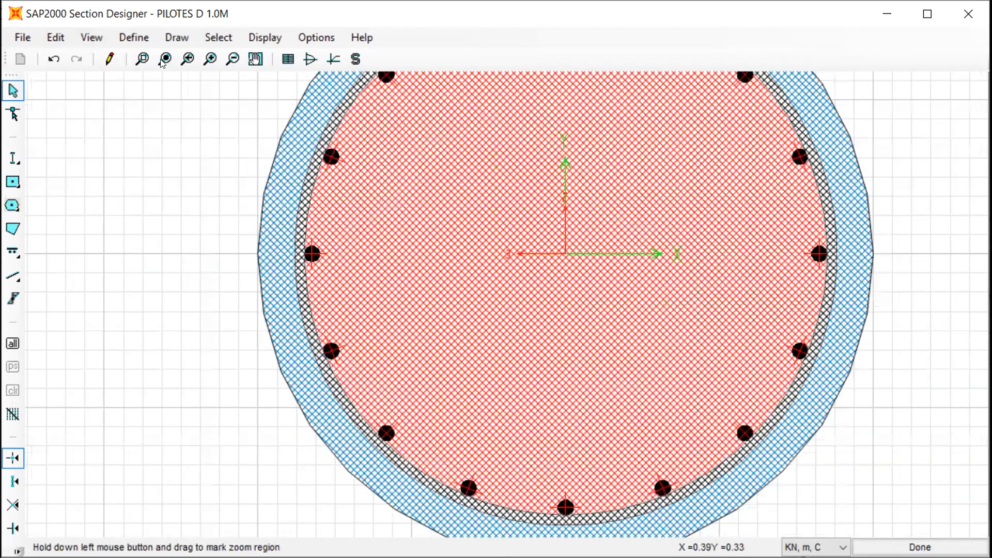
left_click(164, 59)
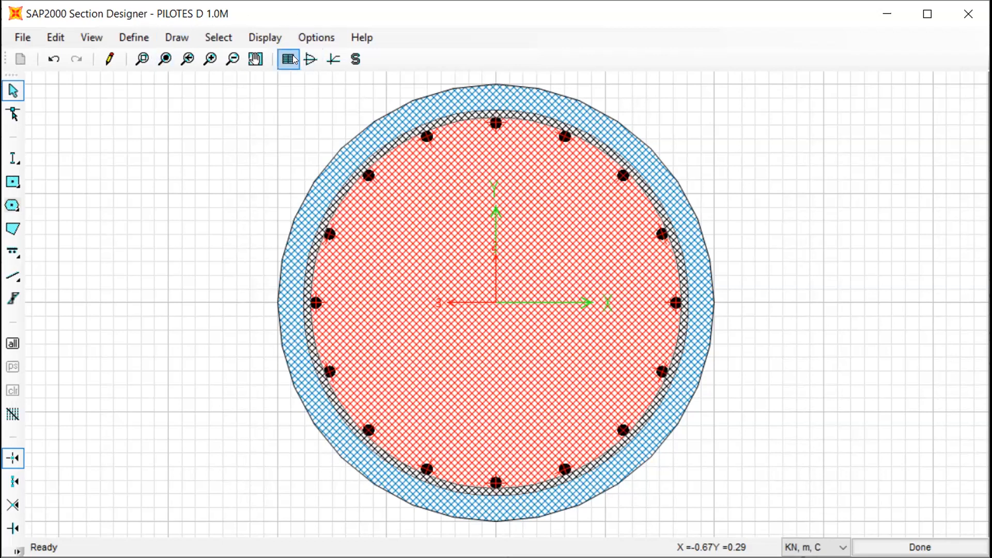
- Show the moment-curvature curve of the pile section
left_click(332, 61)
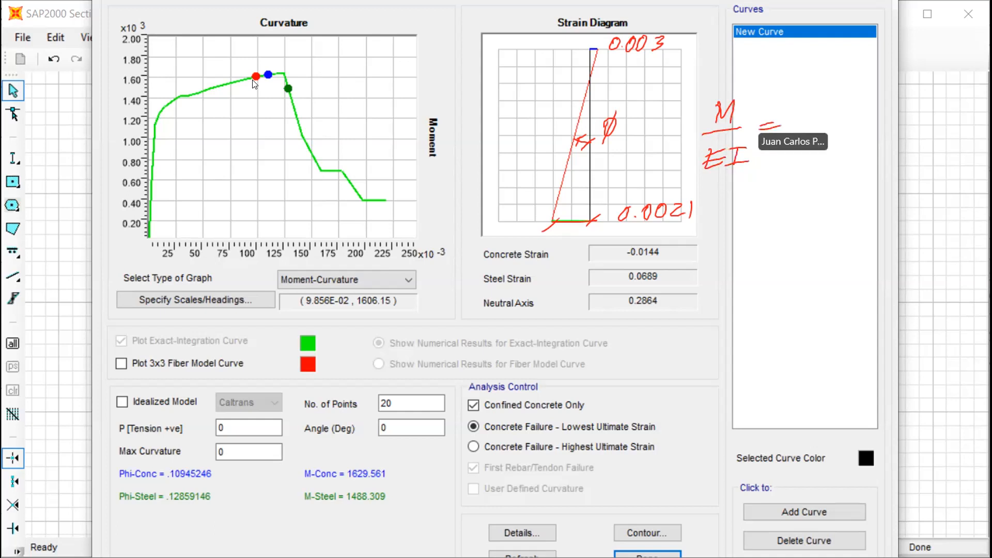
left_click_drag(817, 97, 791, 136)
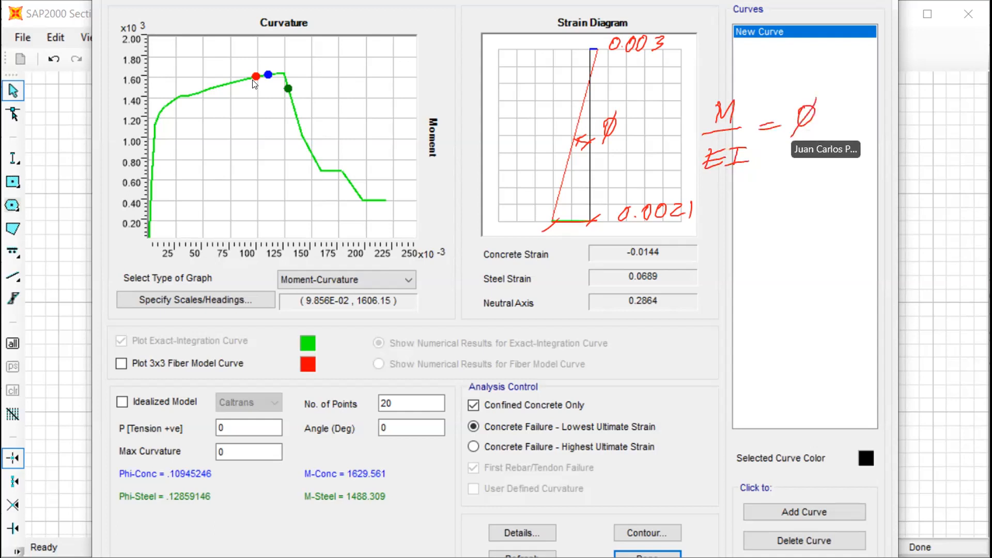
- Annotate the M/EI = φ equation with "Lineal" and a surrounding box, and mark the graph axes M and φ
mouse_move(732, 186)
left_mouse_down()
mouse_move(727, 203)
mouse_move(739, 202)
left_mouse_up()
mouse_move(745, 191)
left_mouse_down()
mouse_move(744, 202)
mouse_move(761, 201)
left_mouse_up()
left_click_drag(765, 195, 801, 205)
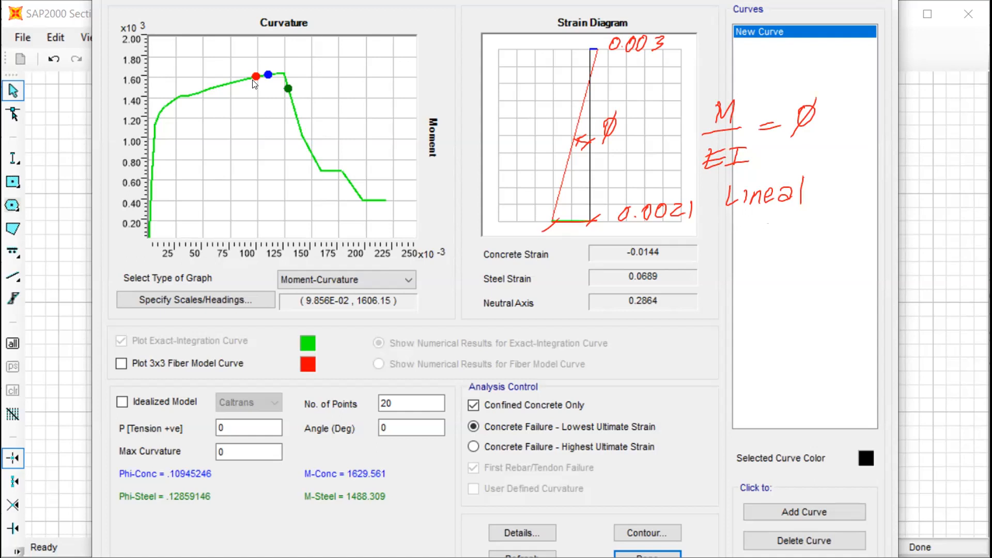
mouse_move(124, 27)
left_mouse_down()
mouse_move(126, 9)
mouse_move(140, 23)
left_mouse_up()
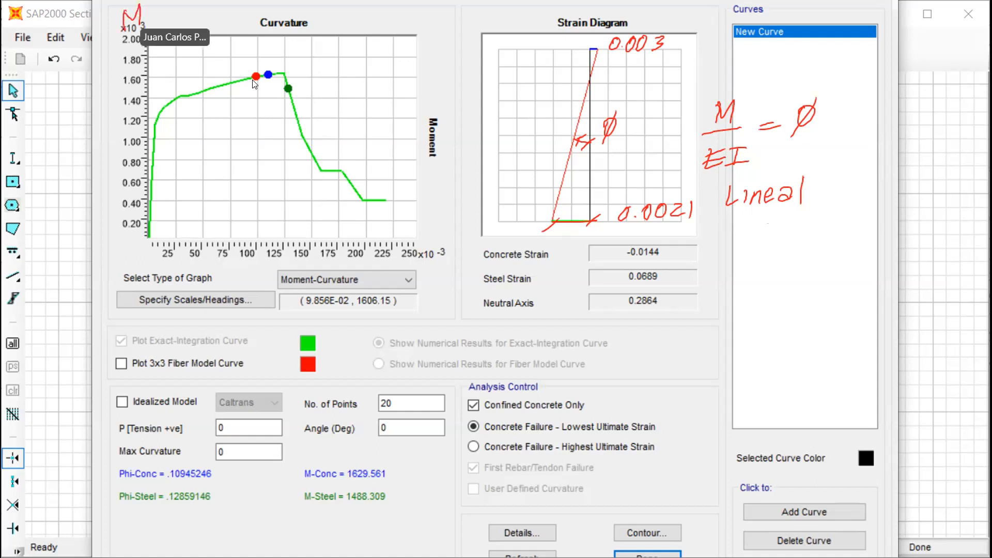
mouse_move(431, 227)
left_mouse_down()
mouse_move(439, 238)
mouse_move(428, 256)
left_mouse_up()
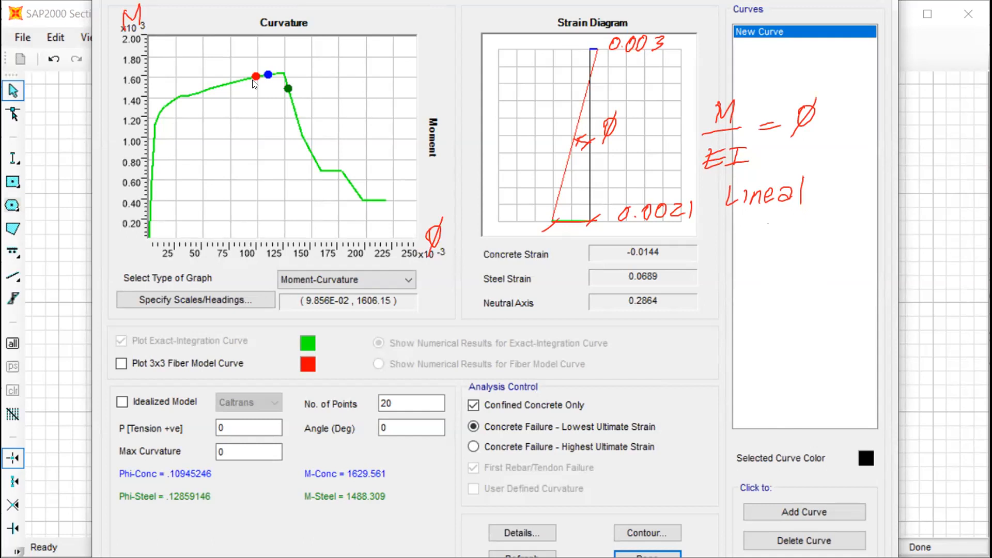
left_click_drag(687, 95, 679, 175)
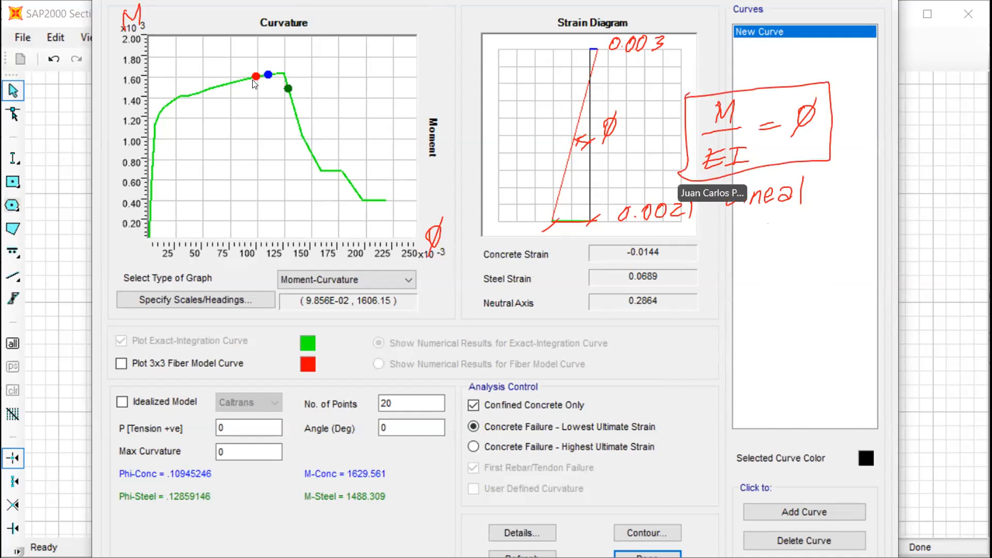
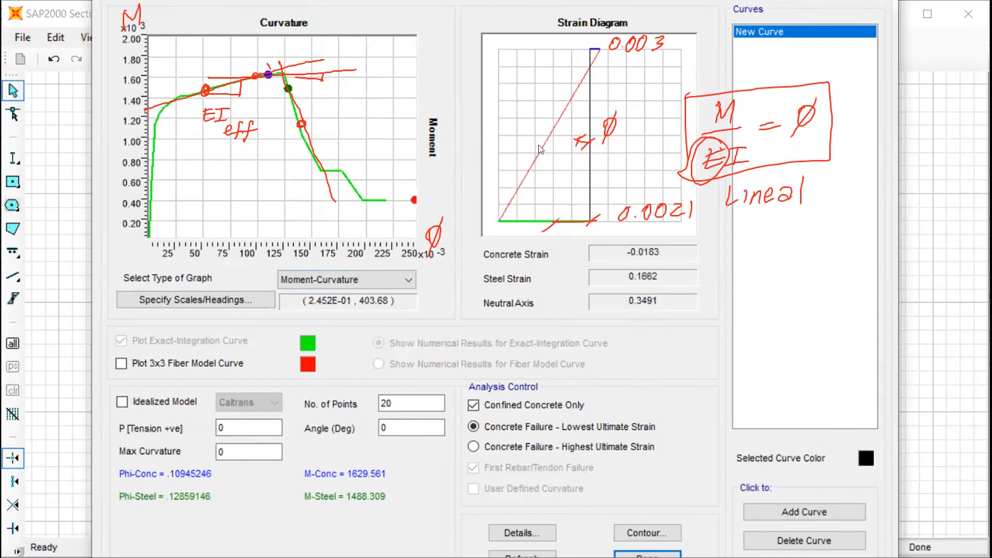
- Display the concrete strain-curvature graph of the pile section and clear the handwritten annotations
left_click(305, 281)
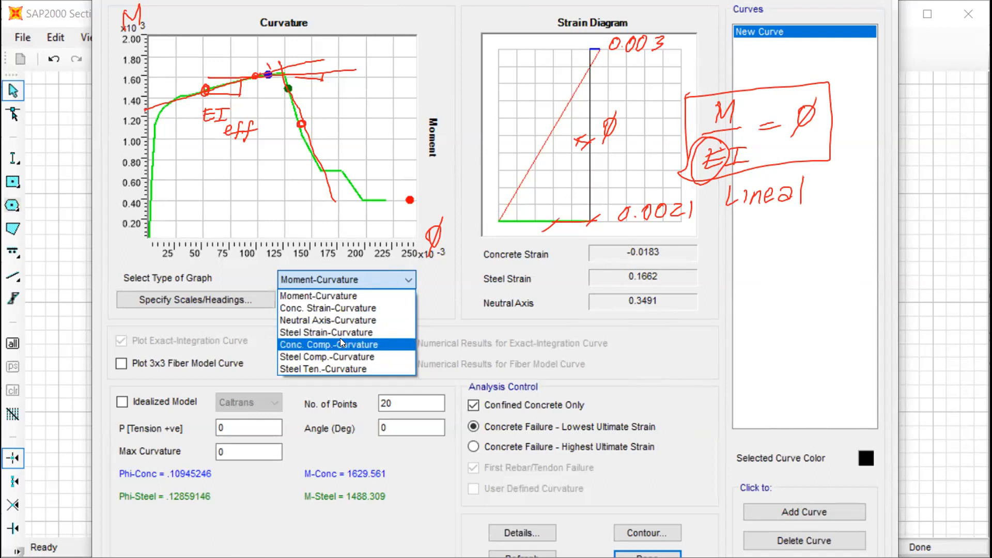
left_click(302, 308)
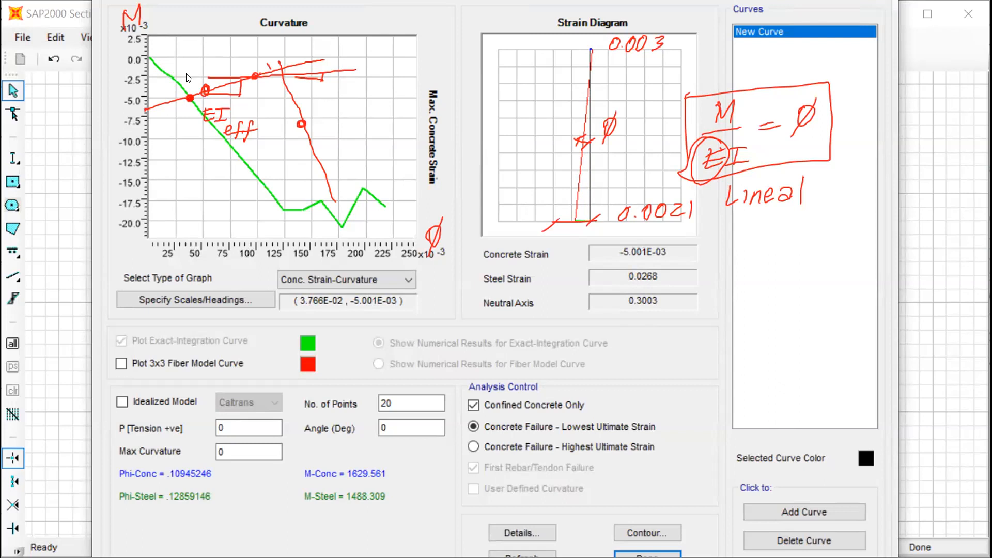
key("Escape")
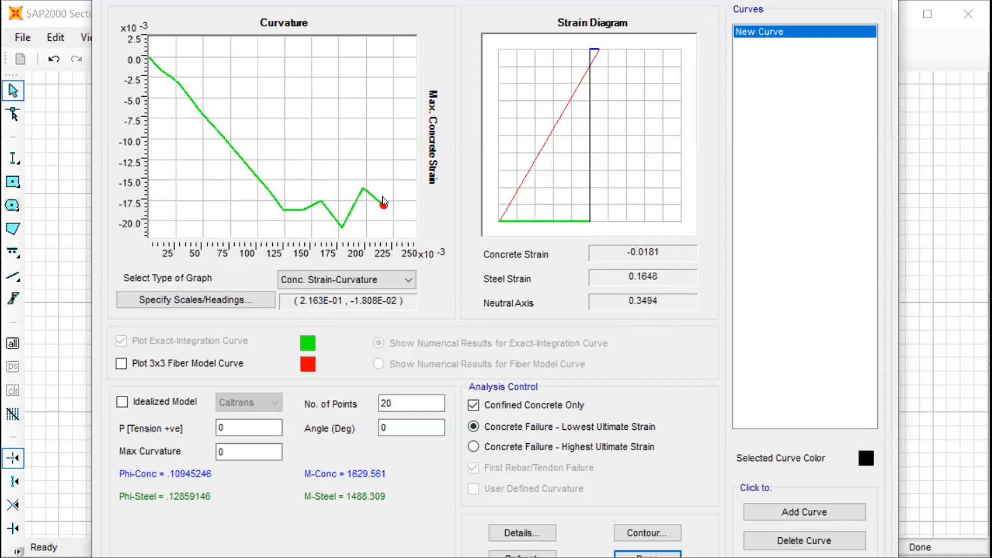
- Examine the steel strain-curvature graph and return the graph type to Moment-Curvature
left_click(304, 277)
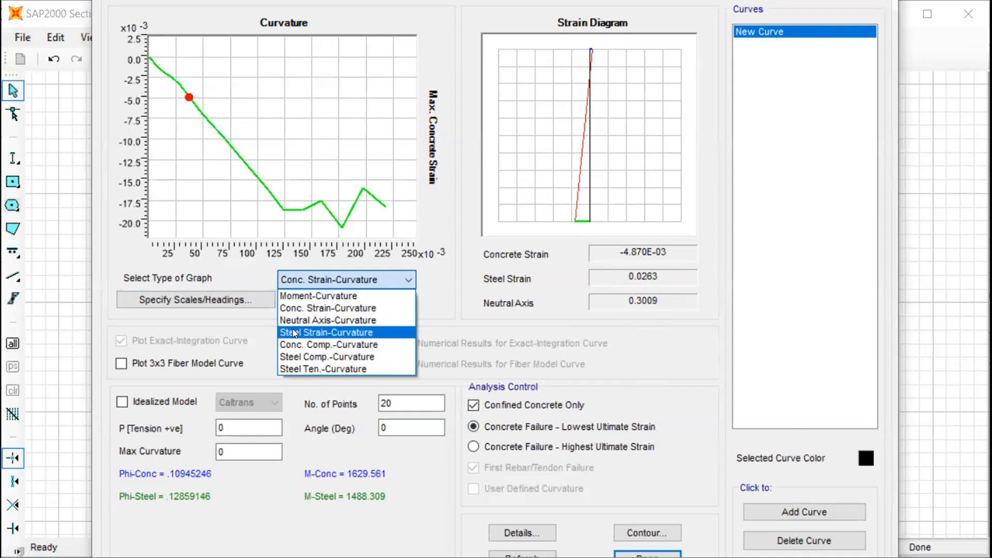
left_click(294, 331)
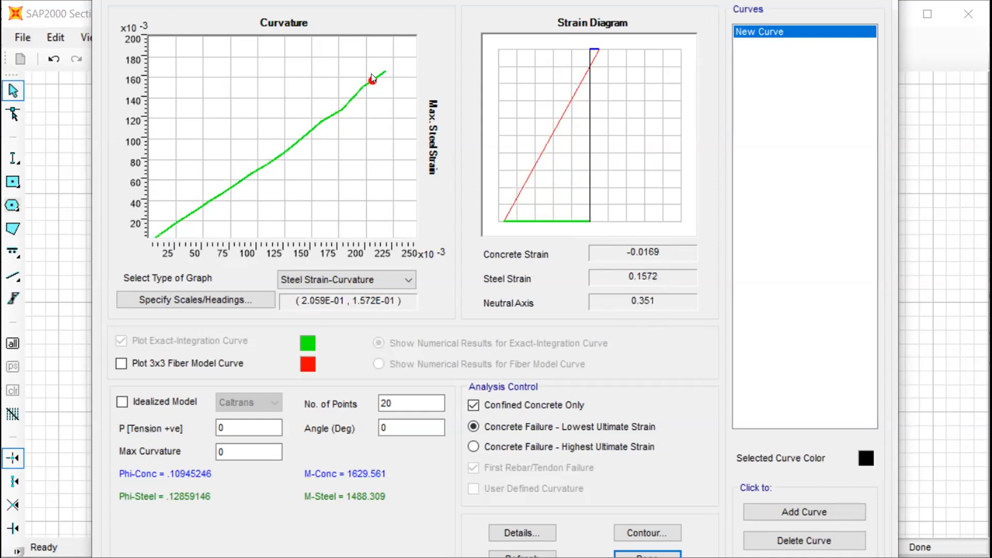
left_click(339, 273)
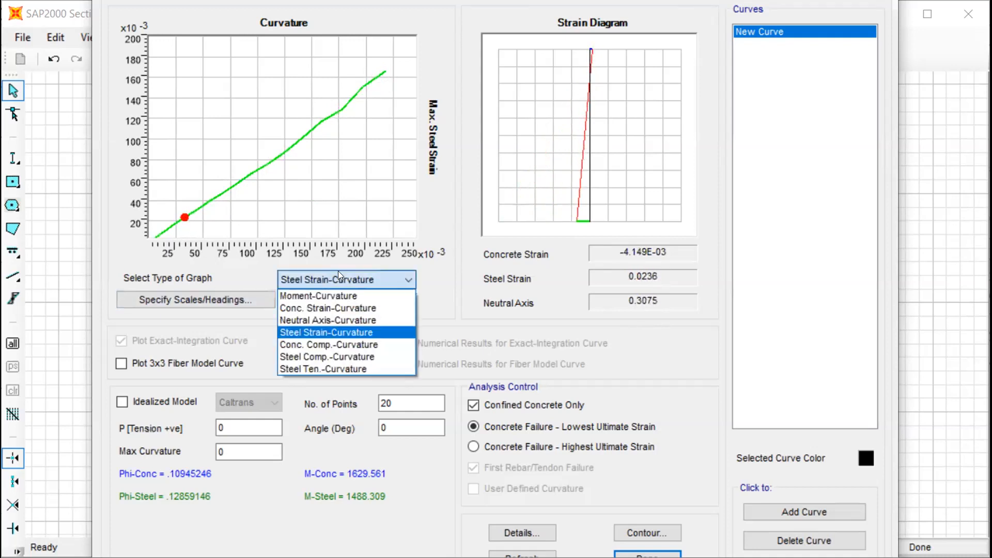
left_click(355, 305)
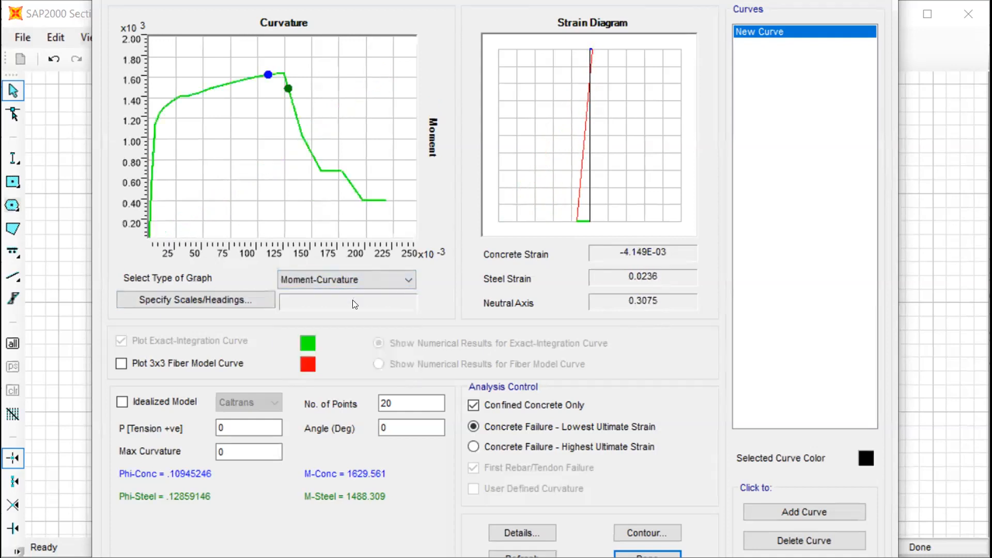
- Review the moment-curvature curve's details down to its results table and start printing them to a file
left_click(523, 532)
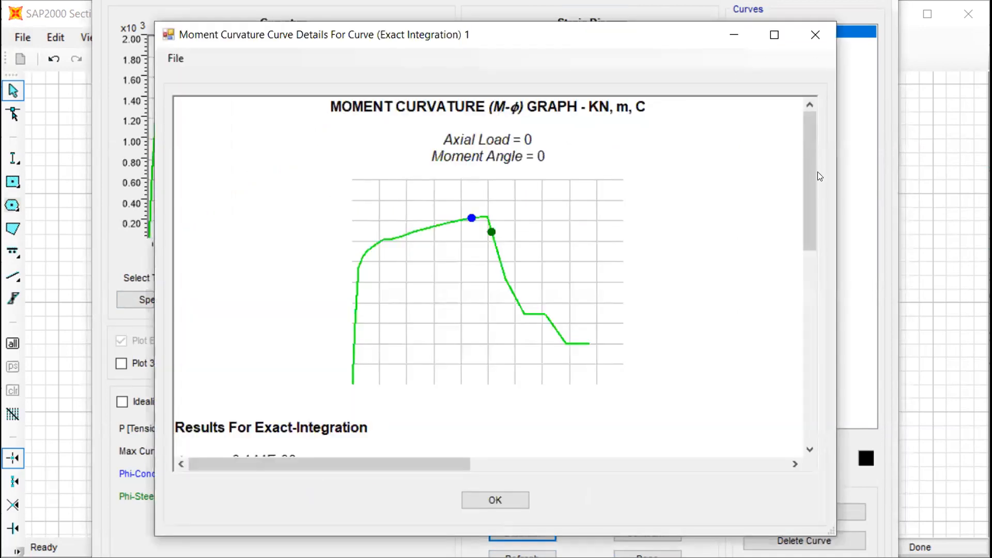
left_click_drag(809, 155, 764, 418)
left_click(187, 56)
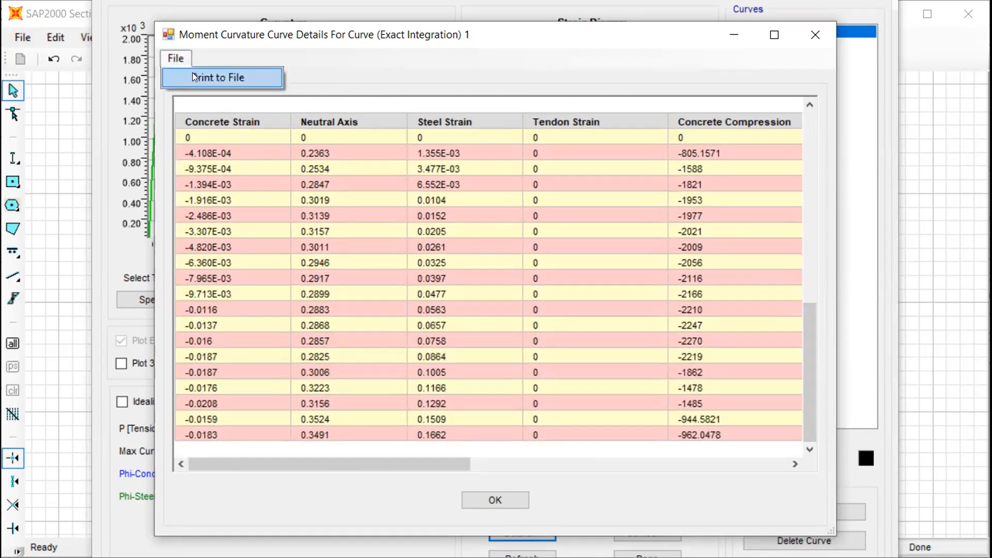
left_click(194, 77)
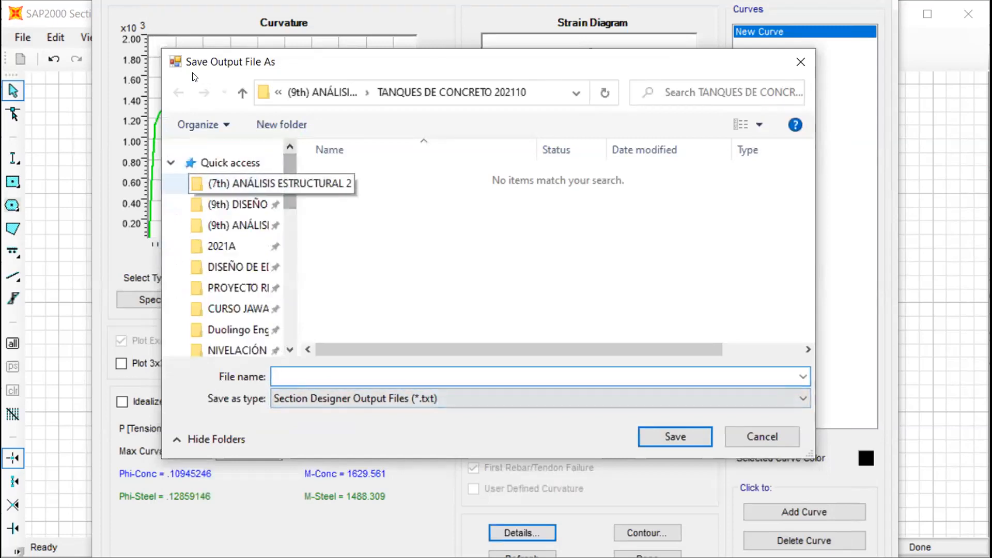
- Save the output as "M-C P=0" in a new folder "COLUMNAS 202110" inside (9th) DISEÑO DE PUENTES
left_click(237, 204)
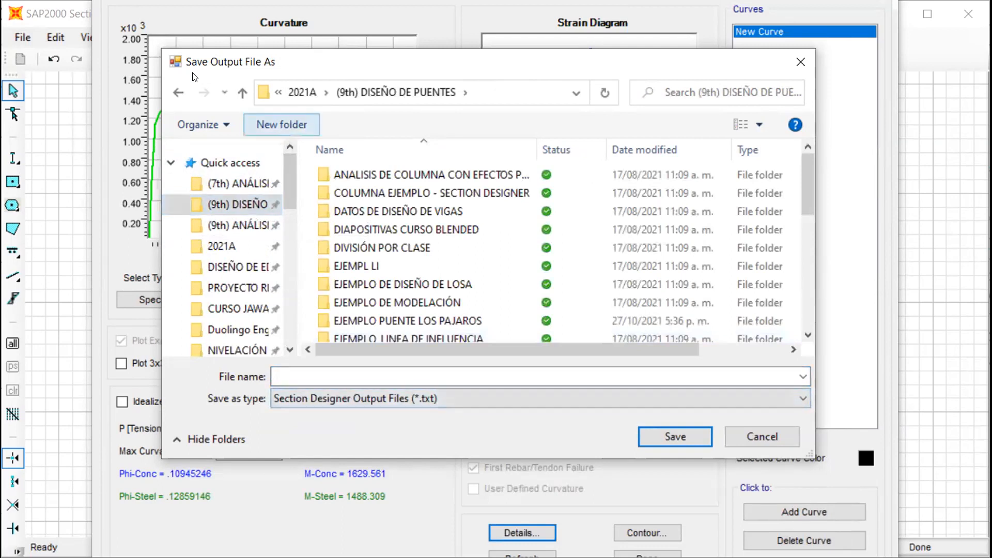
left_click(282, 125)
type("COLUMNAS")
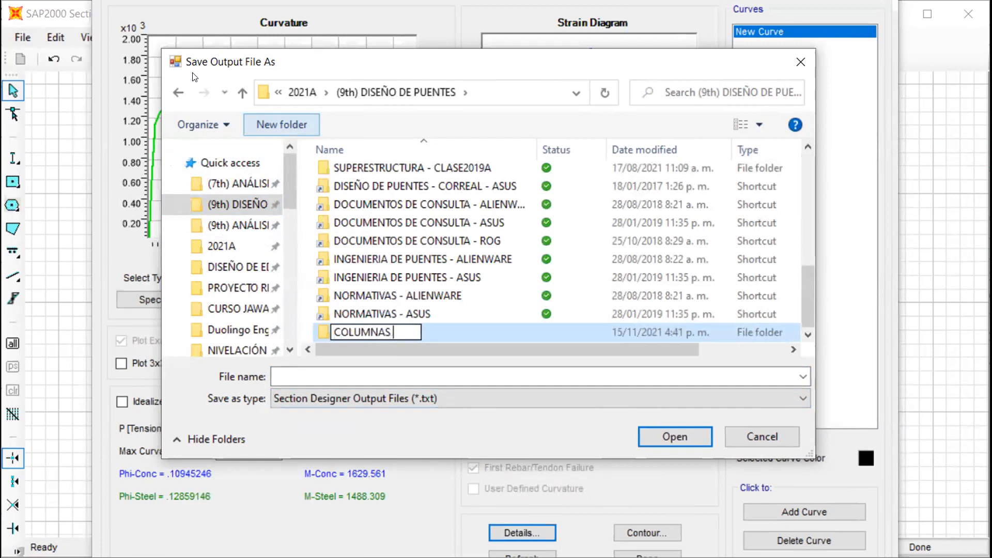
type(" 202110")
key("Return")
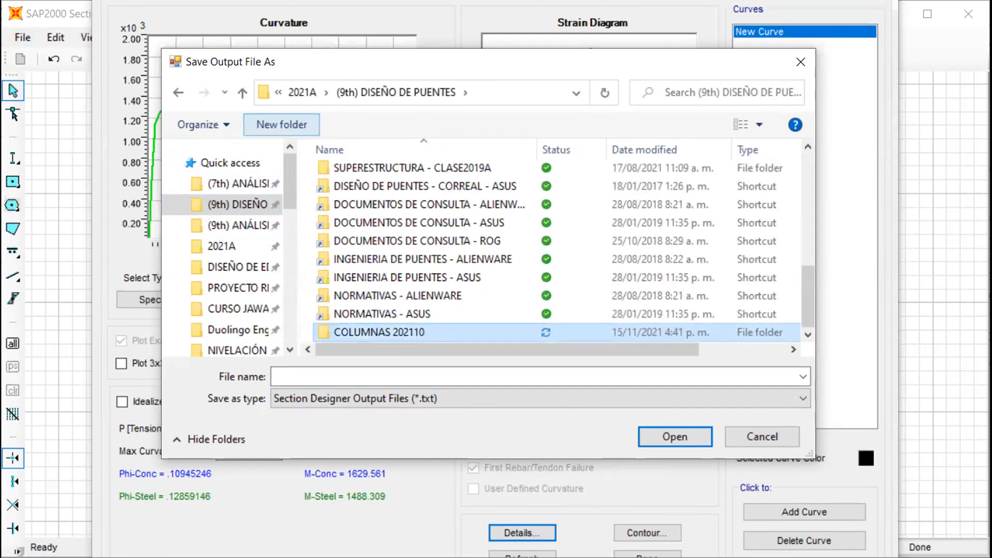
key("Return")
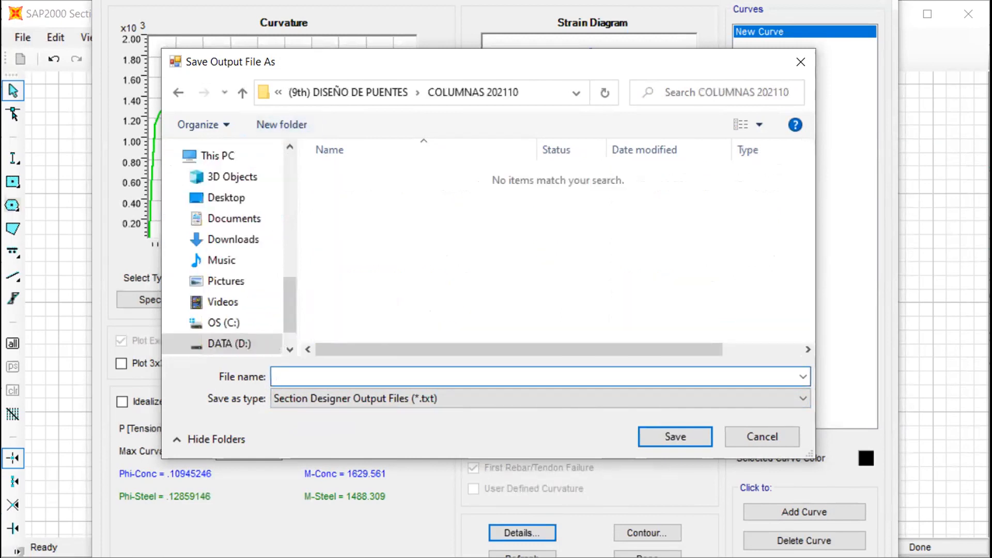
type("M-C P=0")
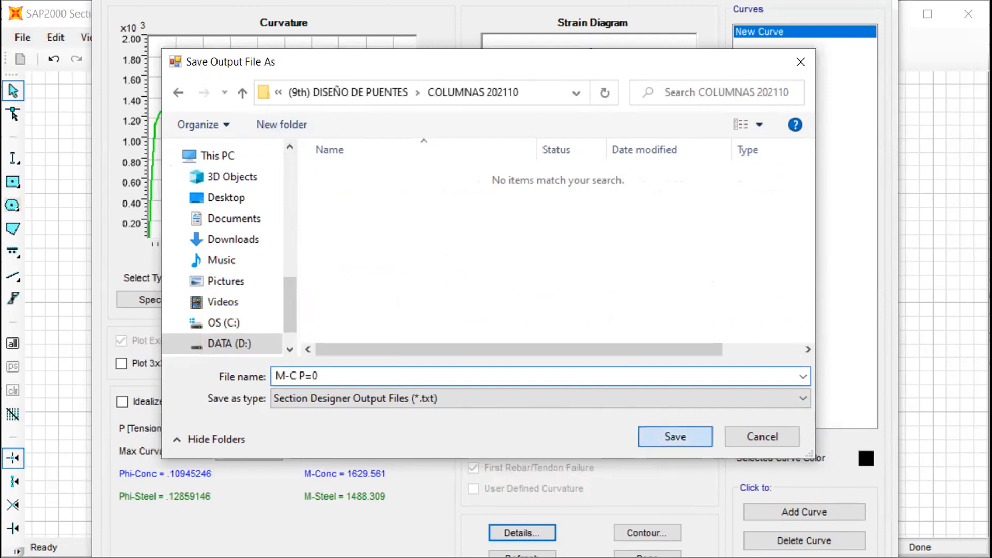
key("Return")
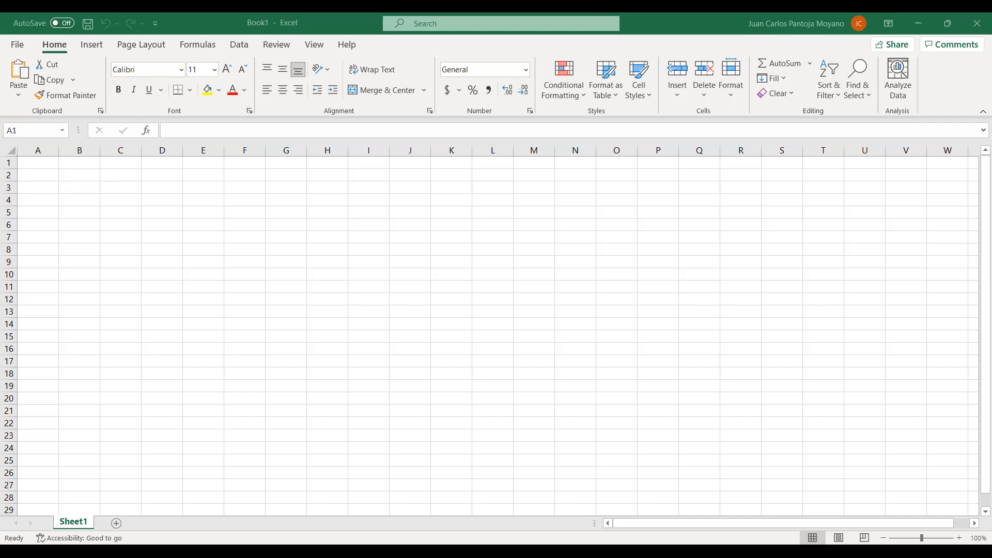
left_click(20, 47)
left_click(51, 132)
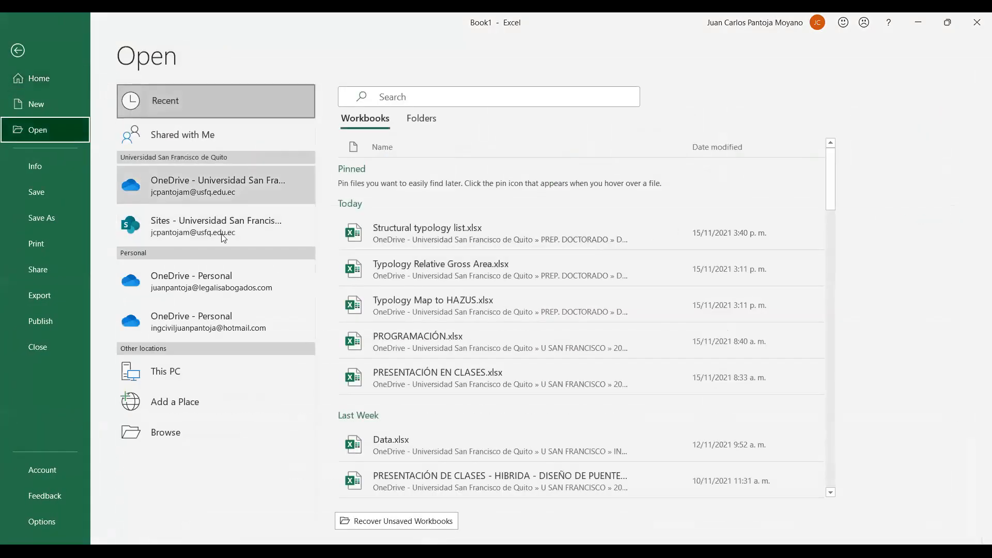
left_click(203, 426)
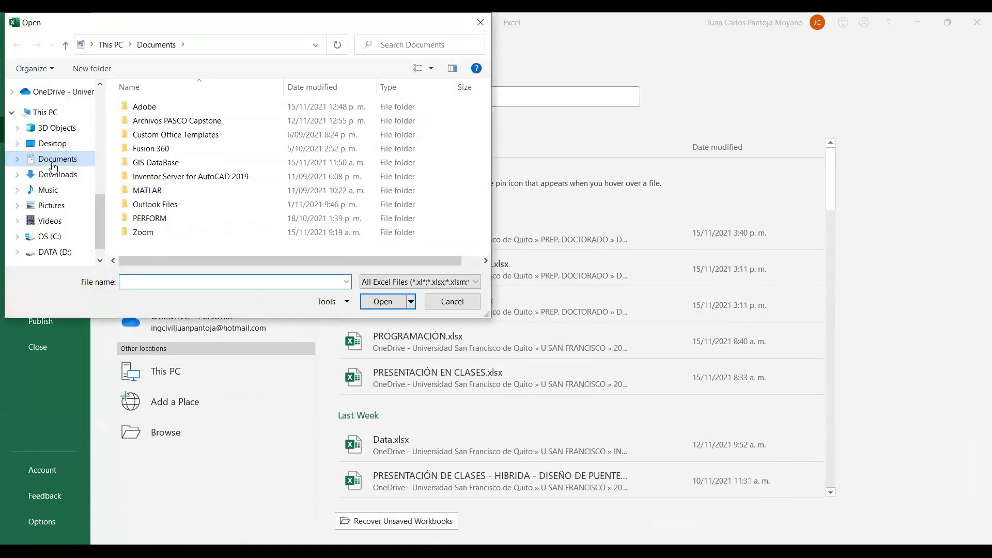
scroll(100, 220, "up", 5)
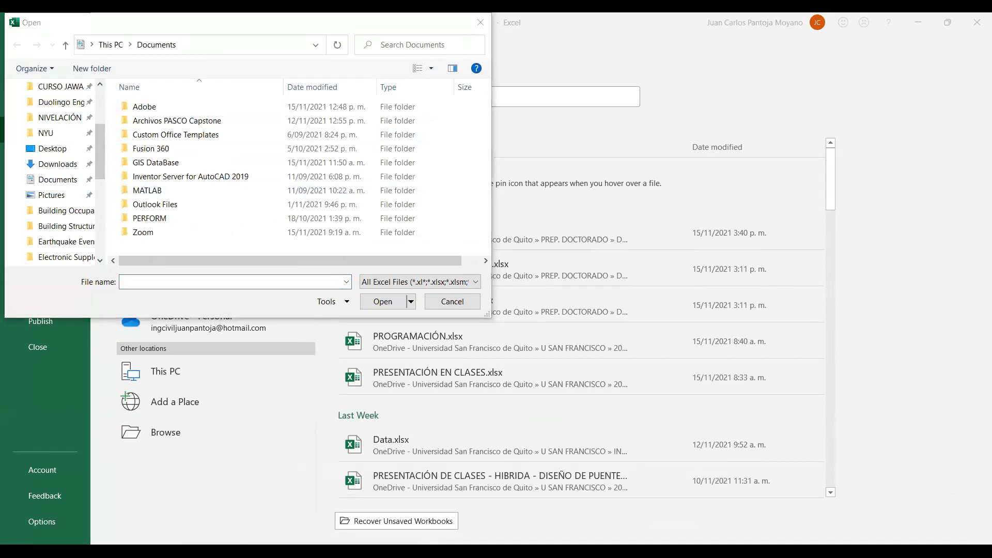
key("Escape")
left_click(23, 52)
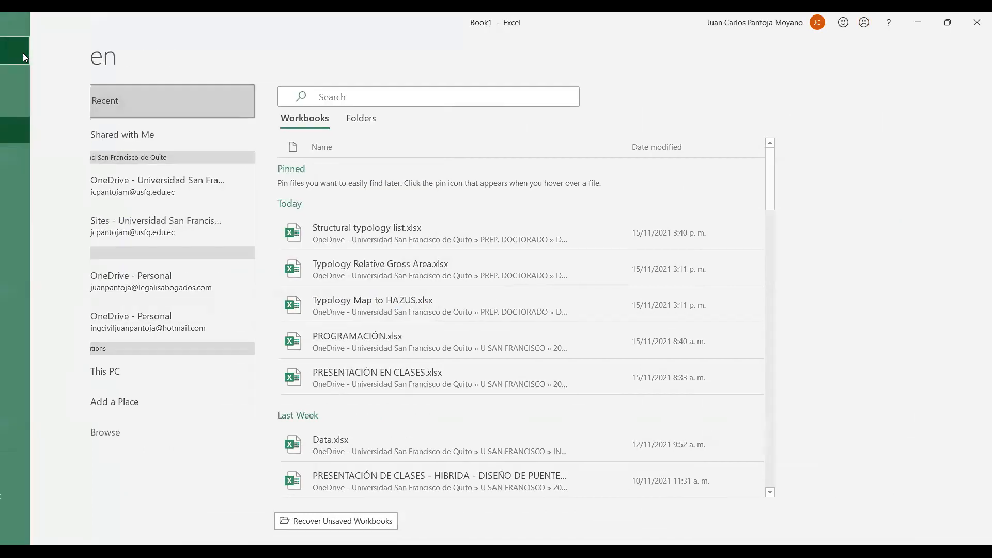
key("ctrl+v")
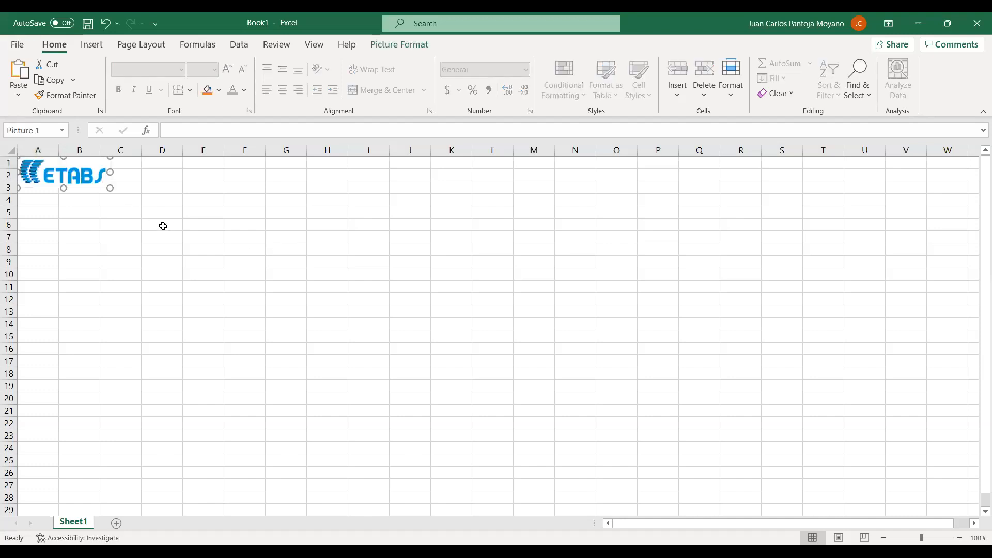
key("ctrl+z")
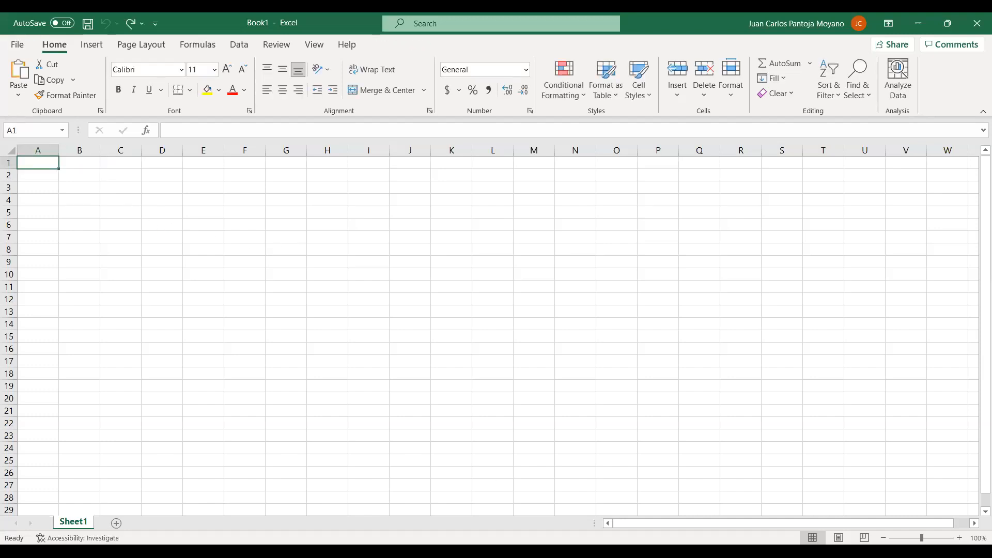
- Paste the moment-curvature results table into the blank Excel sheet at A1 and fit column A to its contents
key("alt+Tab")
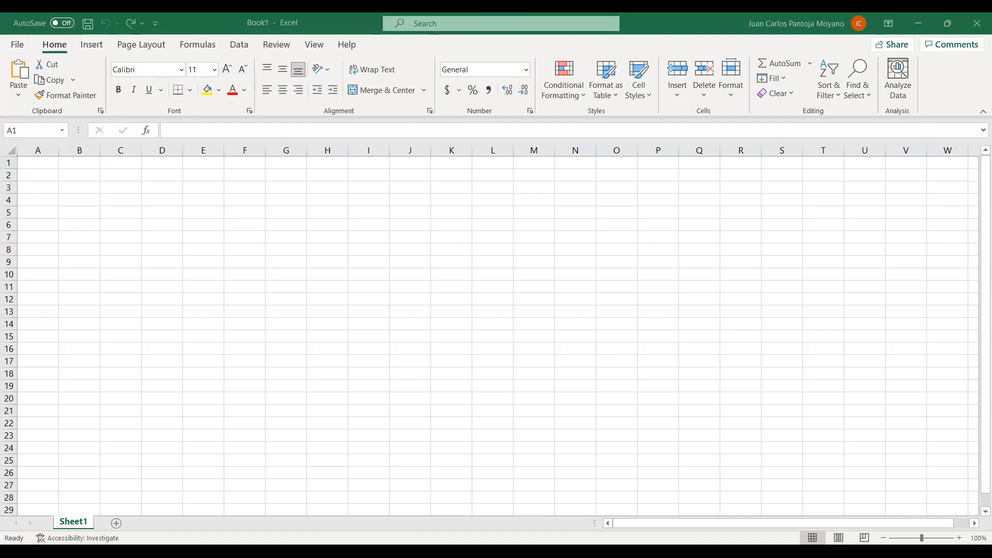
key("alt+Tab")
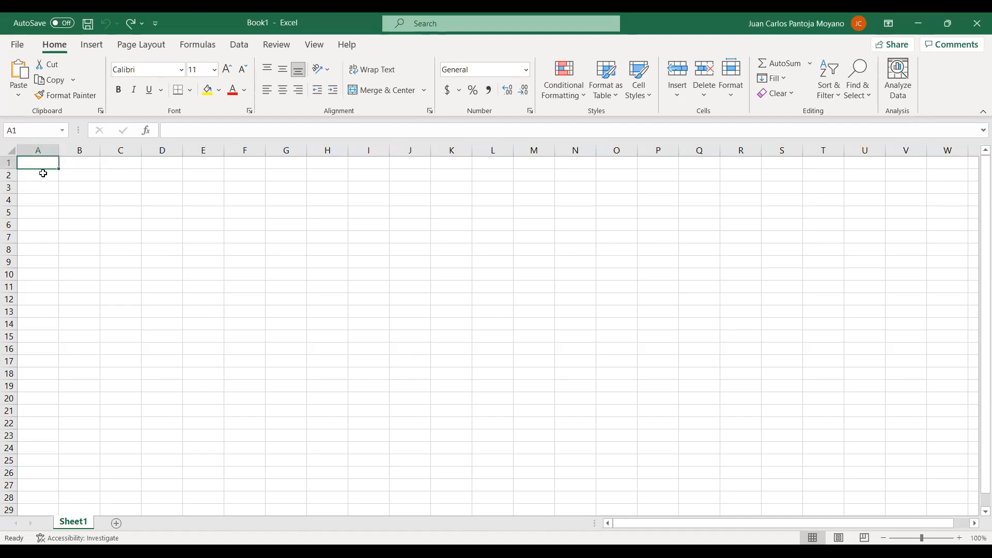
key("ctrl+v")
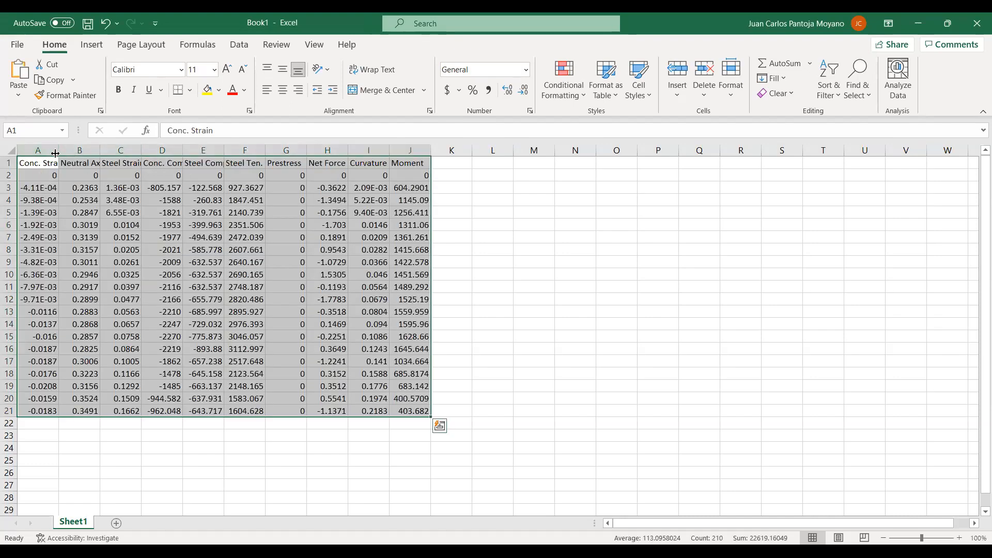
double_click(58, 154)
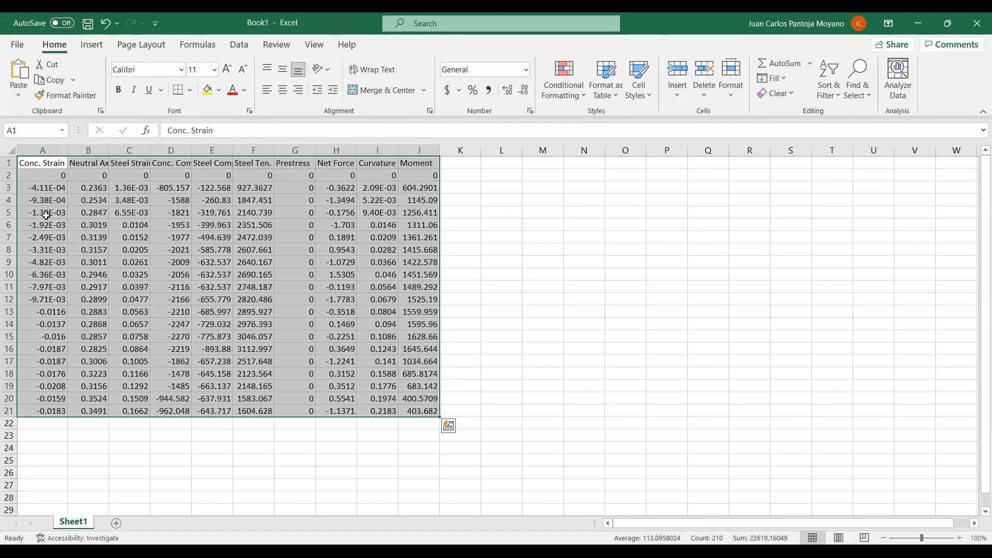
left_click(46, 215)
left_click(84, 175)
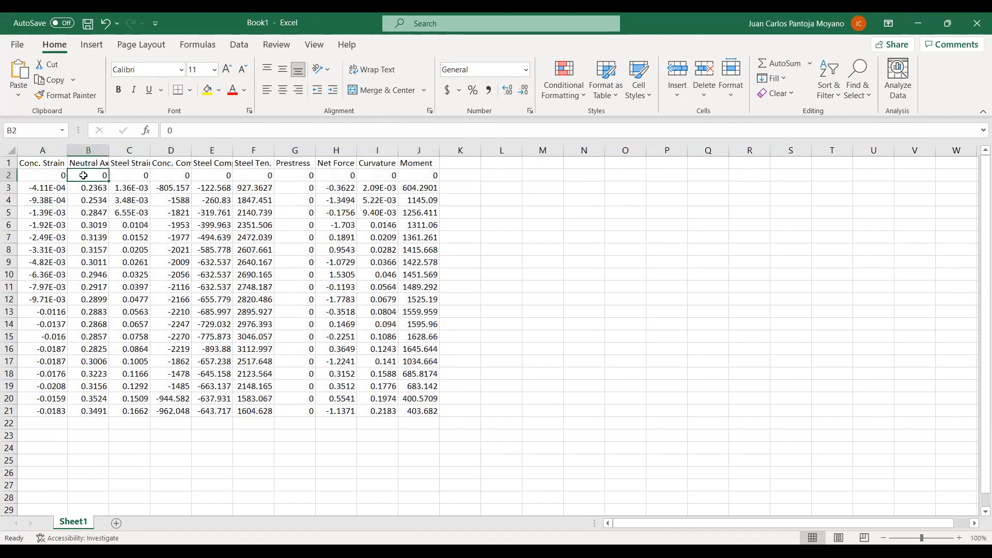
- Insert a scatter chart with lines from the curvature and moment values in I2:J21 and place it beside the table
left_click_drag(375, 176, 395, 399)
left_click_drag(375, 176, 415, 410)
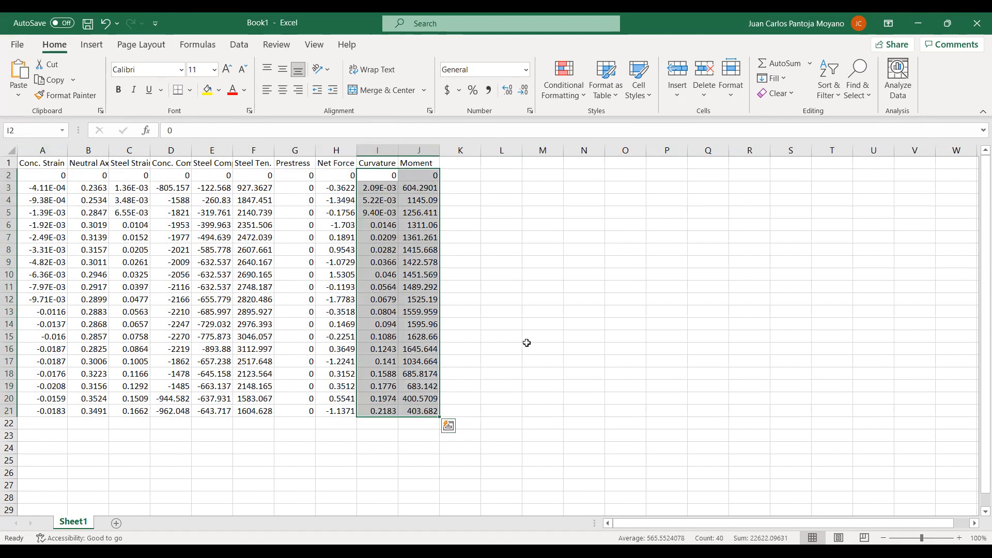
left_click(82, 46)
left_click(531, 175)
left_click_drag(553, 259, 685, 222)
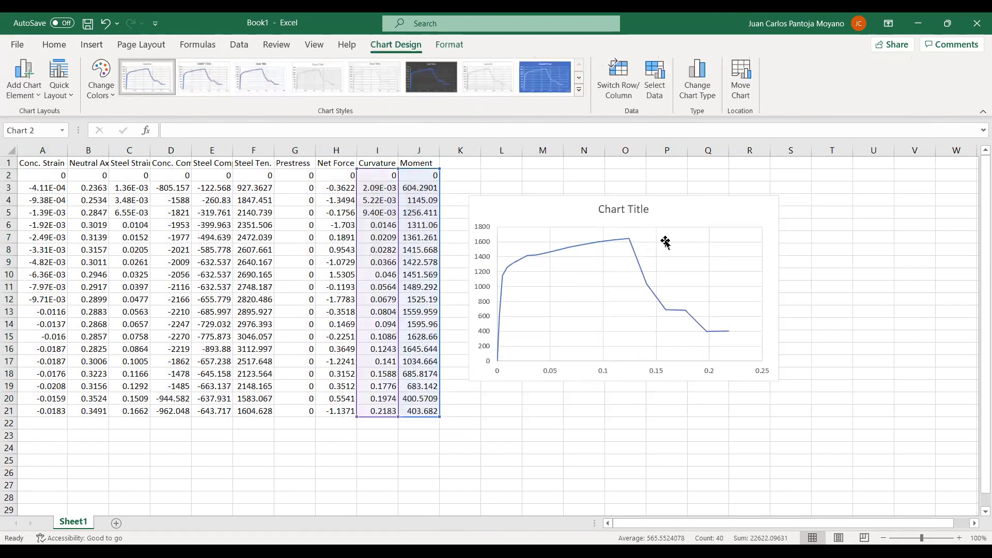
left_click(615, 251)
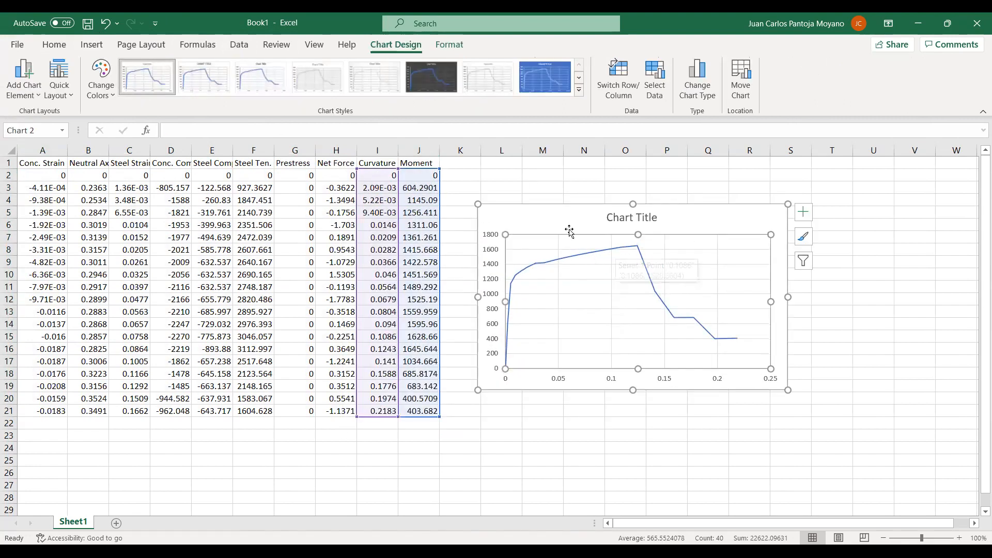
- Delete the placeholder title from the moment-curvature chart
left_click_drag(541, 200, 540, 186)
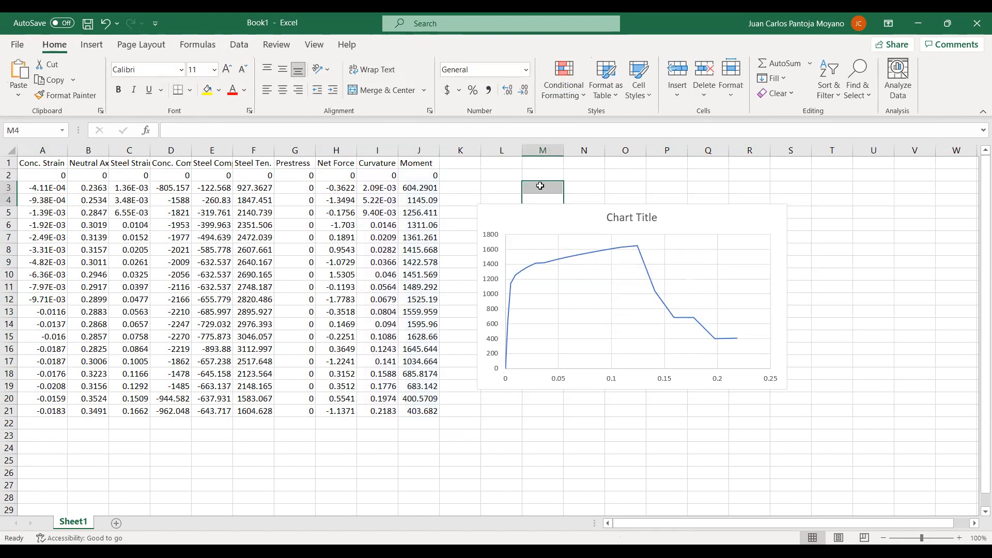
left_click(624, 220)
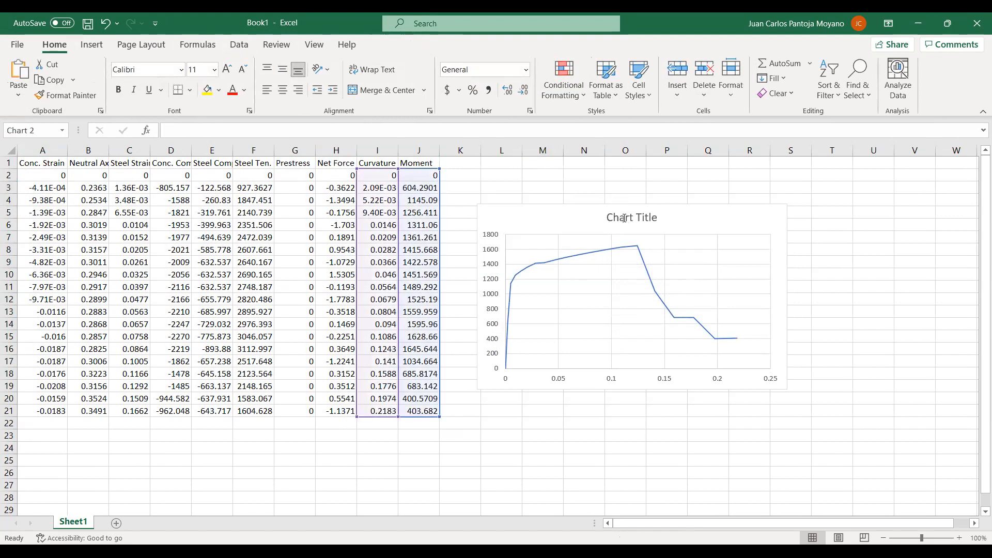
key("Delete")
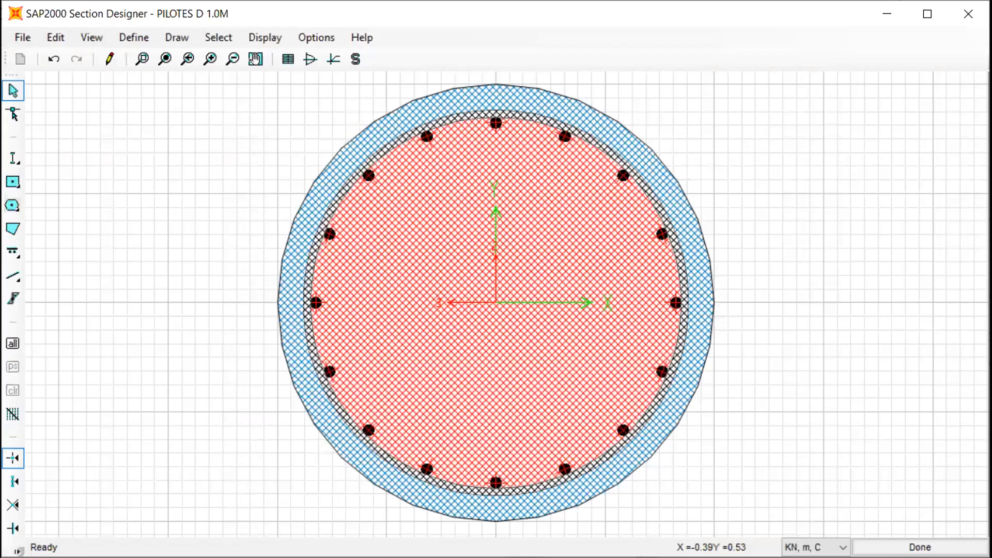
- Switch to SAP2000 Section Designer, reopen the pile section's moment-curvature curve and set the tensile axial load P to 2000 kN
left_click(334, 59)
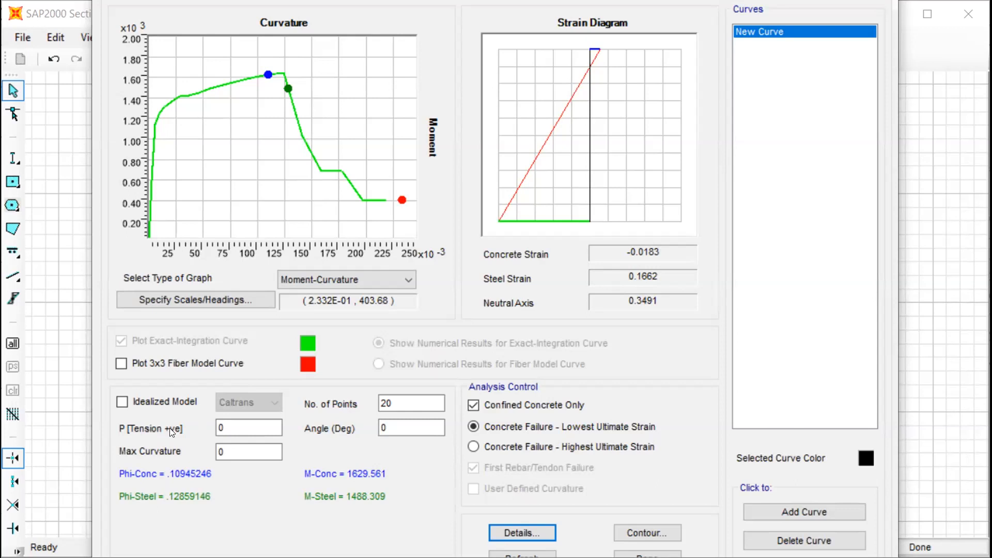
left_click_drag(261, 429, 171, 415)
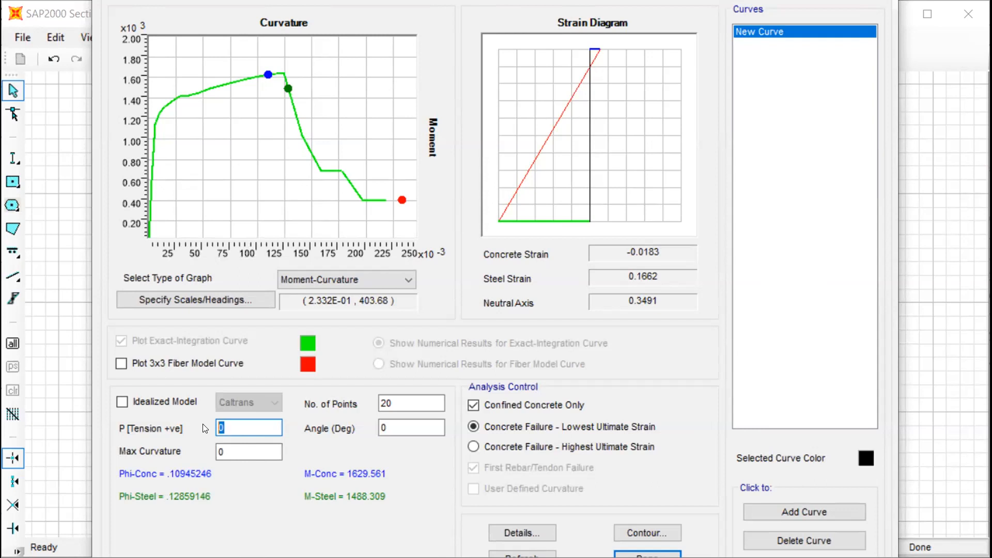
type("2000")
left_click(425, 398)
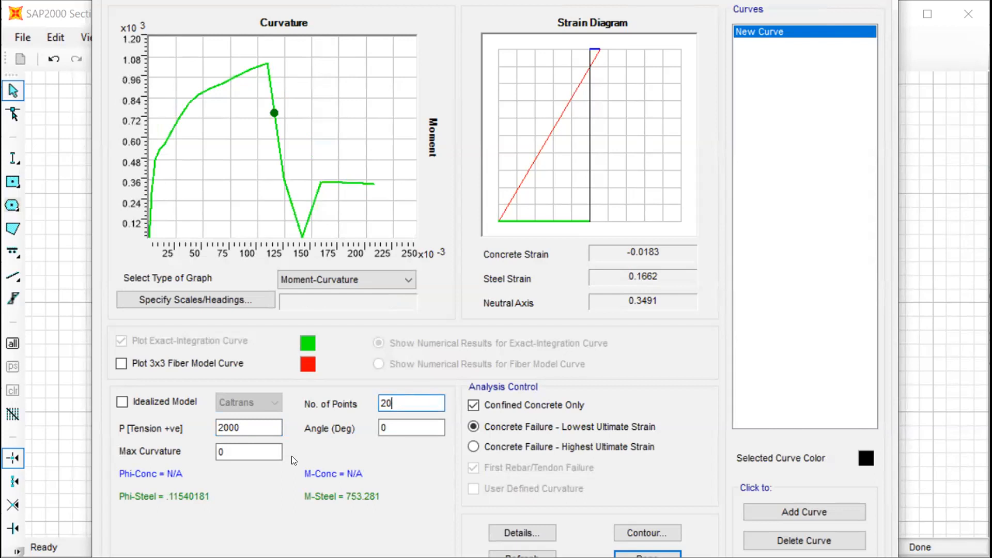
left_click(224, 428)
left_click(224, 428)
left_click_drag(228, 428, 204, 436)
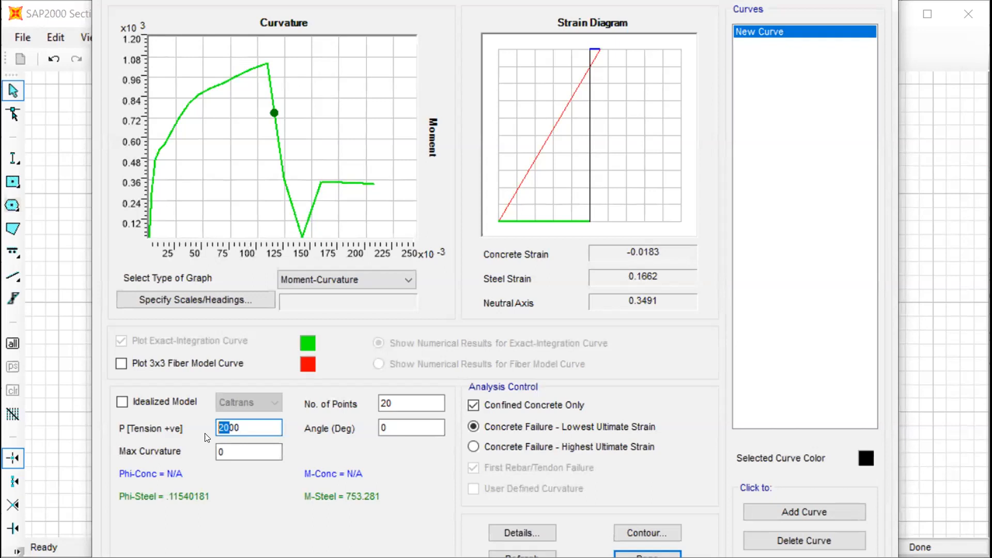
- Open the details of the P = 2000 kN moment-curvature curve and start printing them to a file
left_click(519, 528)
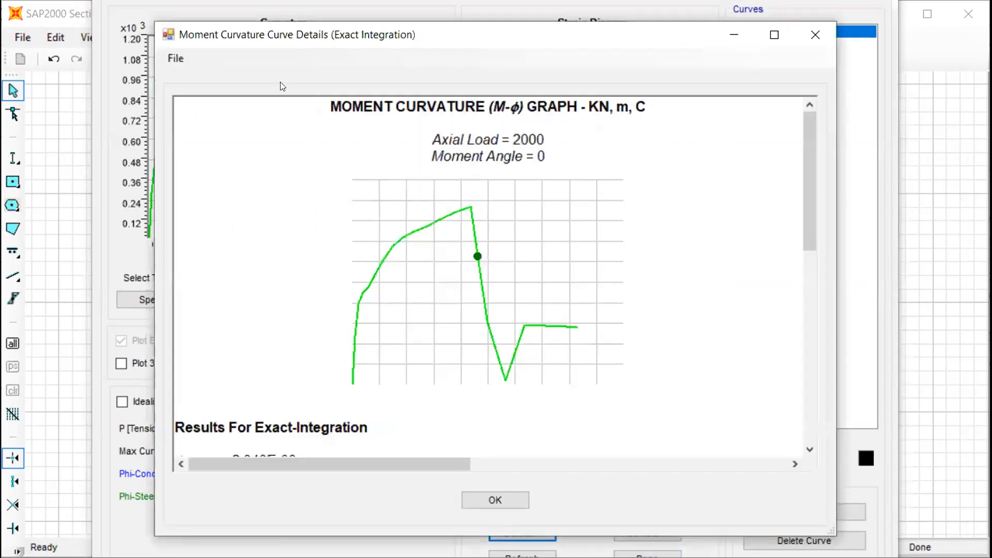
left_click(173, 59)
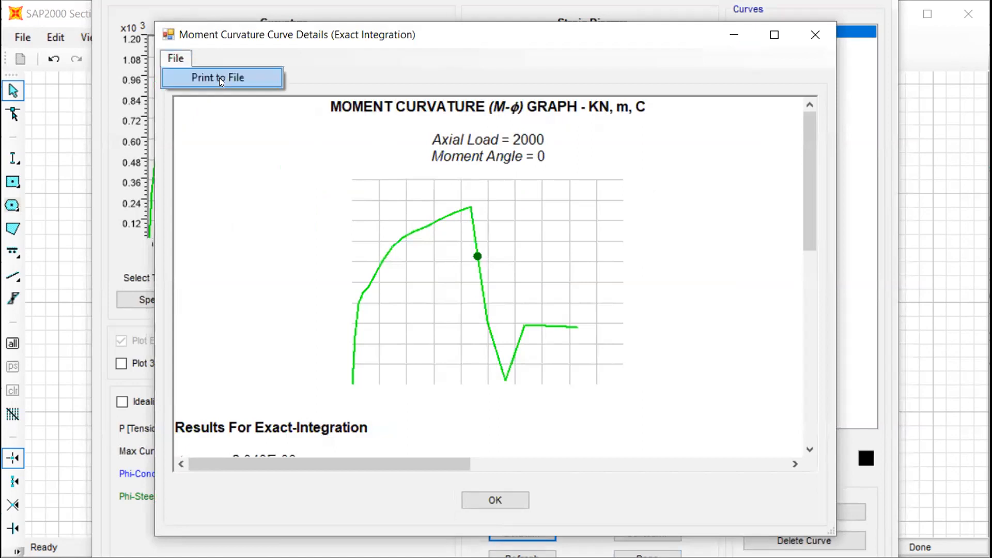
left_click(219, 78)
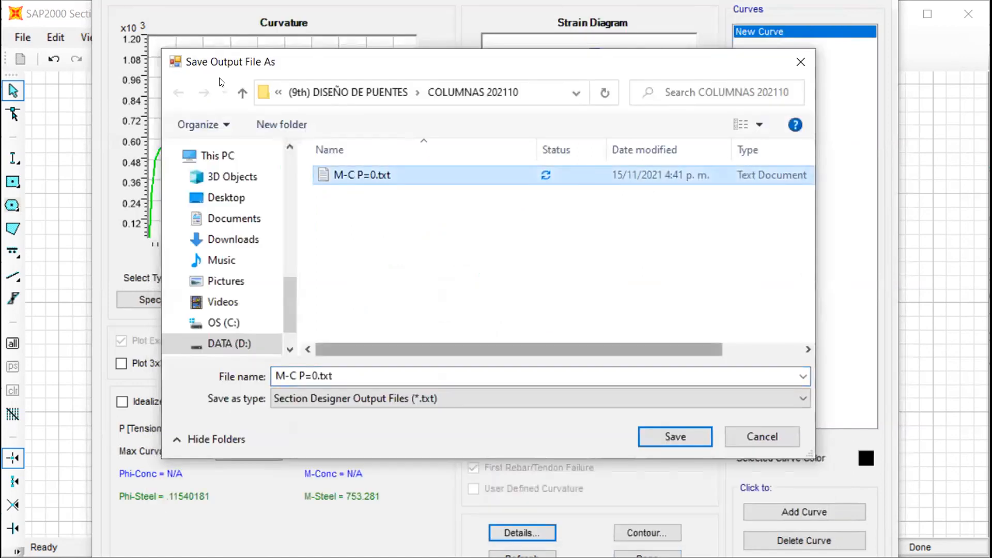
- Save the output file as "M-C P=2000kN.txt" in the COLUMNAS 202110 folder and close the curve details
key("Tab")
key("Right")
key("Left")
key("Left")
key("Left")
key("Left")
key("BackSpace")
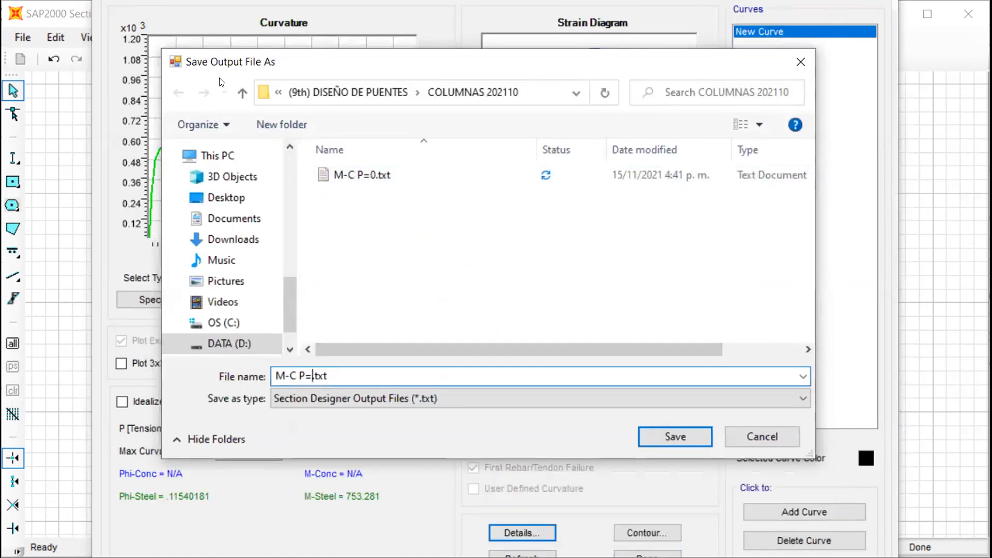
type("2000Kn")
key("BackSpace")
key("BackSpace")
type("kN")
key("Return")
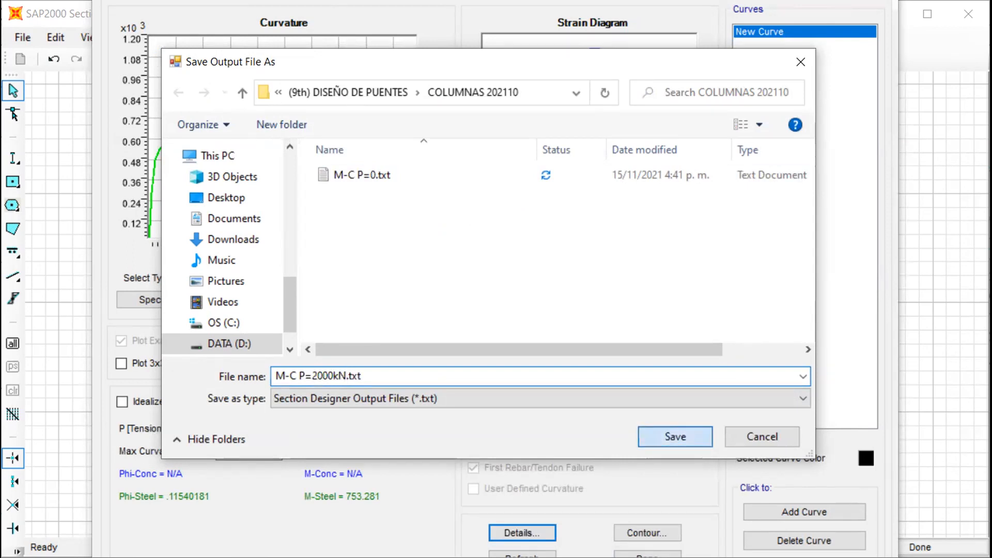
left_click(675, 437)
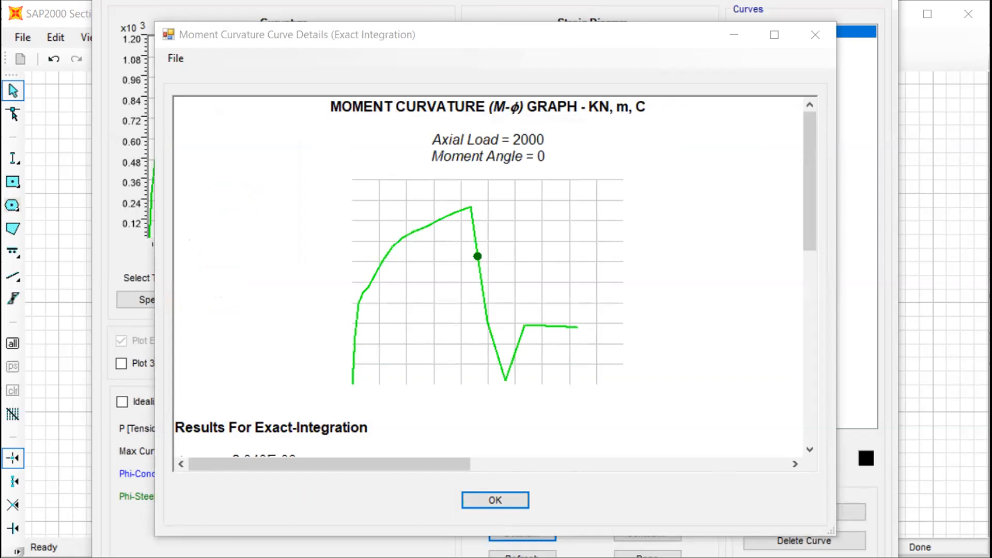
left_click(498, 497)
left_click(539, 535)
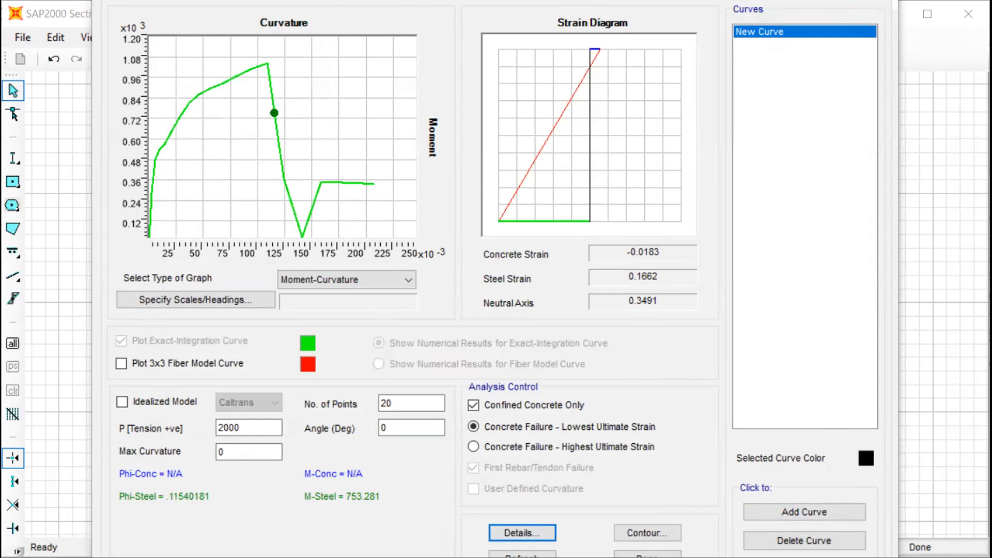
- Switch to Excel and add a second series to the chart with the curvature values I24:I43 as its X values
key("alt+Tab")
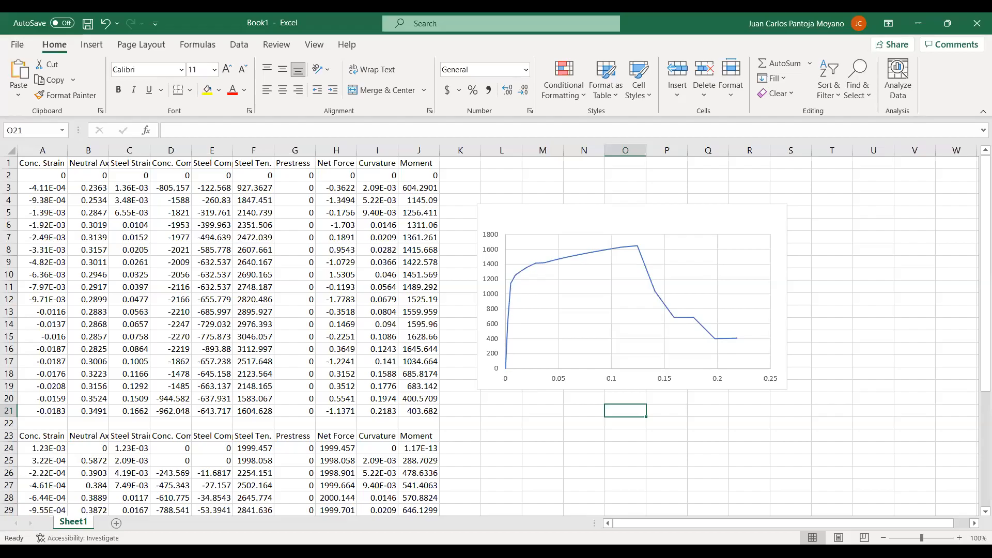
scroll(640, 409, "down", 2)
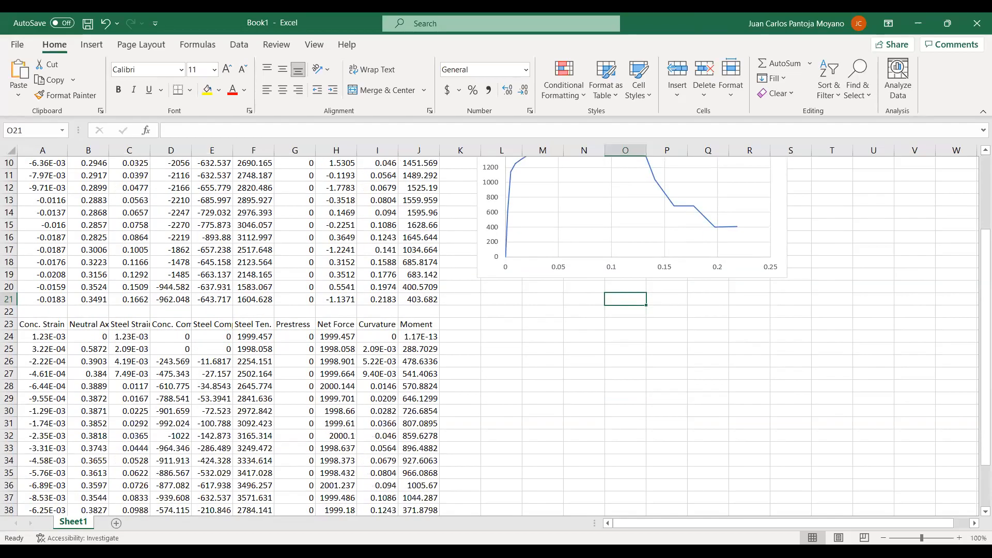
scroll(641, 409, "down", 2)
scroll(640, 408, "down", 3)
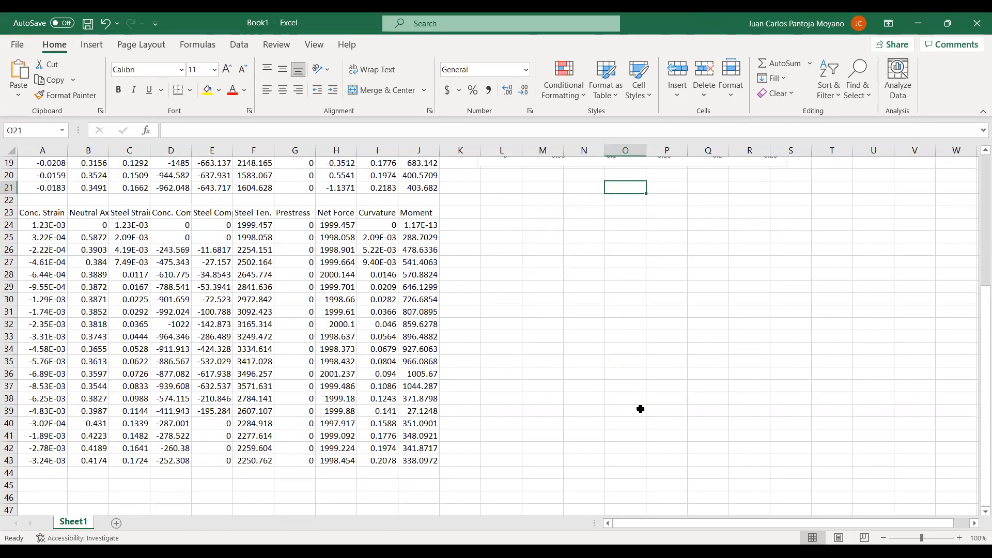
scroll(640, 409, "up", 6)
left_click(537, 219)
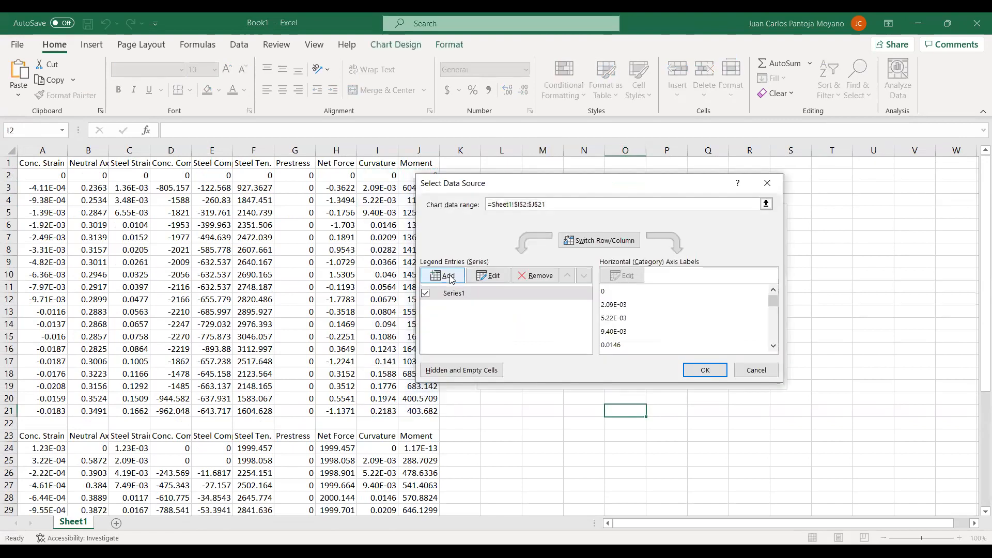
left_click(453, 276)
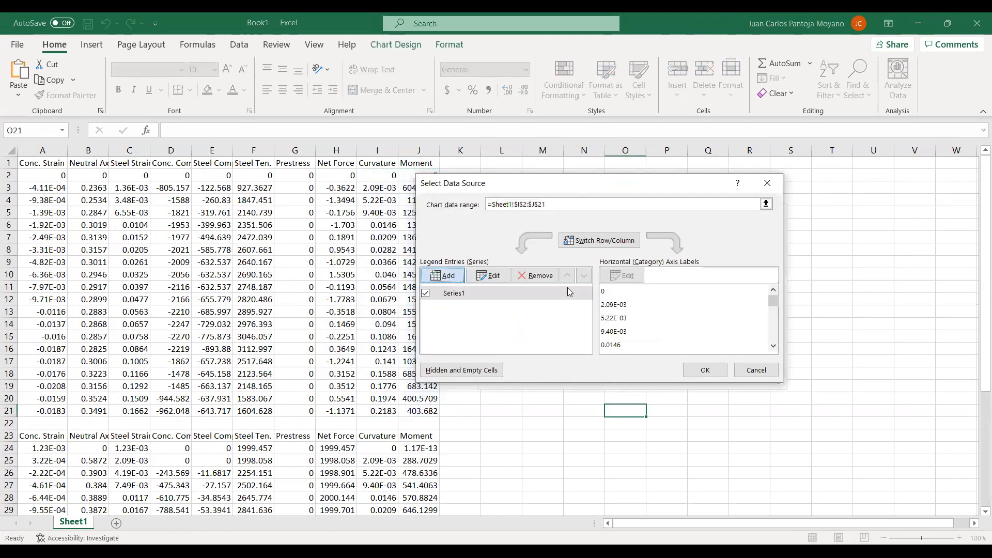
left_click(627, 283)
scroll(632, 281, "down", 4)
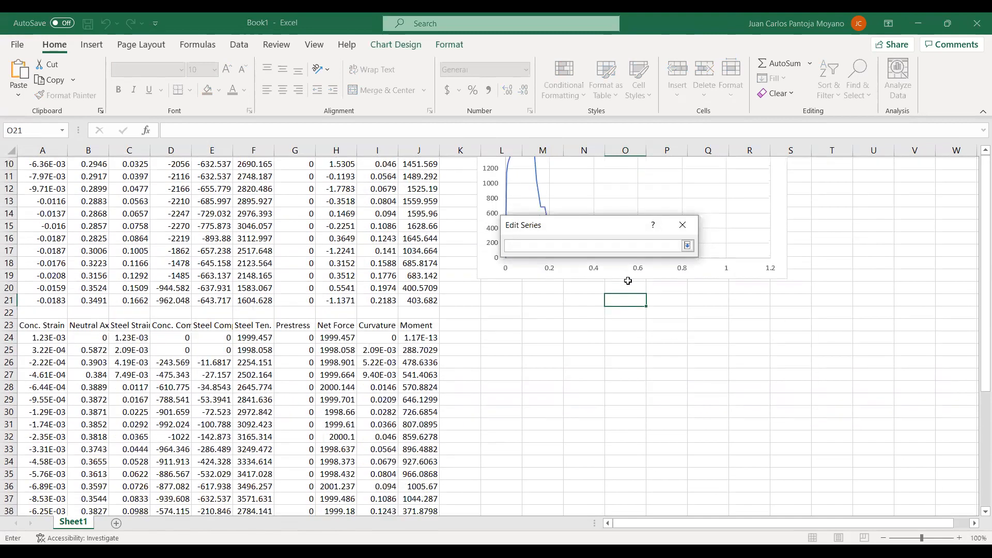
left_click(379, 310)
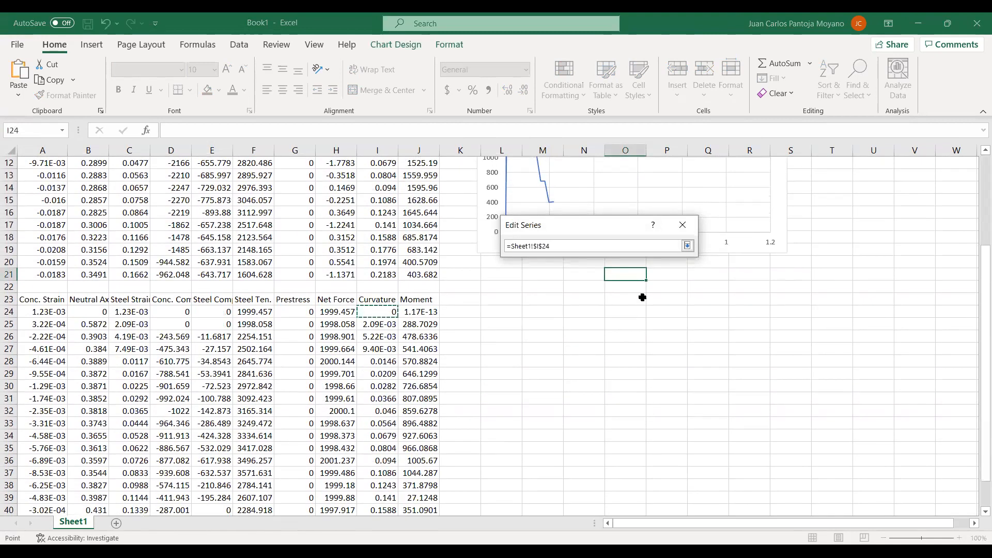
key("ctrl+shift+Down")
key("Return")
- Use the moment values J24:J43 as the new series' Y values and apply the chart data changes
left_click(627, 309)
left_click(418, 272)
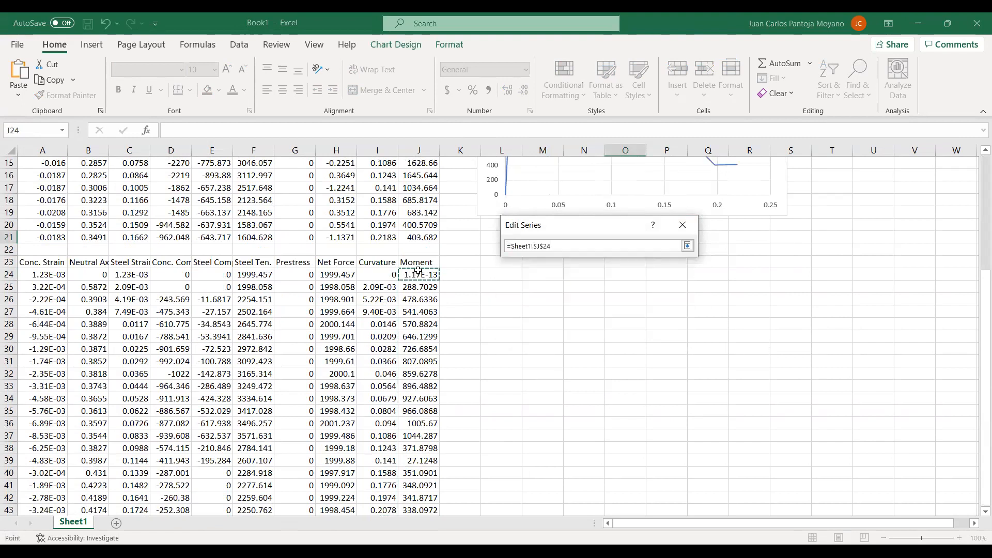
key("ctrl+shift+Down")
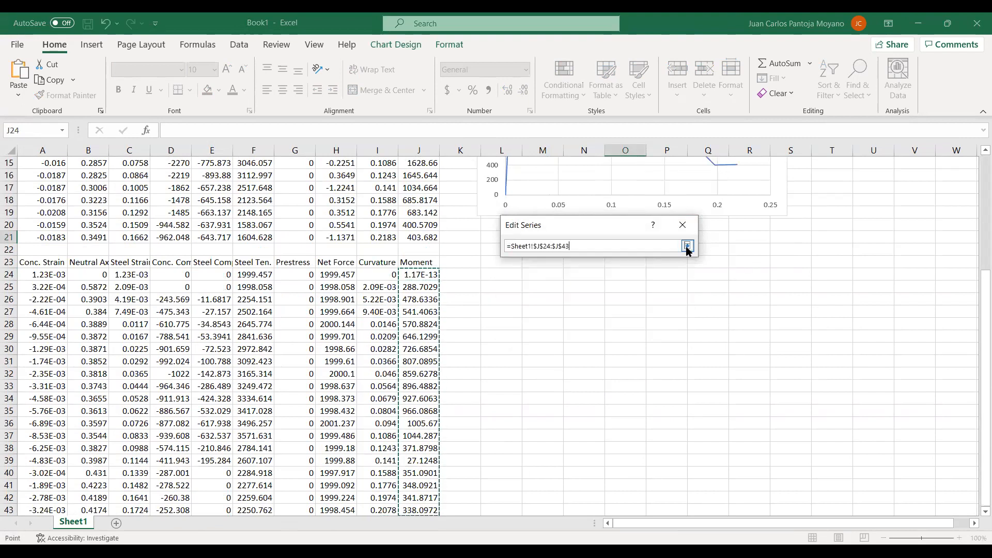
left_click(687, 247)
left_click(621, 329)
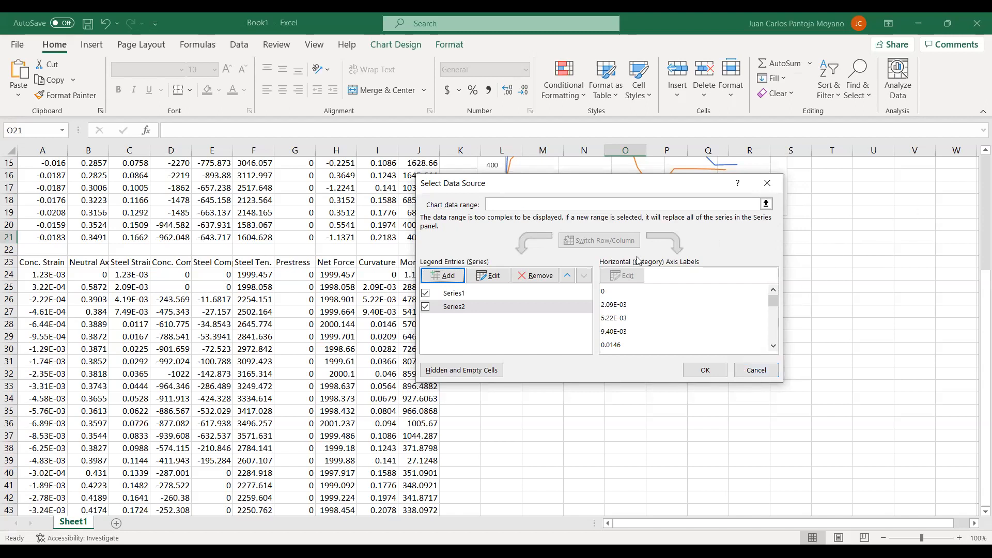
left_click(705, 370)
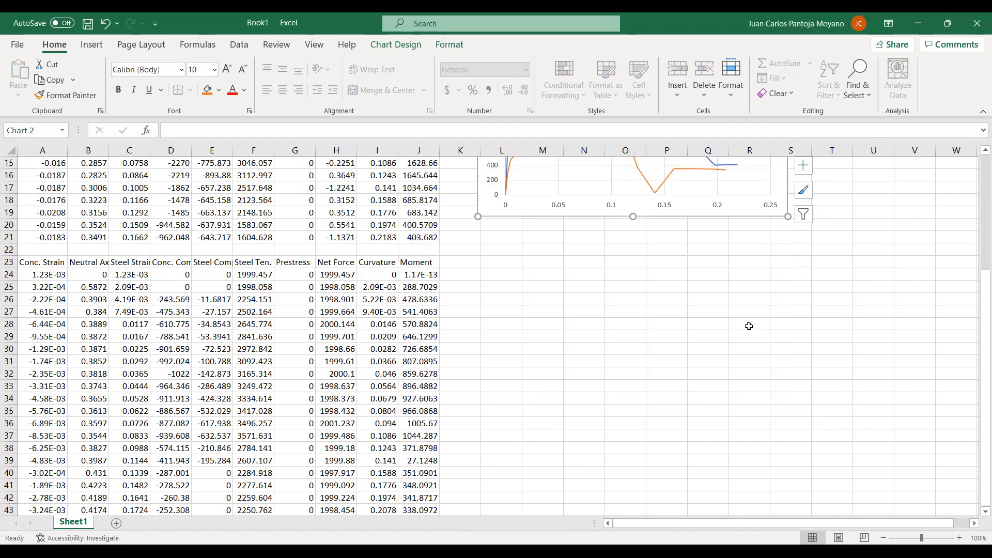
scroll(749, 326, "up", 1)
scroll(749, 326, "up", 2)
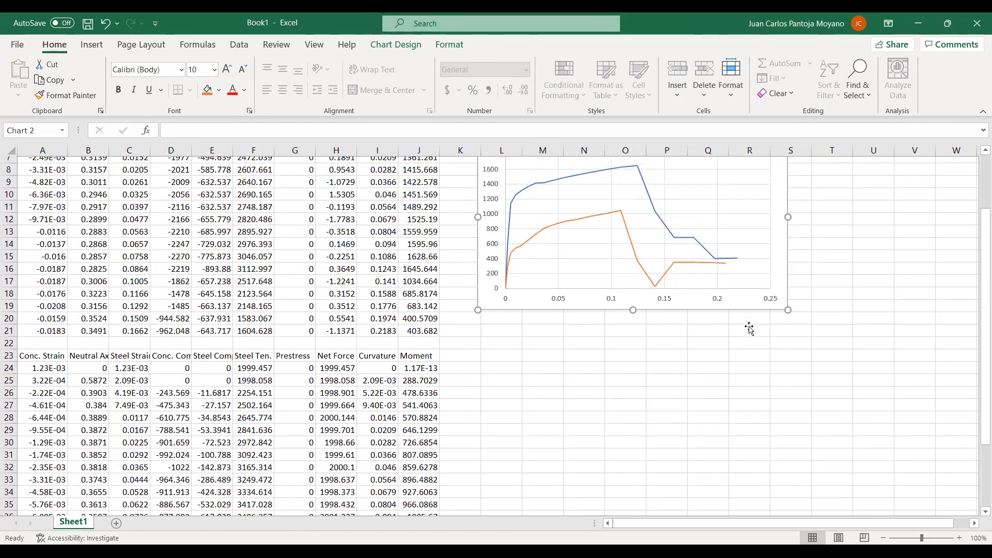
scroll(749, 328, "up", 2)
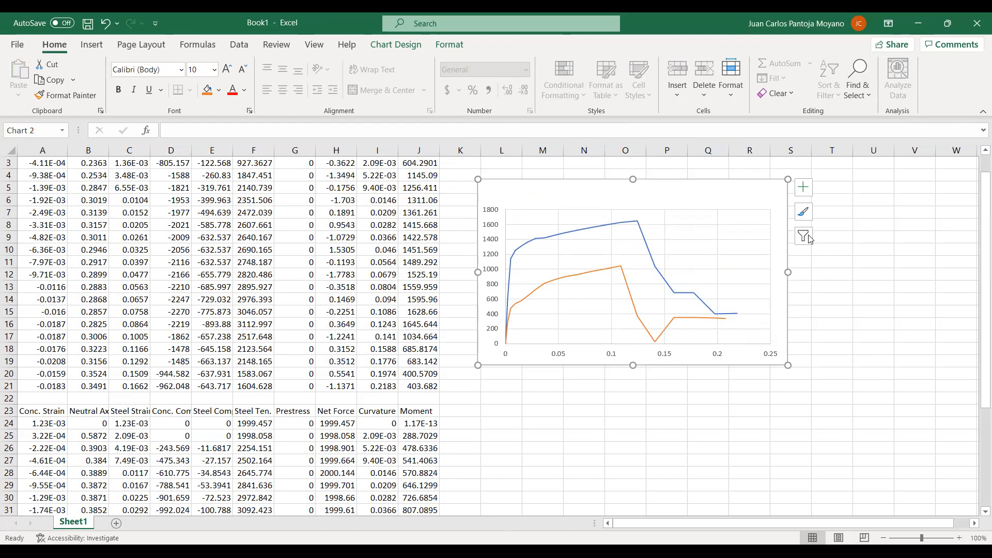
- Switch to SAP2000 Section Designer, reopen the moment-curvature curve and set the axial load P to -2000 kN for compression
key("alt+Tab")
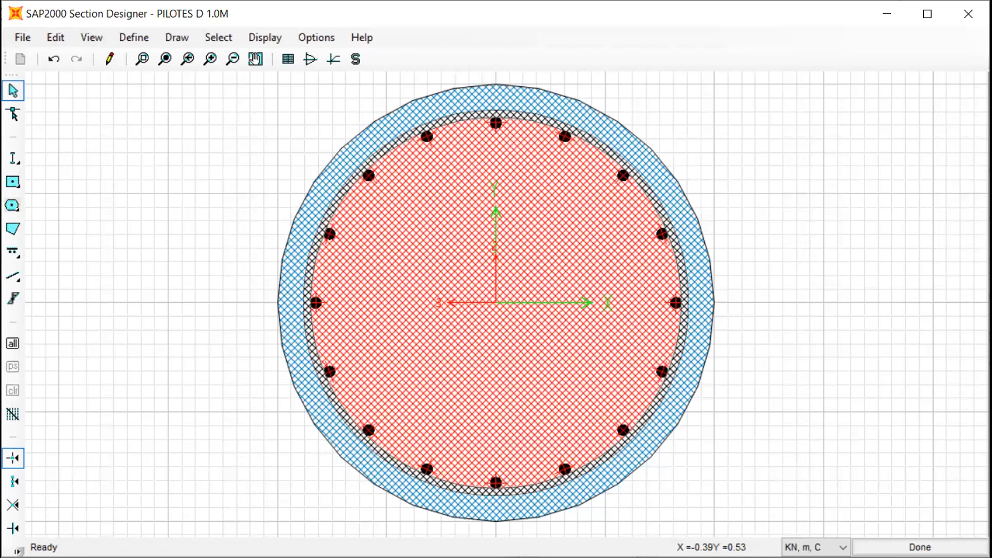
left_click(332, 59)
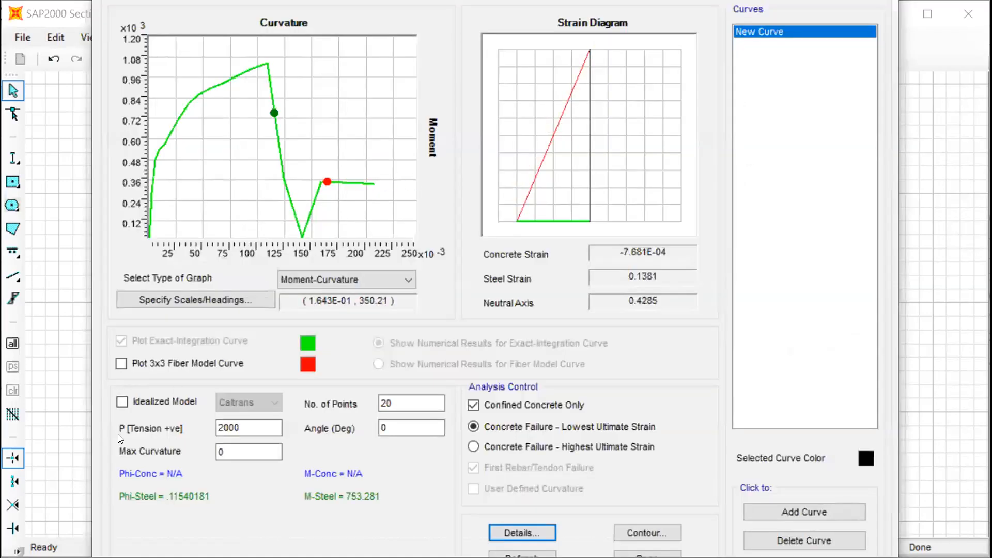
left_click(216, 428)
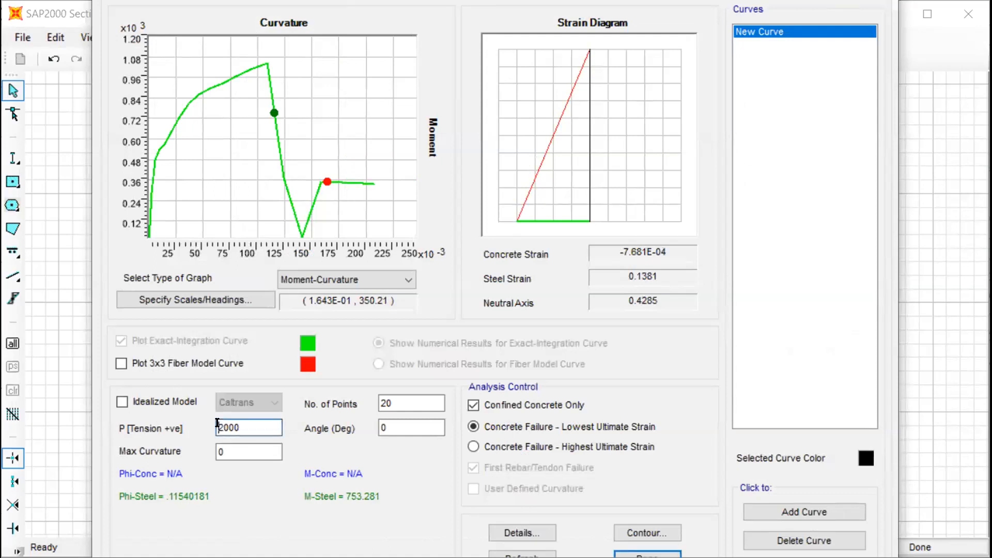
type("-")
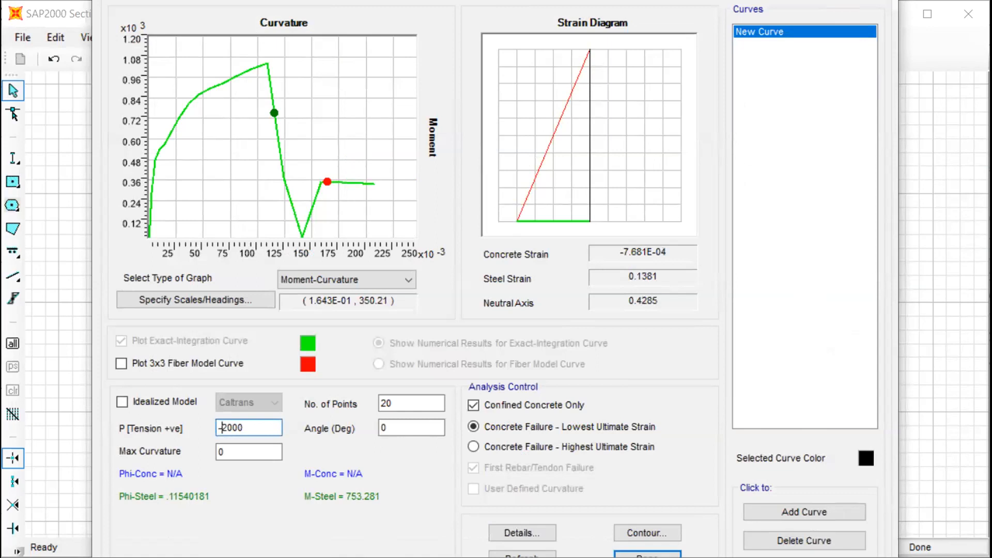
left_click(410, 432)
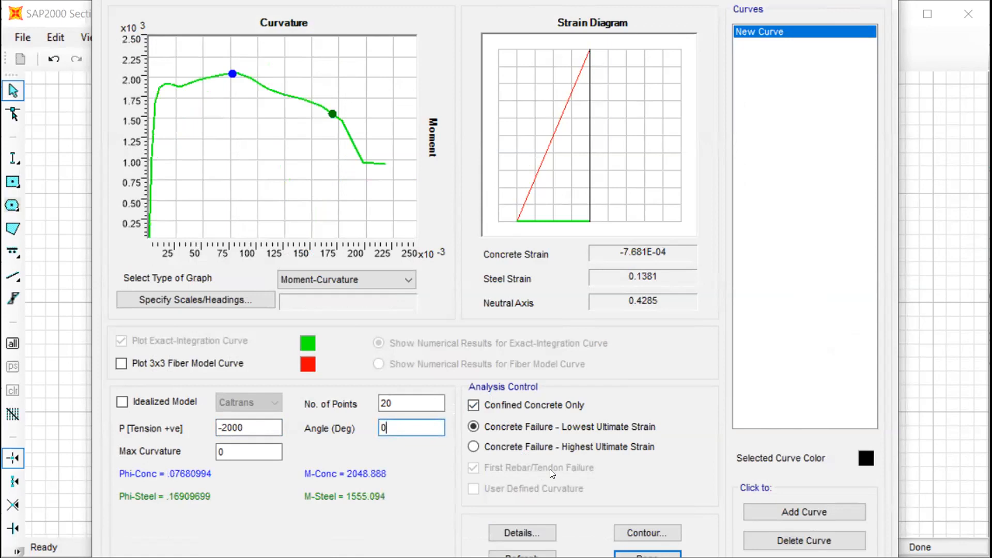
- Export the moment-curvature curve details for P = -2000 kN to the file "M-C P=-2000kN.txt" in the COLUMNAS 202110 folder
left_click(508, 529)
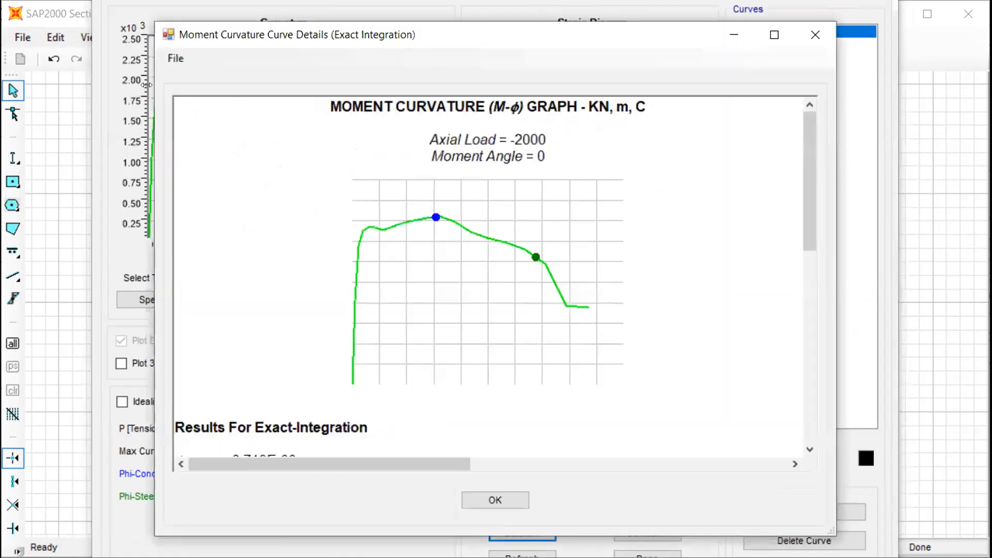
left_click(169, 61)
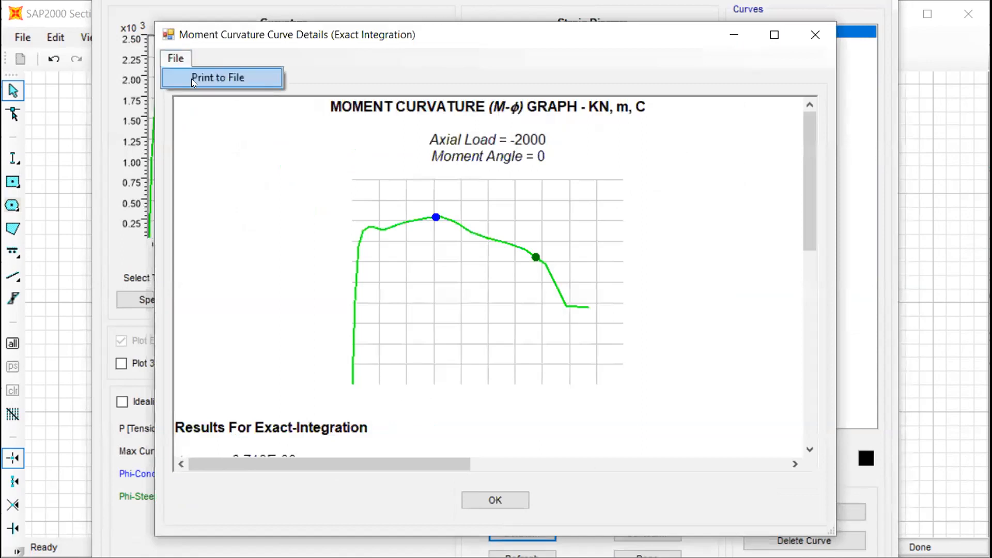
left_click(191, 79)
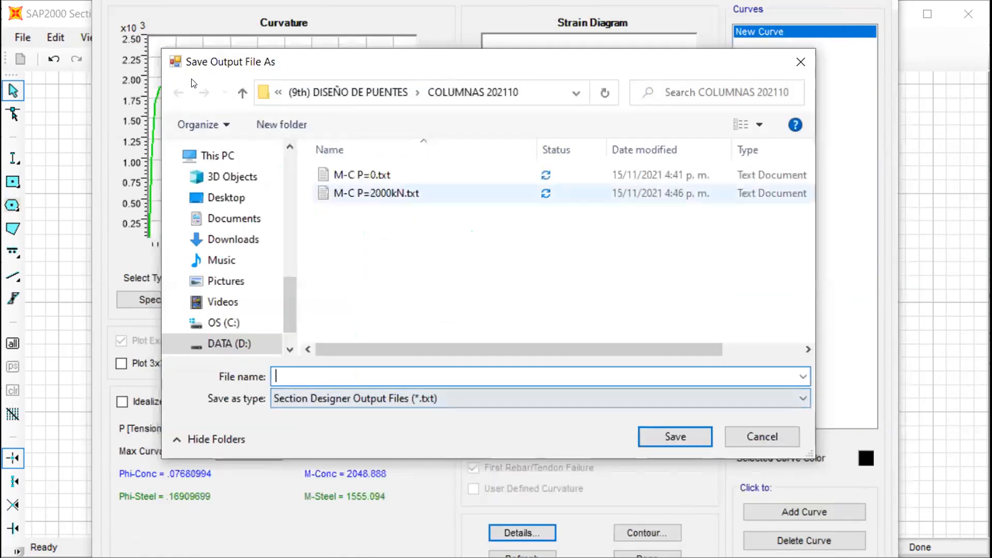
left_click(376, 193)
left_click(382, 376)
left_click(312, 376)
type("-C P=-2000kN.txt")
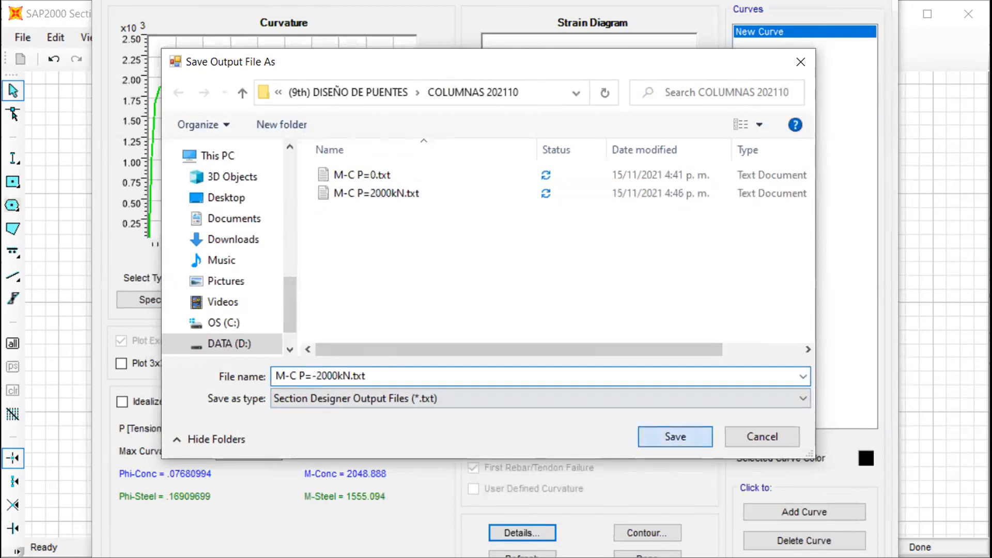
left_click(676, 437)
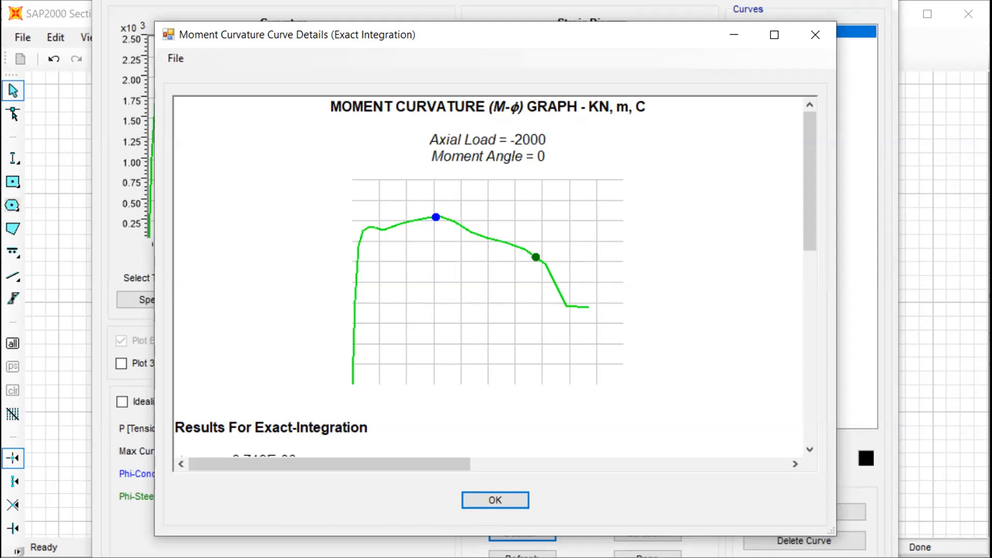
- Switch to Excel and paste the copied P = -2000 kN results table at cell A45, below the second table
left_click(119, 361)
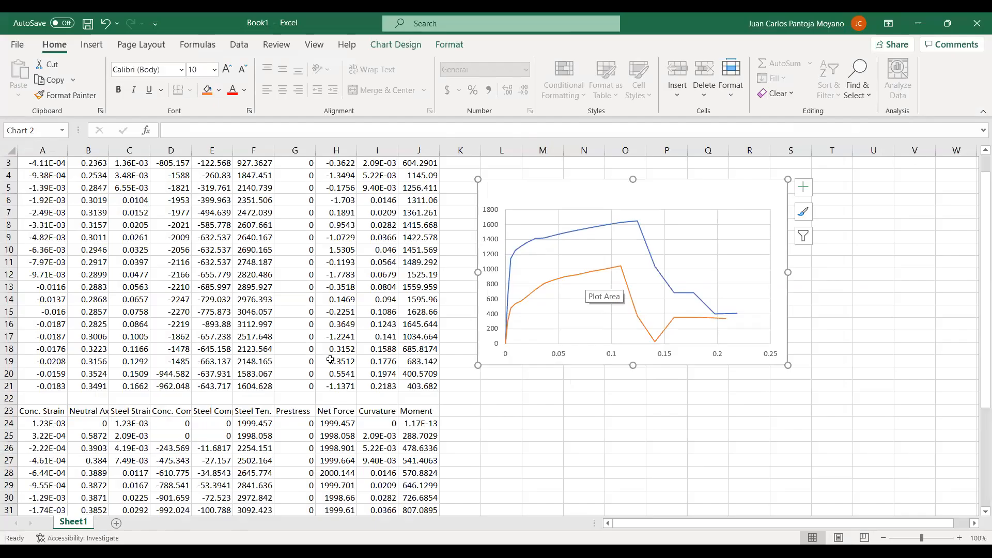
scroll(241, 384, "down", 5)
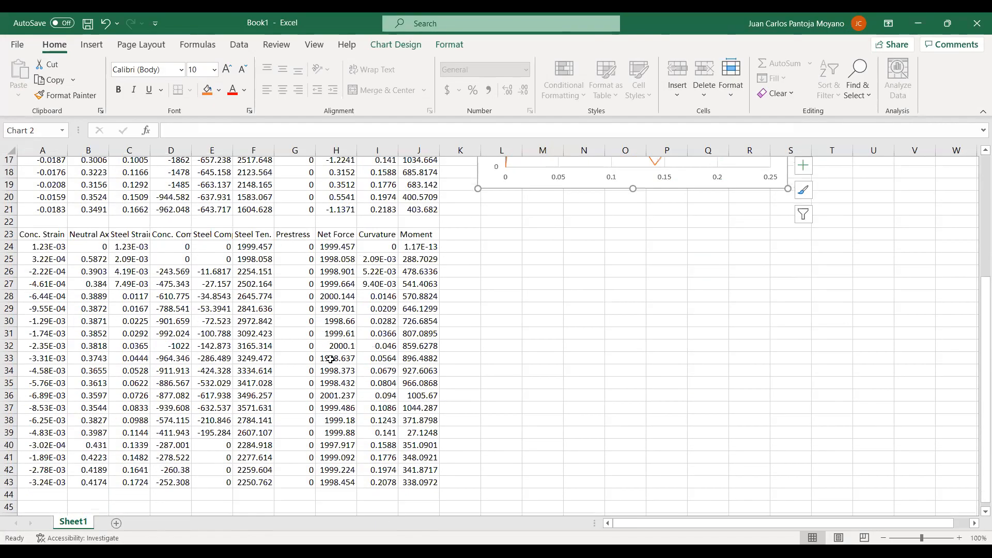
scroll(242, 384, "down", 3)
left_click(56, 387)
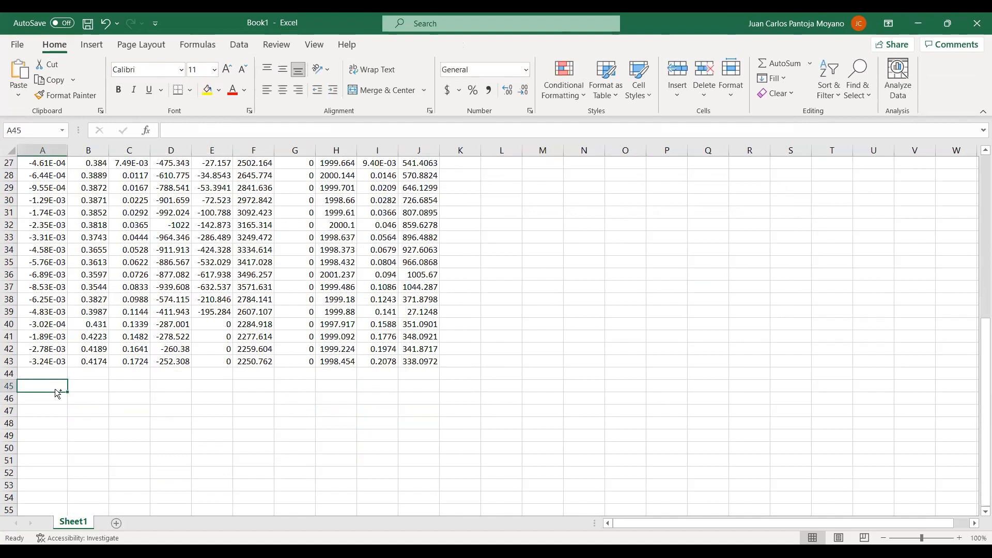
key("ctrl+v")
left_click(582, 349)
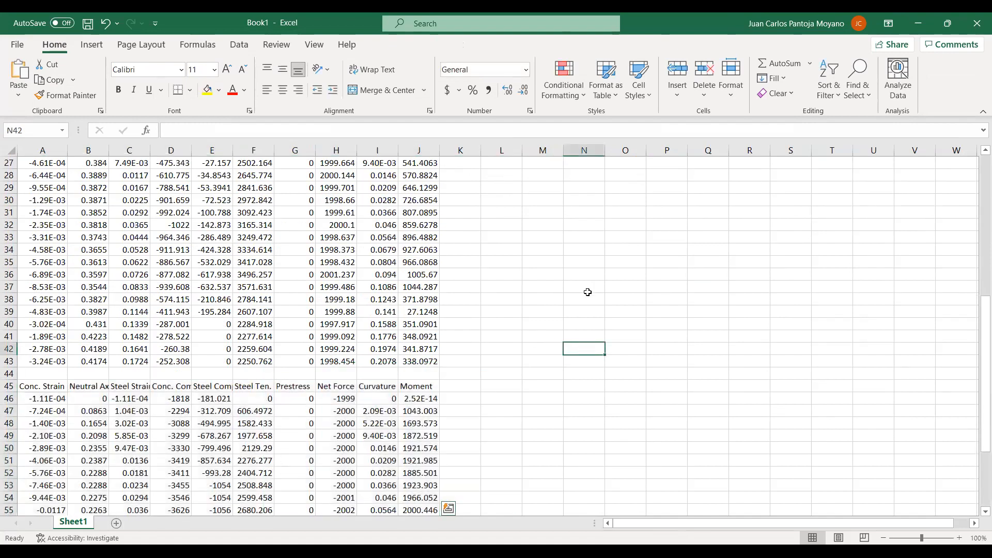
- Add a third series to the moment-curvature chart with the curvature values I46:I65 as its X values
scroll(588, 292, "up", 9)
left_click(585, 221)
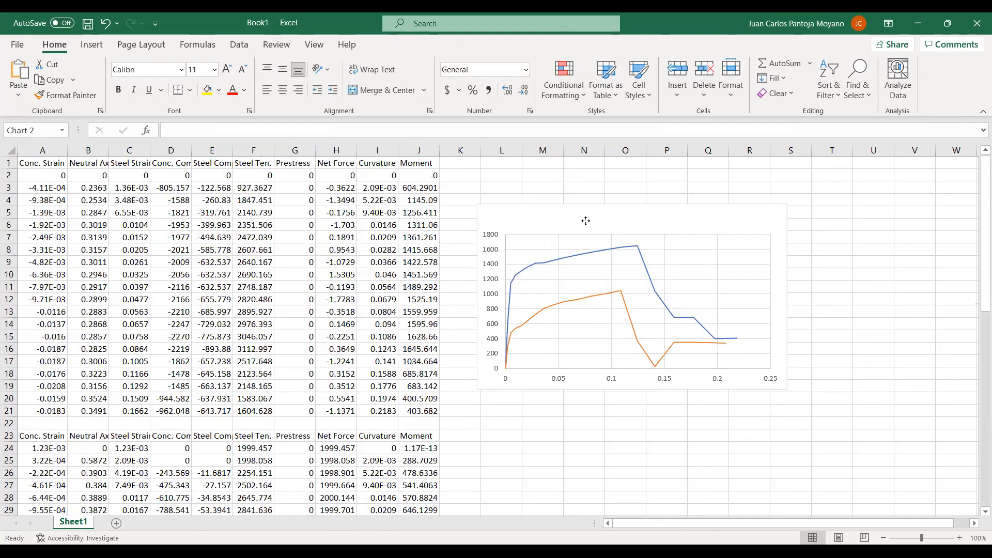
right_click(734, 219)
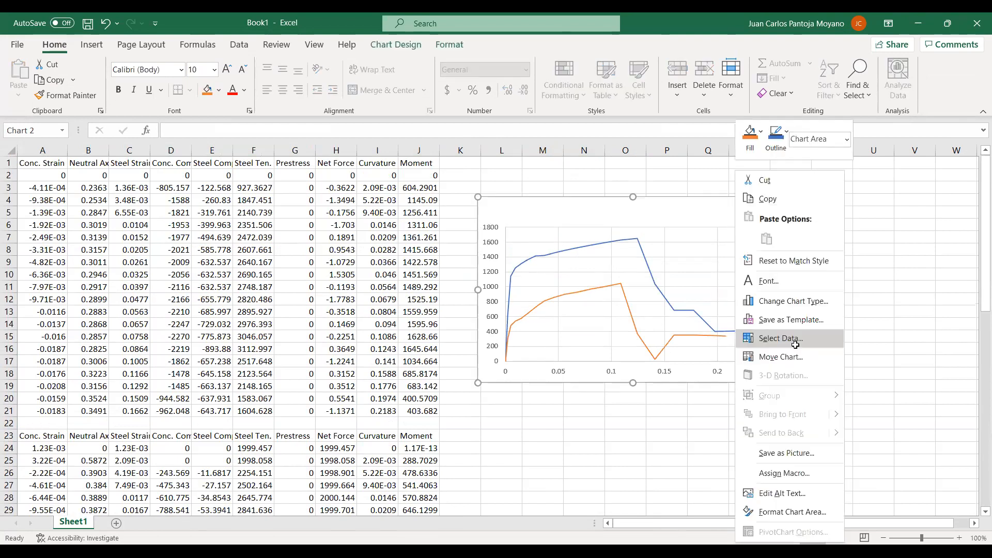
left_click(780, 339)
left_click(444, 274)
left_click(571, 283)
left_click(626, 283)
scroll(625, 284, "down", 5)
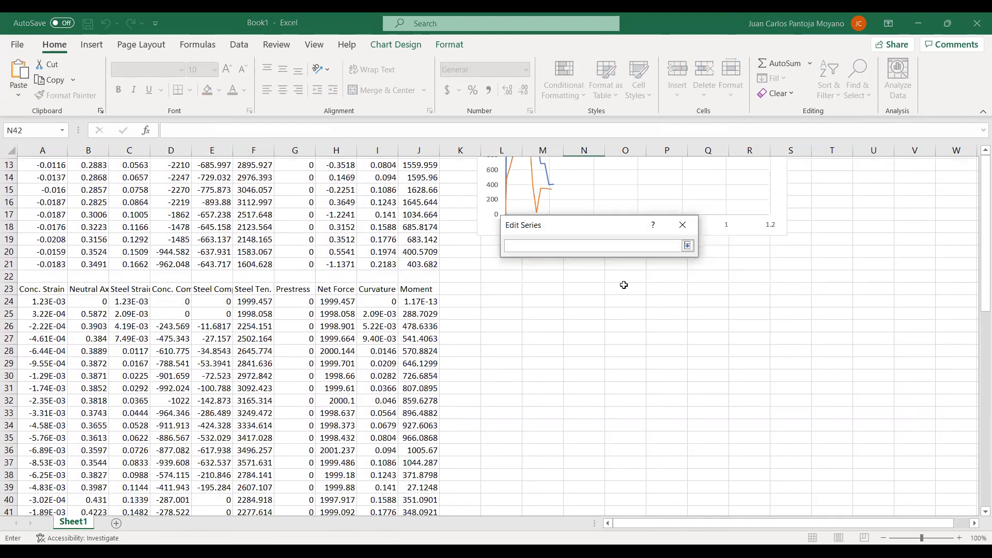
scroll(364, 412, "down", 3)
left_click(376, 436)
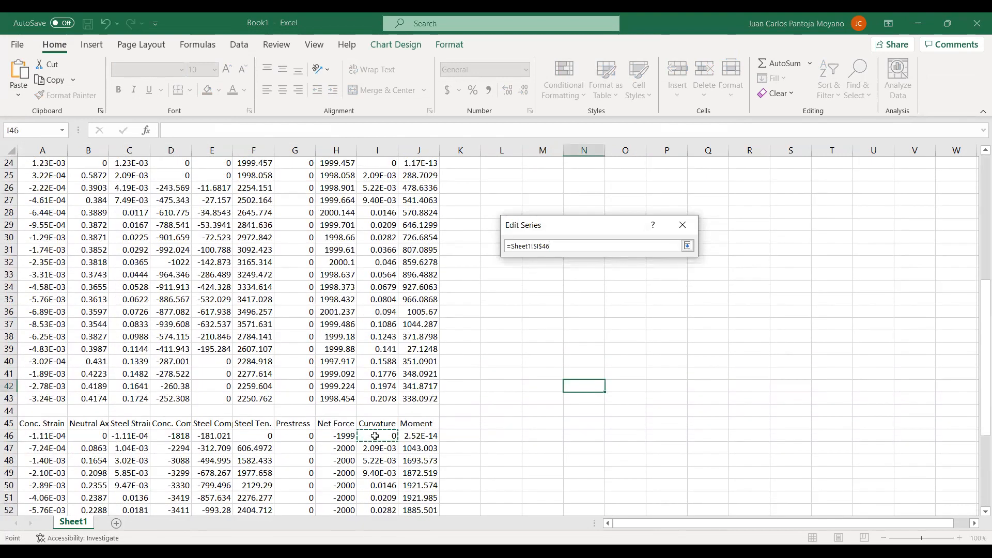
key("ctrl+shift+Down")
left_click(688, 246)
- Use the moment values J46:J65 as the third series' Y values and apply the chart data changes
left_click(628, 310)
left_click(409, 270)
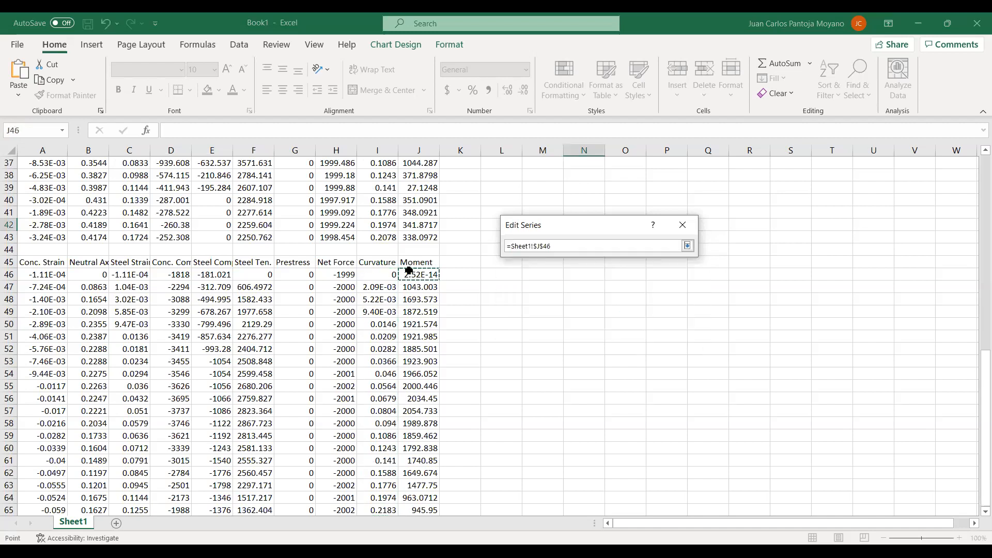
key("ctrl+shift+Down")
left_click(688, 247)
left_click(620, 329)
left_click(705, 370)
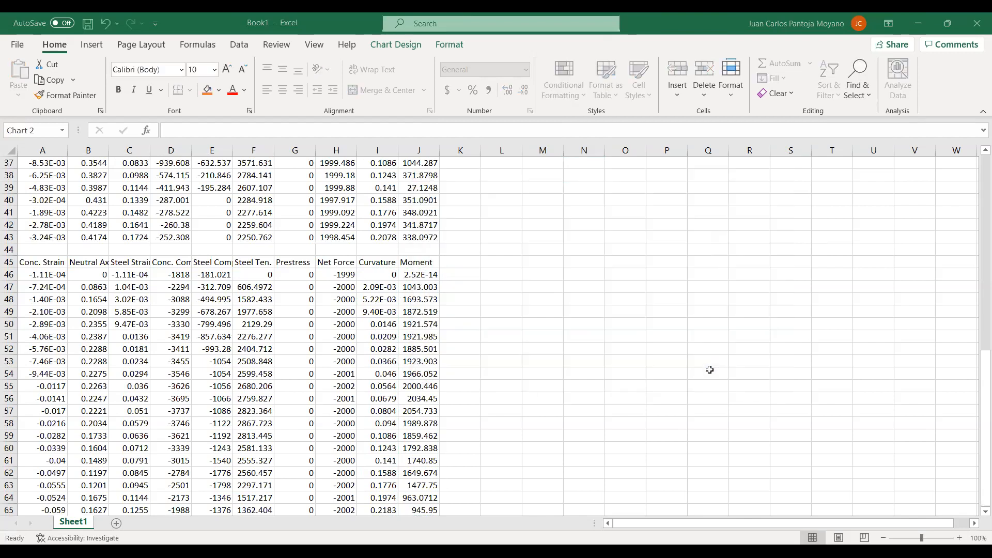
scroll(641, 314, "up", 2)
scroll(640, 313, "up", 10)
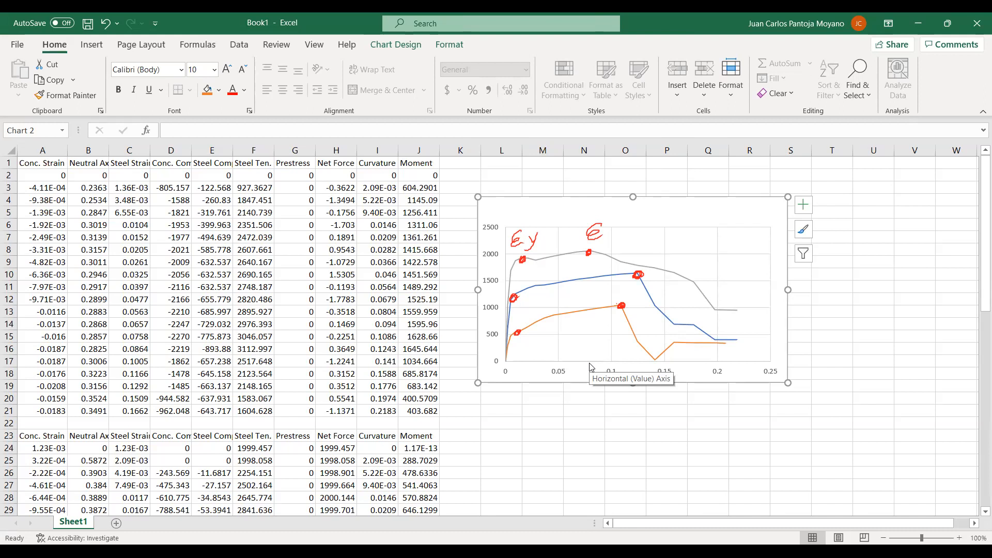
- Sketch a column and its deflected shape beside the chart, annotating the 10° rotation, 1m length and 17cm offset δ at its base
left_click_drag(848, 200, 846, 443)
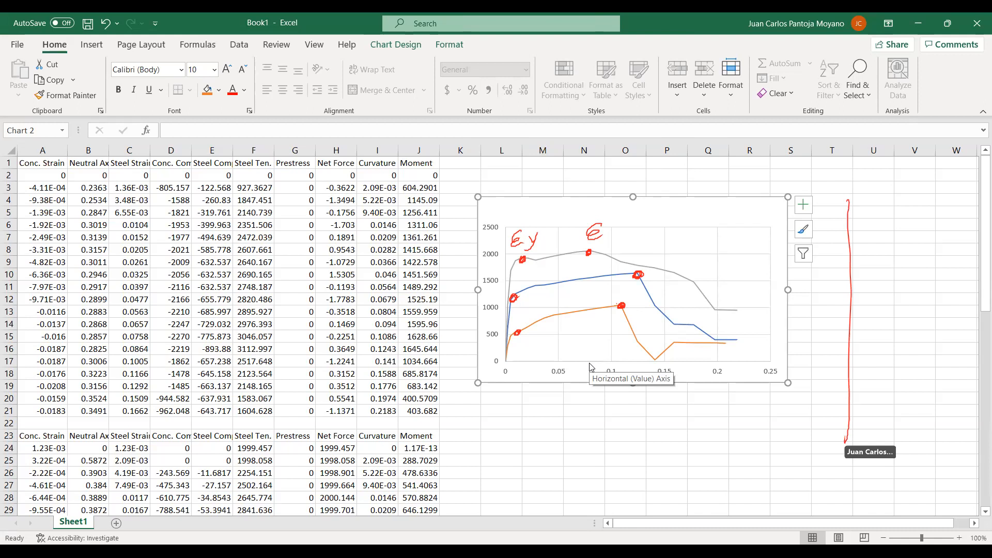
mouse_move(906, 208)
left_mouse_down()
mouse_move(872, 444)
mouse_move(852, 500)
left_mouse_up()
left_click_drag(849, 432, 846, 505)
left_click_drag(848, 468, 860, 468)
mouse_move(871, 466)
left_mouse_down()
mouse_move(871, 483)
mouse_move(898, 458)
left_mouse_up()
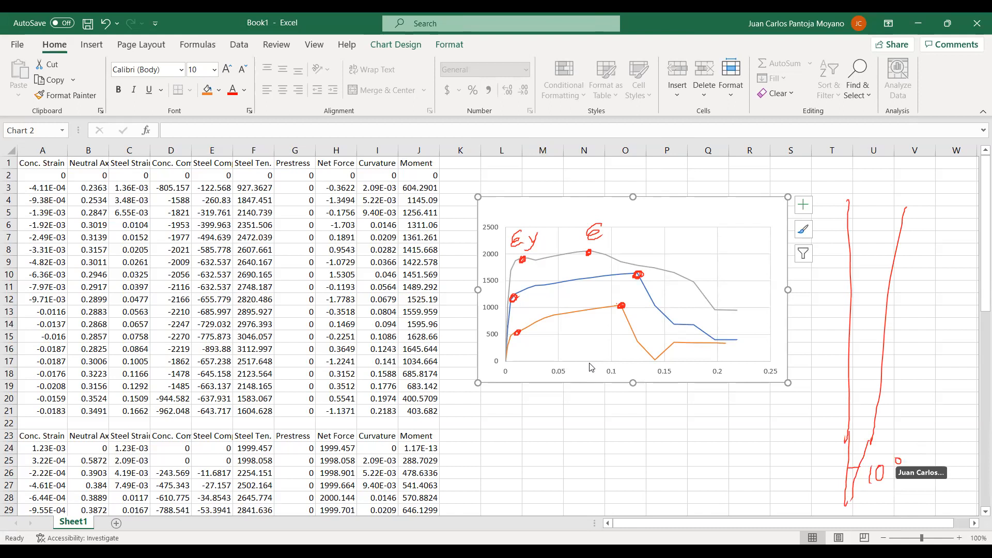
mouse_move(834, 441)
left_mouse_down()
mouse_move(880, 434)
mouse_move(860, 425)
mouse_move(818, 513)
left_mouse_up()
mouse_move(794, 480)
left_mouse_down()
mouse_move(804, 471)
mouse_move(820, 488)
left_mouse_up()
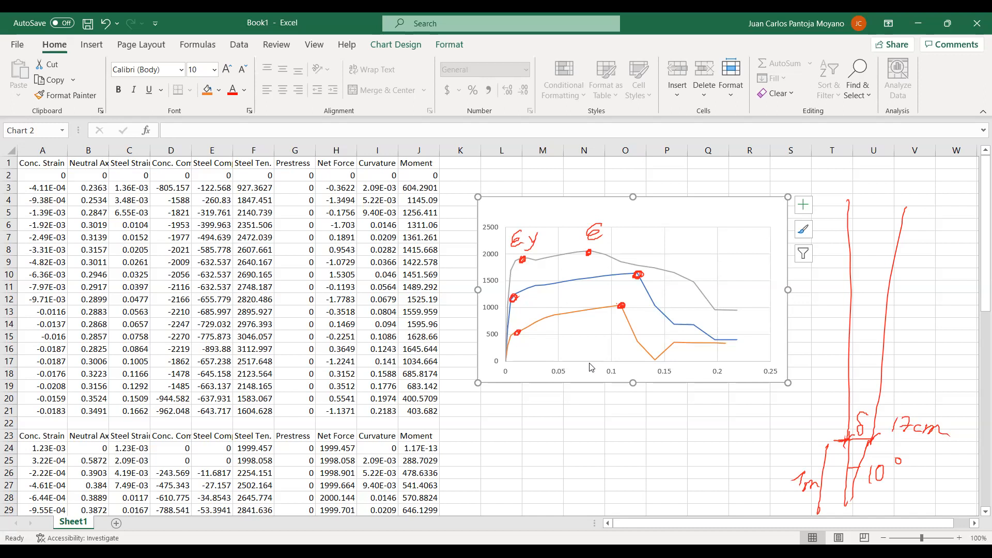
- Annotate the column sketch with a height of 60m and mark a horizontal displacement of 10.6m across its top
left_click_drag(835, 198, 860, 193)
left_click_drag(805, 309, 801, 330)
left_click_drag(815, 309, 844, 332)
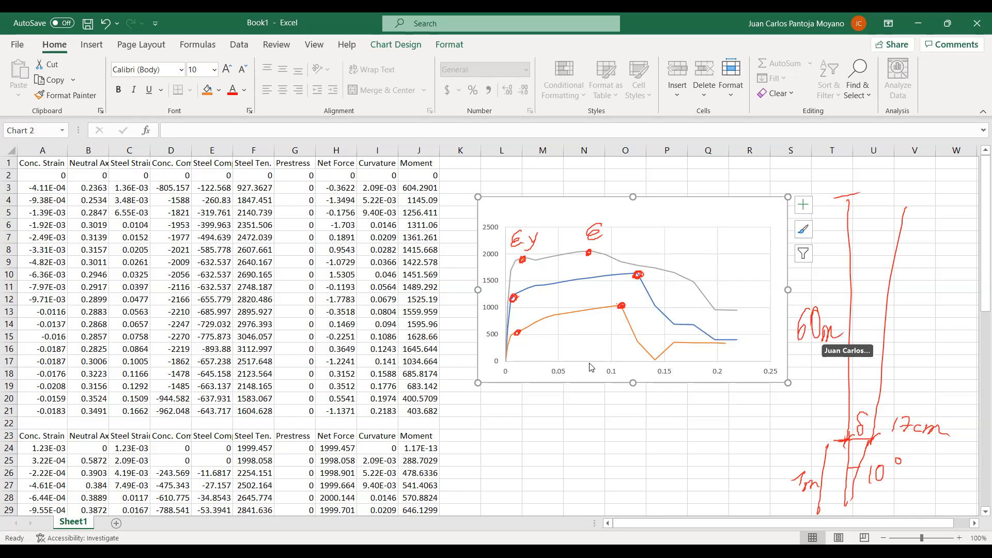
mouse_move(834, 200)
left_mouse_down()
mouse_move(917, 205)
mouse_move(905, 217)
left_mouse_up()
mouse_move(838, 191)
left_mouse_down()
mouse_move(833, 217)
mouse_move(823, 217)
left_mouse_up()
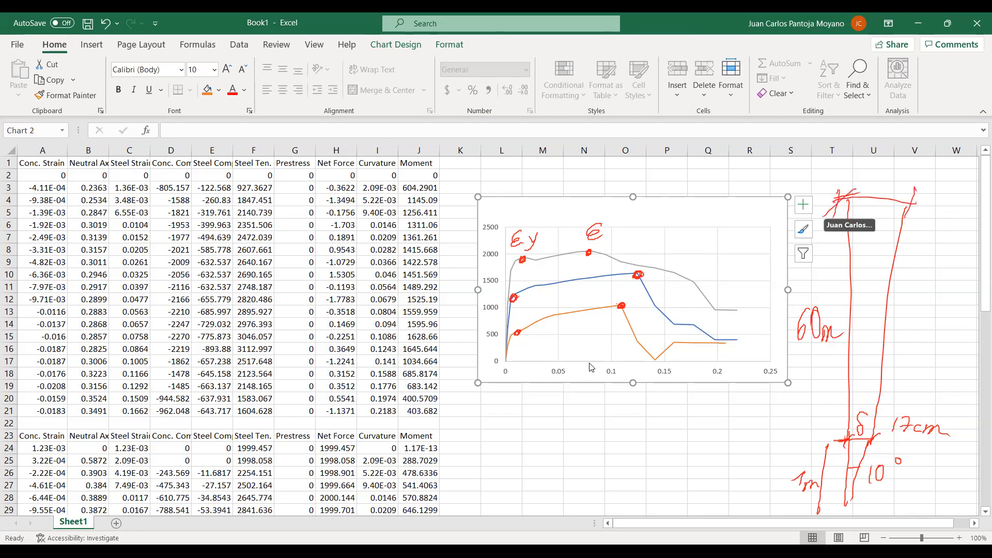
left_click_drag(929, 193, 904, 212)
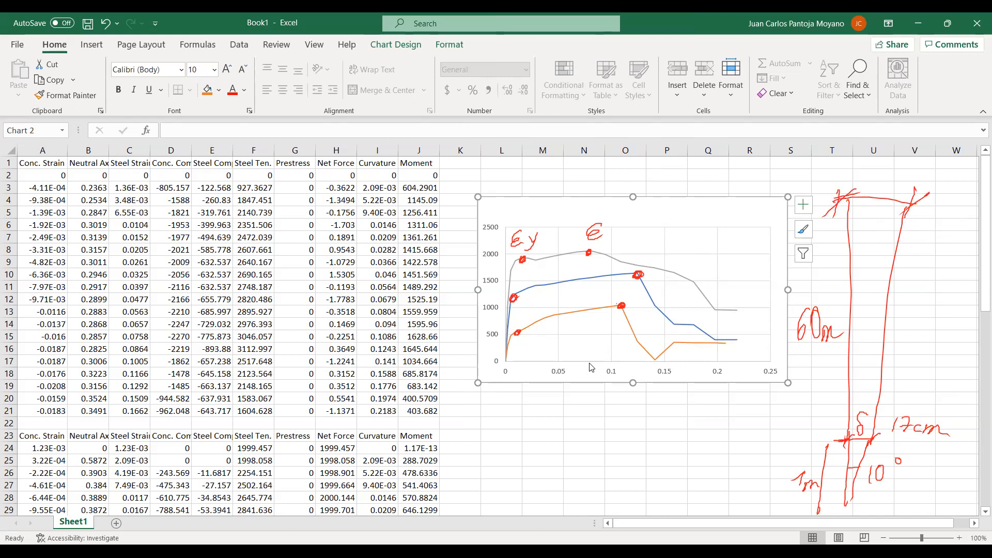
mouse_move(859, 179)
left_mouse_down()
mouse_move(863, 190)
mouse_move(930, 179)
left_mouse_up()
left_click_drag(917, 179, 953, 175)
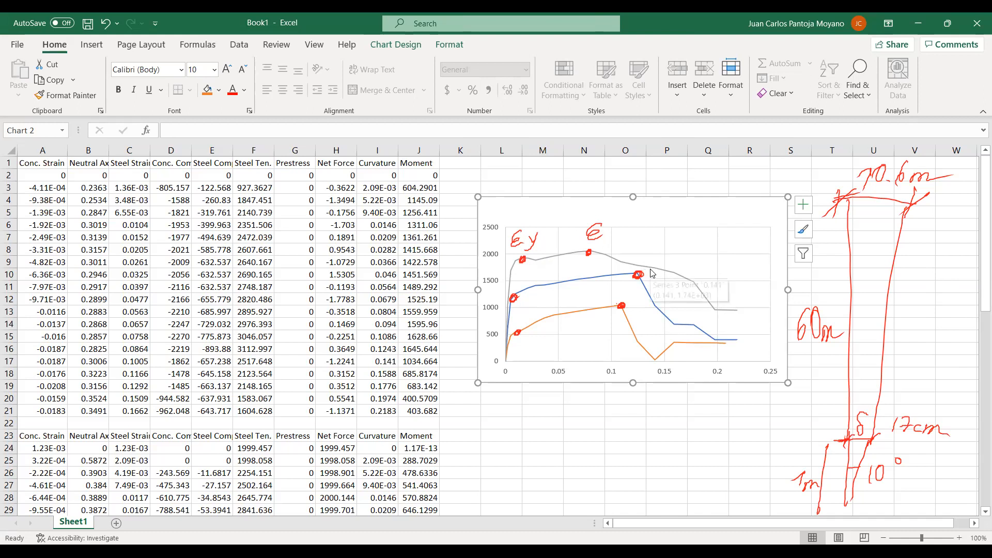
- Duplicate Sheet1 within the workbook, placing the copy after the original sheet
mouse_move(616, 279)
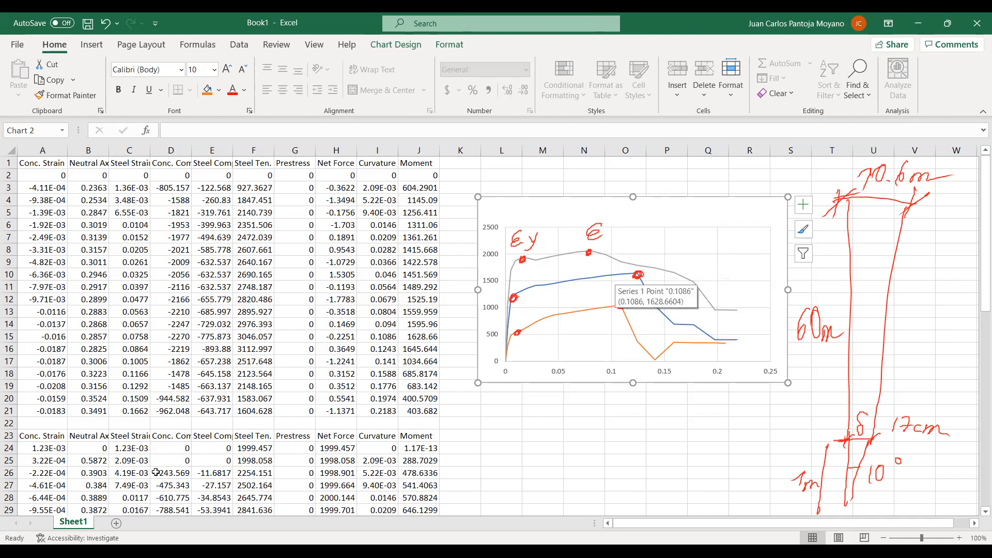
right_click(72, 526)
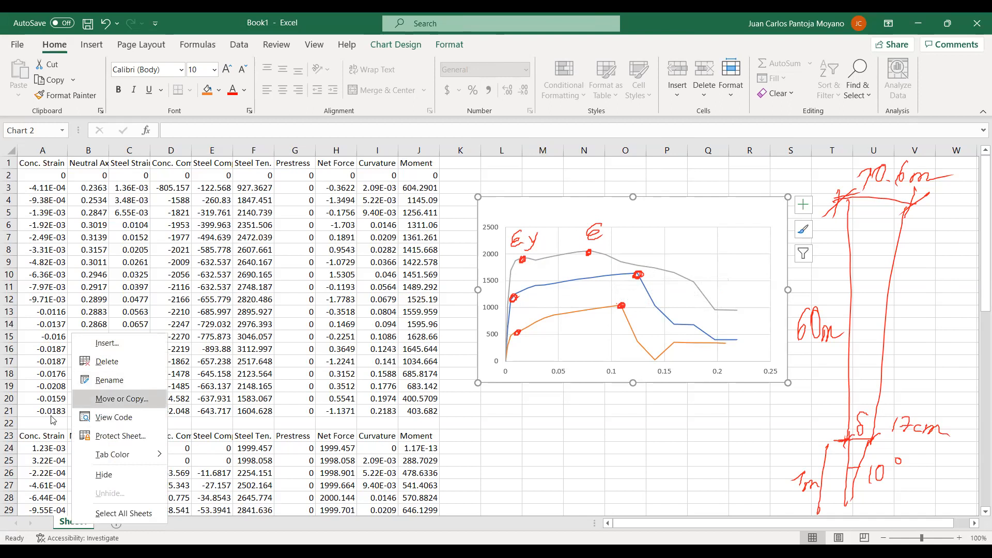
left_click(121, 399)
left_click(51, 467)
left_click(164, 497)
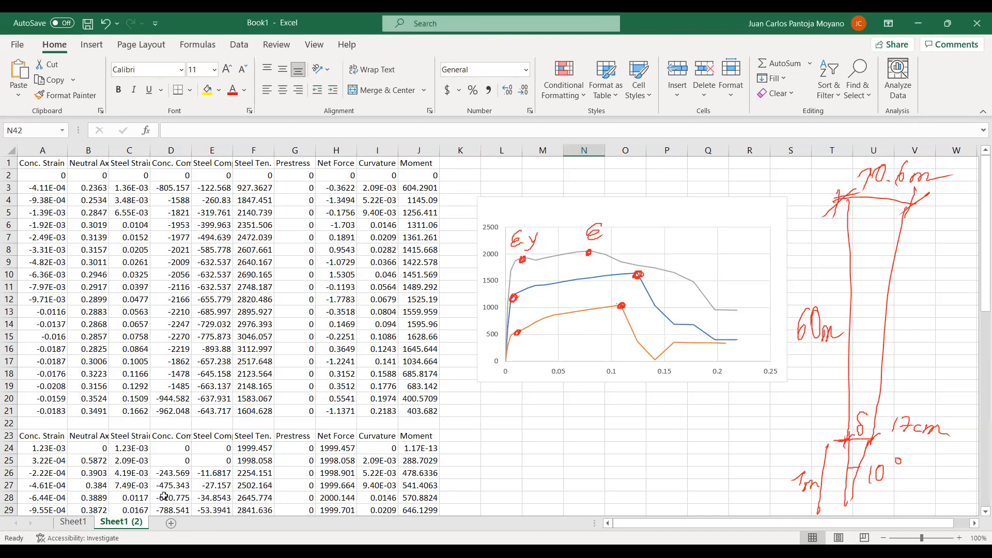
- Delete the P = 0 and P = 2000 kN series from the copied sheet's chart, leaving only the P = -2000 kN curve
mouse_move(543, 288)
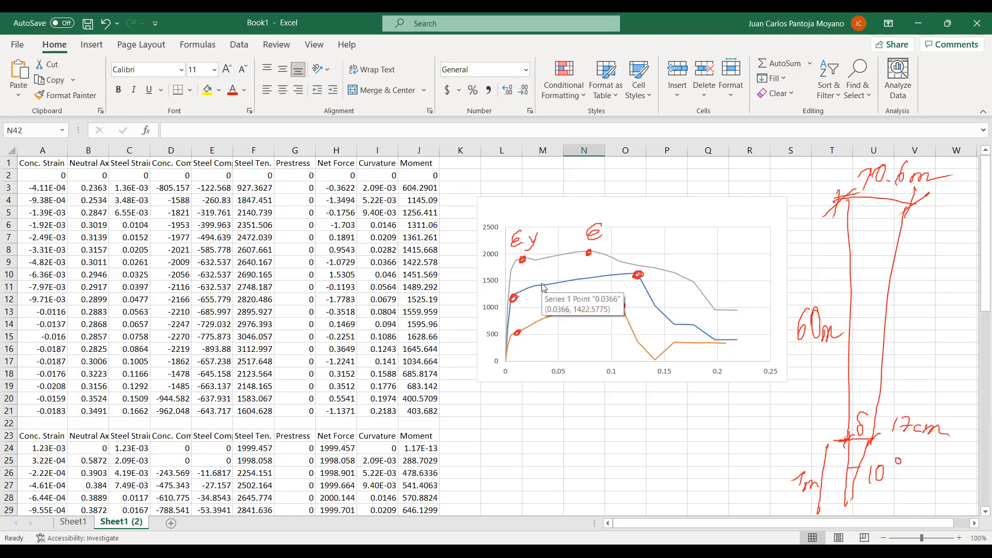
left_click(543, 286)
key("Delete")
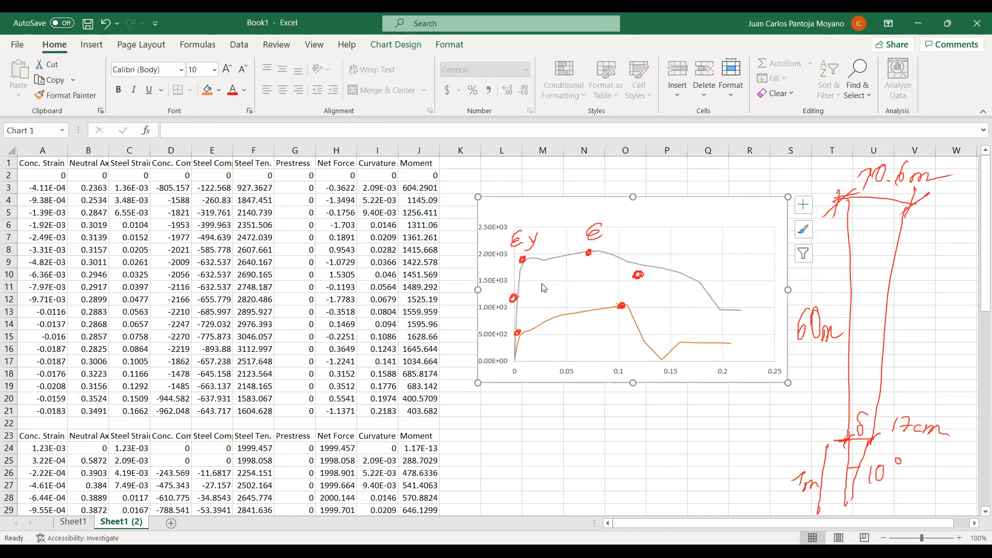
left_click(552, 318)
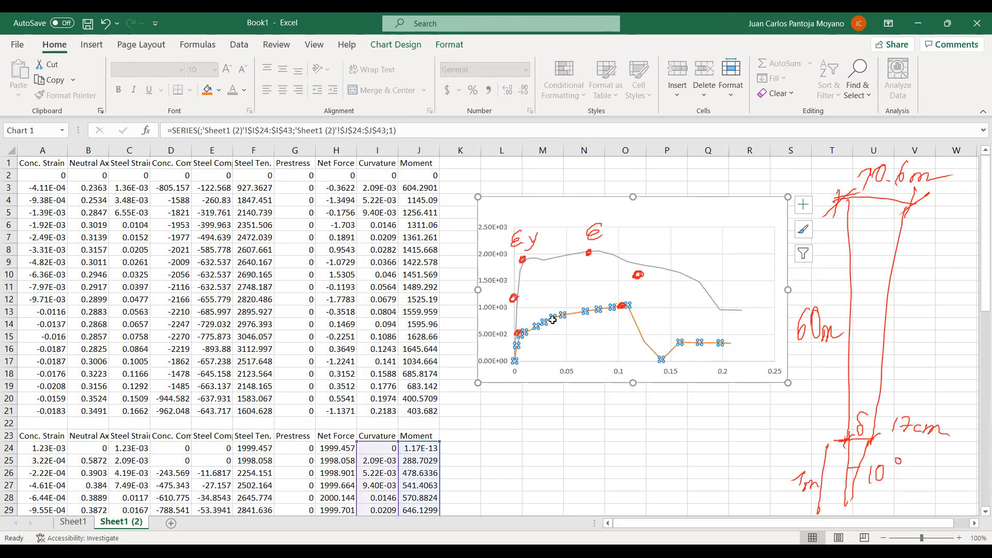
key("Delete")
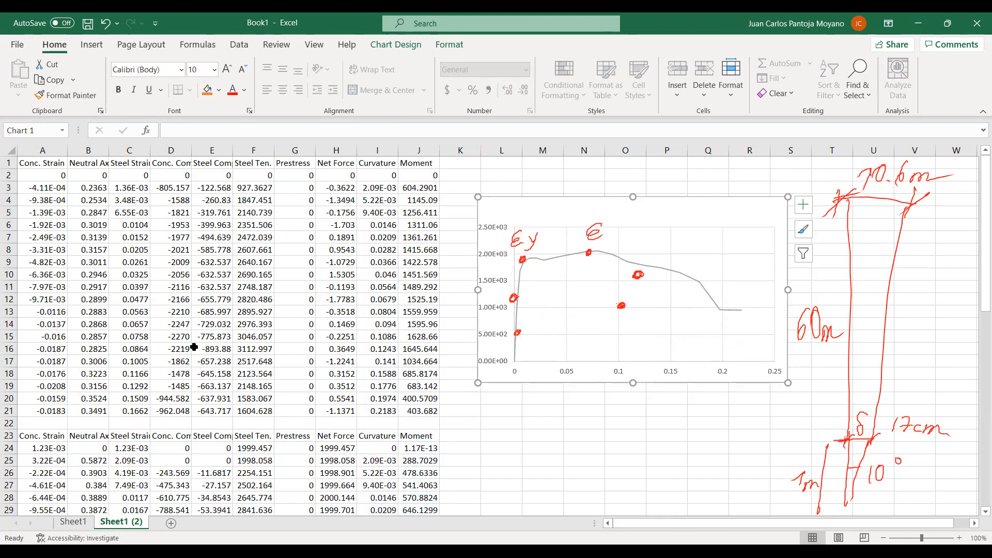
- Move the chart to cell L47, beside the P = -2000 kN results table, and select its curve
scroll(209, 349, "down", 4)
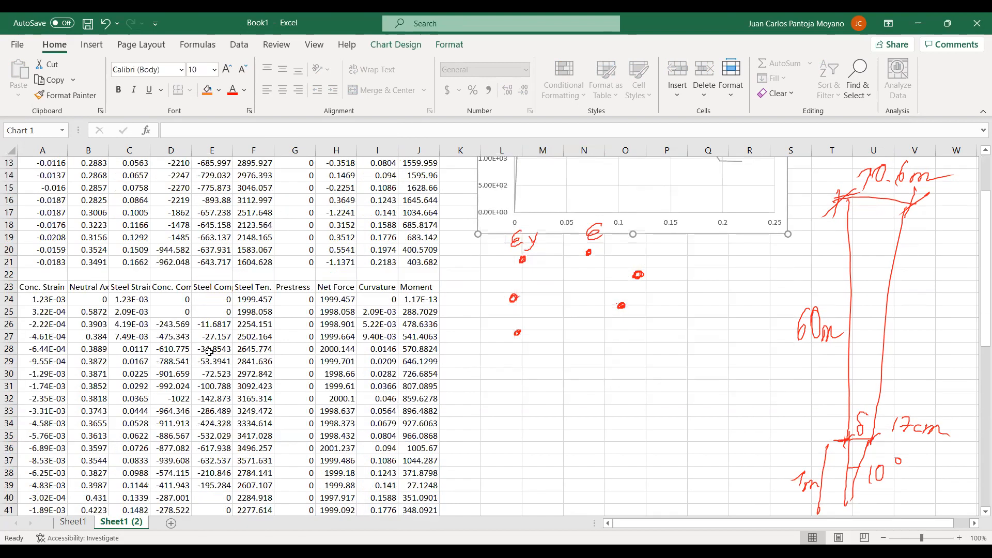
scroll(209, 351, "down", 10)
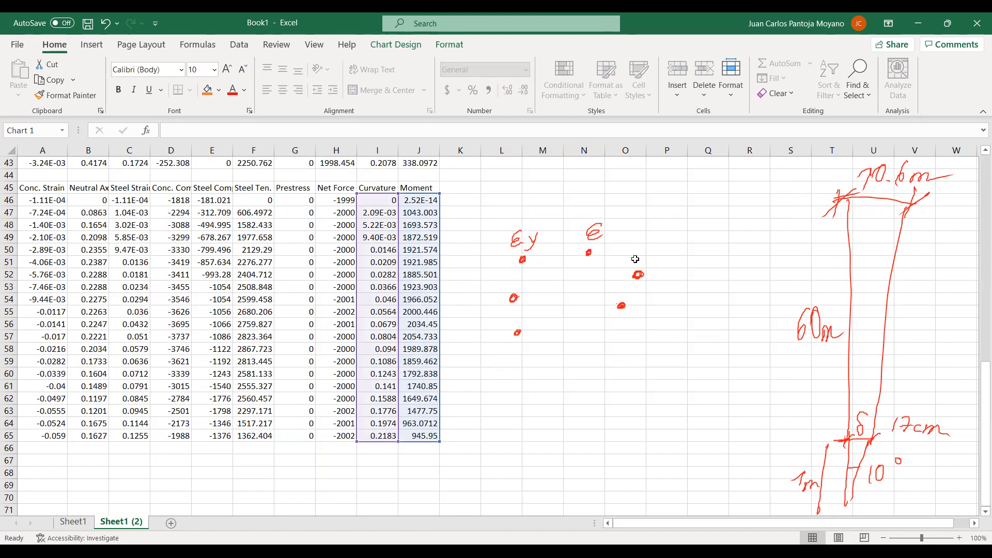
scroll(595, 207, "up", 14)
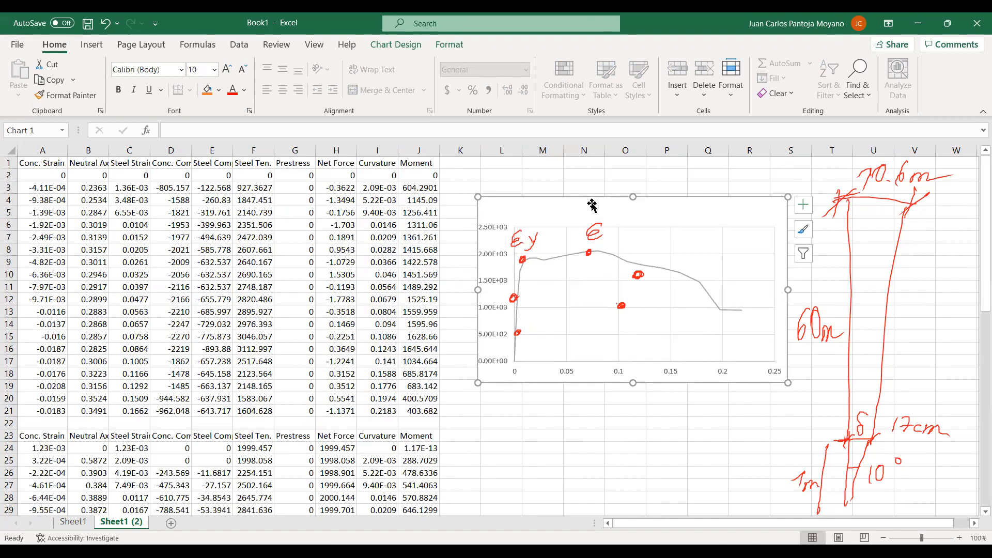
key("Delete")
scroll(539, 268, "down", 4)
scroll(539, 269, "down", 8)
left_click(483, 289)
key("ctrl+z")
left_click(547, 341)
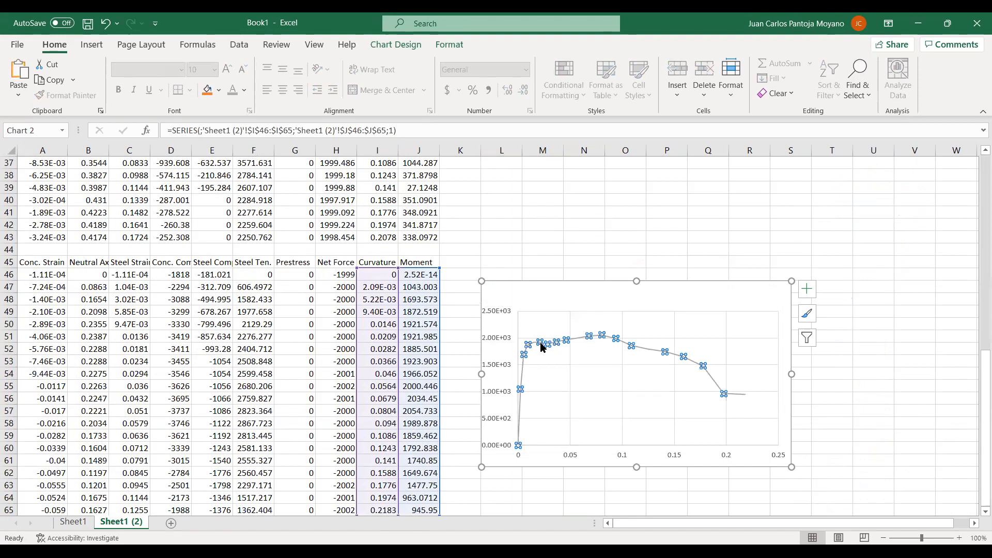
- Recolour the line of the moment–curvature chart series to the standard red
right_click(542, 346)
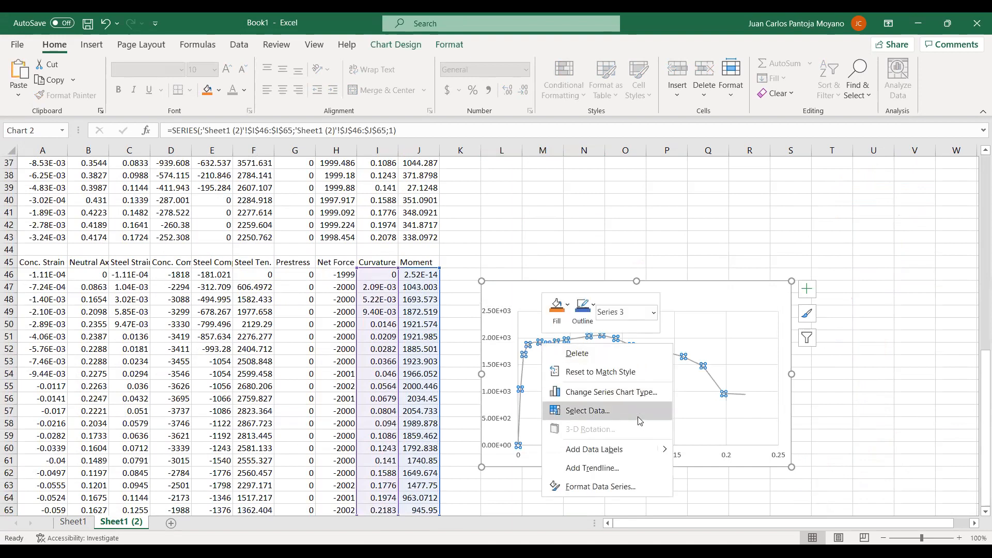
left_click(602, 488)
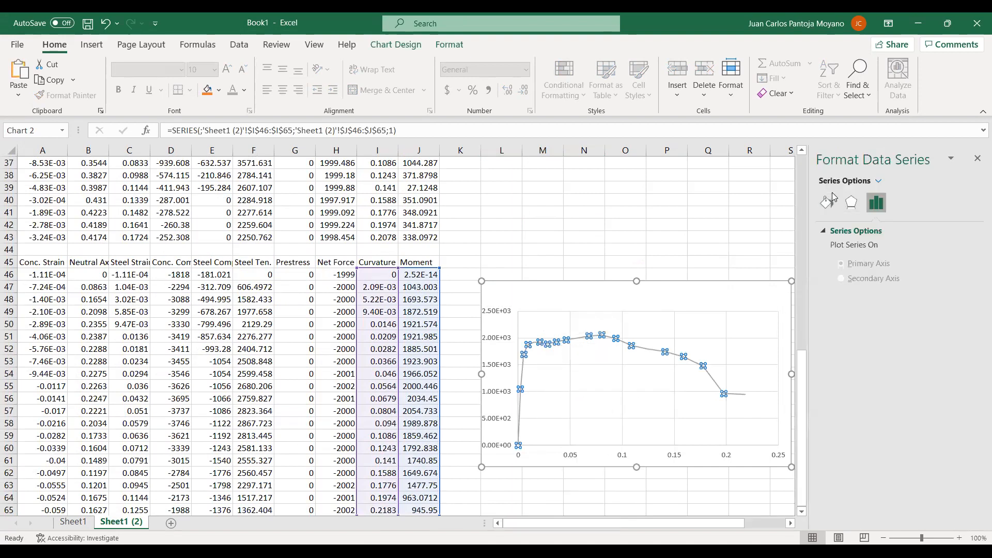
left_click(827, 202)
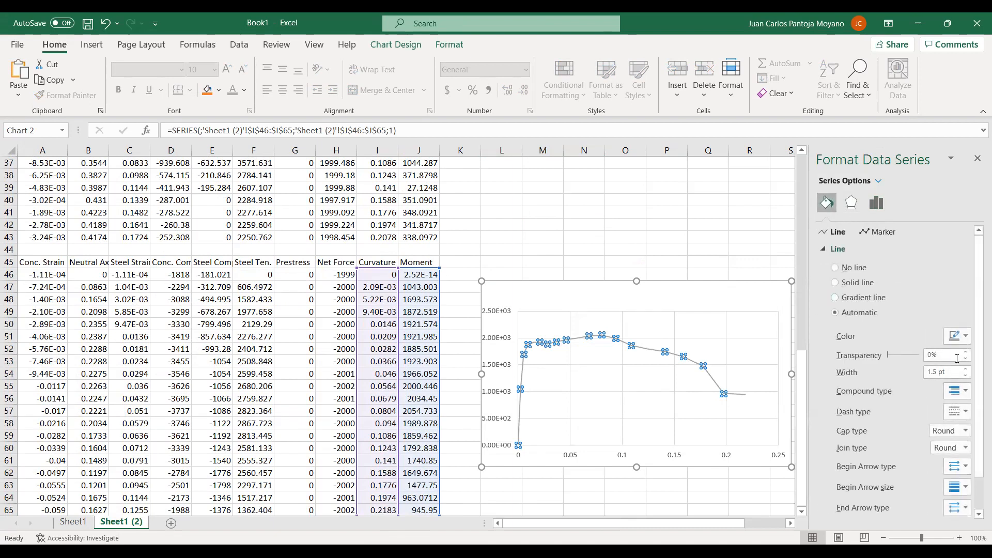
left_click(959, 337)
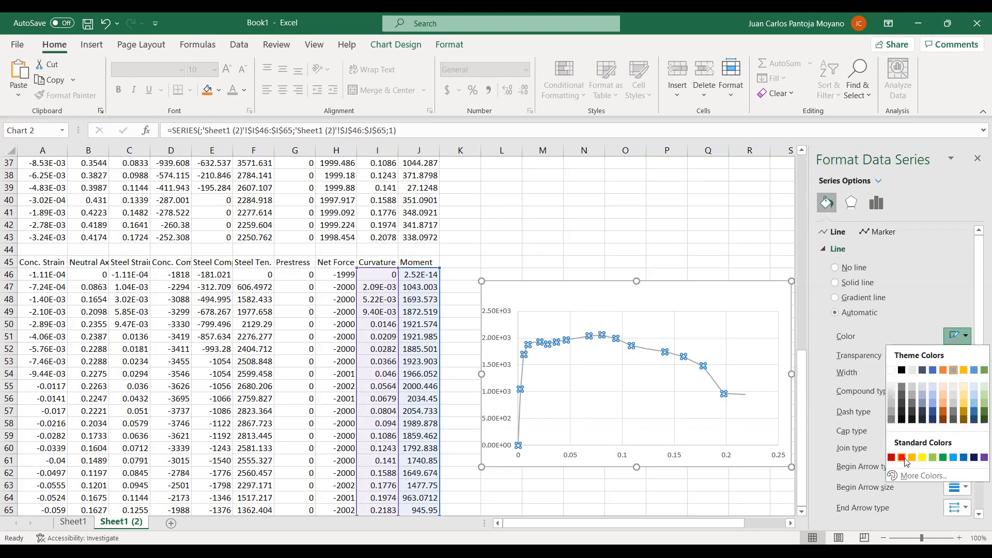
left_click(902, 458)
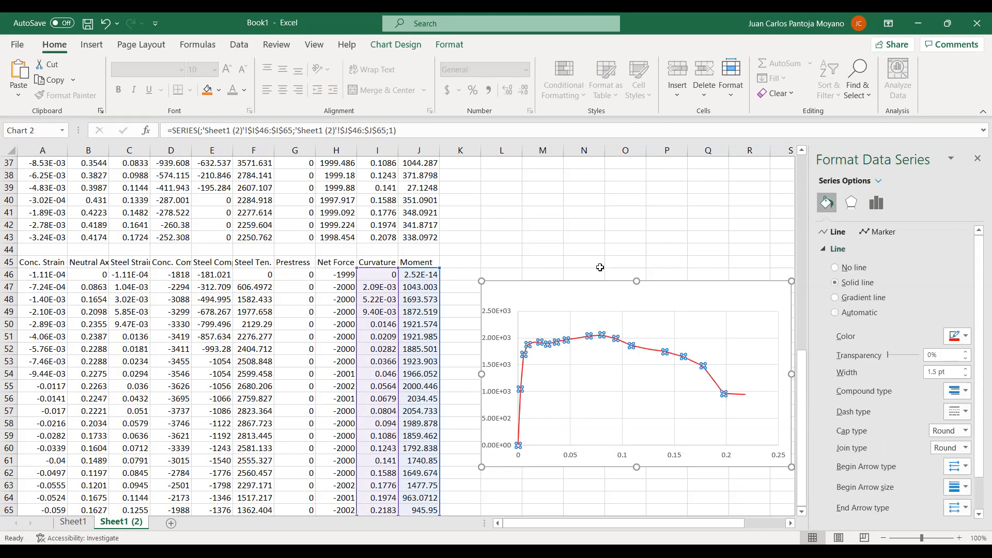
- Change the number format of the chart's vertical axis labels to the Number category
left_click(499, 341)
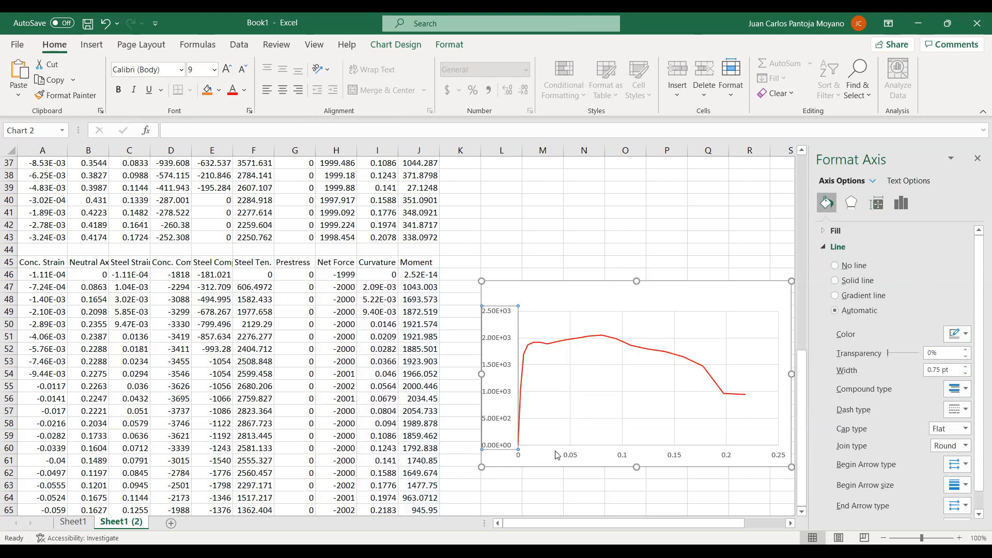
left_click(901, 203)
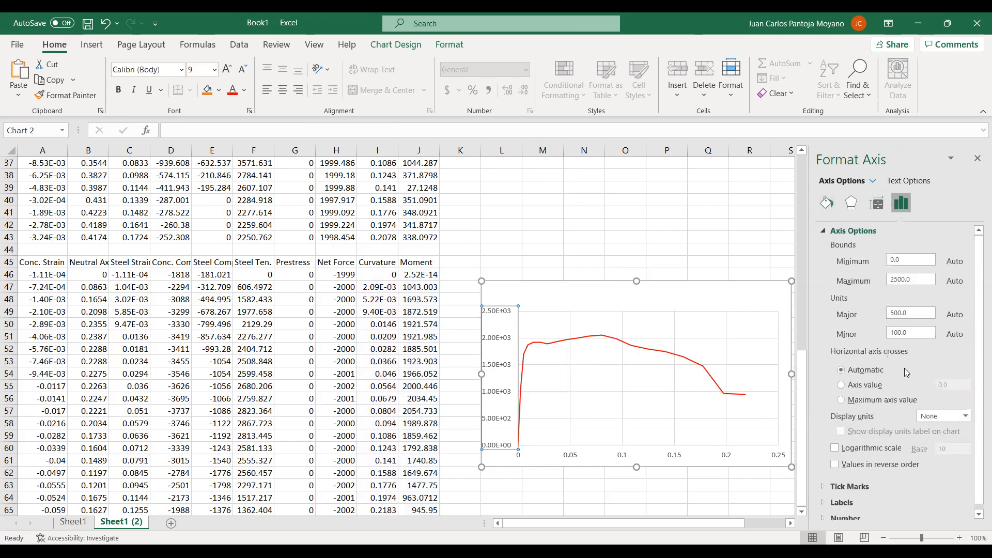
scroll(906, 371, "down", 1)
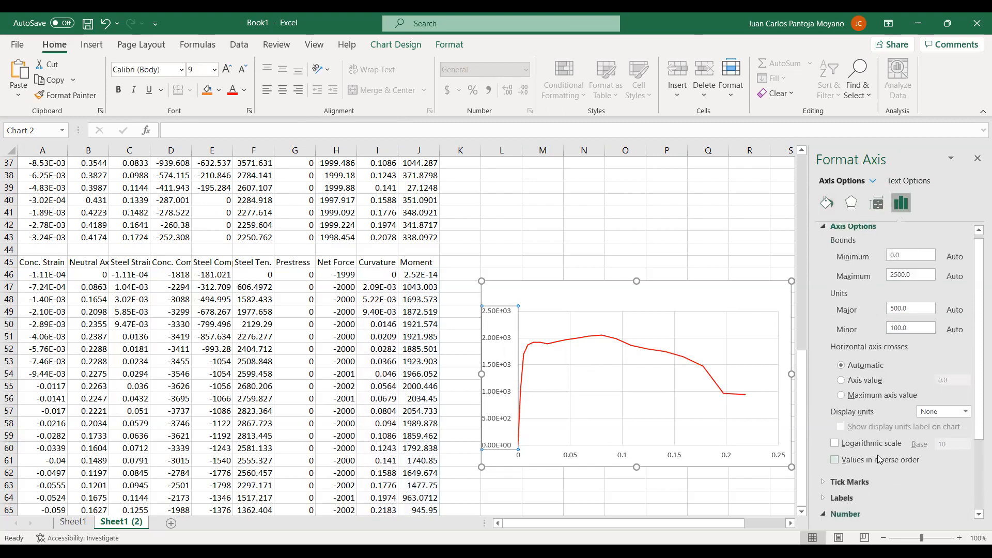
left_click(843, 515)
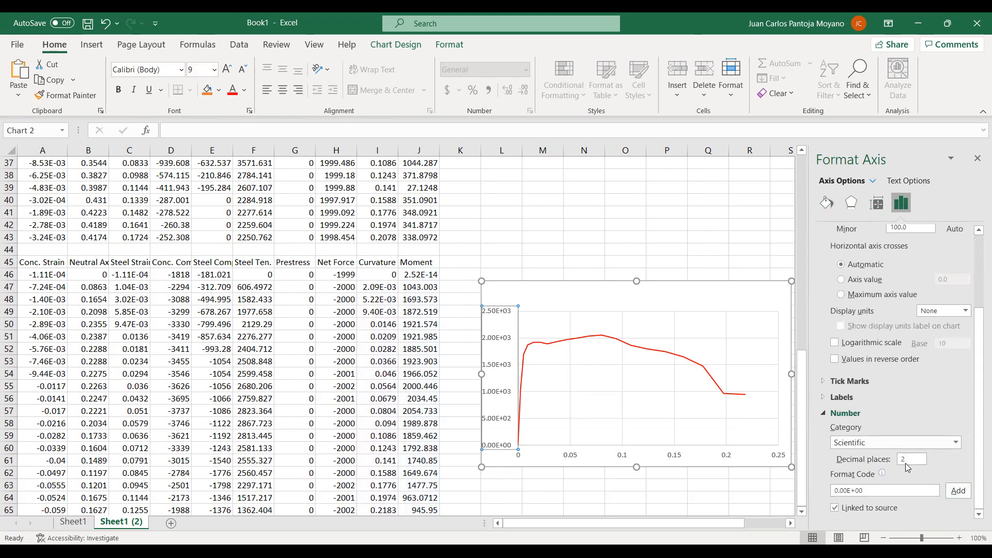
left_click(925, 442)
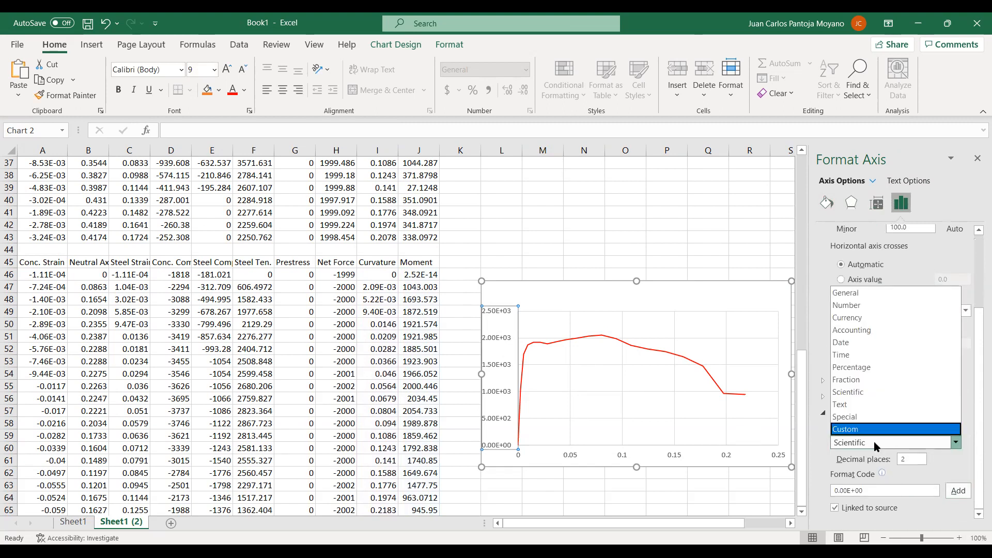
left_click(910, 305)
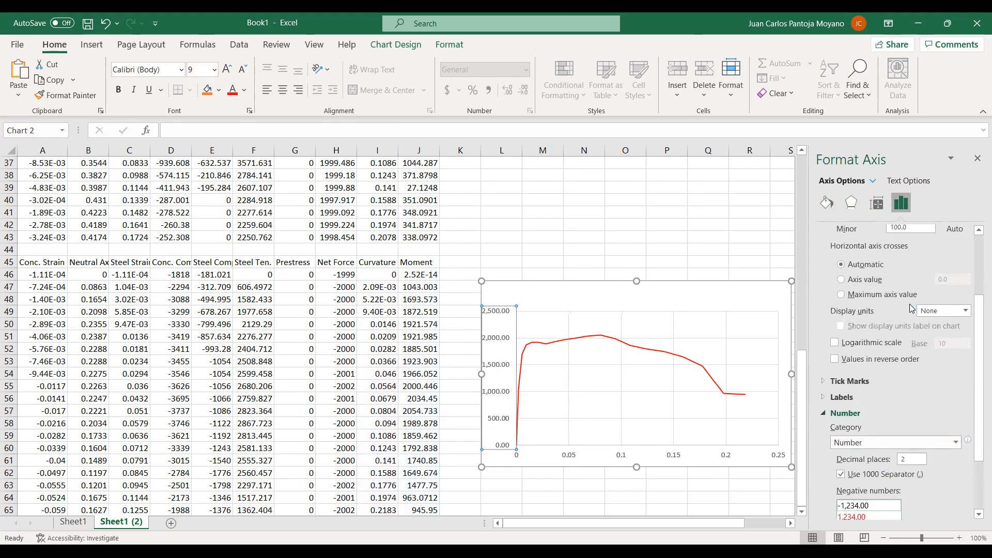
left_click(574, 226)
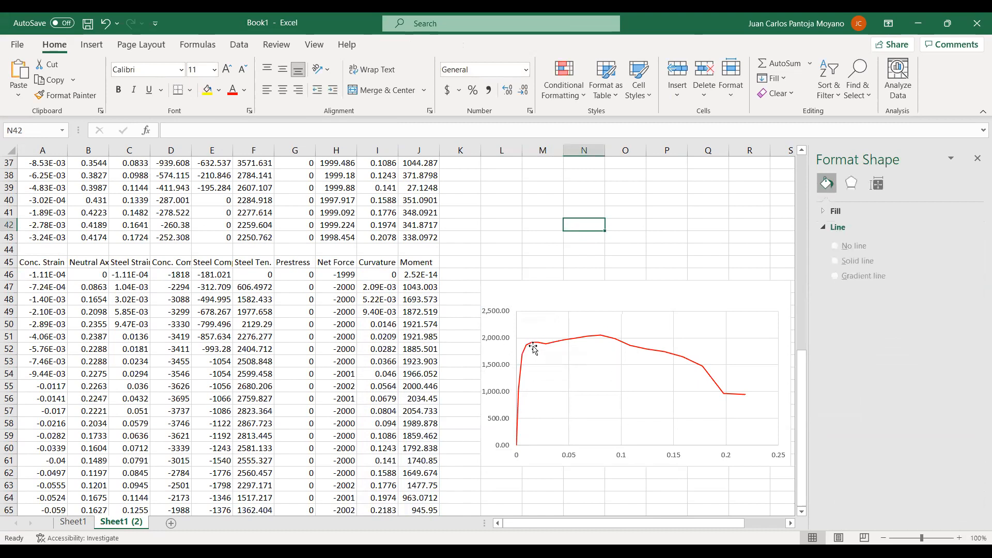
- Delete rows 1 to 43 so that only the last results table and its chart stay on the sheet
mouse_move(532, 347)
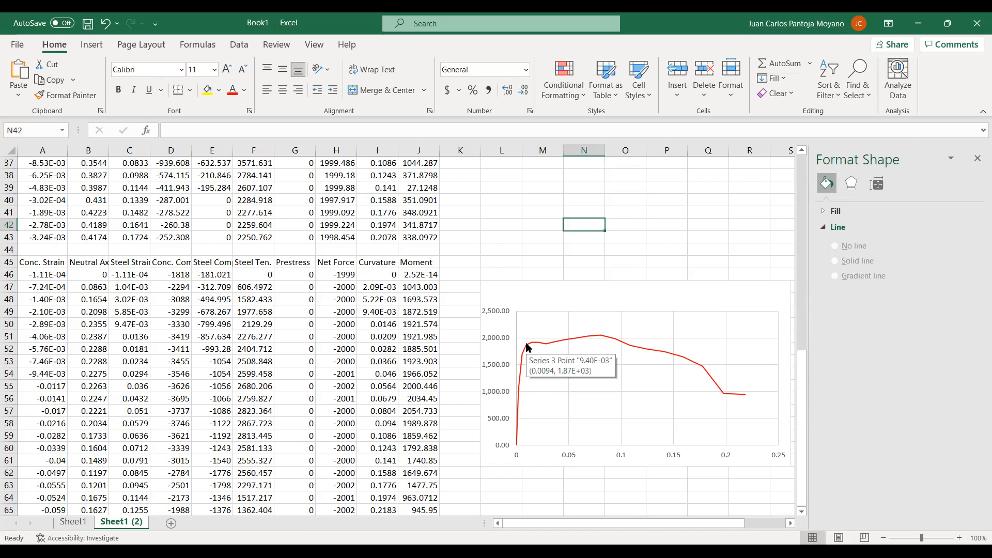
scroll(307, 357, "down", 3)
scroll(307, 357, "down", 1)
scroll(307, 357, "up", 1)
scroll(307, 357, "up", 7)
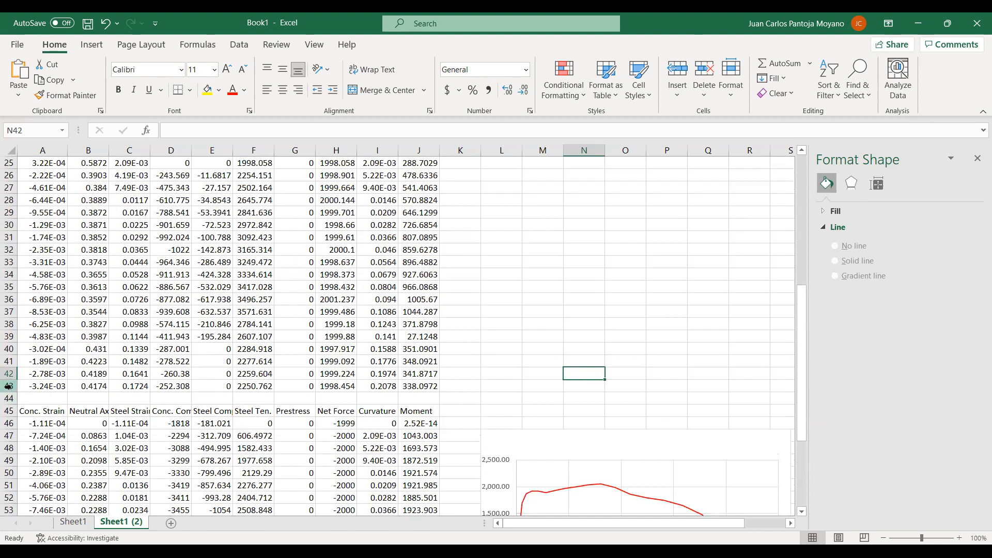
left_click(10, 387)
left_click_drag(5, 15, 5, 163)
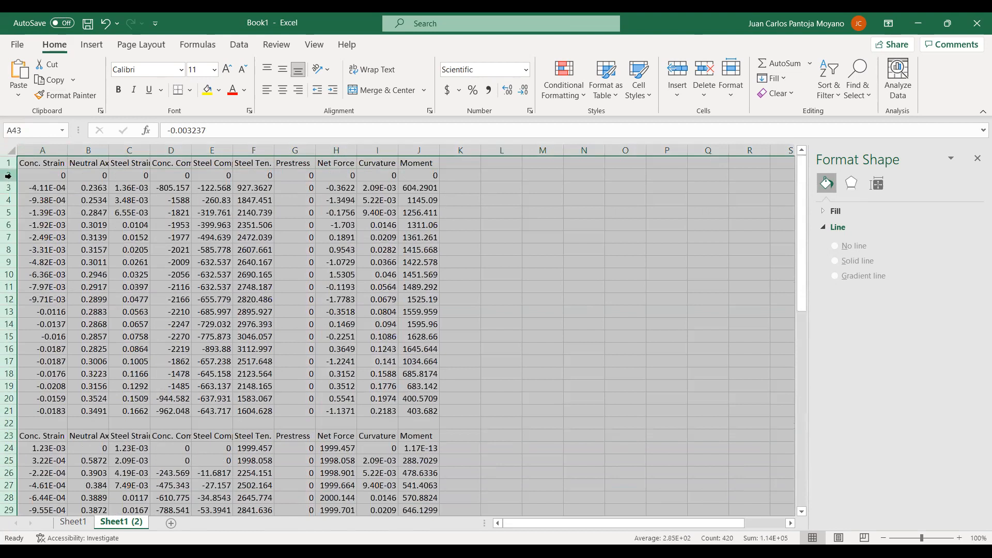
left_click(8, 176)
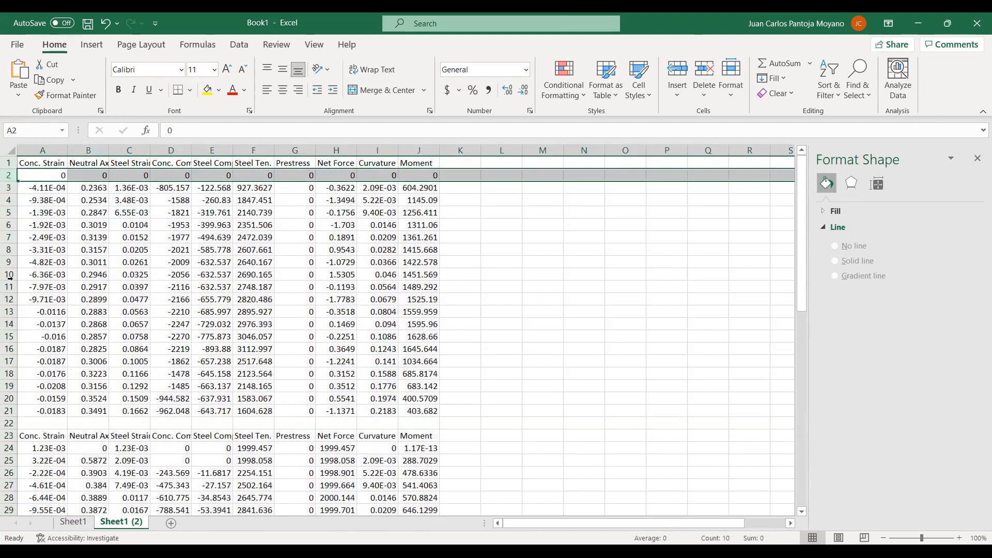
left_click_drag(8, 162, 8, 180)
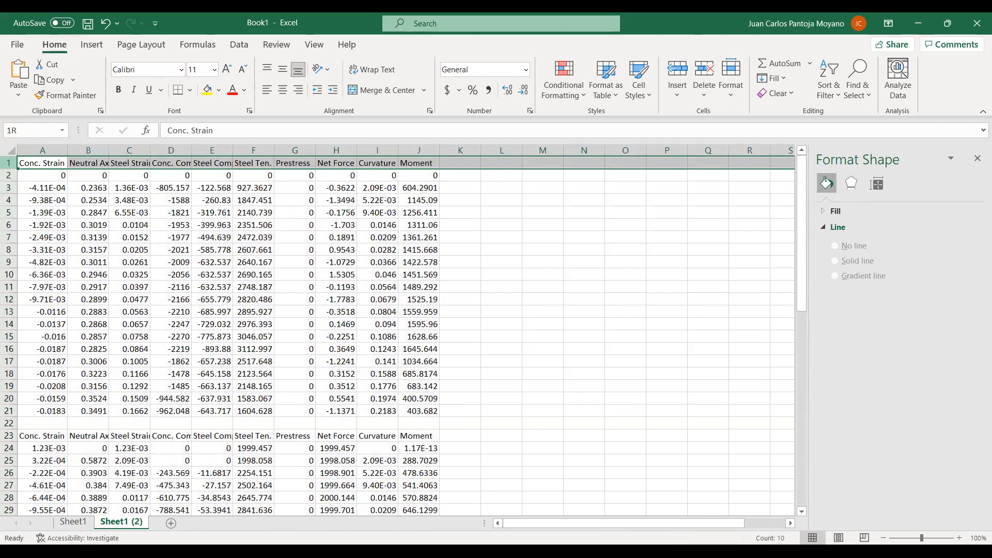
scroll(27, 320, "down", 9)
left_click(11, 349, "shift")
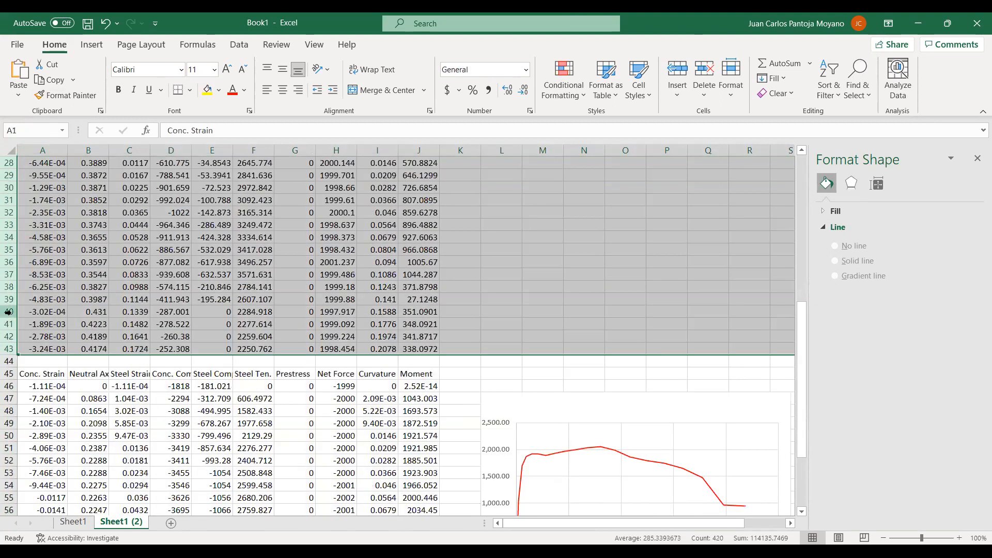
right_click(9, 312)
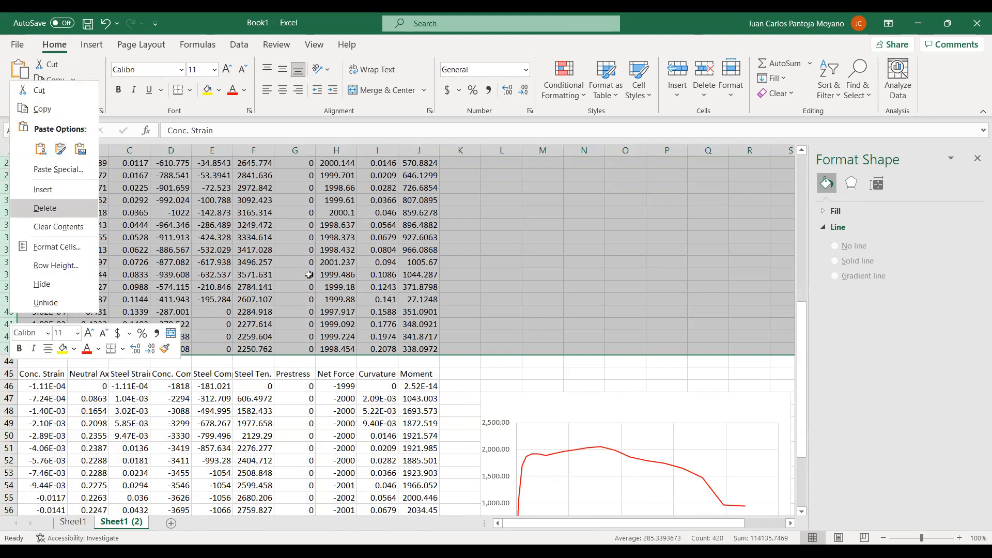
key("Return")
left_click(257, 263)
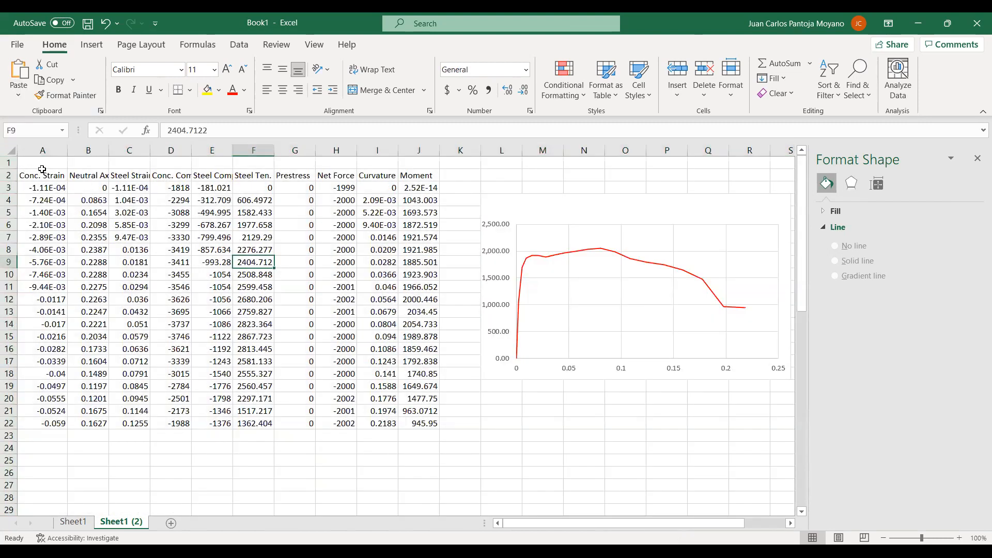
- Widen column B and change its header in B2 to "Neutral Axis (a)"
double_click(108, 150)
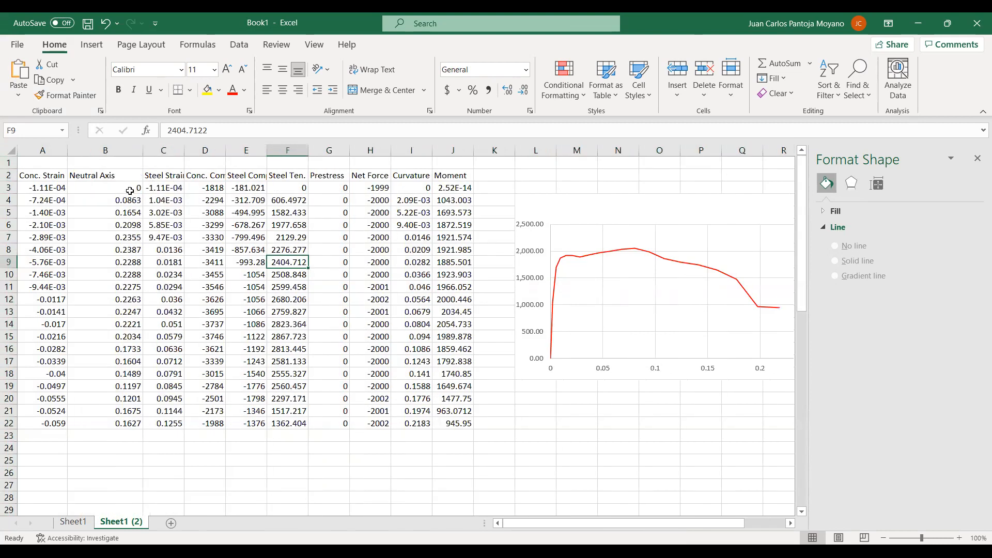
left_click(124, 150)
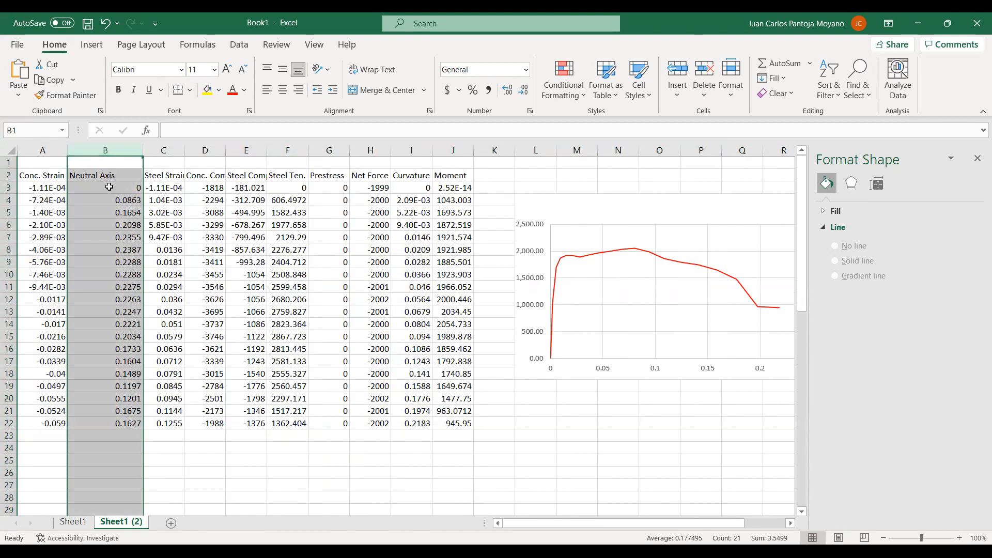
left_click(109, 176)
left_click(228, 132)
type(")")
type("(")
type("a)")
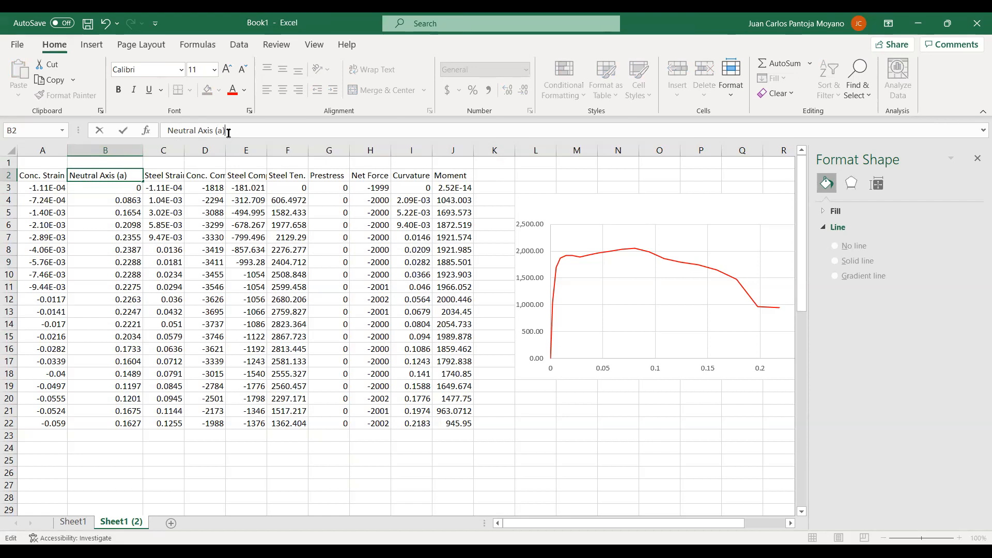
left_click(120, 204)
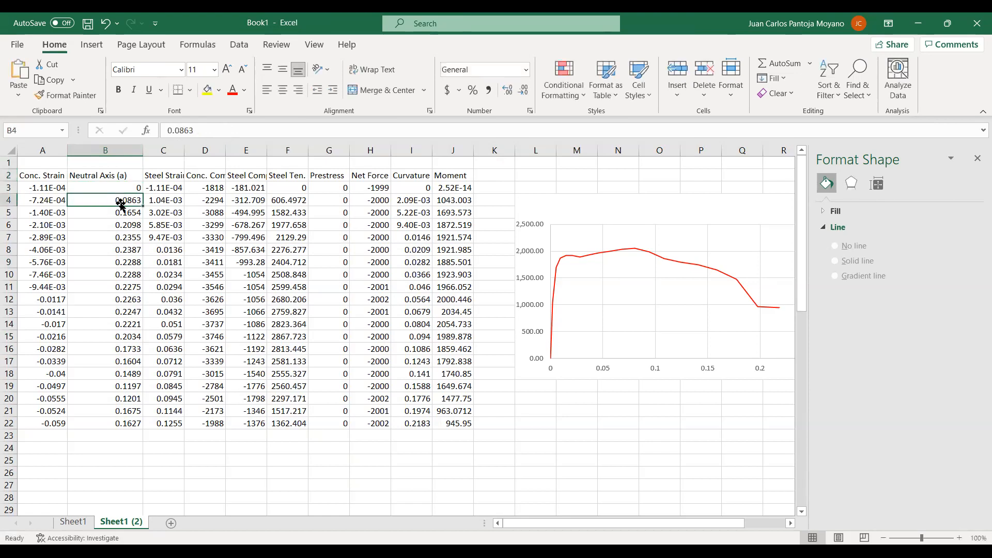
left_click(121, 212)
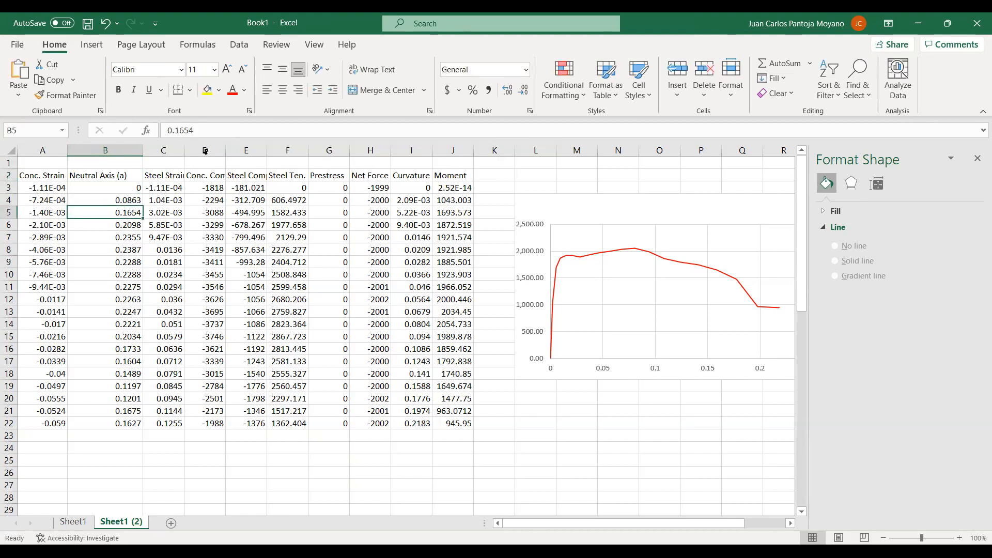
- Widen the Steel Strain, Conc. Comp., Steel Comp. and Steel Ten. columns so their headers fit
double_click(185, 151)
left_click_drag(251, 154, 316, 150)
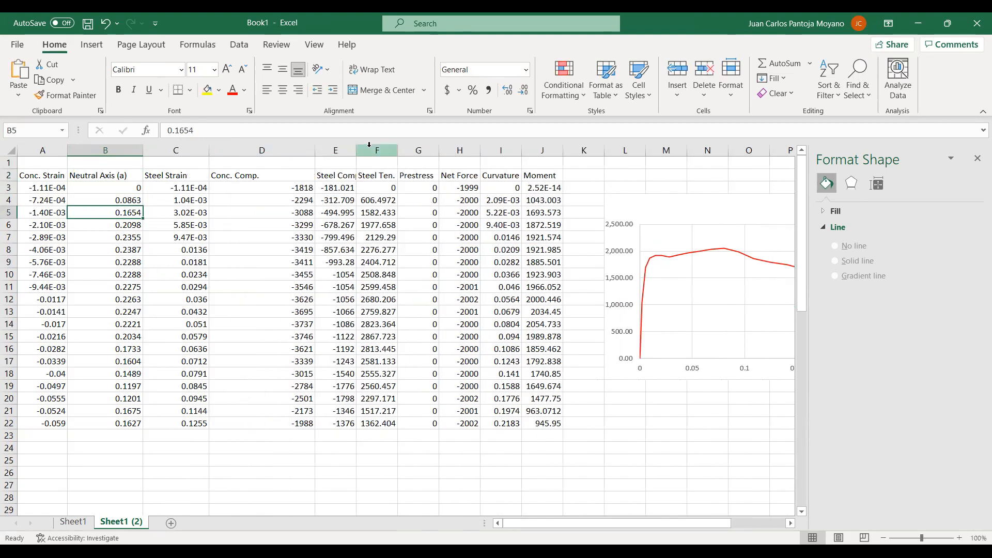
double_click(356, 150)
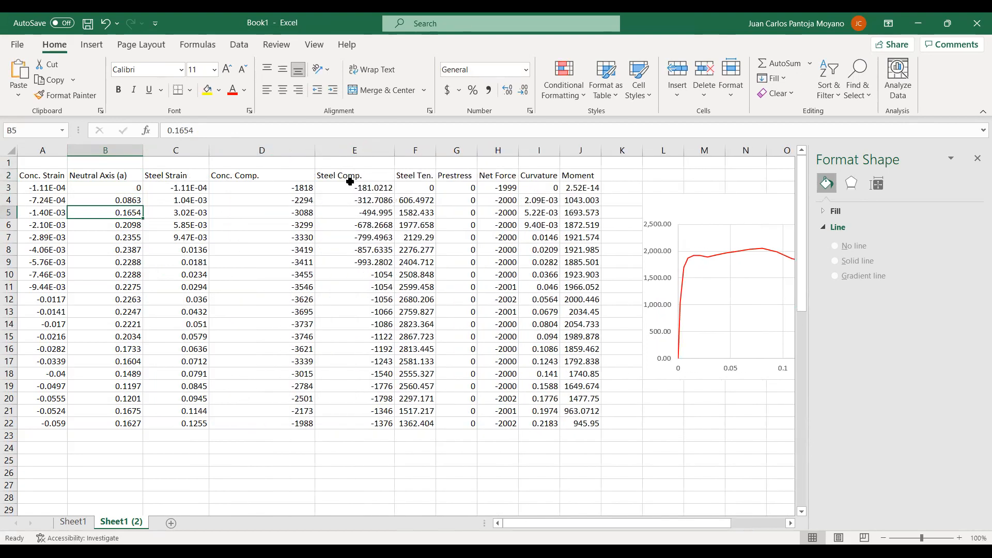
left_click(352, 175)
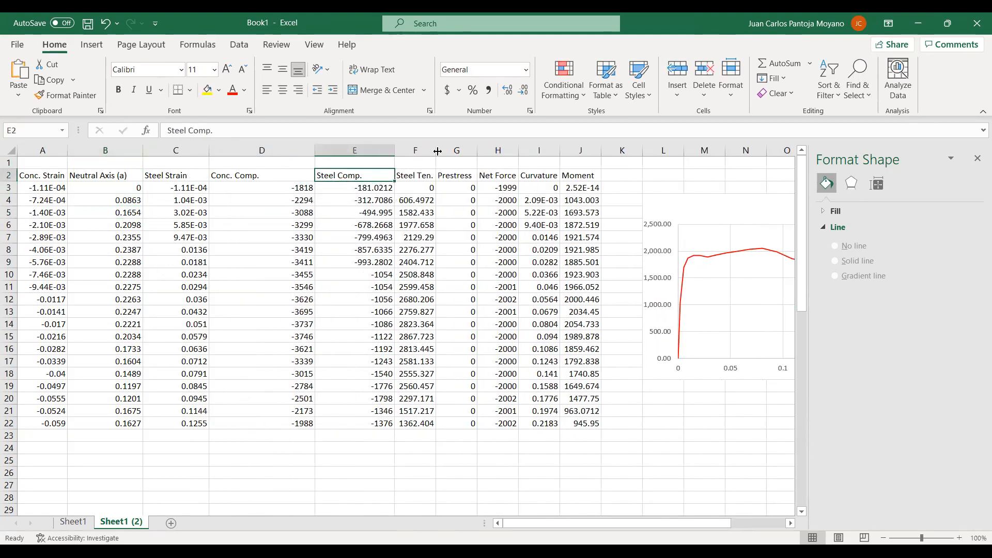
left_click_drag(437, 150, 481, 150)
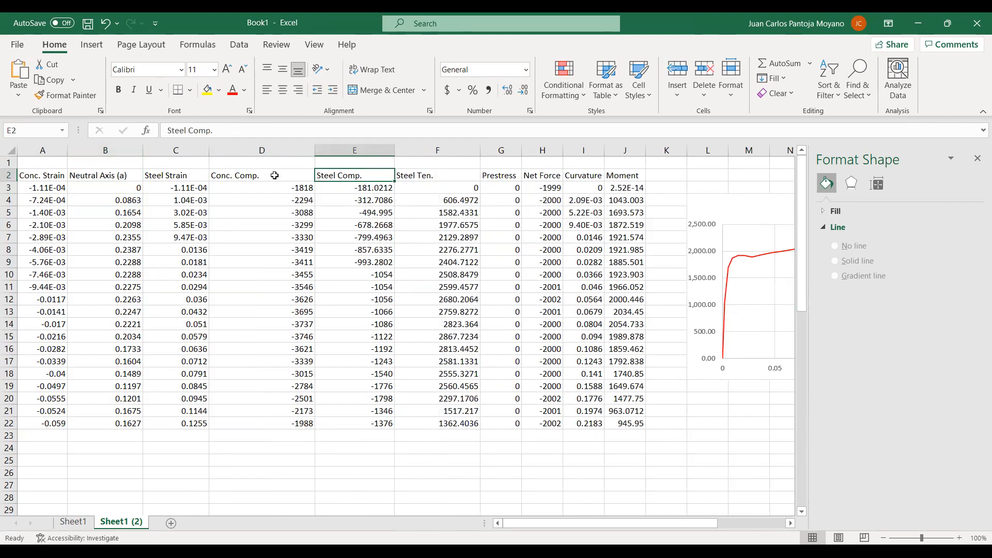
left_click(274, 176)
left_click(278, 193)
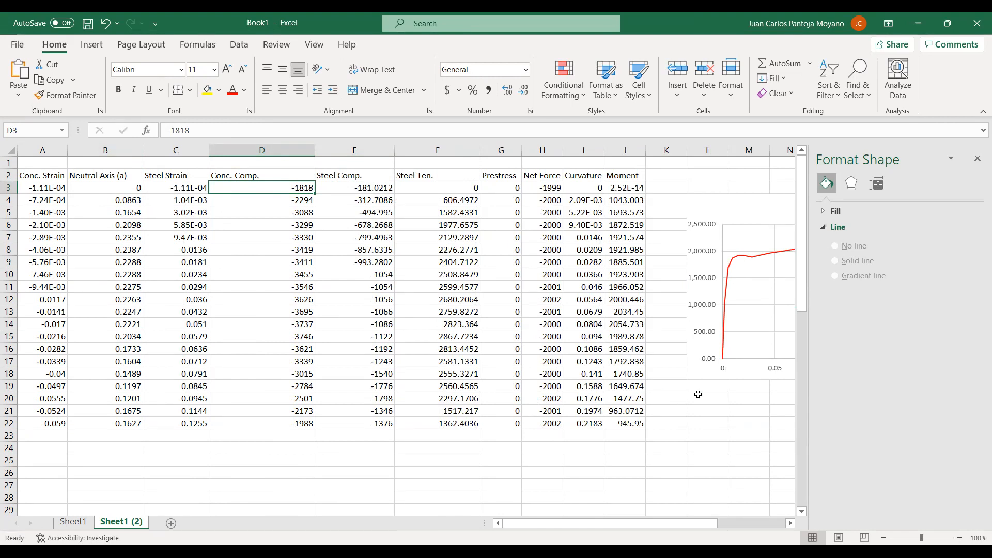
- Duplicate the moment–curvature chart and place the copy directly below the original, starting around row 21 in column L
left_click(699, 395)
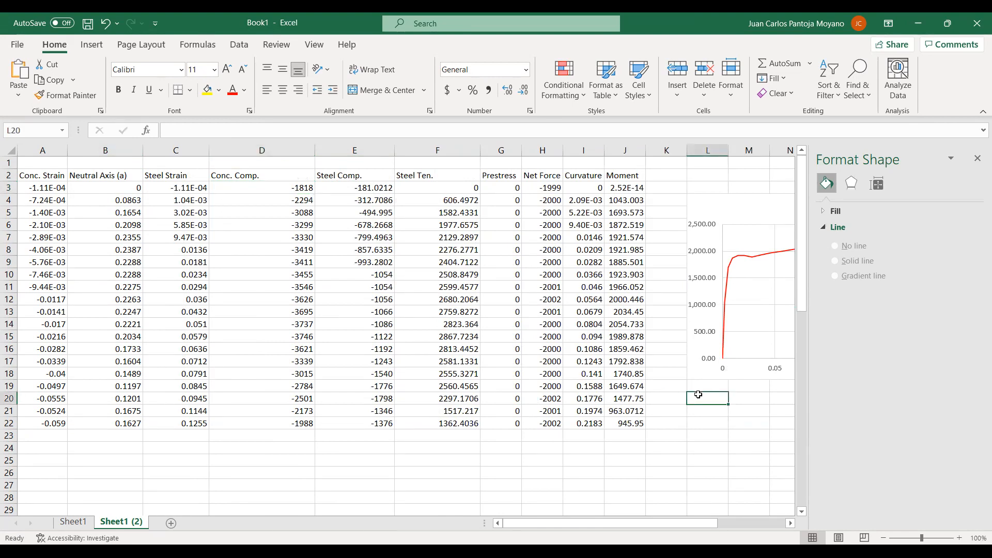
left_click(254, 175)
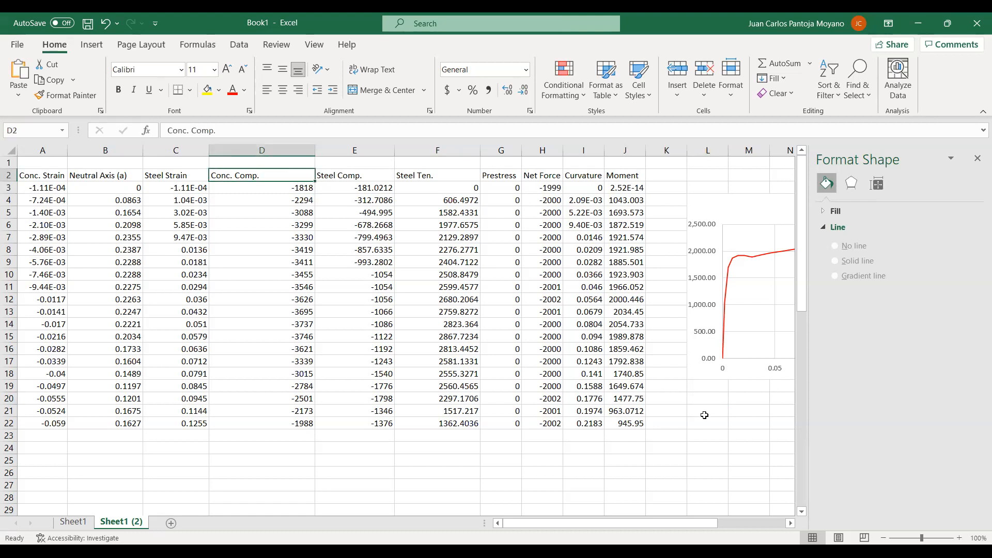
left_click(698, 398)
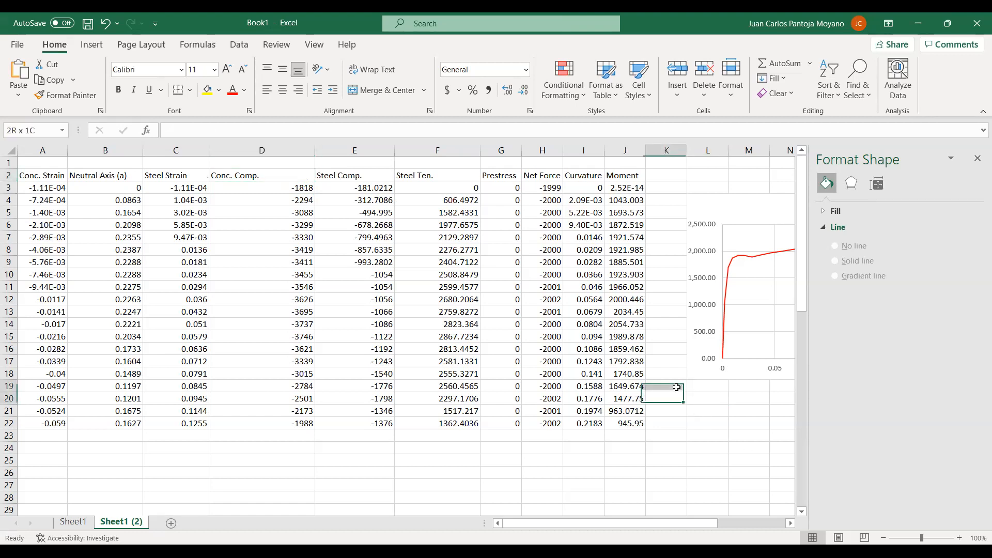
left_click(707, 207)
key("ctrl+v")
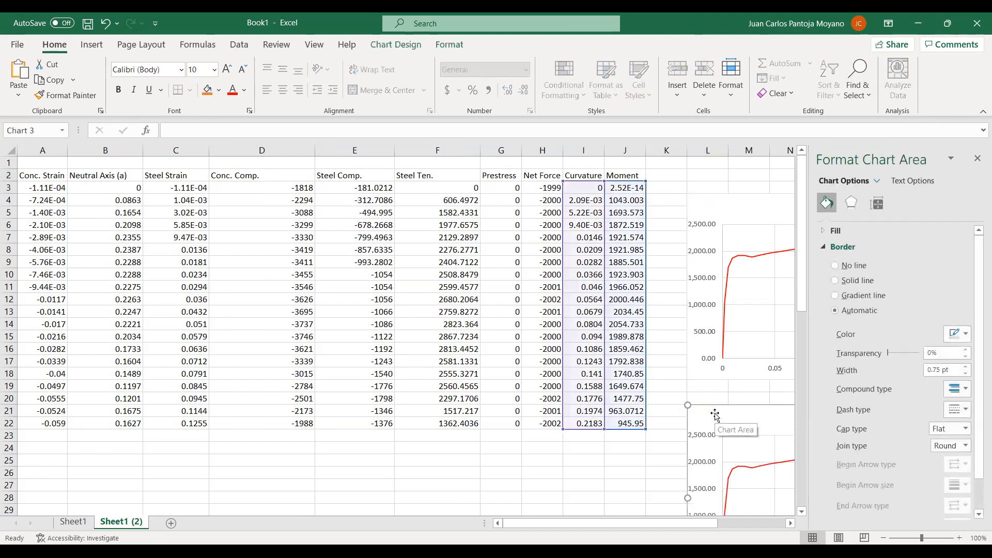
left_click(344, 147)
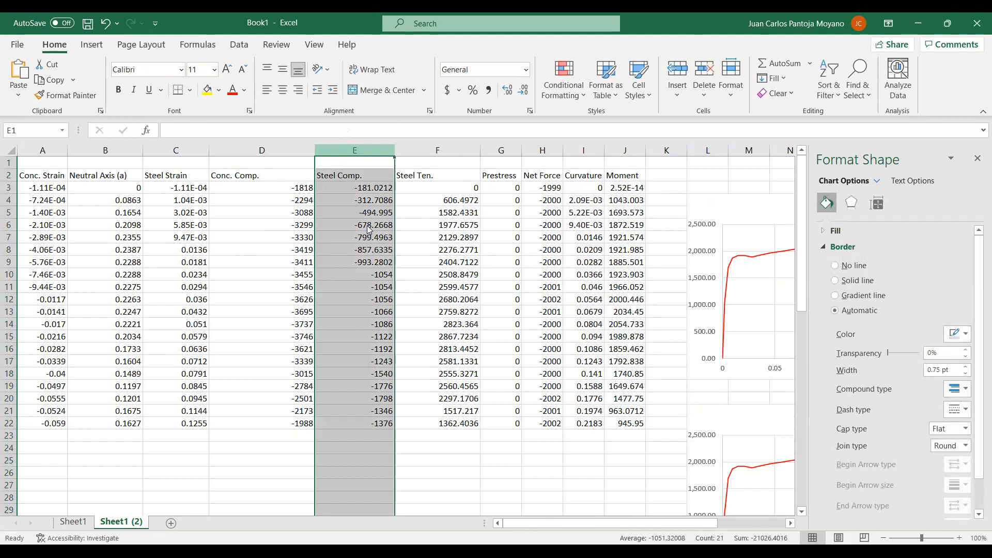
- Insert a column before Steel Comp. and fill E3:E22 with the sign-reversed Conc. Comp. values using =+D3*-1
right_click(375, 254)
left_click(370, 251)
left_click(358, 190)
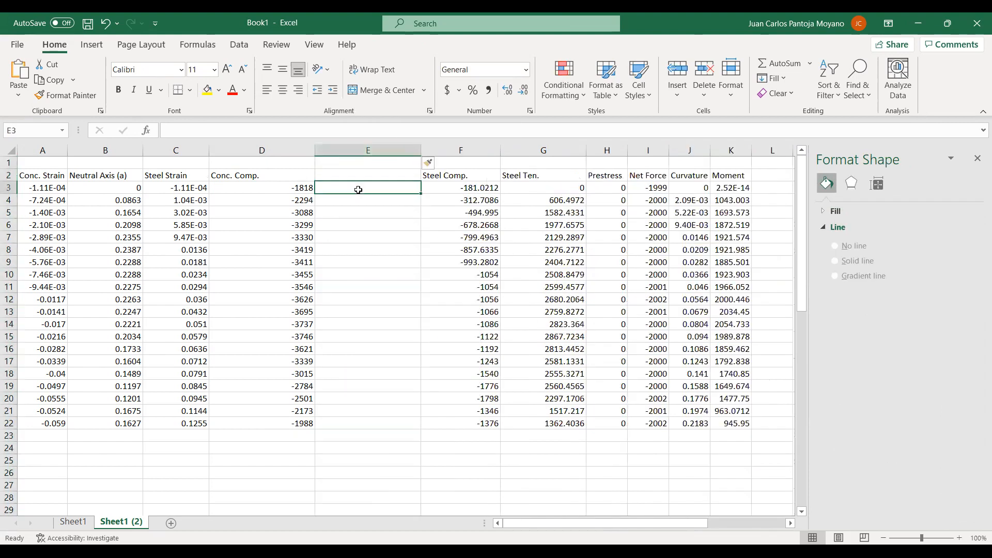
type("+")
key("Left")
type("*-1")
key("Return")
left_click(358, 189)
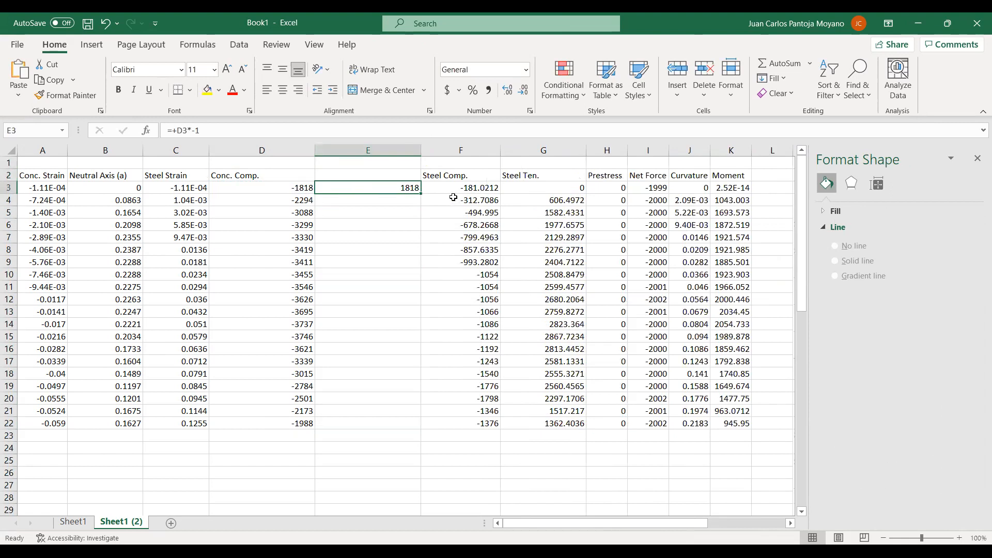
double_click(421, 194)
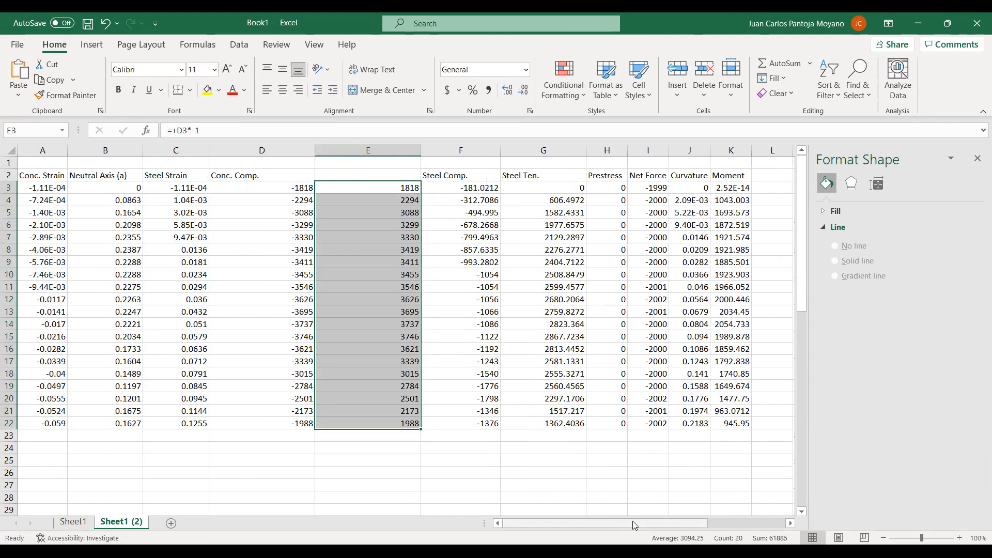
- Re-plot the copied chart with Moment as X values and the positive concrete compression in column E as Y values, and move it over columns G to K
left_click_drag(635, 525, 709, 525)
left_click(443, 466)
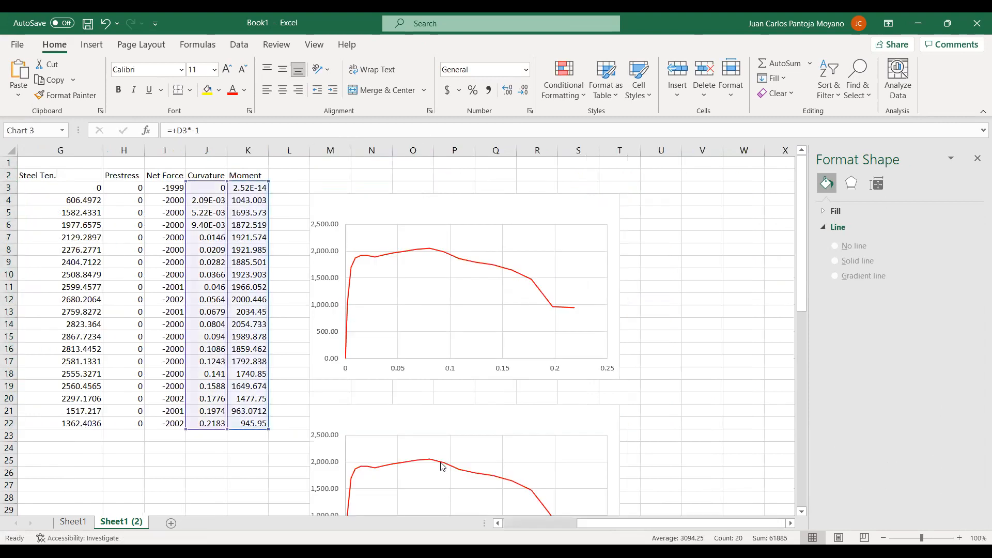
left_click_drag(619, 523, 560, 523)
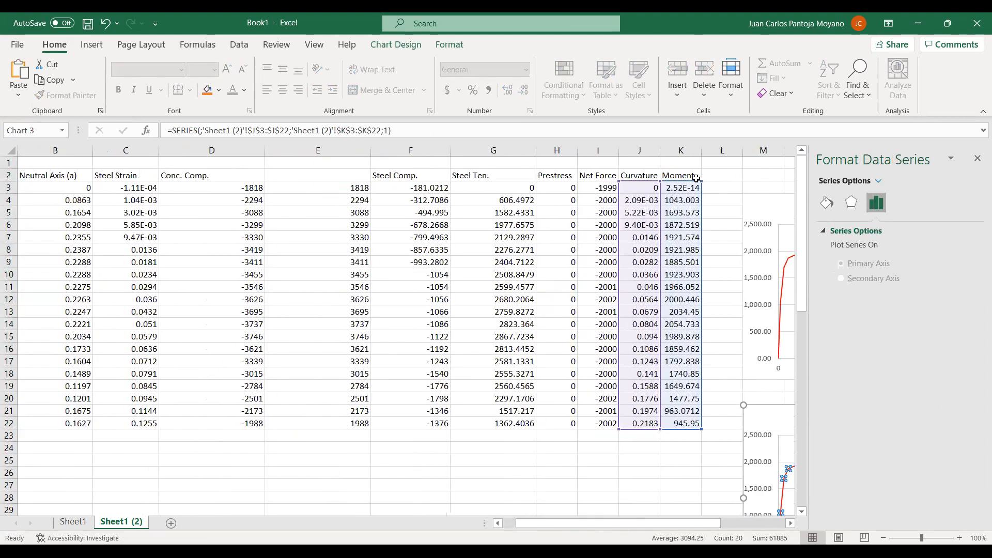
left_click_drag(649, 190, 557, 201)
left_click(783, 496)
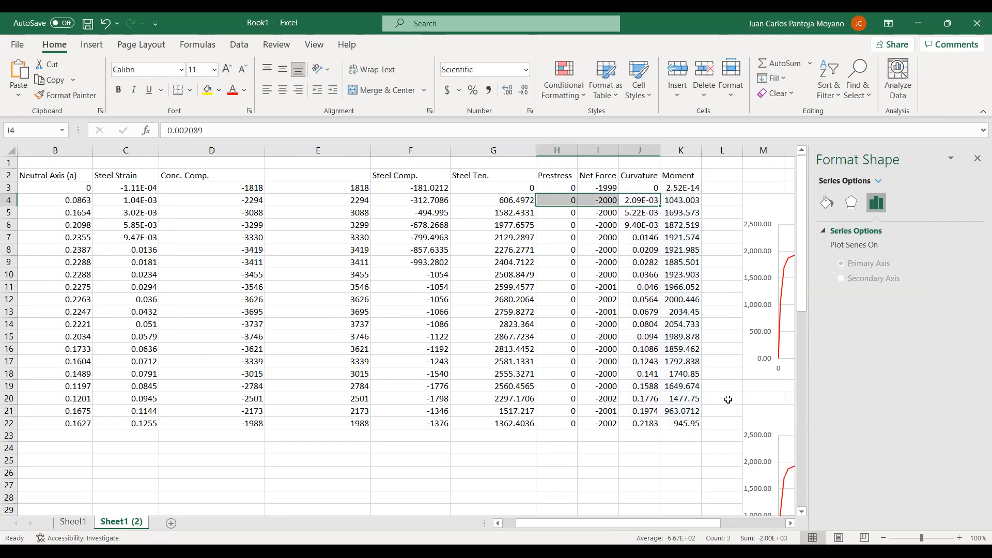
left_click(784, 485)
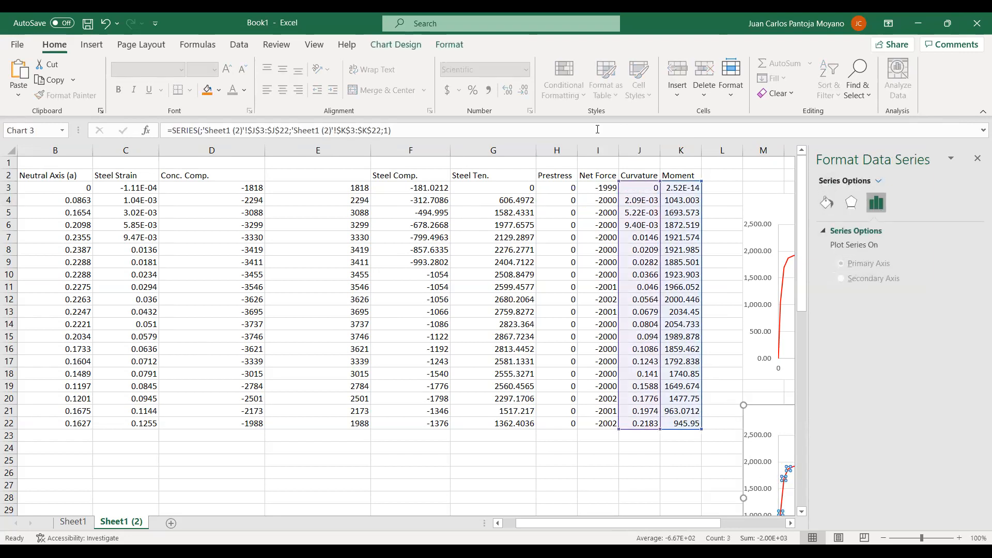
left_click_drag(619, 204, 328, 220)
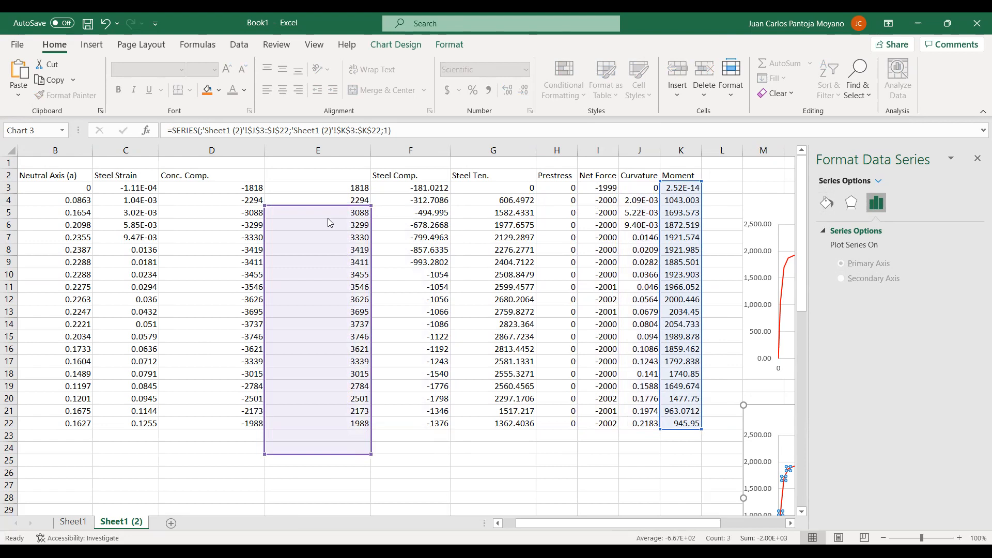
left_click_drag(328, 222, 600, 202)
left_click_drag(661, 214, 344, 213)
left_click_drag(639, 224, 672, 224)
left_click_drag(771, 421, 484, 308)
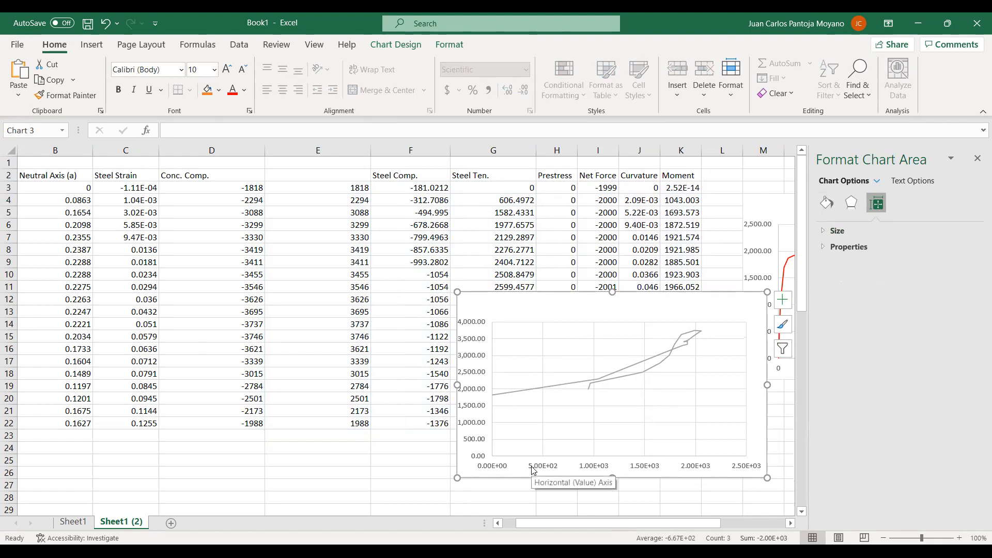
- Check the first and last formulas in column E and remove the second chart from the sheet
left_click(361, 188)
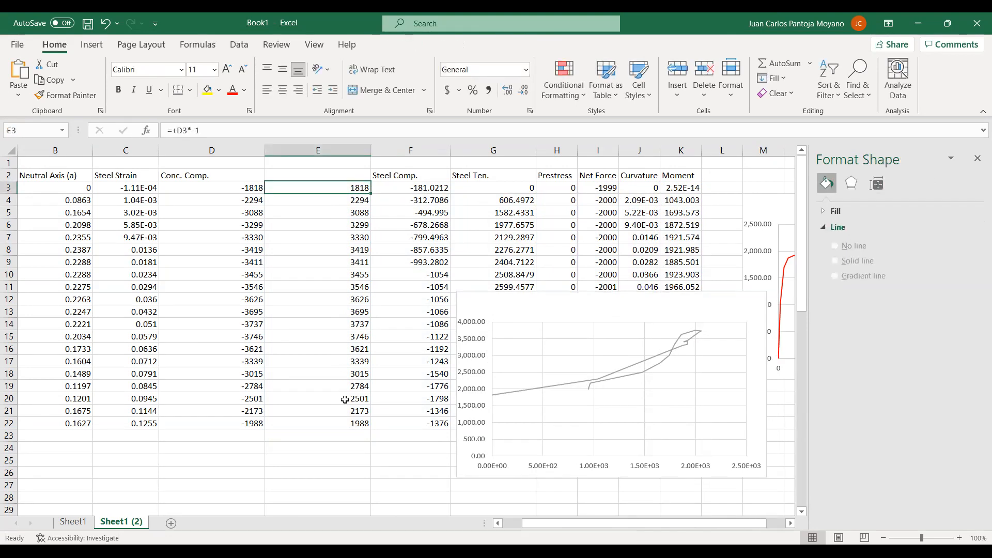
left_click(345, 425)
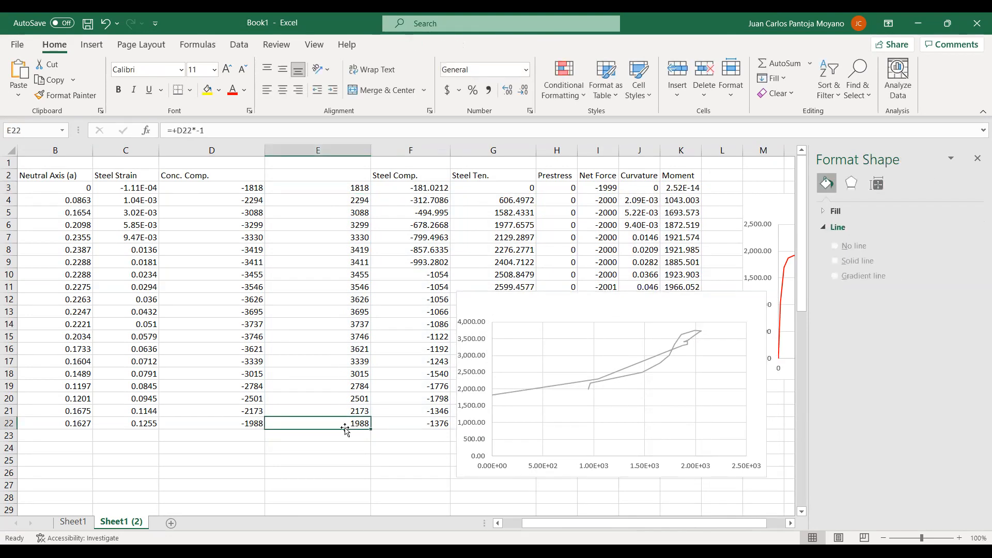
left_click(642, 365)
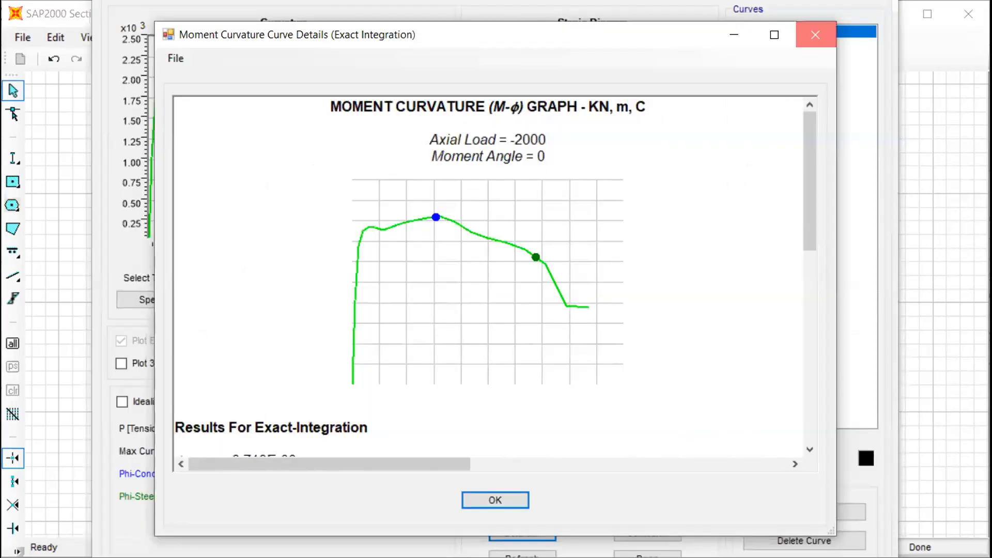
- Switch to SAP2000 Section Designer, close the moment–curvature windows and open the section's interaction surface
key("Return")
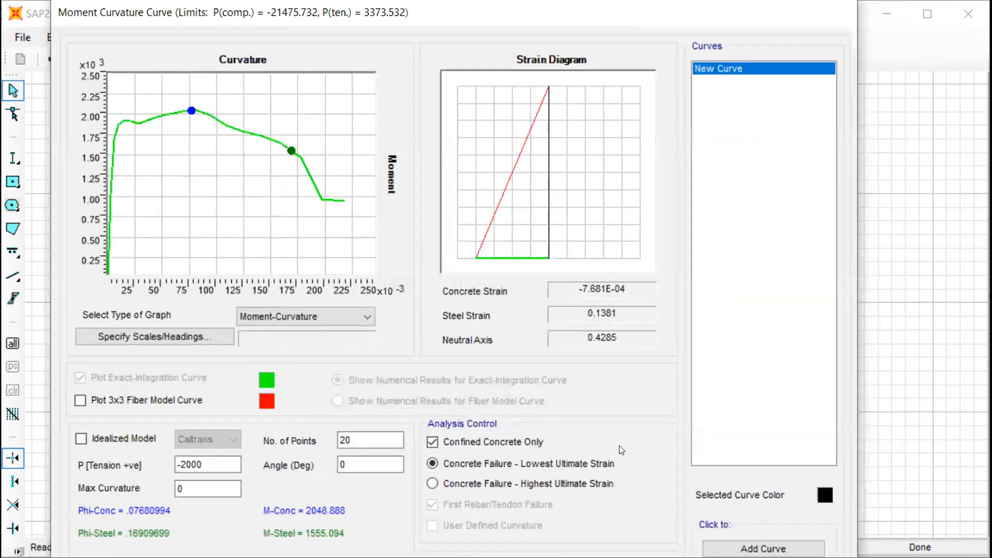
key("Escape")
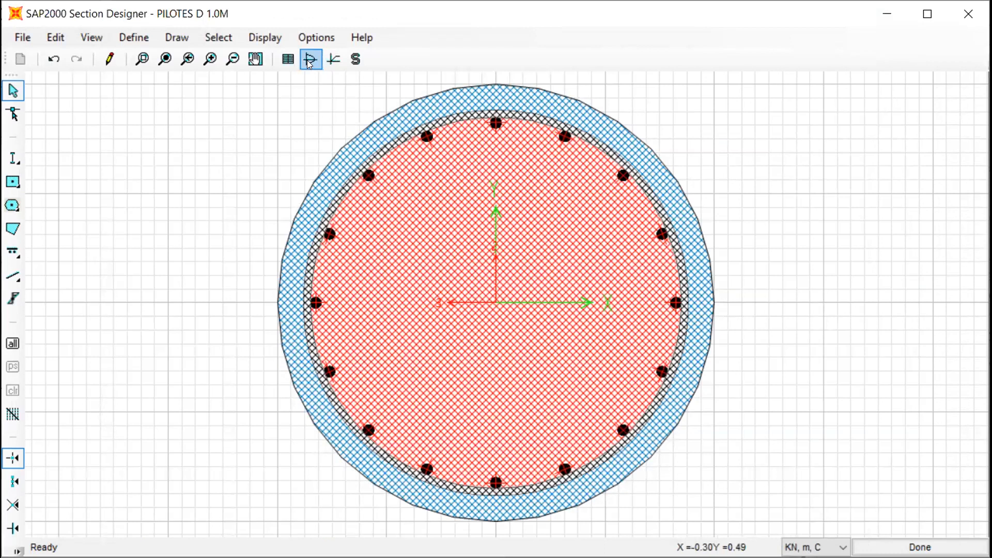
left_click(308, 58)
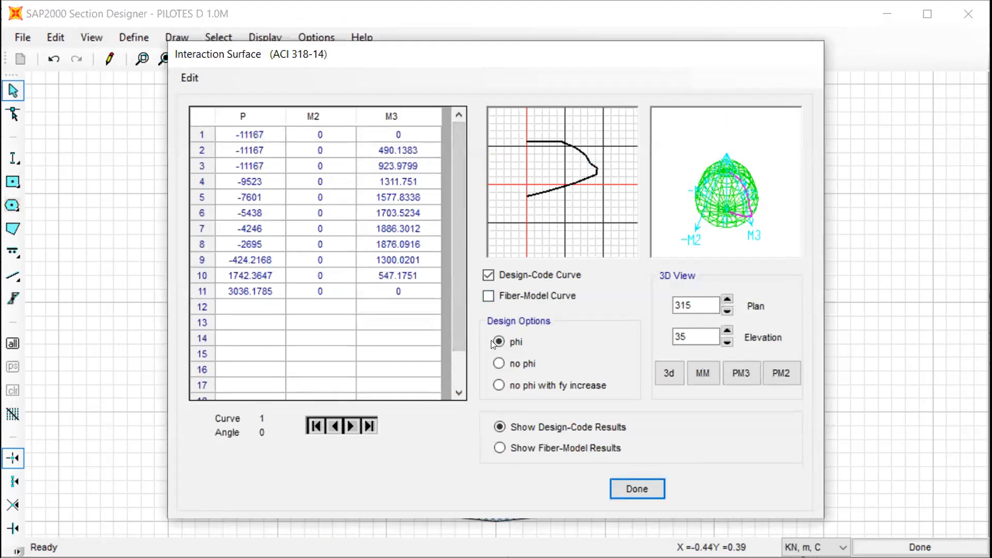
- Set the interaction surface to no phi with only the fiber-model curve shown, and copy all its table values
left_click(498, 364)
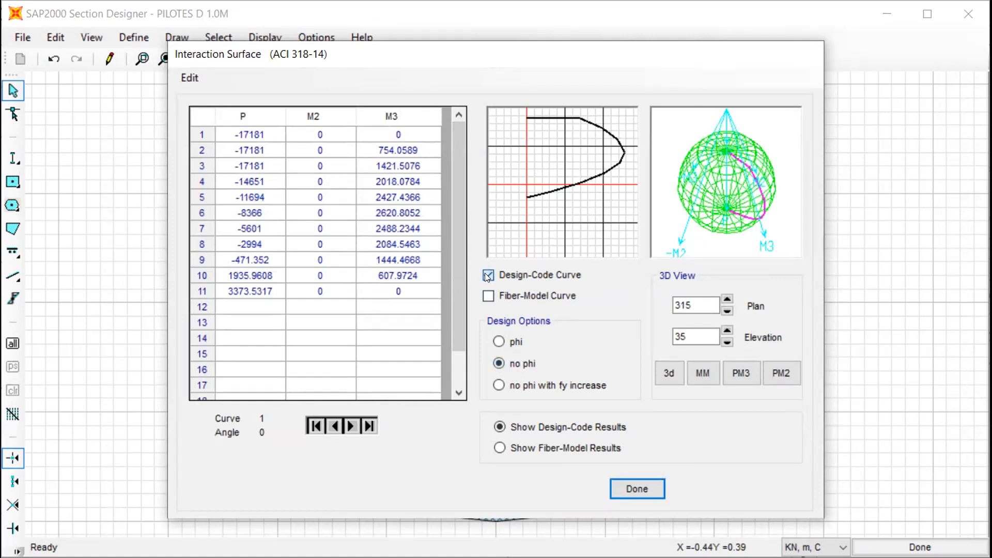
left_click(488, 296)
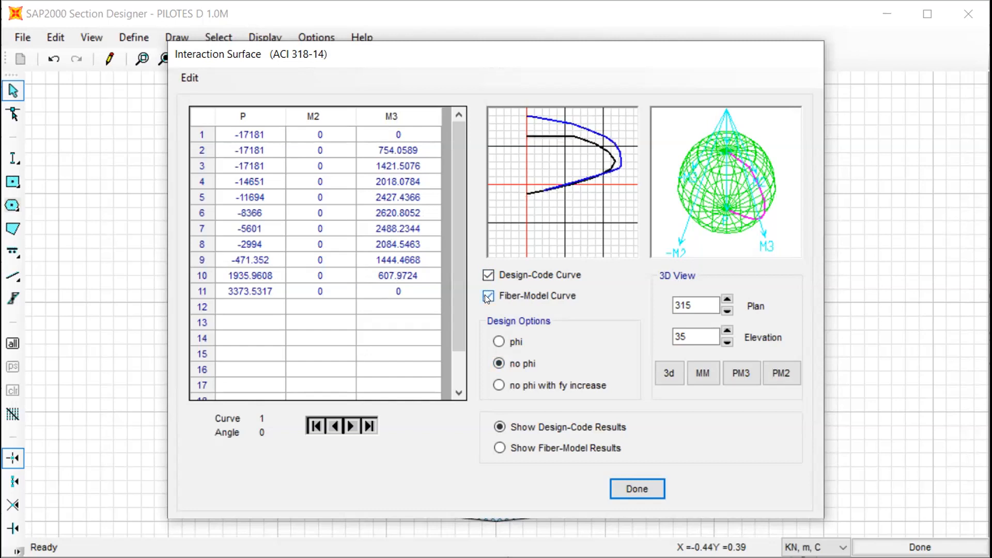
left_click(488, 275)
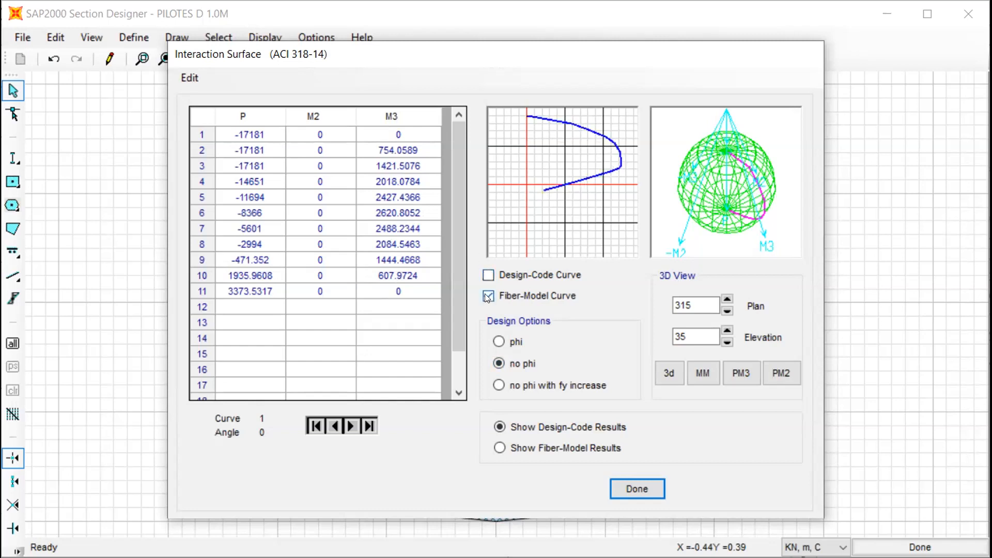
left_click(487, 297)
left_click(488, 296)
left_click(488, 275)
left_click(191, 77)
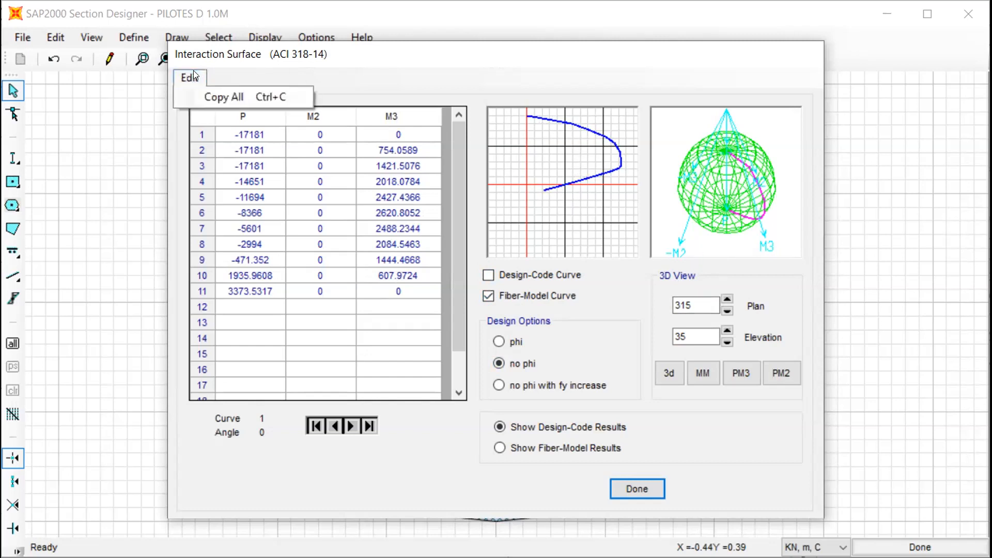
left_click(208, 99)
- Rotate the 3D view of the interaction surface to a plan angle of 310 and an elevation of 25
left_click(728, 300)
left_click_drag(727, 299, 728, 300)
left_click(722, 327)
left_click(722, 327)
left_click(722, 328)
left_click(722, 328)
left_click(722, 328)
left_click(722, 341)
left_click(722, 340)
left_click(722, 341)
left_click(722, 341)
left_click(722, 341)
left_click(722, 341)
left_click(722, 341)
left_click(722, 341)
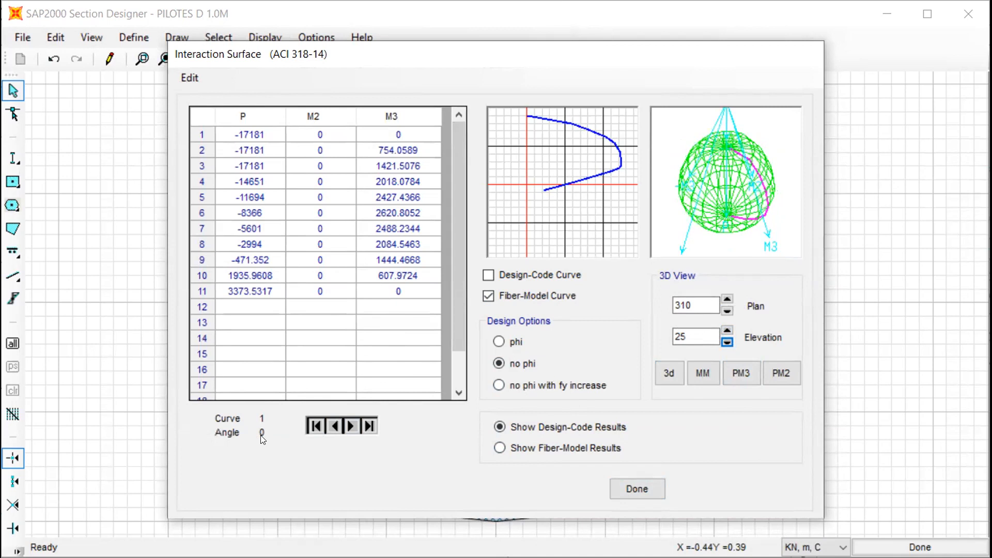
- Examine the interaction curves one by one up to curve 7 at 90°, and return to the Excel sheet
left_click(351, 426)
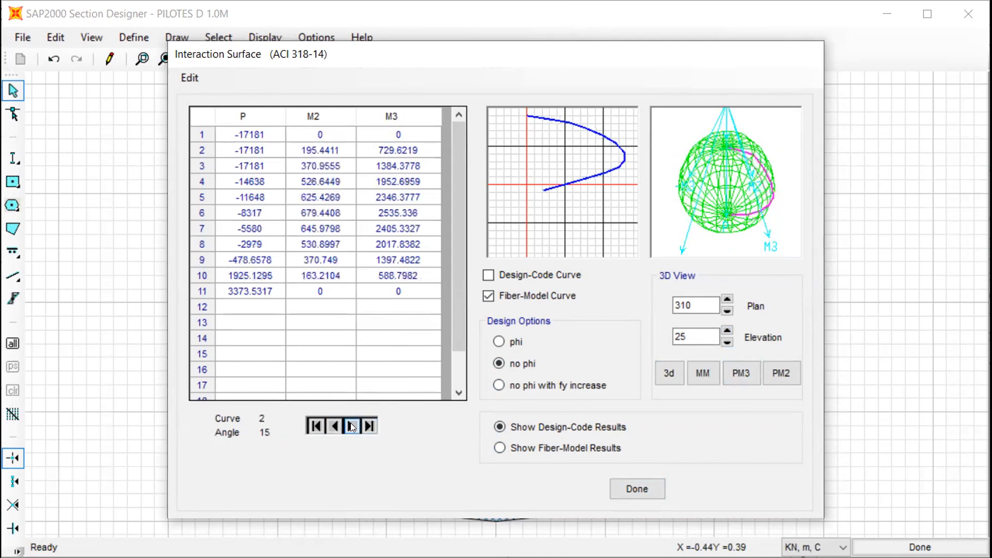
left_click(351, 426)
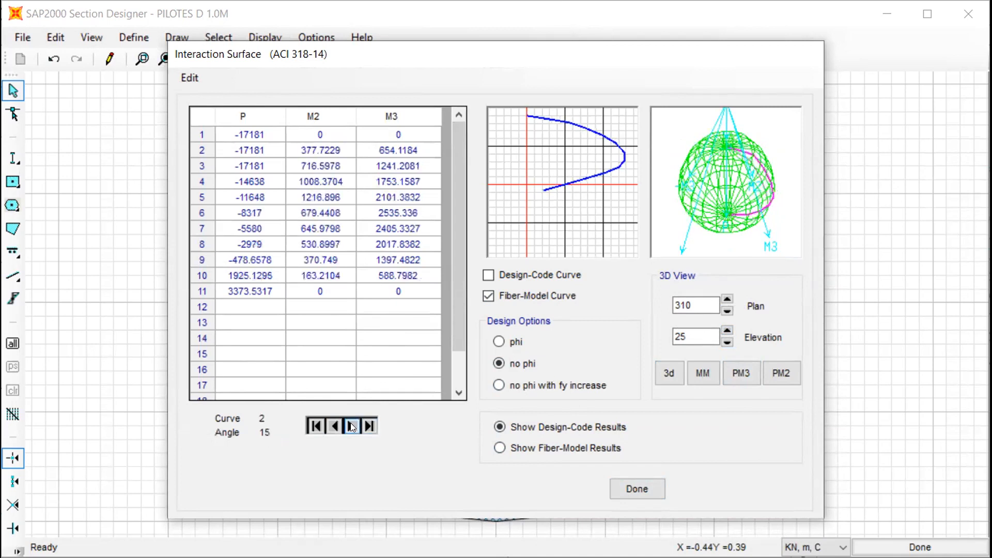
left_click(351, 426)
left_click(352, 426)
left_click(352, 426)
left_click(351, 425)
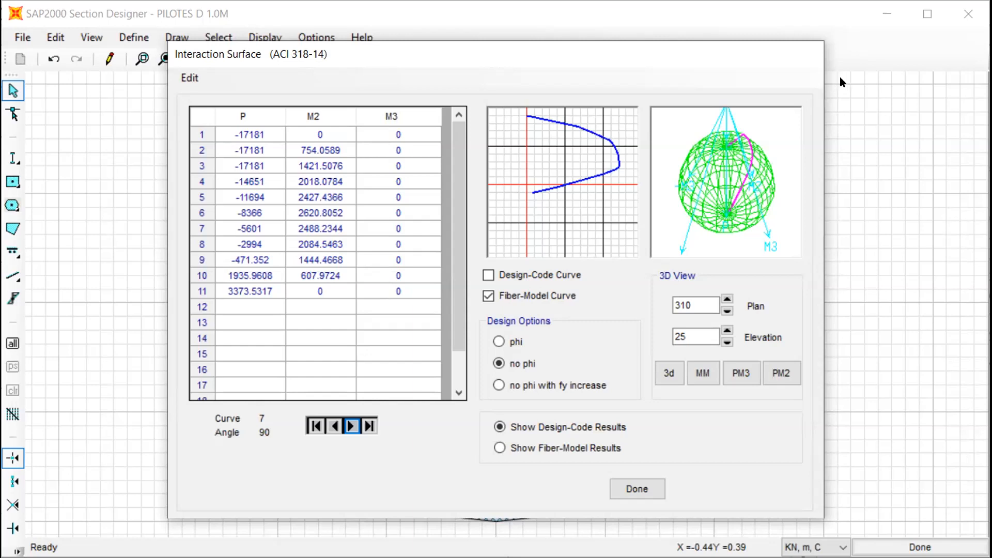
left_click(636, 491)
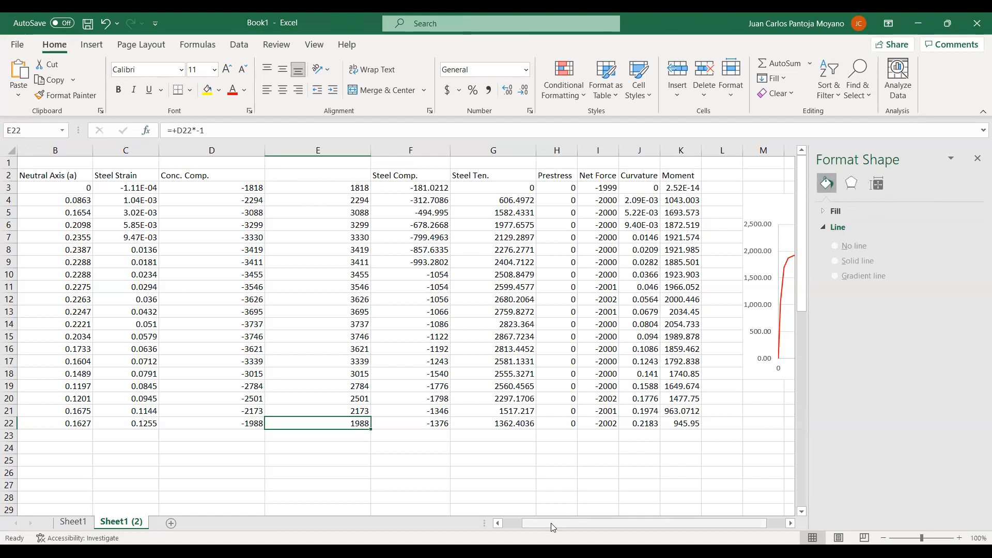
left_click_drag(551, 523, 532, 523)
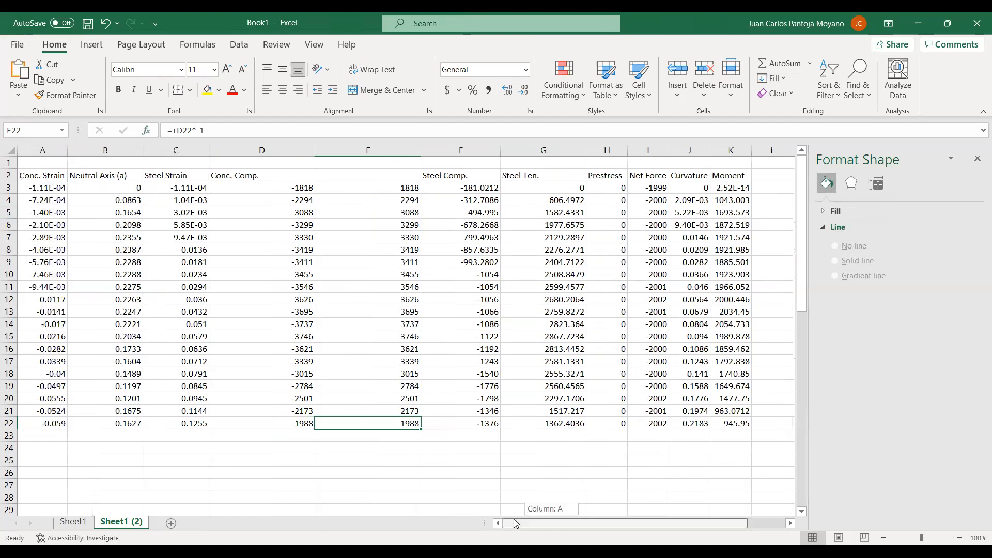
left_click(44, 149)
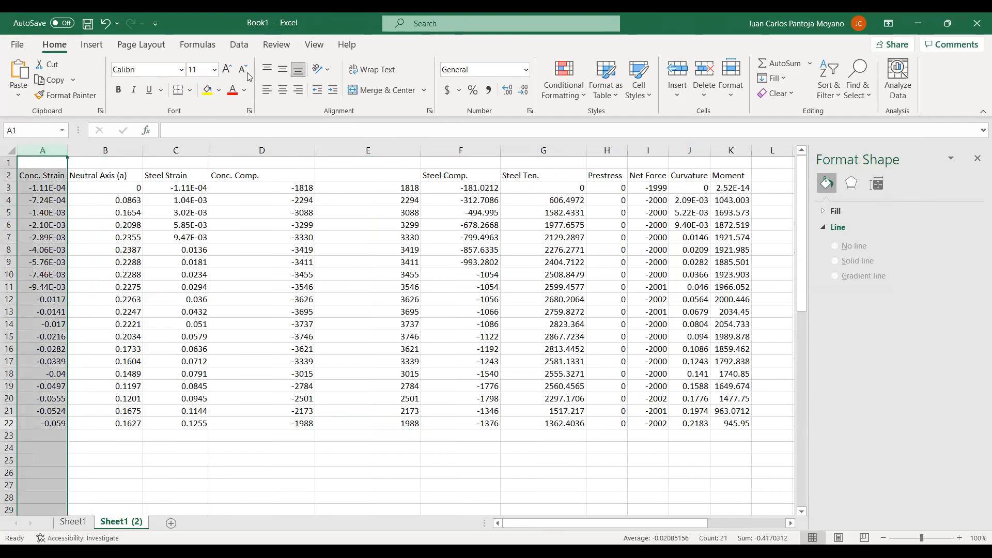
left_click(208, 92)
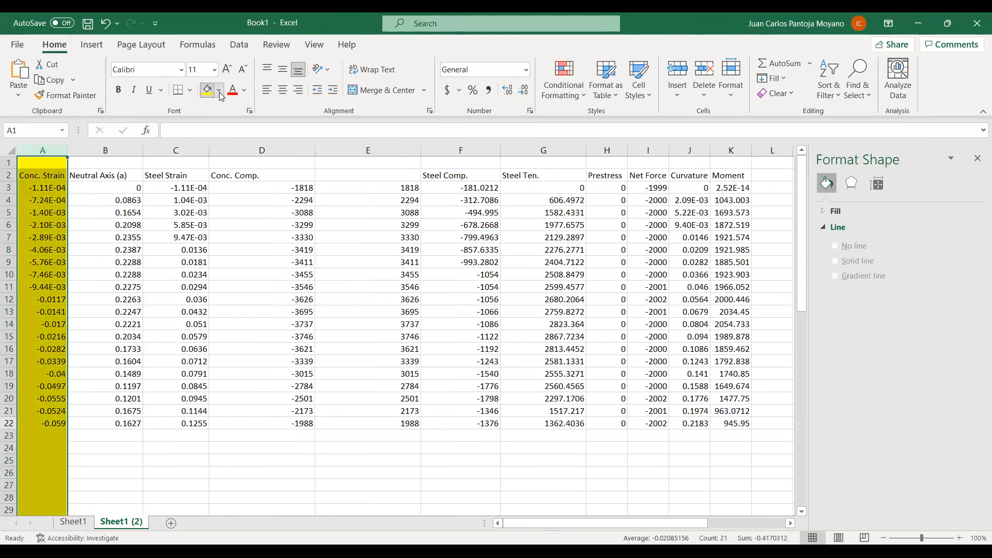
key("ctrl+z")
- Highlight the Conc. Strain and Steel Strain headers in A2 and C2 with a yellow fill
left_click(57, 176)
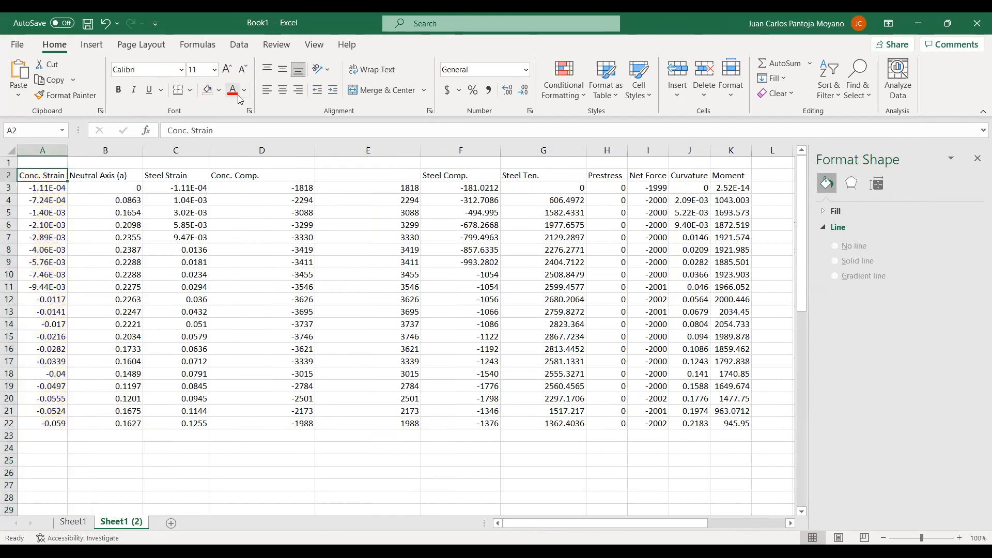
left_click(219, 90)
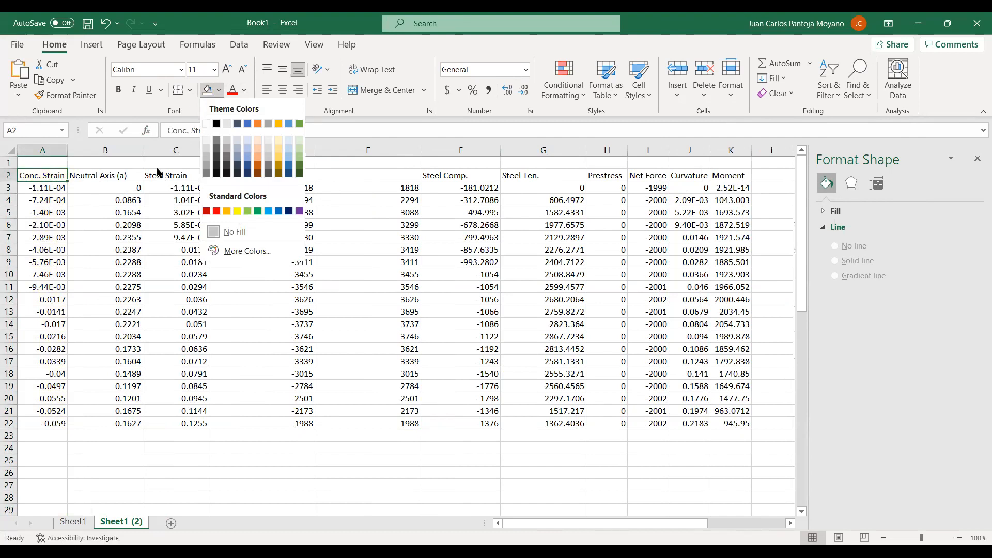
left_click(237, 210)
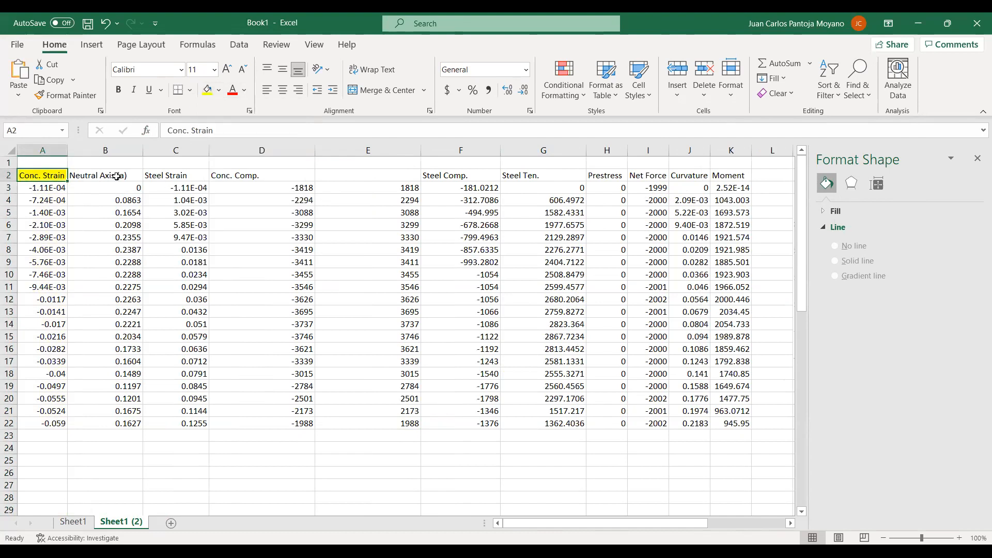
key("Right")
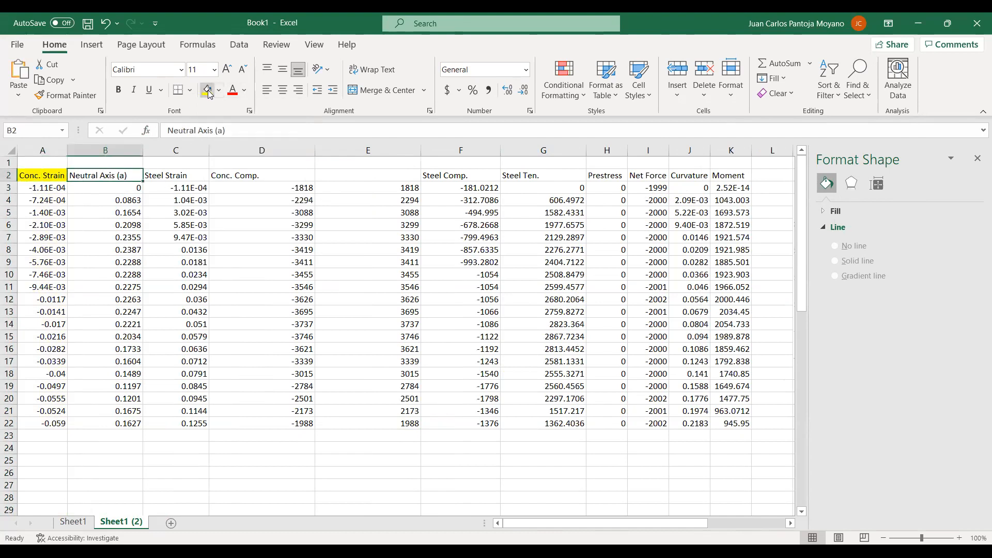
left_click(171, 178)
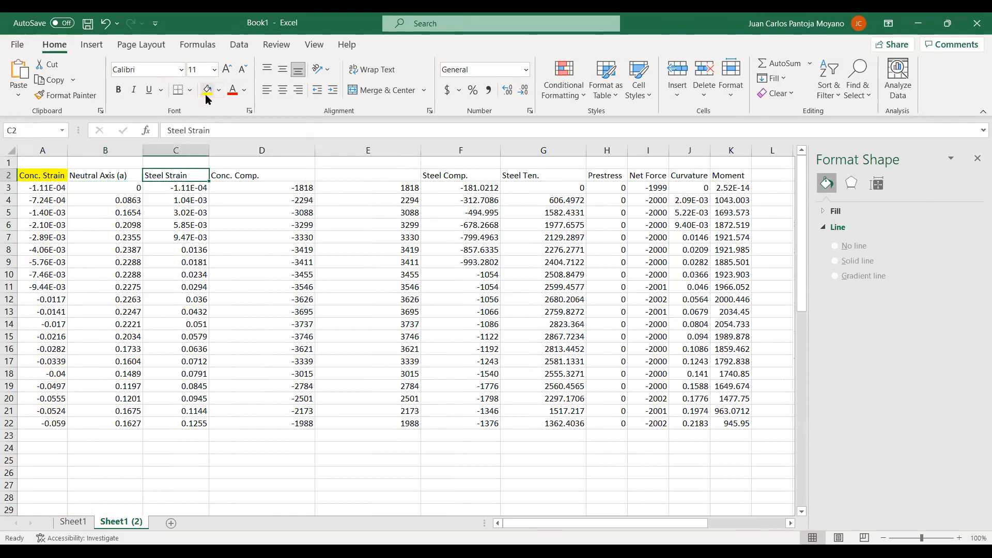
left_click(208, 90)
- Format the Steel Strain column as Number with four decimal places
left_click(176, 150)
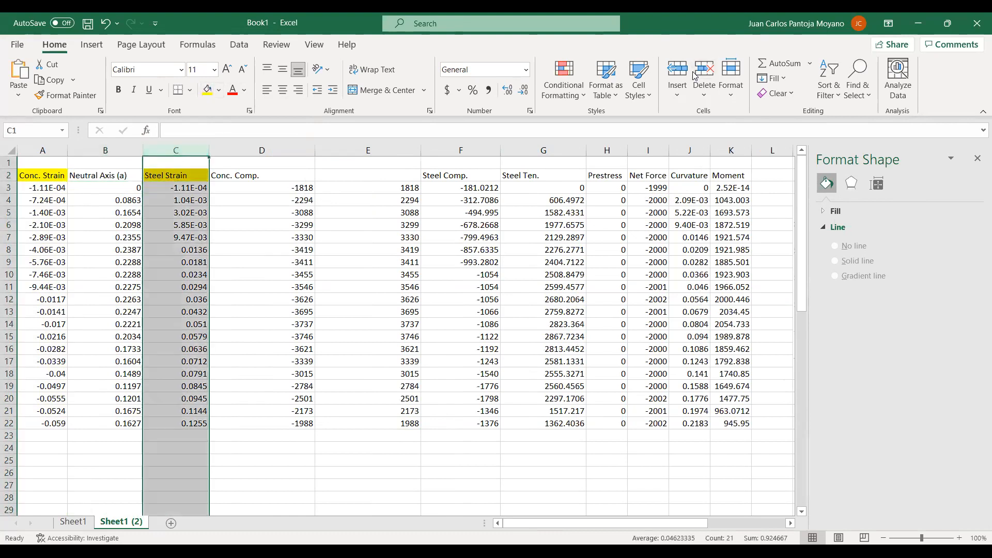
left_click(526, 69)
left_click(478, 124)
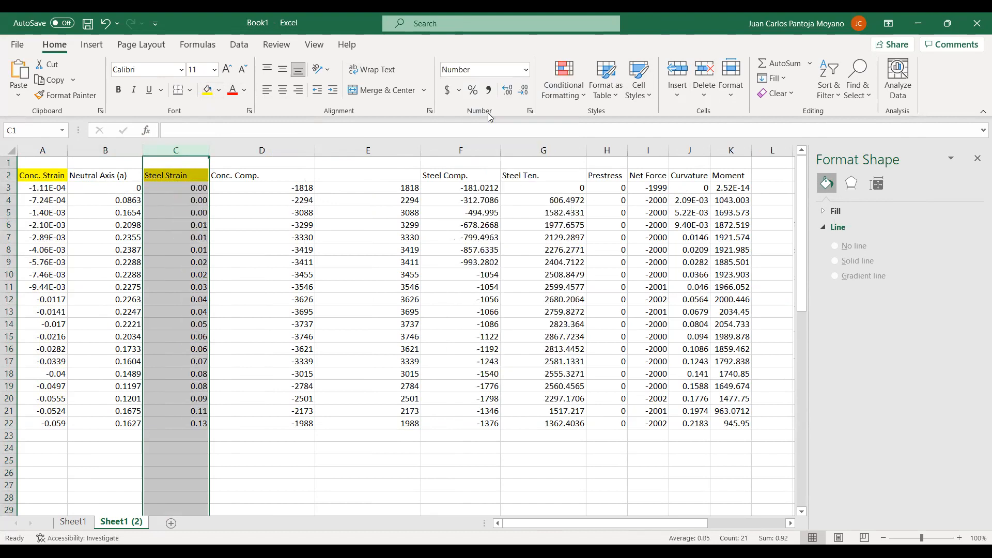
left_click(506, 91)
left_click(506, 91)
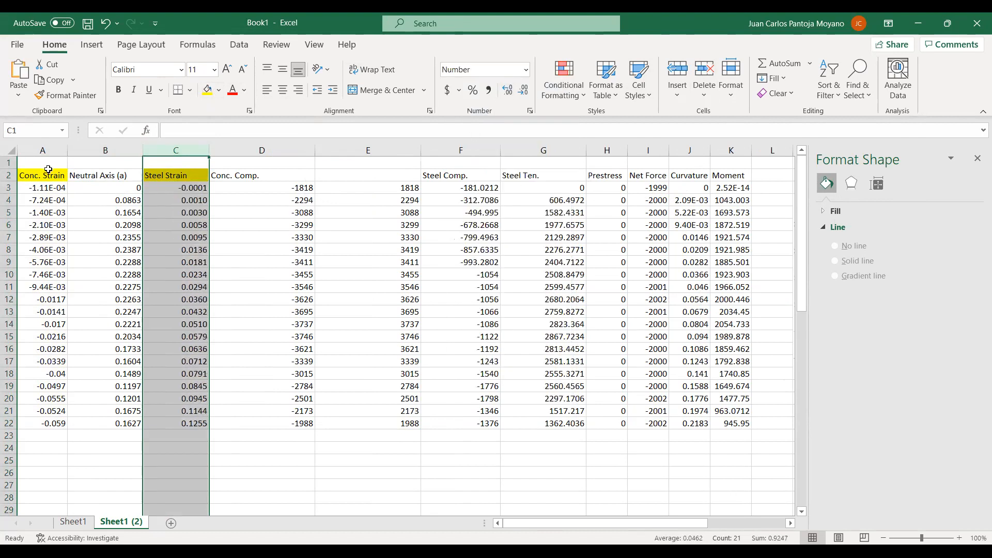
- Format the Conc. Strain values in A3:A22 as Number with five decimal places
left_click(49, 150)
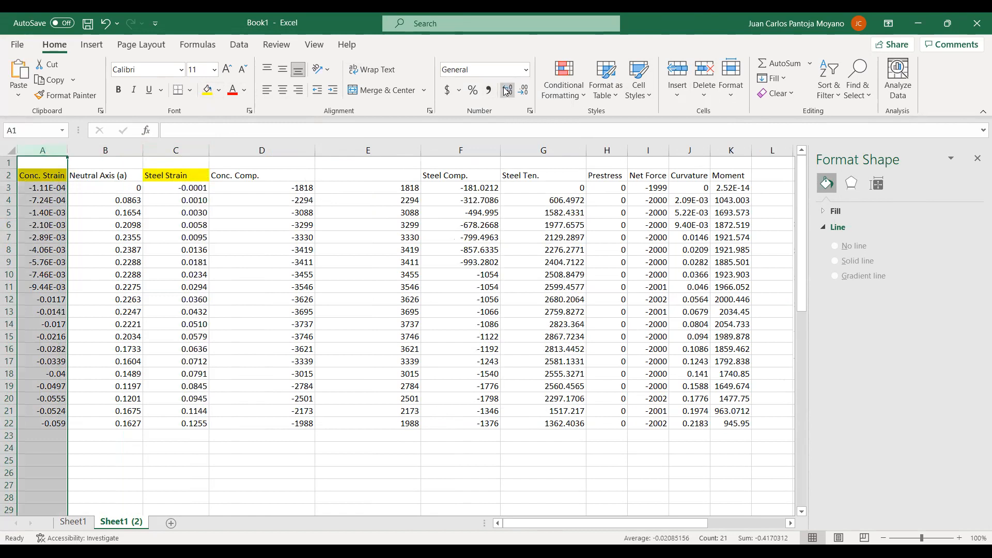
left_click_drag(53, 184, 36, 424)
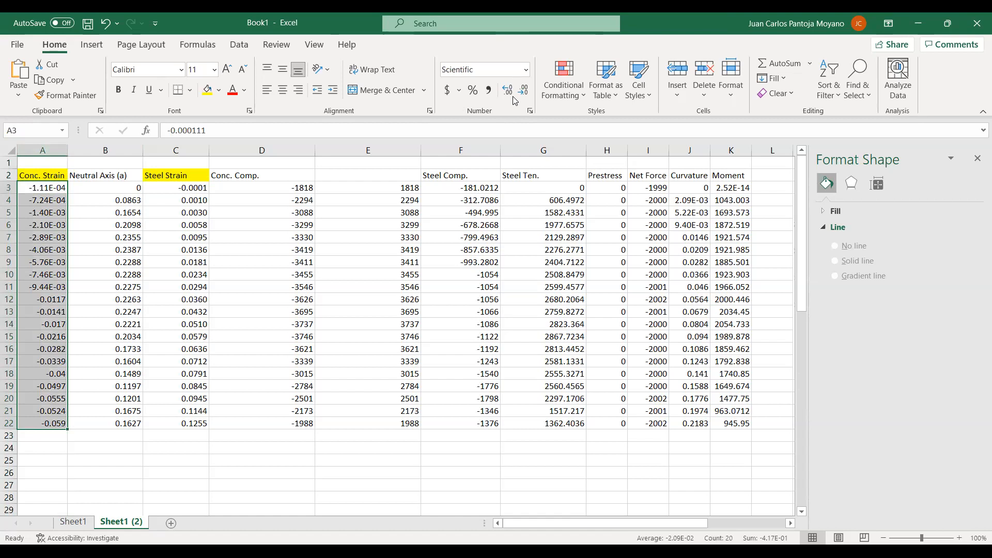
left_click(509, 90)
left_click(509, 90)
left_click(514, 76)
left_click(478, 133)
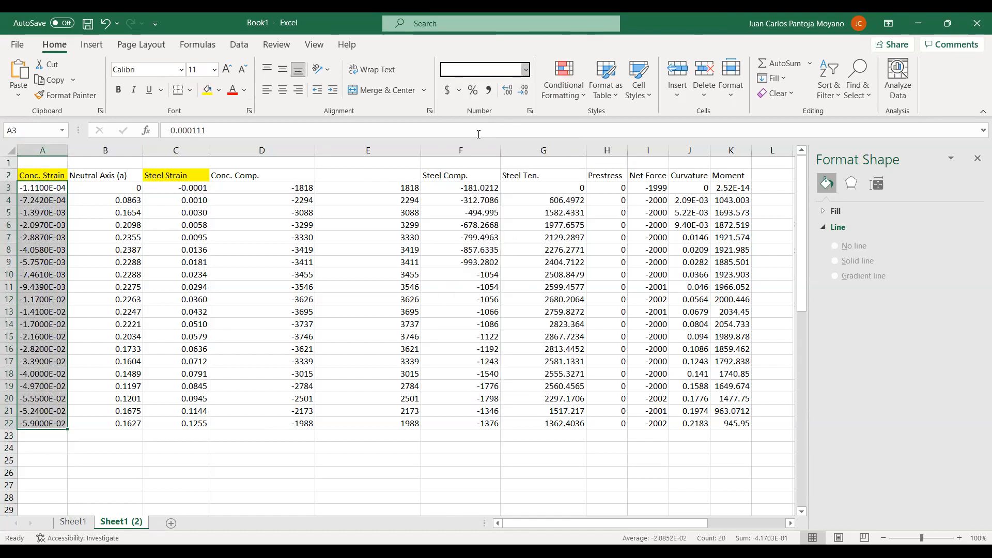
left_click(507, 90)
left_click(507, 90)
left_click(506, 90)
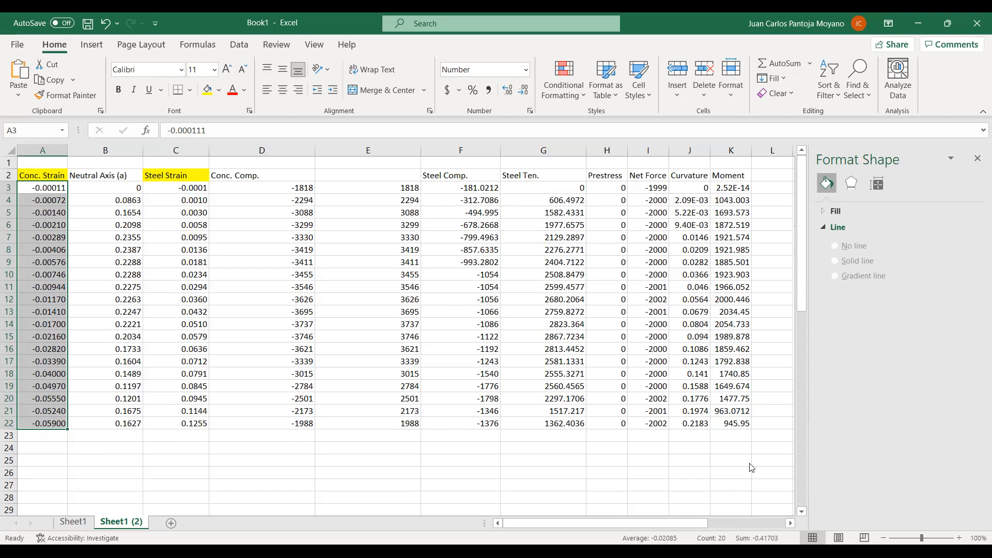
- Switch to SAP2000 and inspect the ultimate strains of the pile's A615Gr60 steel curve and the Mander-Confined concrete model
key("alt+Tab")
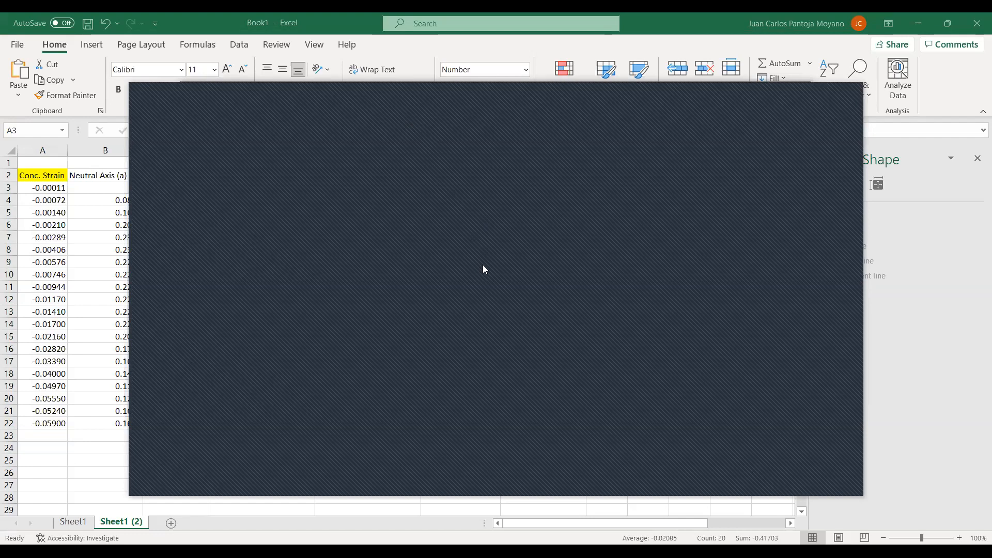
right_click(482, 264)
left_click(527, 387)
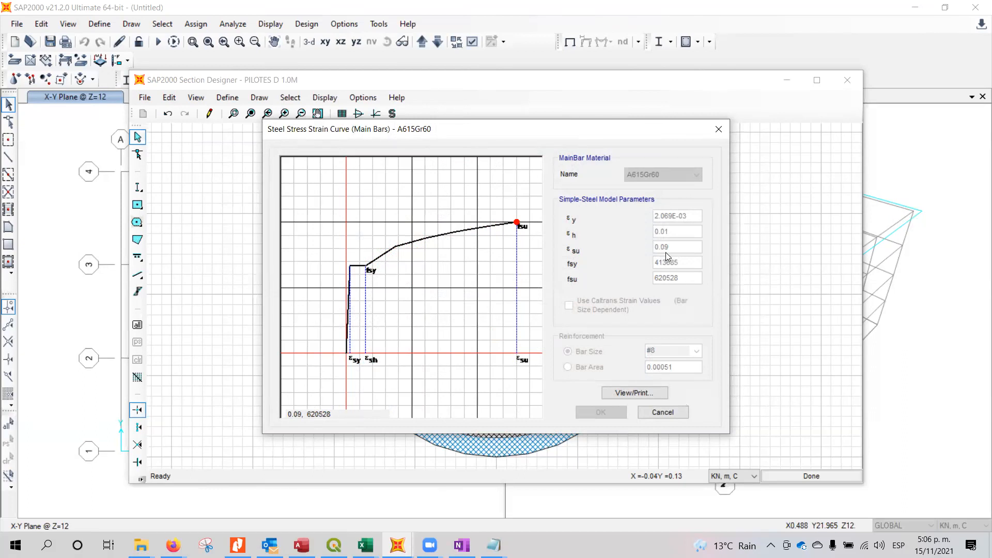
left_click(663, 412)
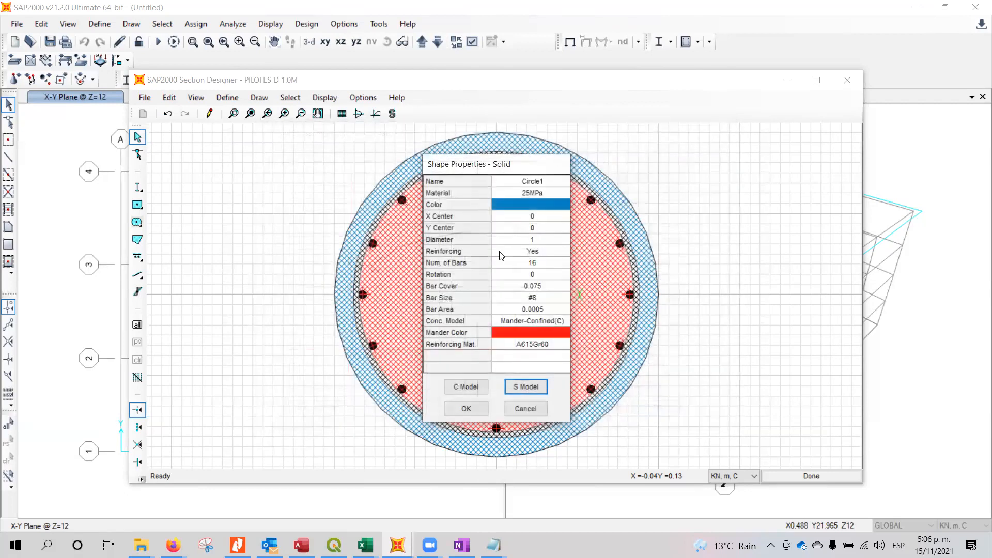
left_click(540, 193)
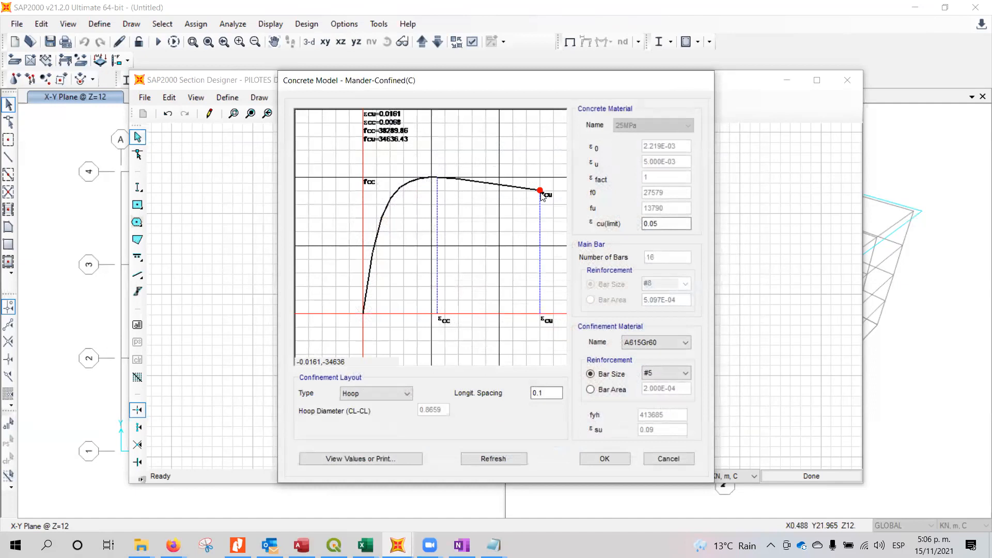
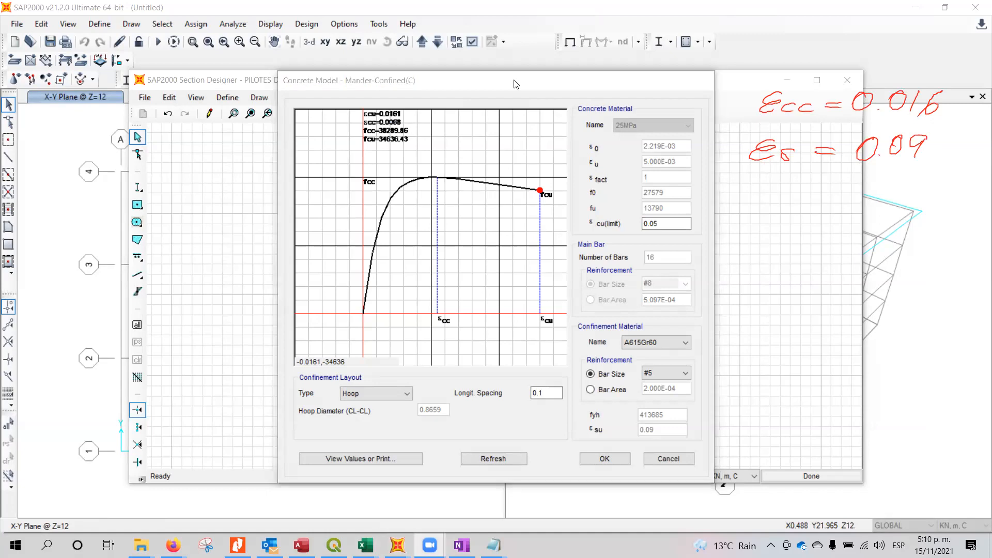
- Return to Excel and highlight the Conc. Strain value in A14 with a yellow fill
key("alt+Tab")
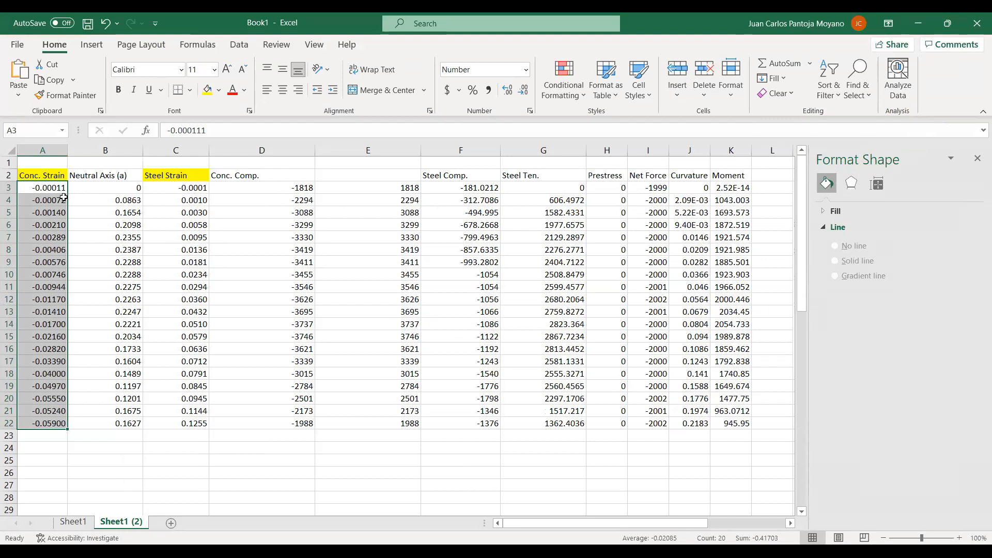
left_click(52, 188)
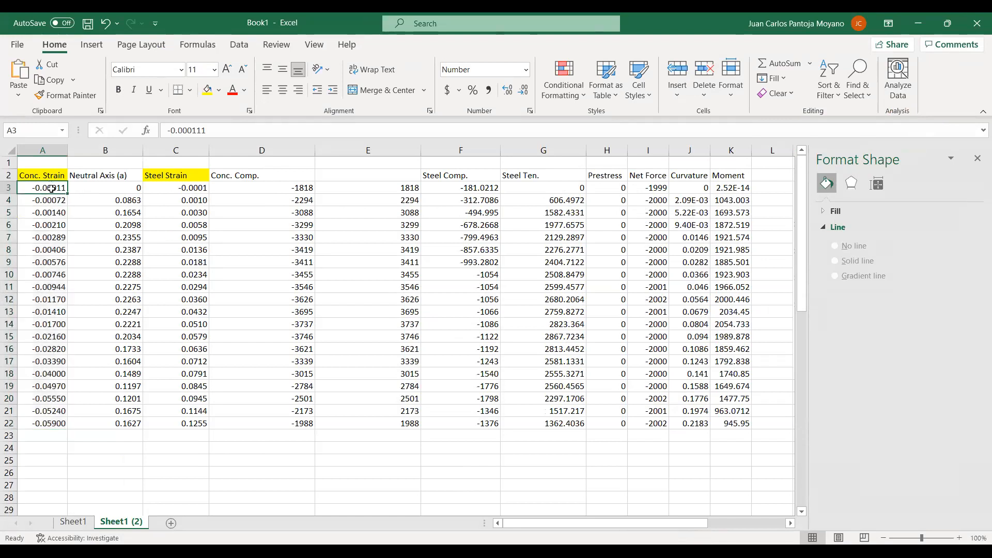
key("Down")
key("Down")
key("Down")
key("Down")
key("Down")
key("Down")
key("Down")
key("Down")
key("Down")
key("Down")
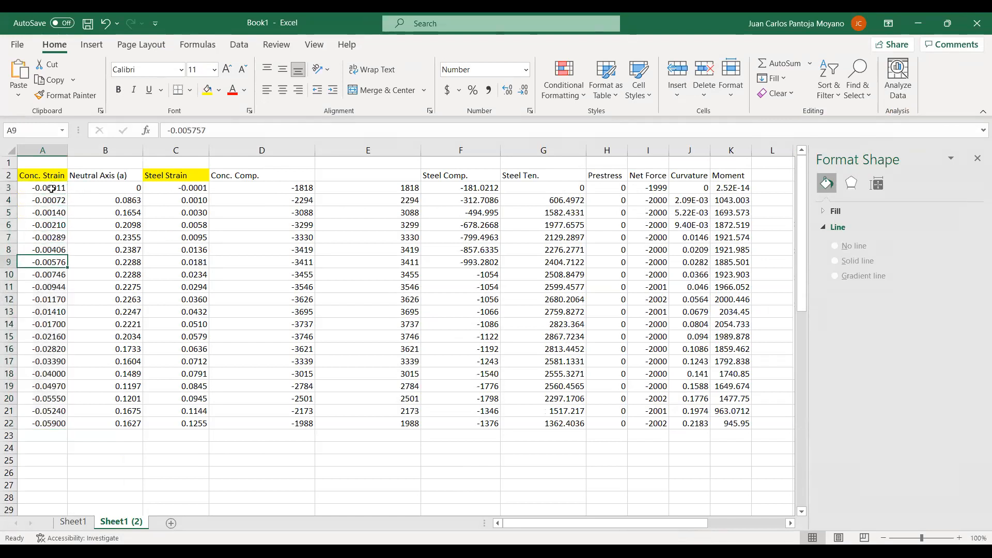
key("Down")
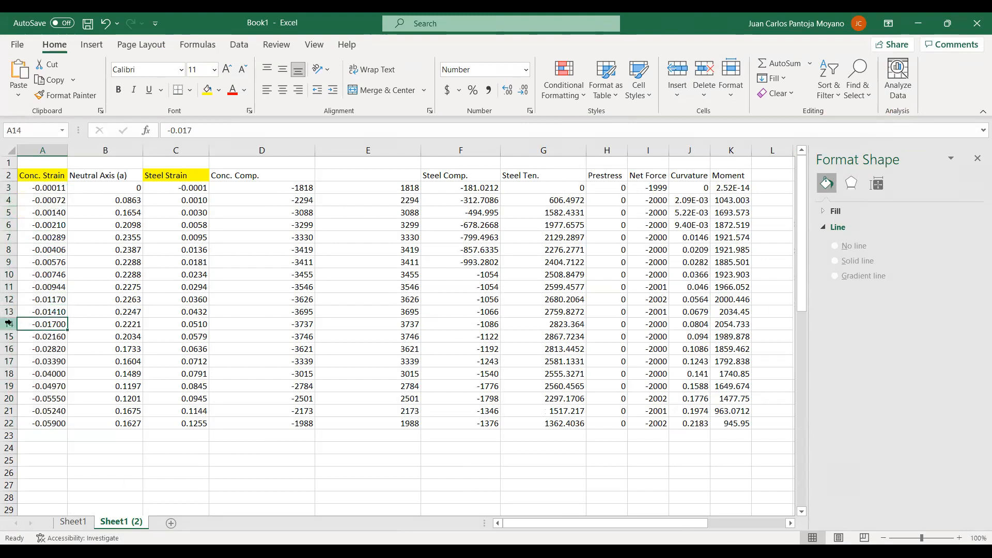
left_click(206, 90)
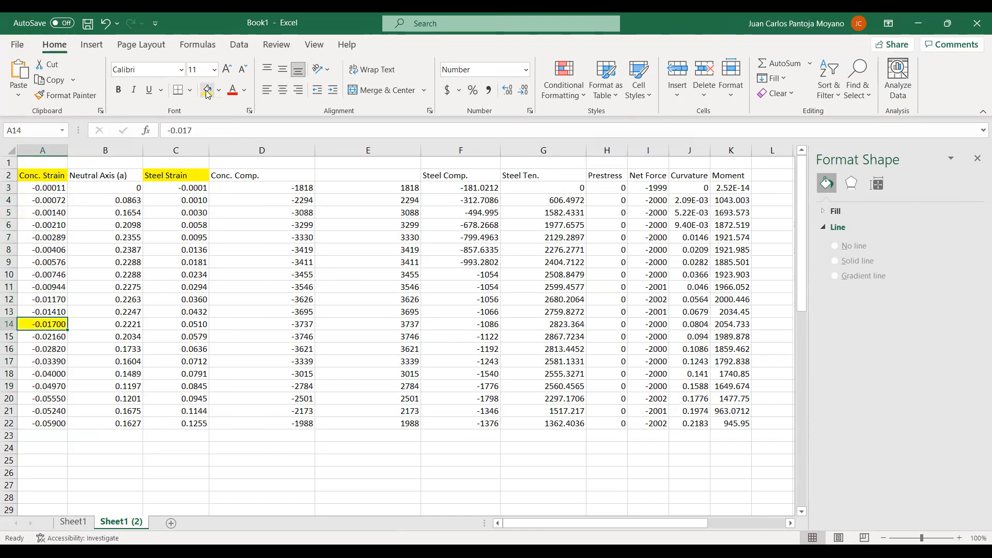
- Highlight the Steel Strain value in C20 with a yellow fill
left_click(179, 188)
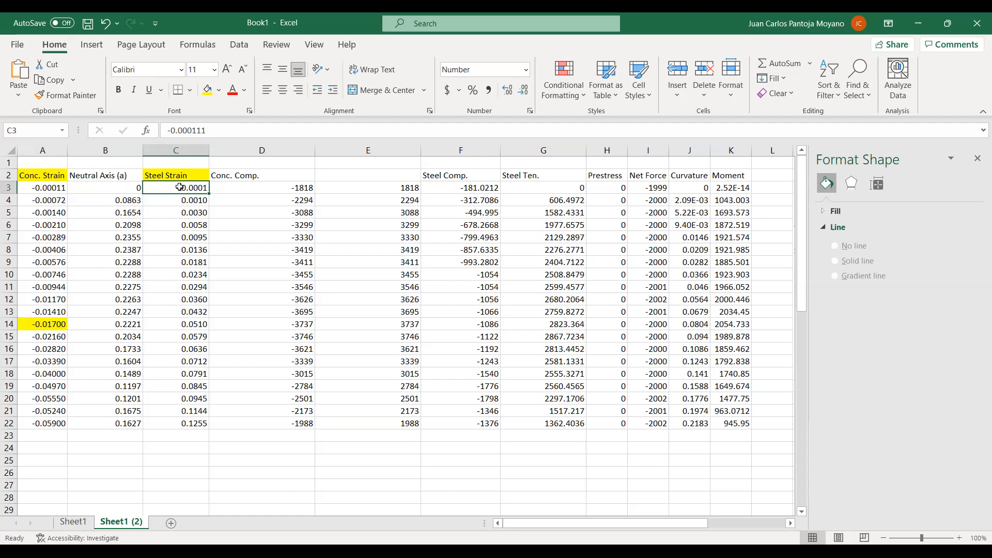
key("Down")
key("Down")
key("Down")
key("Down")
key("Down")
key("Down")
key("Down")
key("Down")
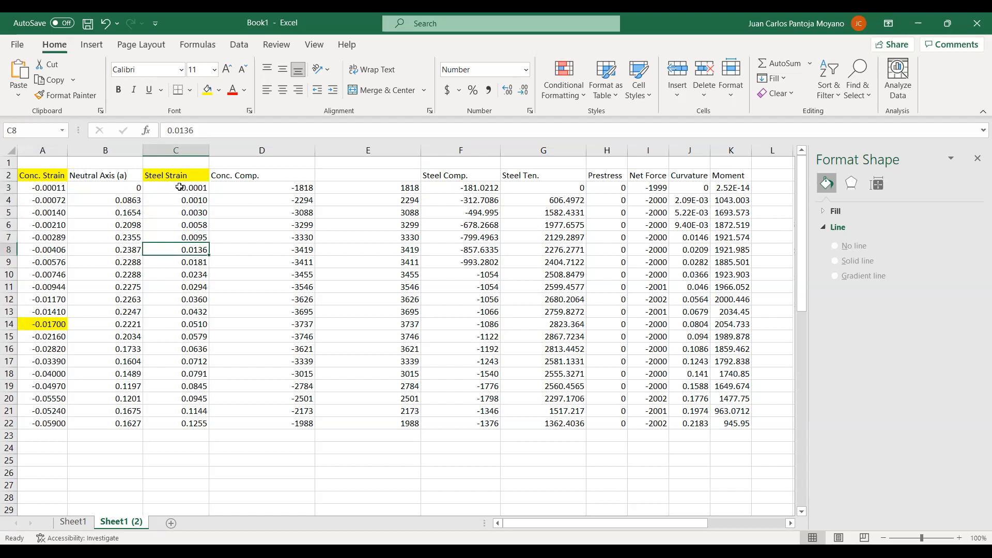
key("Down")
key("Down")
key("Down")
key("Down")
key("Down")
key("Down")
key("Down")
key("Down")
key("Down")
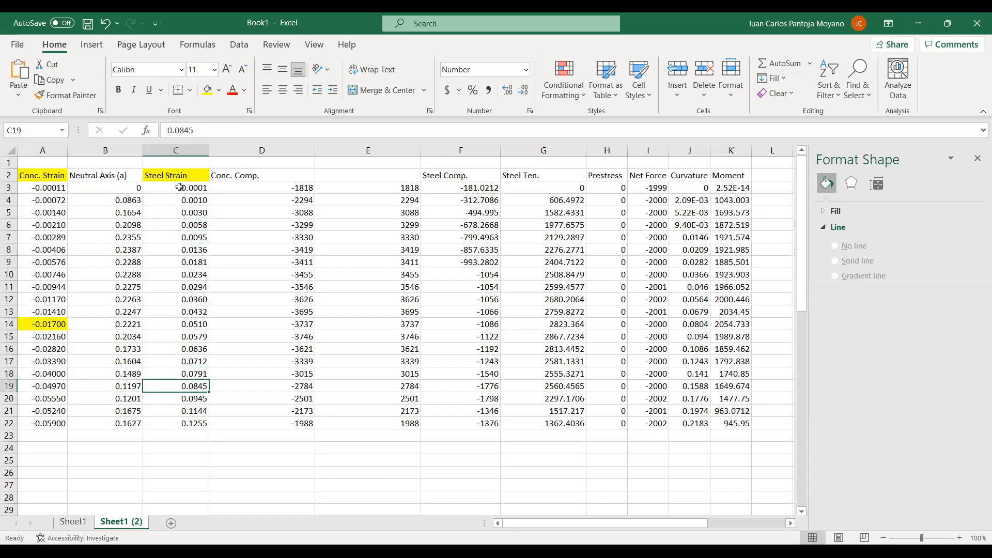
key("Up")
key("Down")
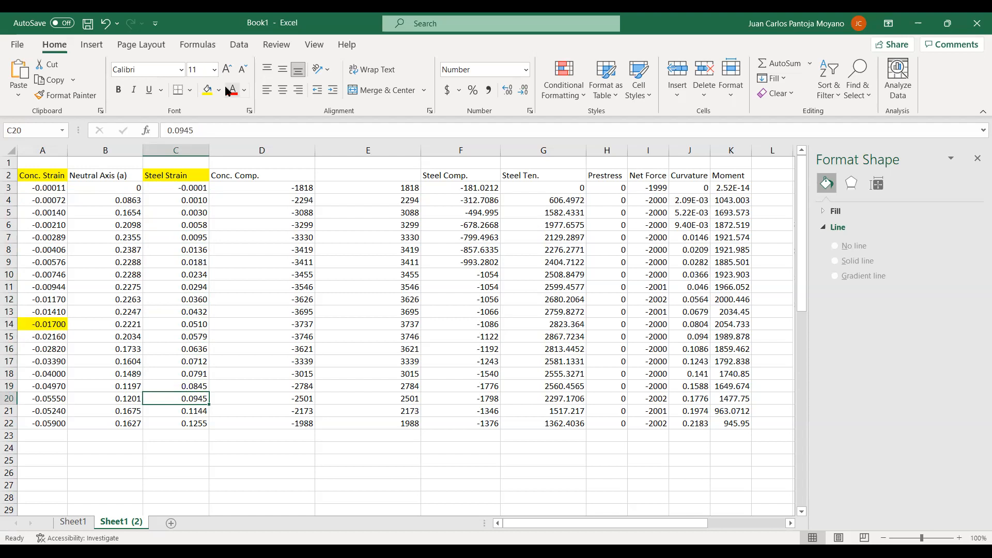
left_click(207, 90)
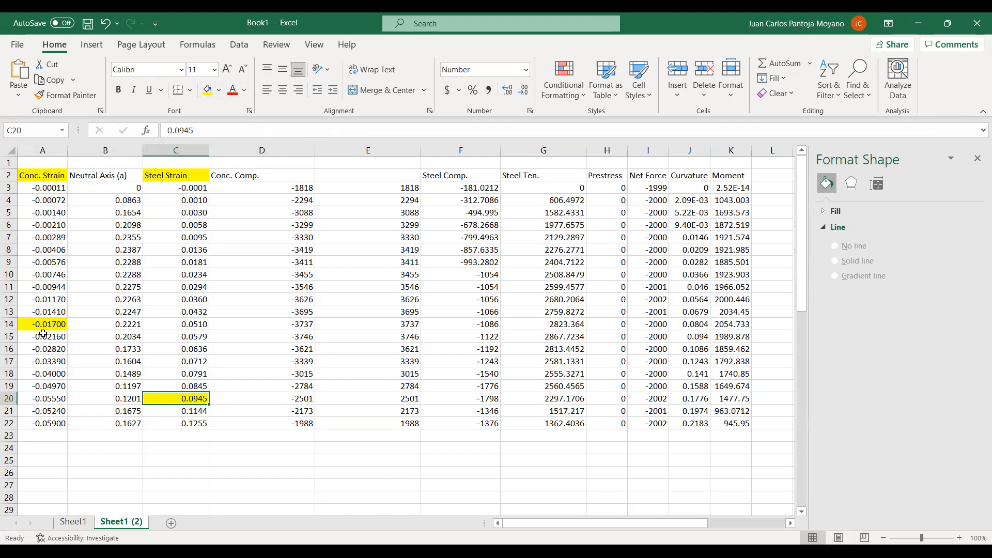
left_click(44, 336)
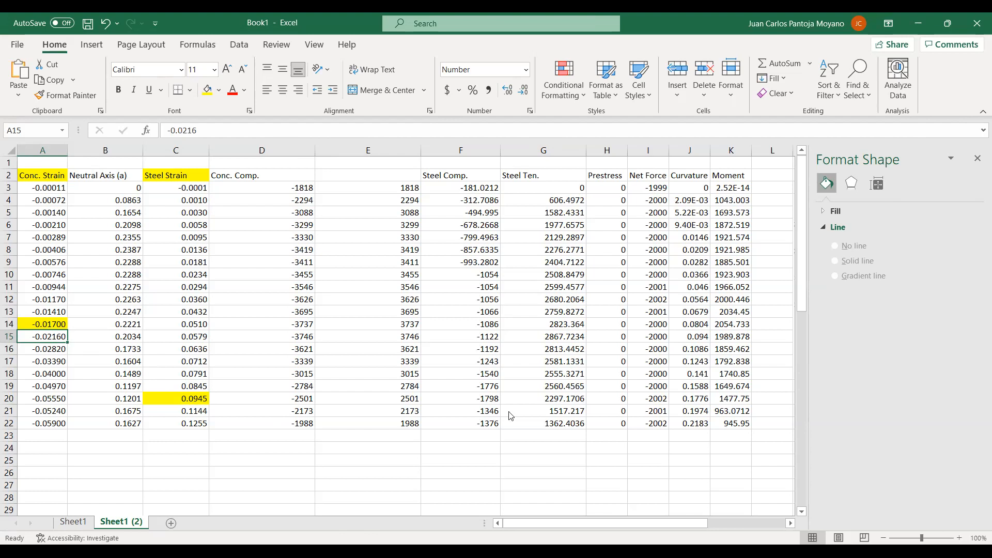
key("alt+Tab")
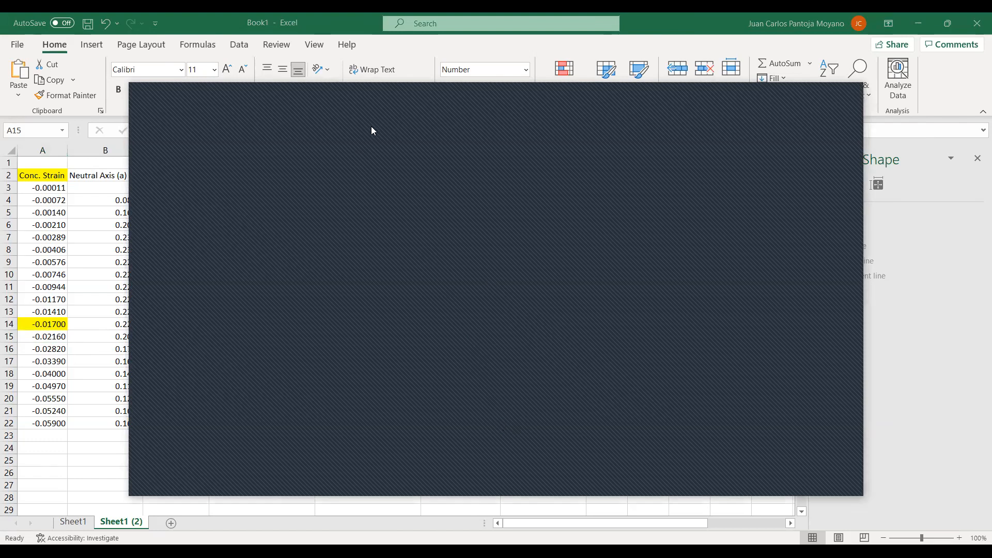
left_click(319, 216)
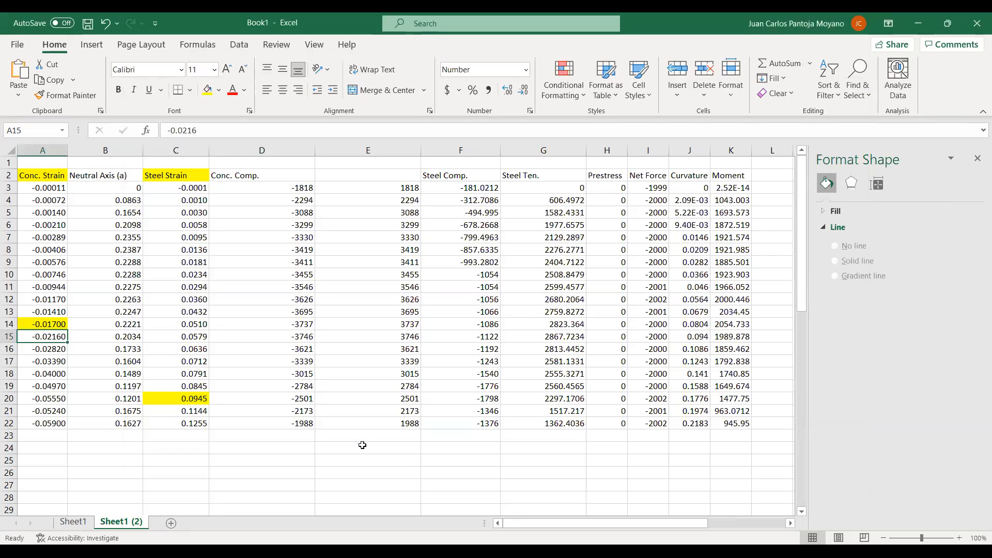
- Clear the contents of all result rows below row 14, A15 through K22
left_click(46, 325)
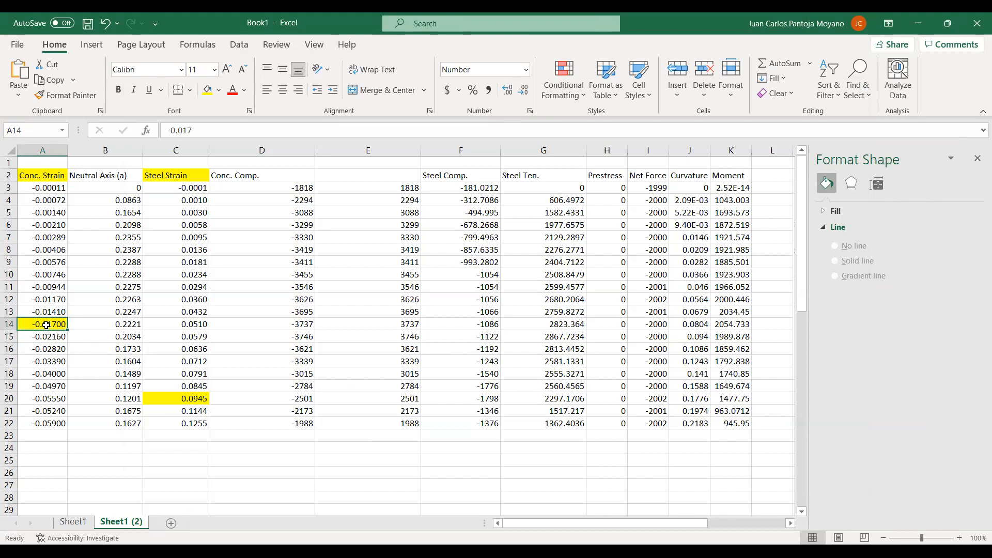
key("Return")
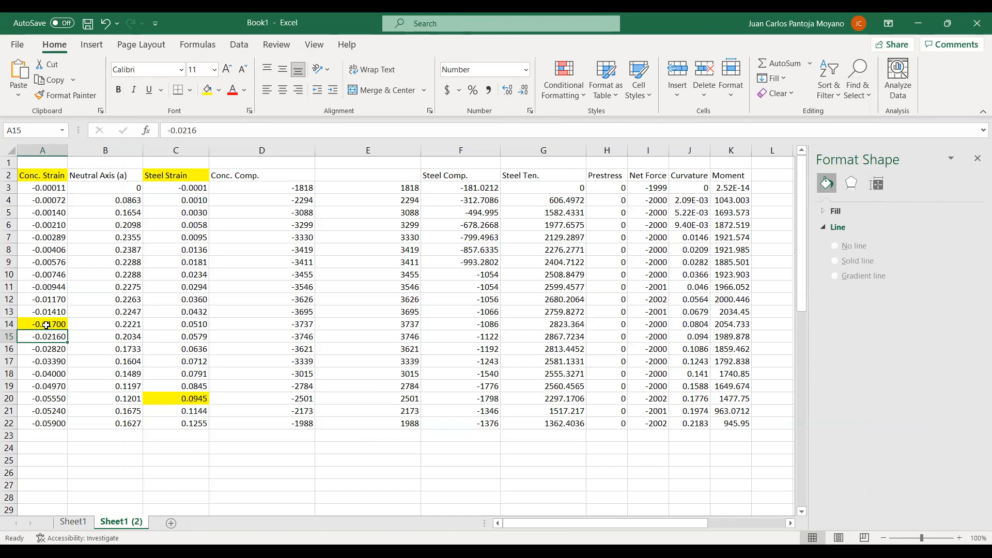
key("ctrl+shift+Right")
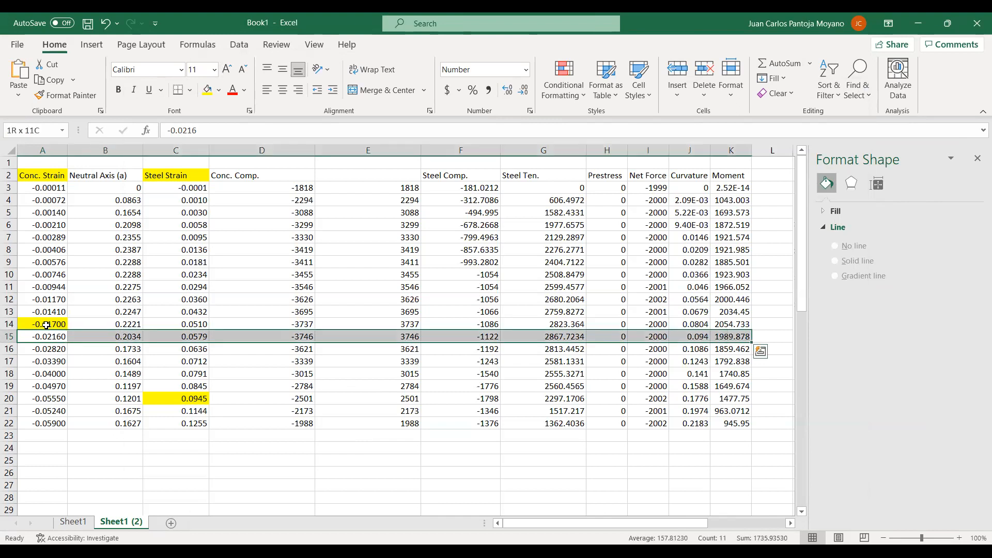
key("ctrl+shift+Down")
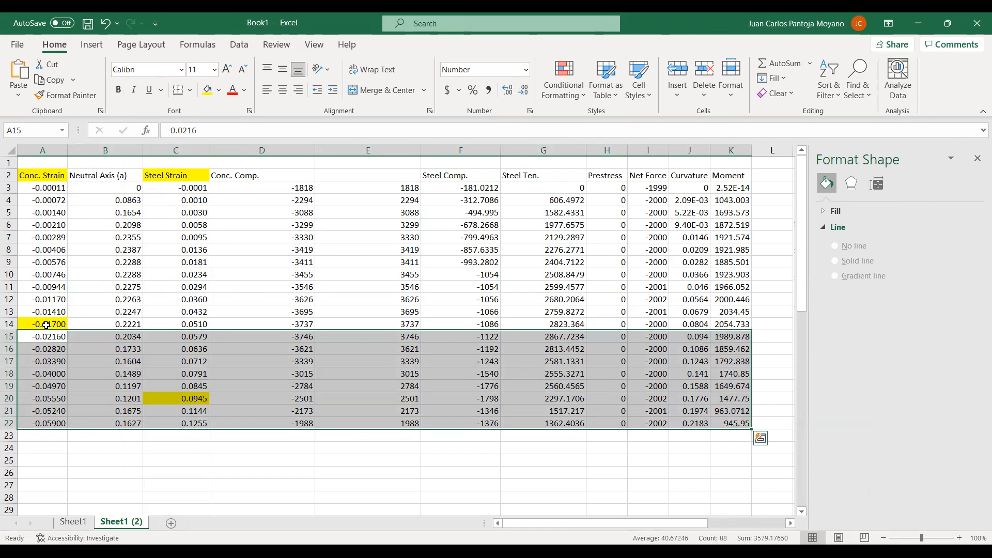
key("Delete")
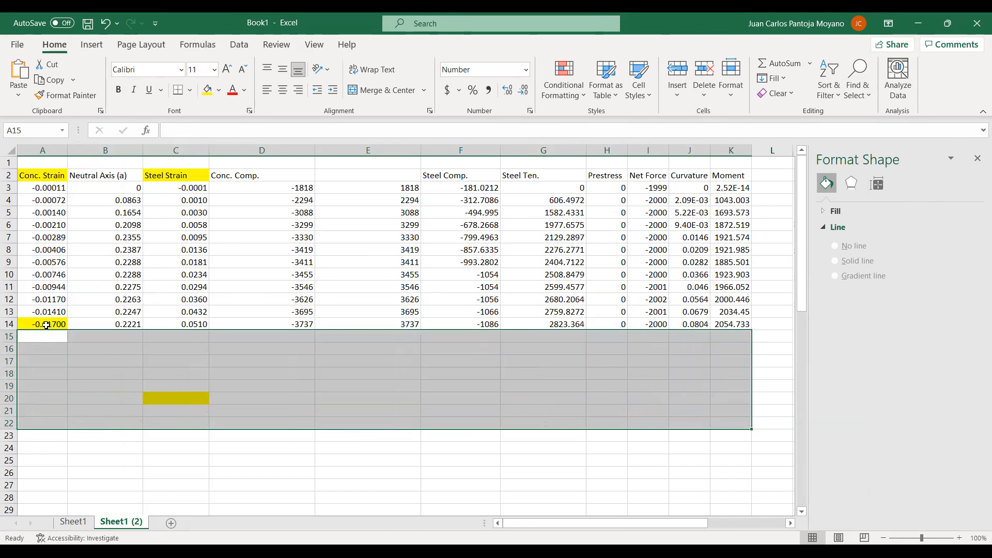
- Check the moment–curvature chart beside the table and highlight the Curvature value in J14 with a yellow fill
scroll(373, 351, "right", 7)
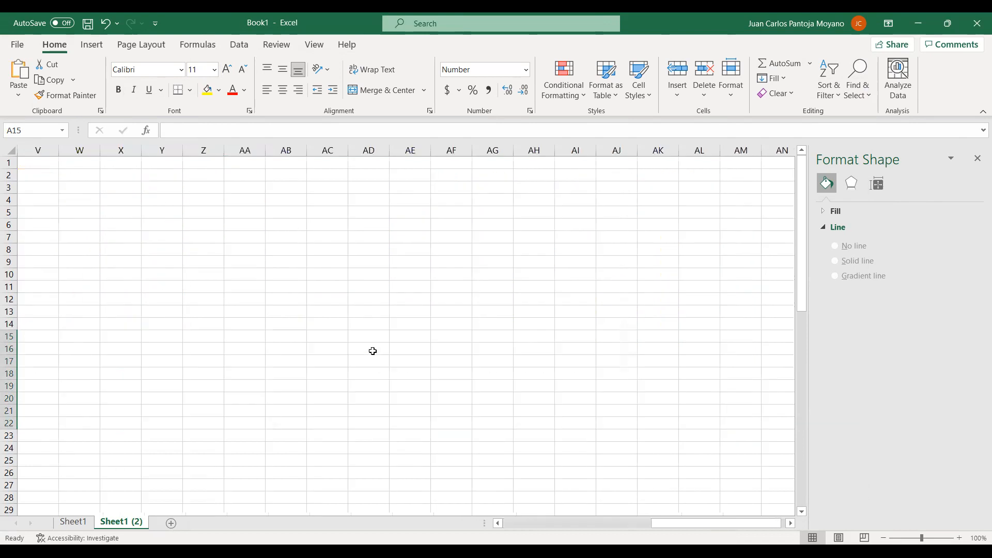
scroll(373, 352, "left", 7)
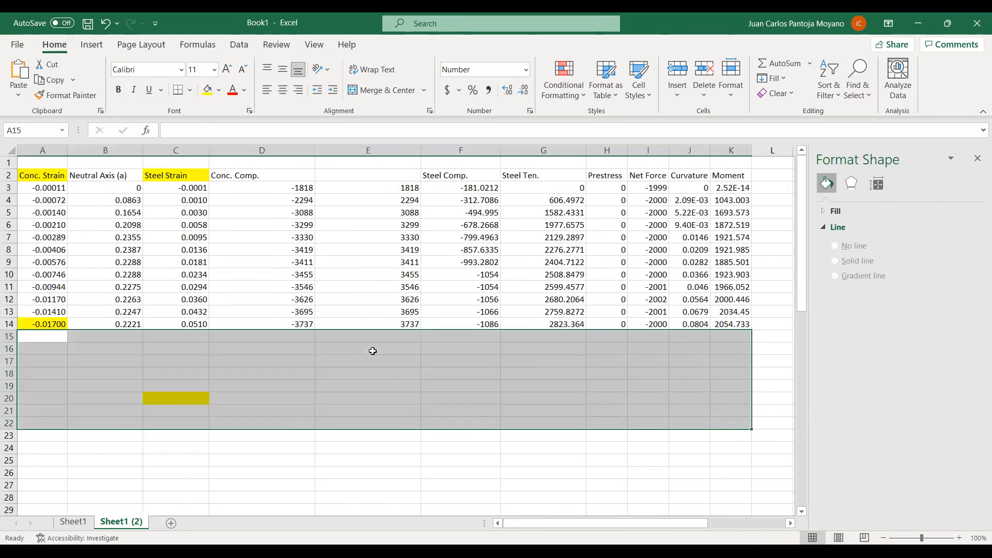
scroll(373, 352, "right", 2)
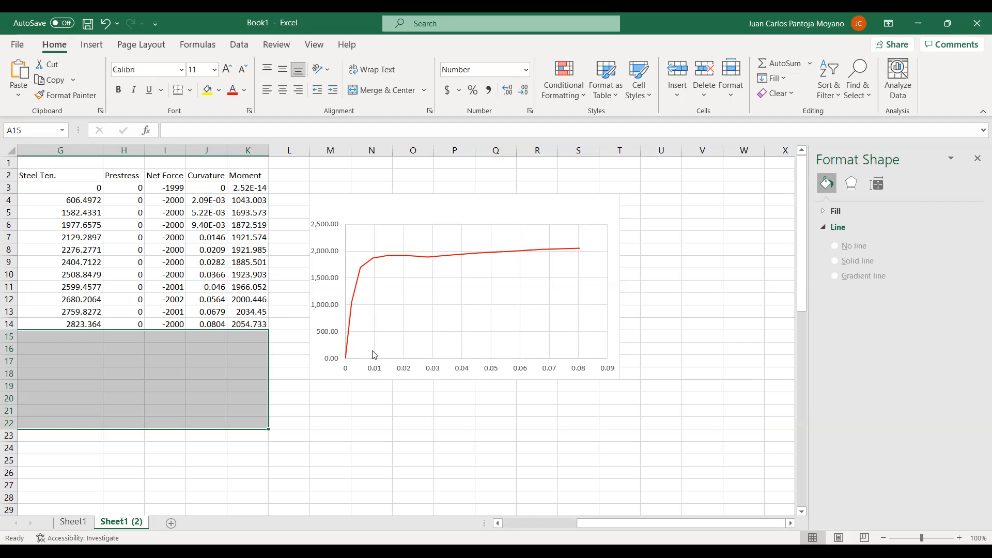
mouse_move(578, 253)
left_click(207, 324)
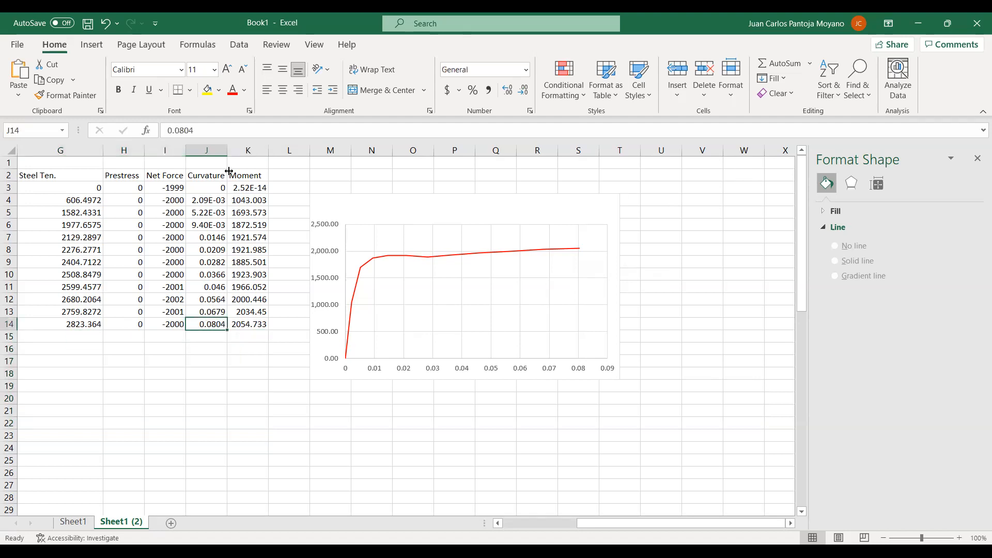
left_click(207, 91)
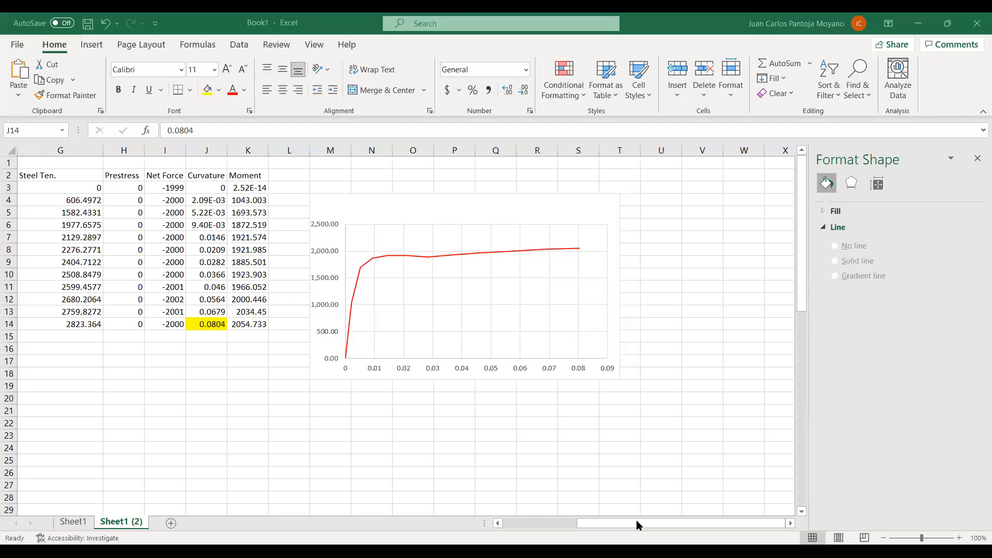
- Switch to SAP2000's moment–curvature window and examine the strain diagram along the curve
left_click(592, 521)
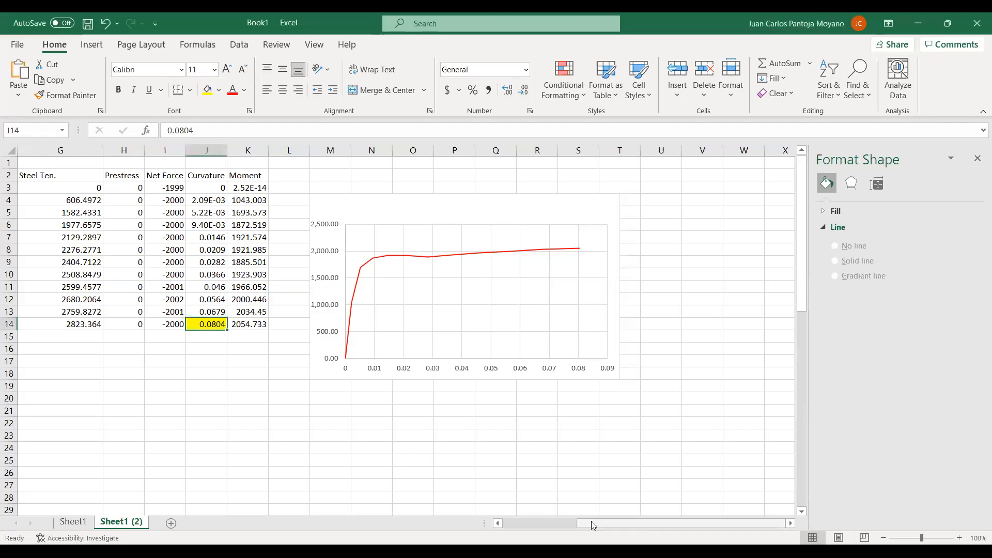
left_click_drag(592, 521, 490, 523)
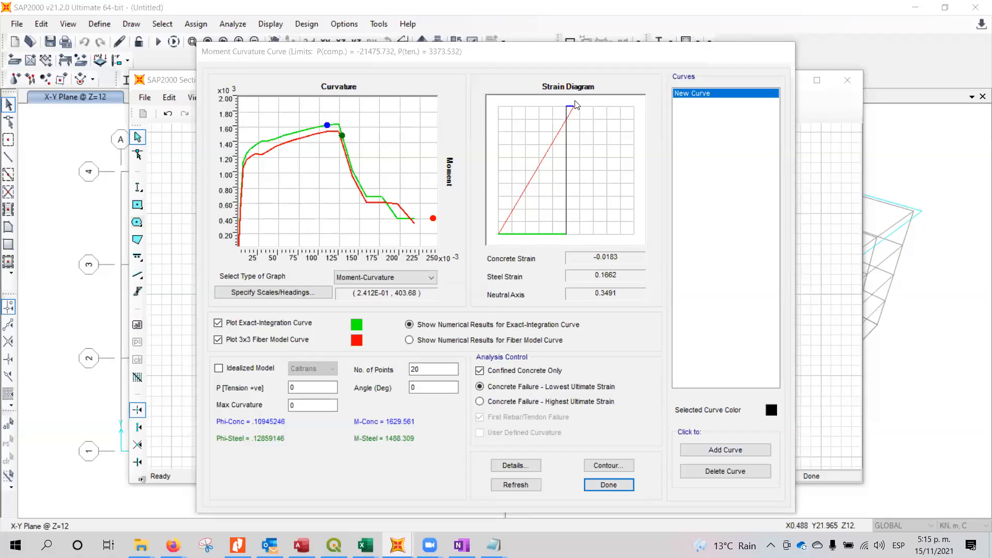
left_click(567, 163)
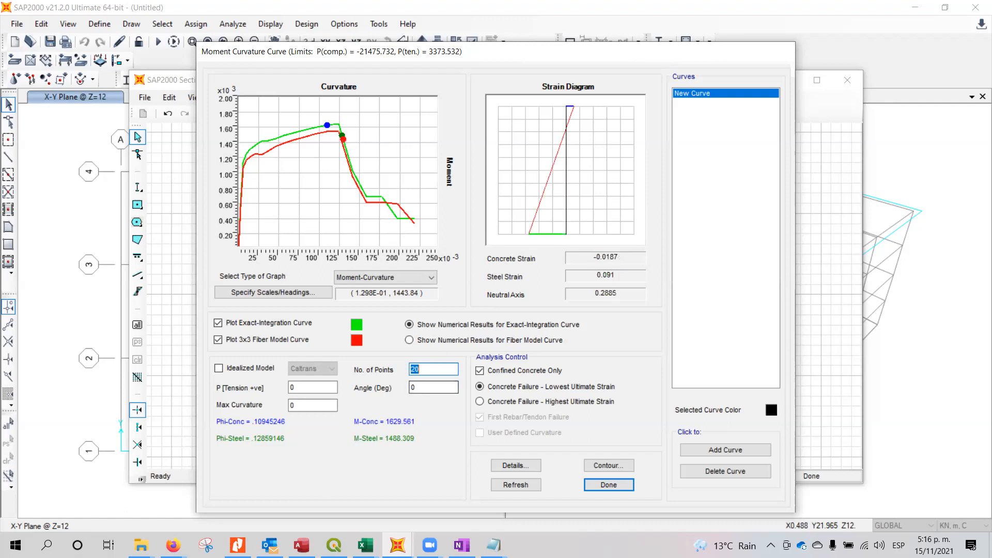
- Switch to the Excel workbook Book1 and examine the Steel Strain values in column C between rows 3 and 10
left_click(365, 545)
left_click(412, 498)
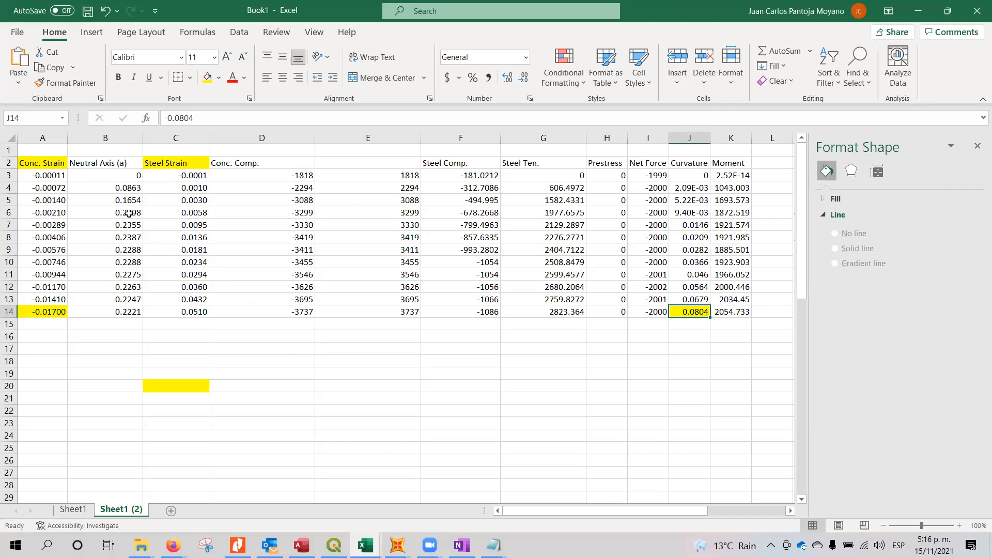
left_click(200, 175)
left_click(180, 252)
left_click(176, 263)
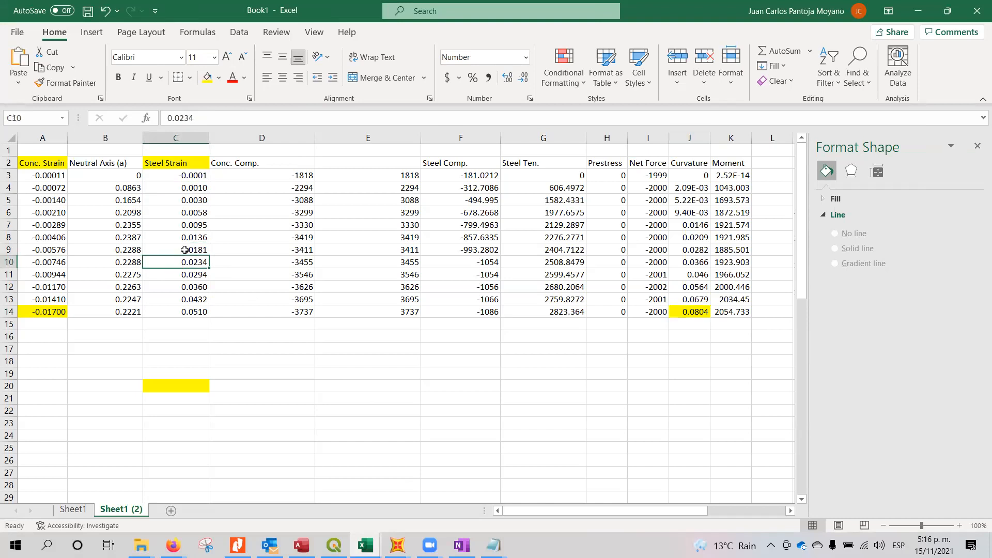
left_click(182, 189)
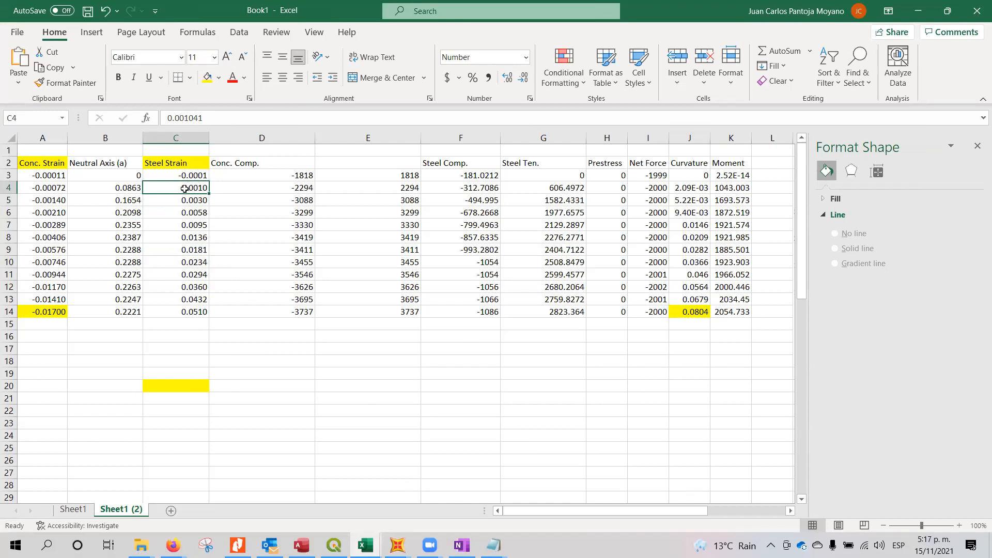
left_click(190, 200)
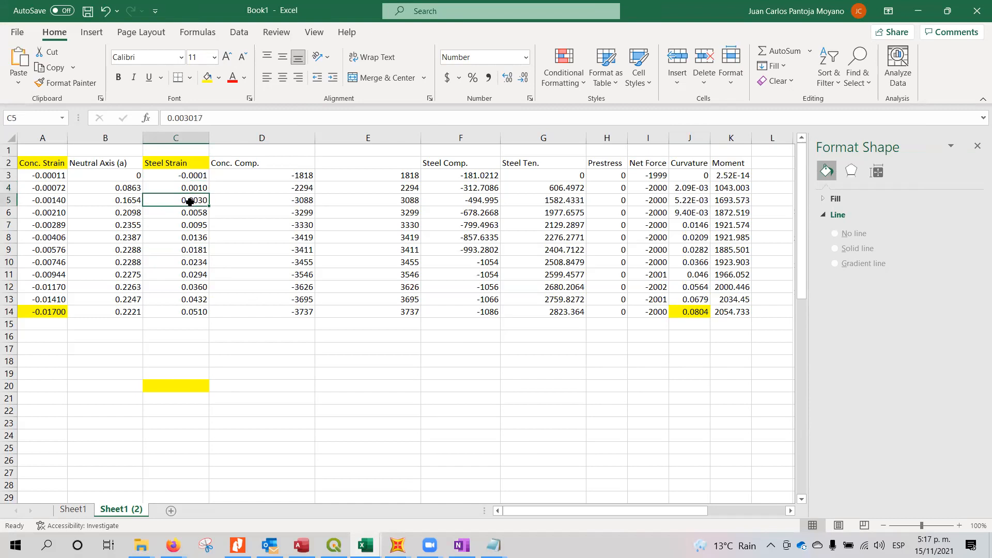
- Insert an empty row above row 5 of the results table and enter 0.0021 as its Steel Strain in C5
left_click(9, 202)
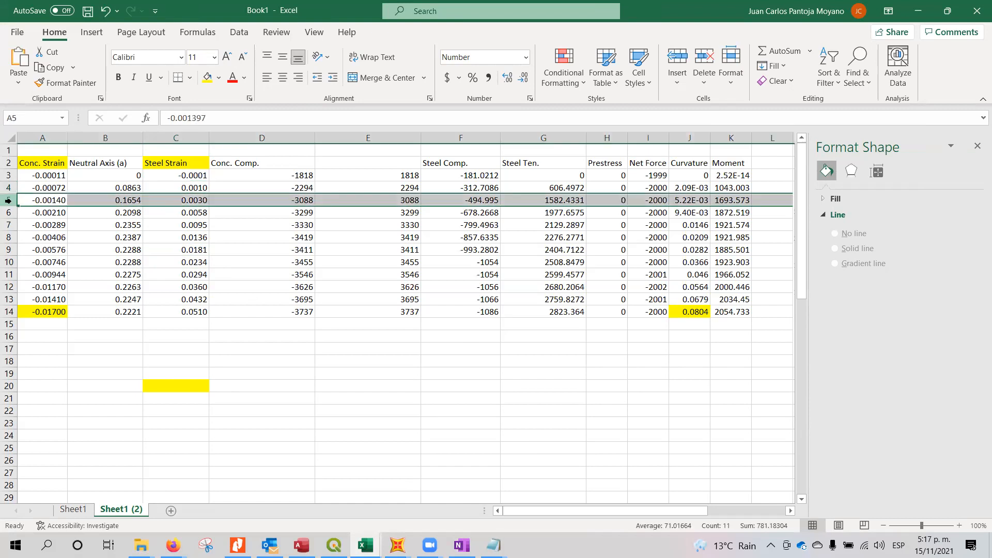
right_click(9, 205)
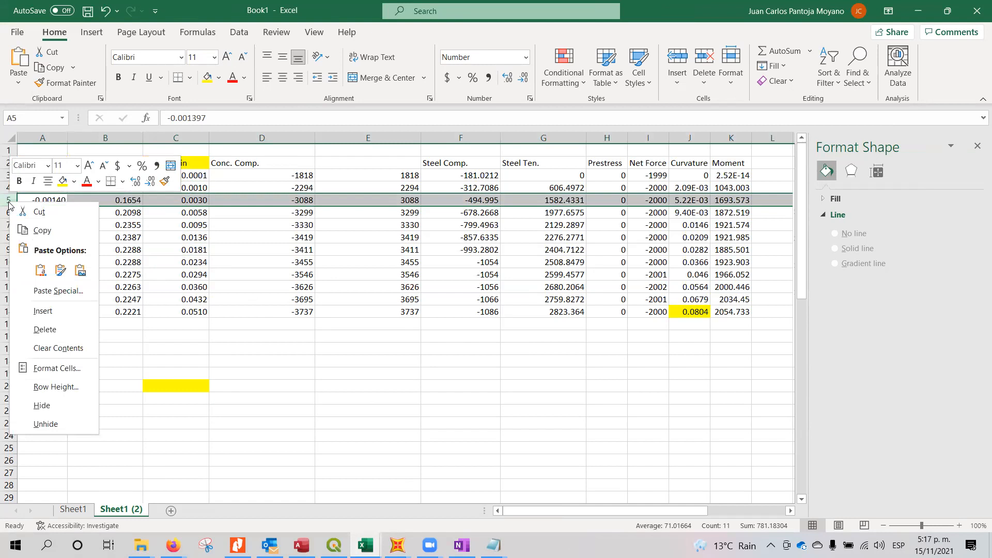
key("Escape")
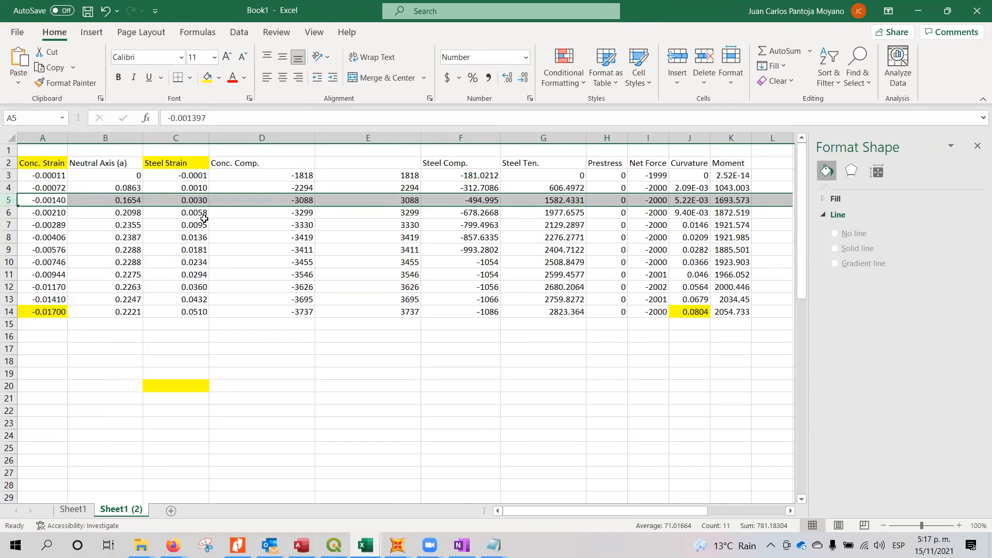
right_click(7, 199)
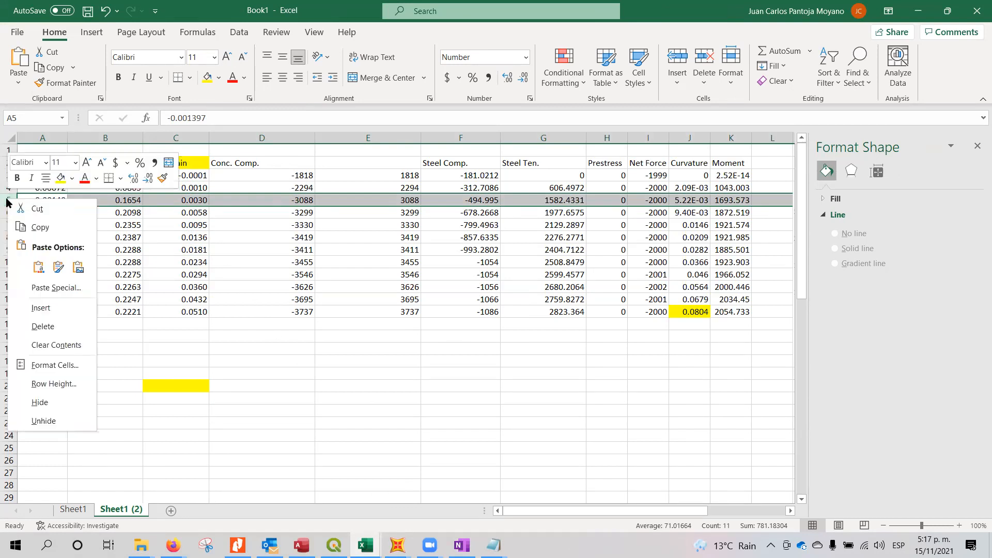
left_click(44, 305)
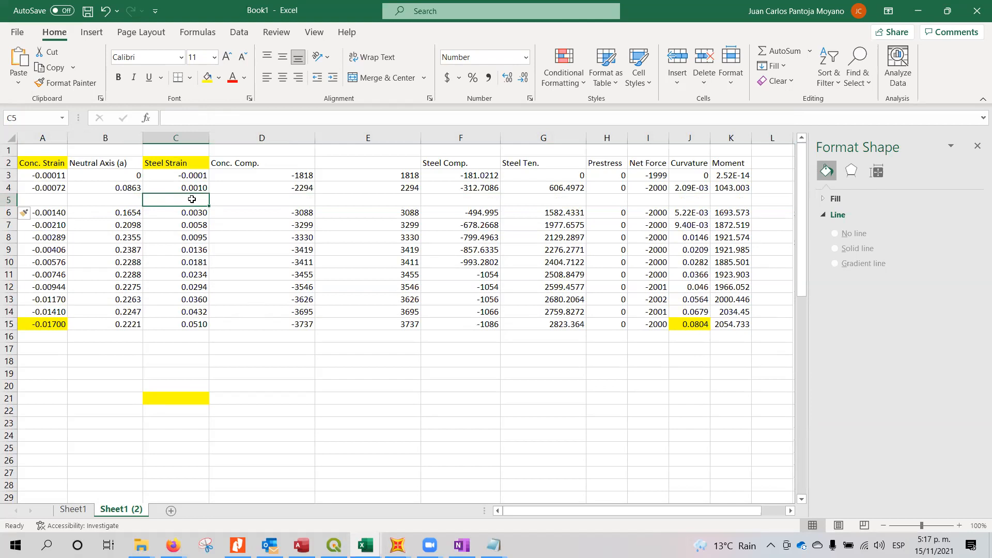
type("0.0021")
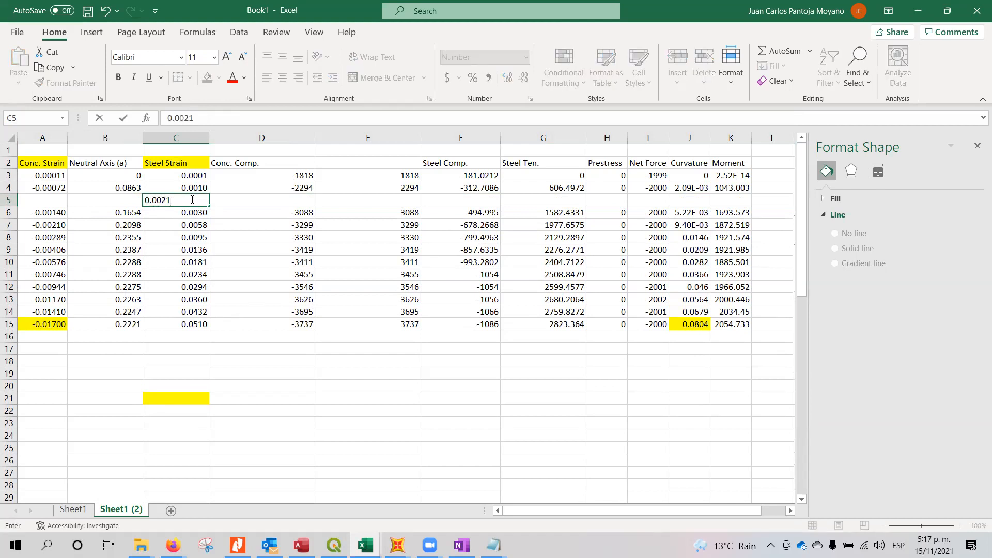
- Compare the neighbouring concrete strains and enter the interpolated concrete strain -0.00115 in A5
key("Left")
key("Left")
key("Up")
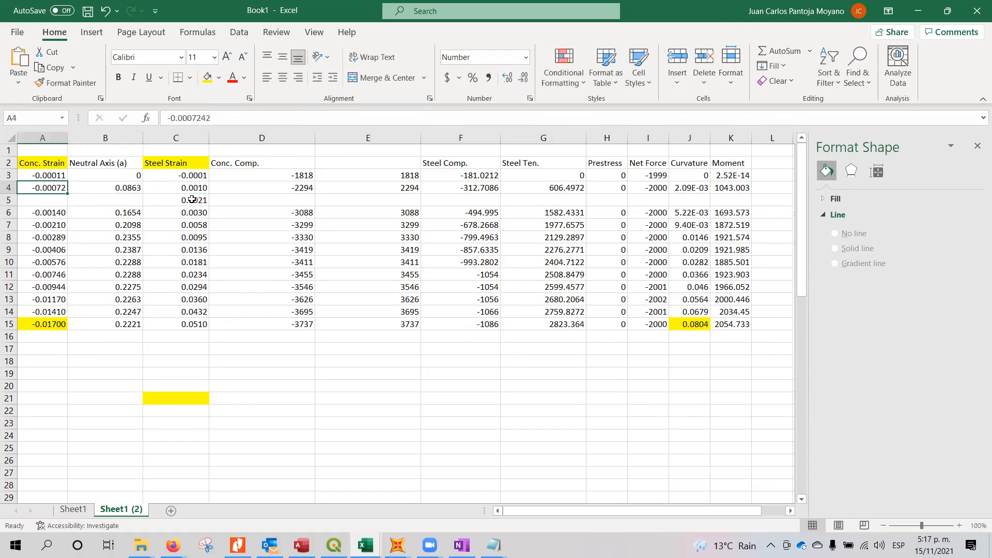
key("Down")
key("Up")
key("Down")
key("Down")
key("Up")
key("Up")
key("Down")
key("Down")
key("Up")
key("Up")
key("Up")
key("Down")
key("Down")
key("Down")
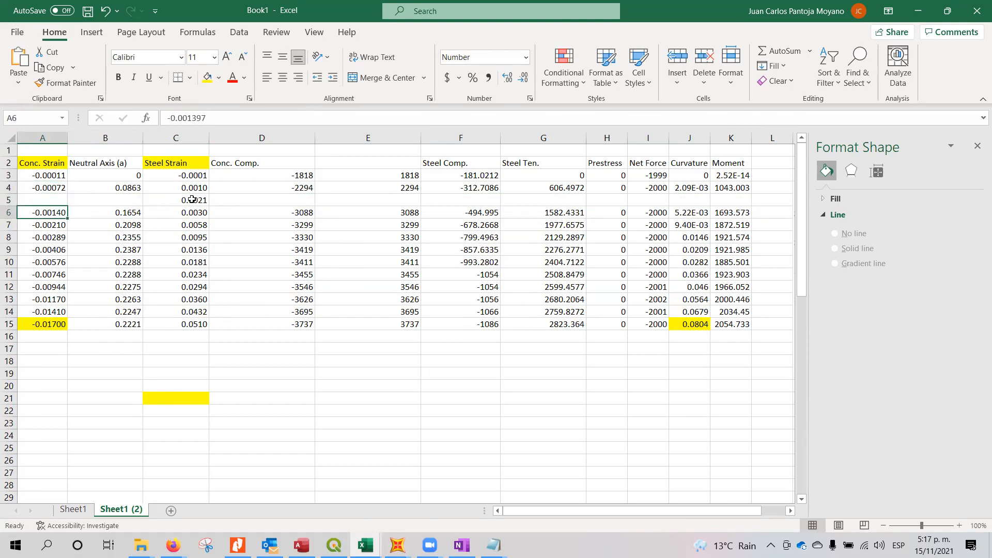
key("Up")
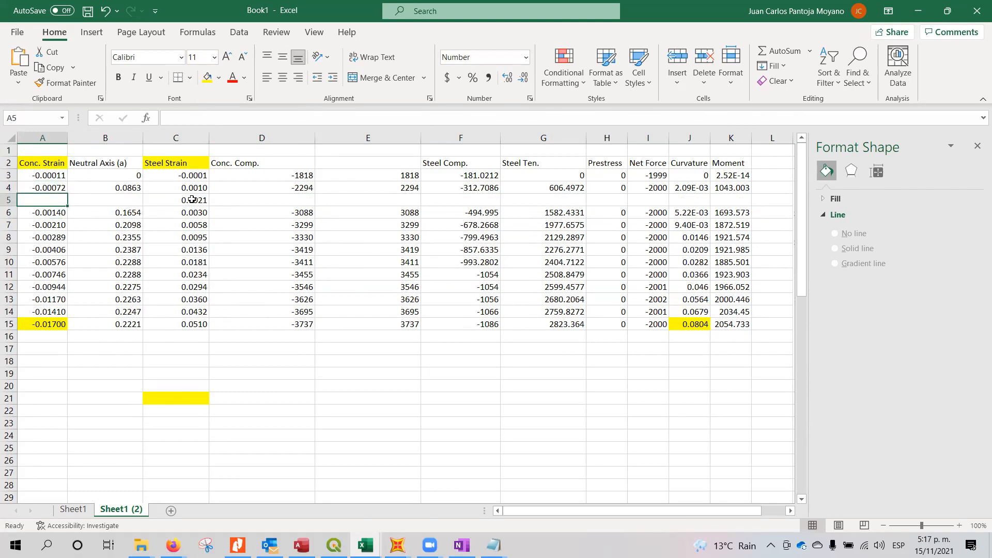
type("-0.00")
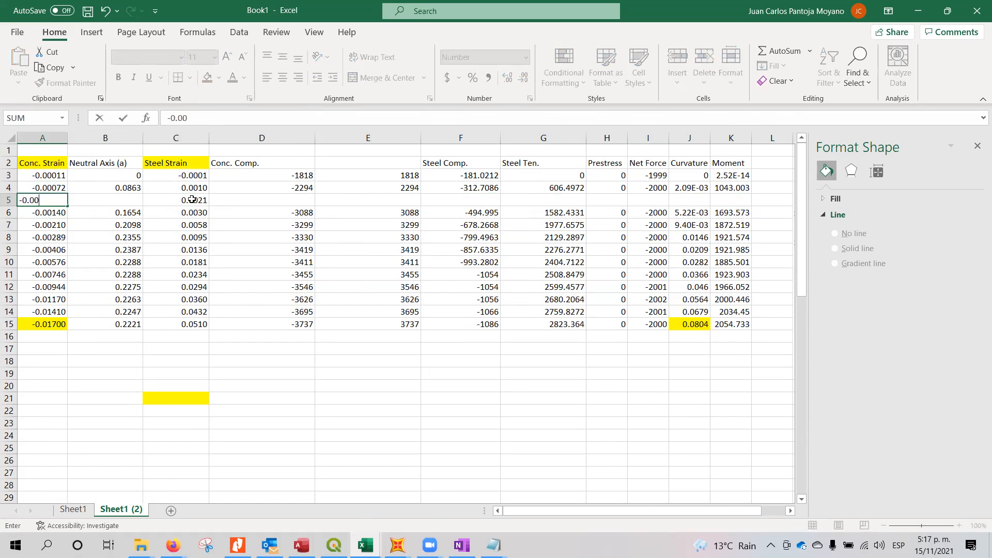
type("115")
- Enter the interpolated Curvature 3.655e-3 in J5 of the new row
key("Tab")
key("Tab")
key("Tab")
key("Tab")
key("Tab")
key("Tab")
key("Tab")
key("Tab")
key("Tab")
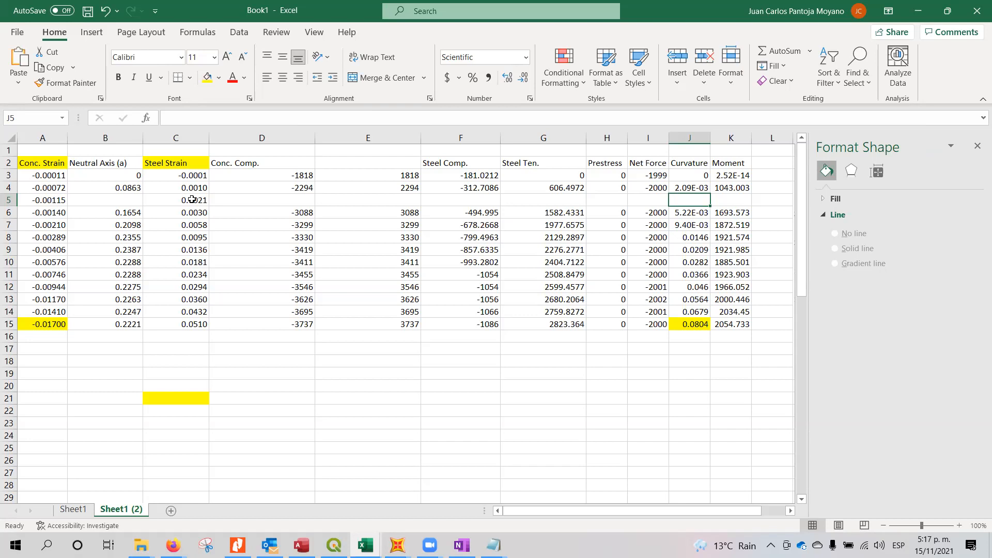
key("Right")
key("Right")
key("Right")
key("Right")
key("Right")
key("Right")
key("Right")
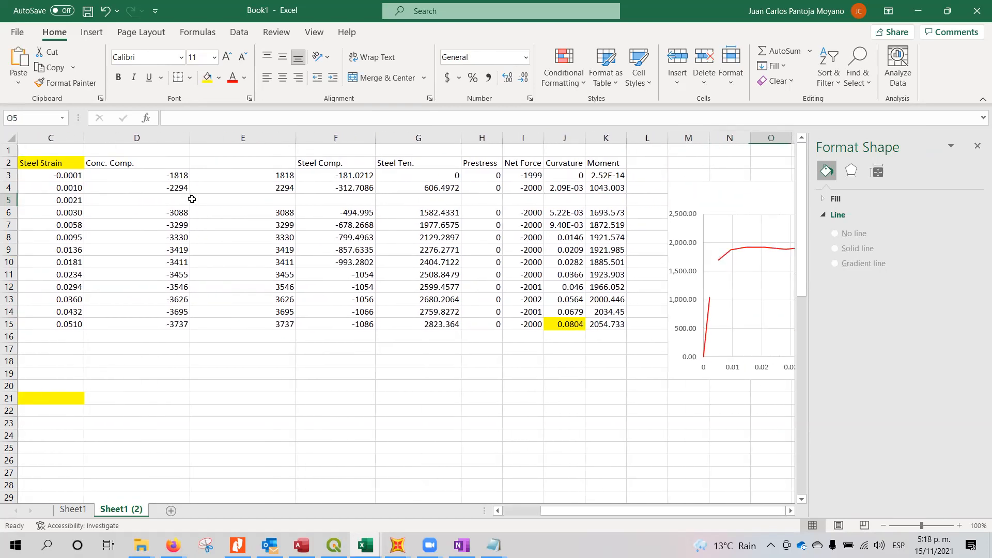
key("Down")
key("Left")
key("Left")
key("Left")
key("Left")
key("Left")
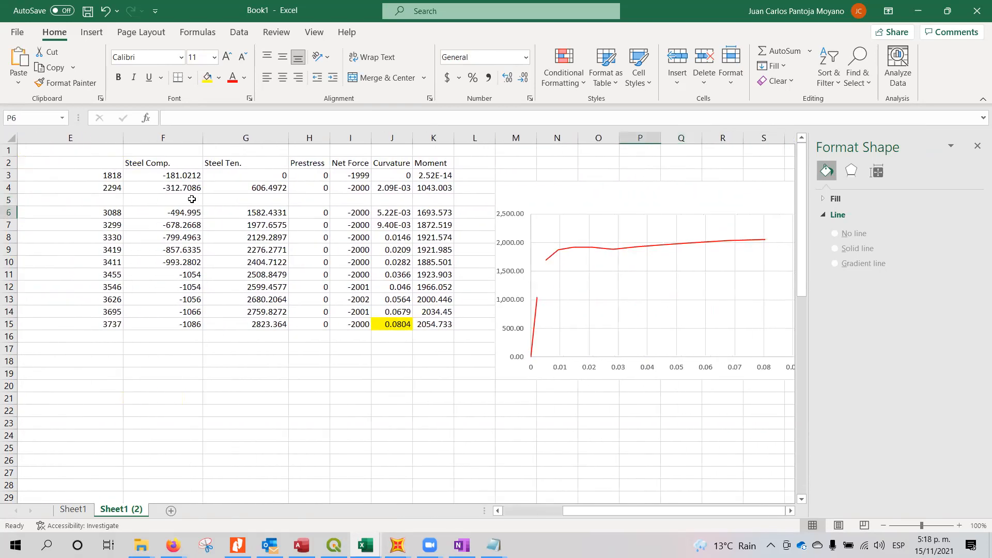
key("Left")
key("Left")
key("Up")
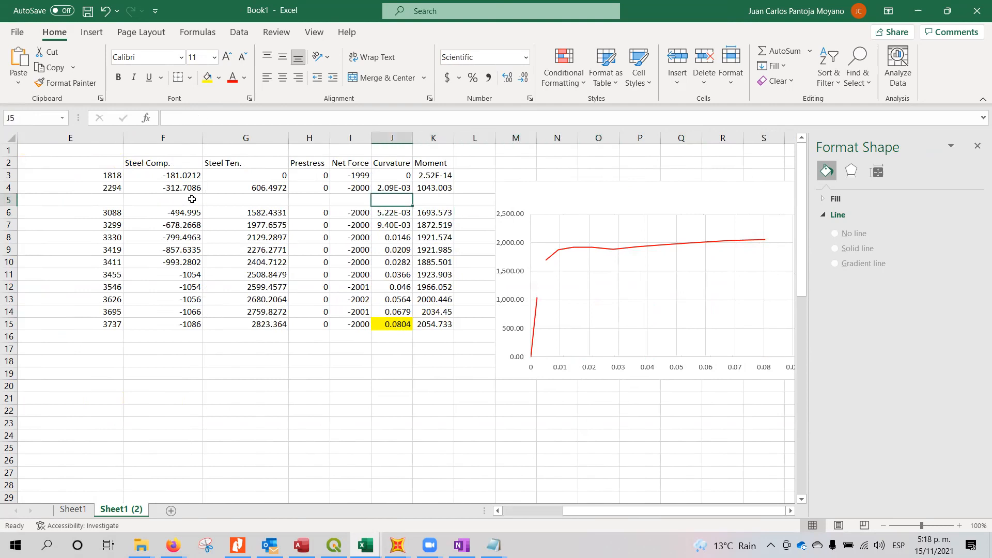
type("3.655e-3")
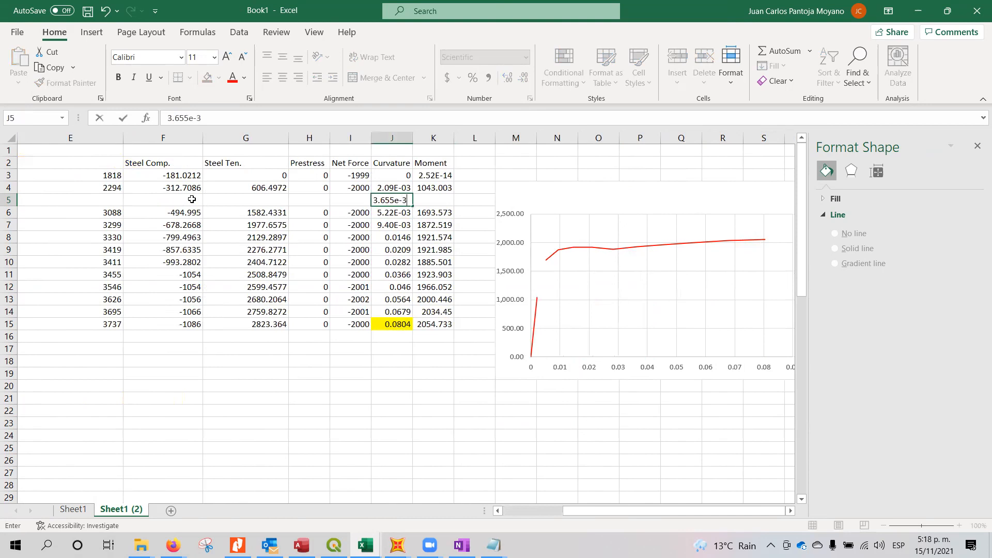
key("Tab")
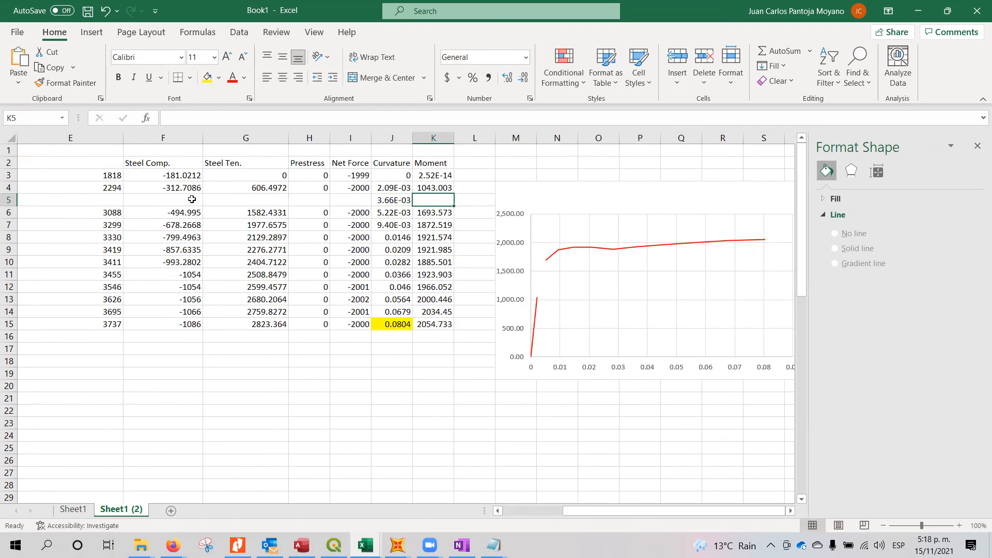
- Compare the moments in the adjacent rows and enter the interpolated Moment 1368.5 in K5
key("Down")
key("Up")
key("Up")
key("Down")
key("Down")
key("Up")
type("1368.5")
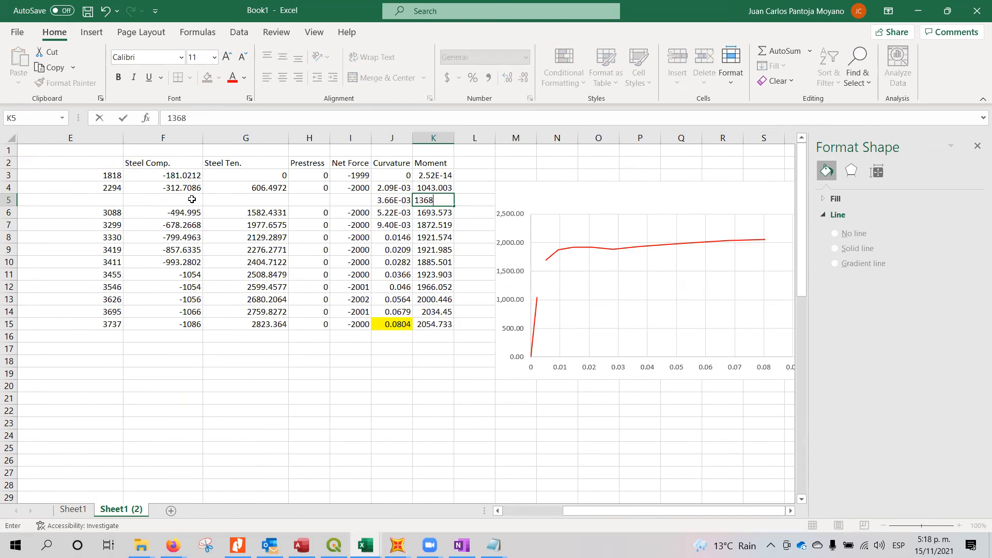
key("Return")
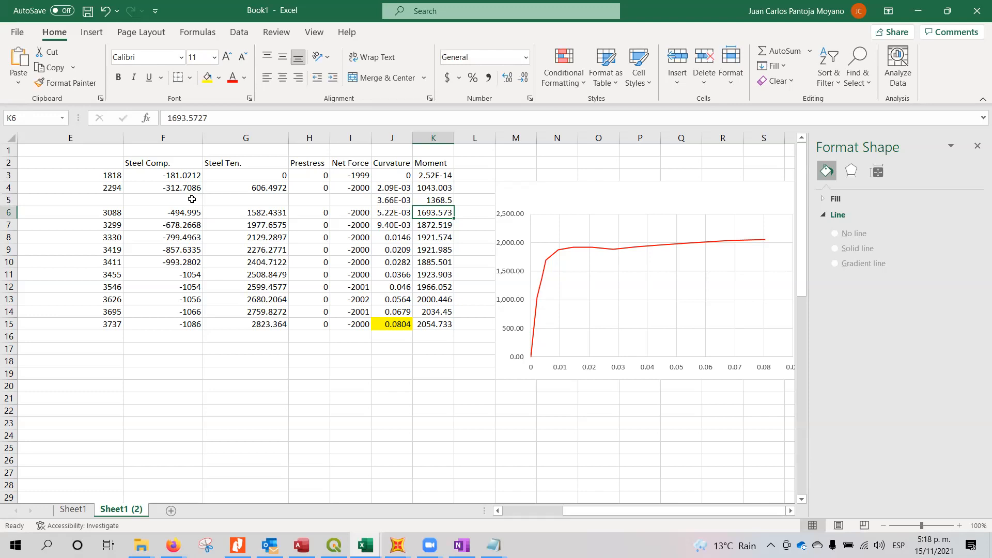
- Review the values entered across row 5 and check the moment–curvature chart beside the table
key("Up")
key("Left")
key("Left")
key("Left")
key("Left")
key("Left")
key("Left")
key("Left")
key("Left")
key("Left")
key("Left")
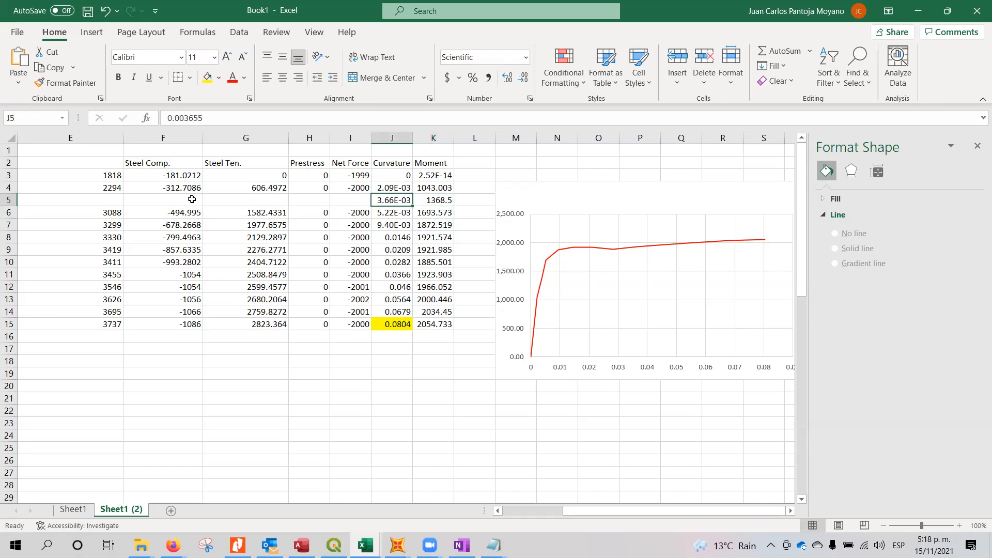
key("Right")
key("Right")
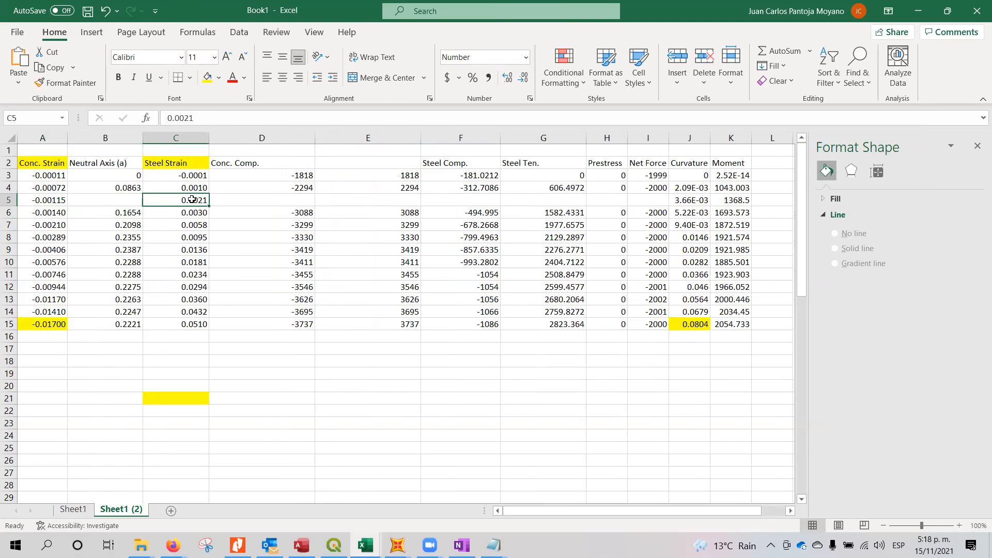
key("Right")
key("Right")
key("Right")
key("Right")
key("Right")
key("Right")
key("Right")
key("Right")
key("Right")
key("Right")
key("Right")
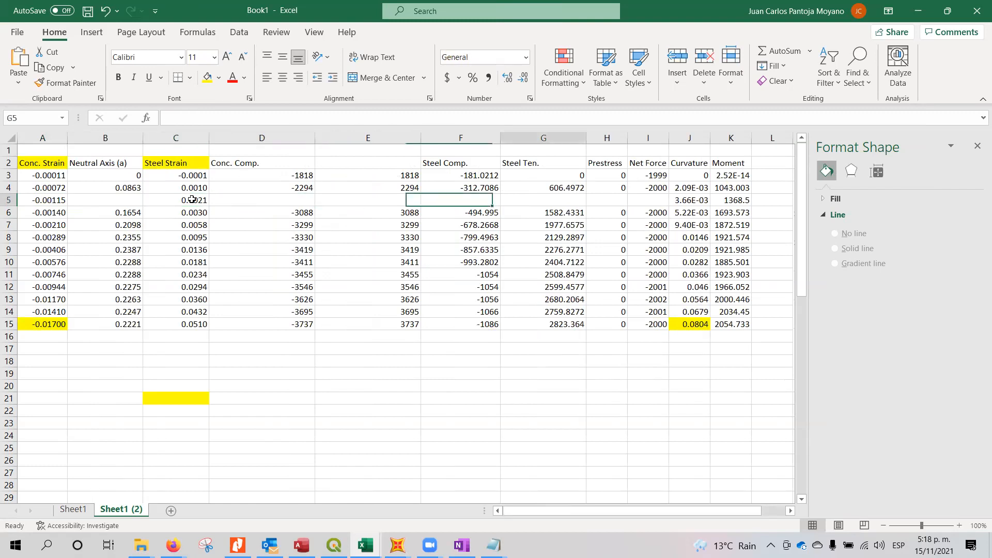
key("Right")
key("Right")
key("Right")
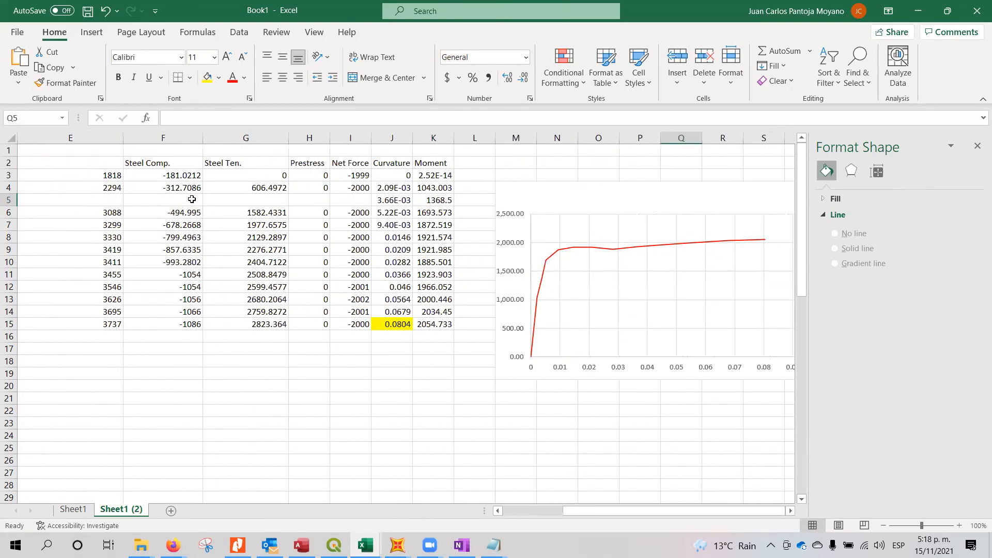
- Add a data series to the moment–curvature chart with J5 as its X value and K5 as its Y value
left_click(607, 199)
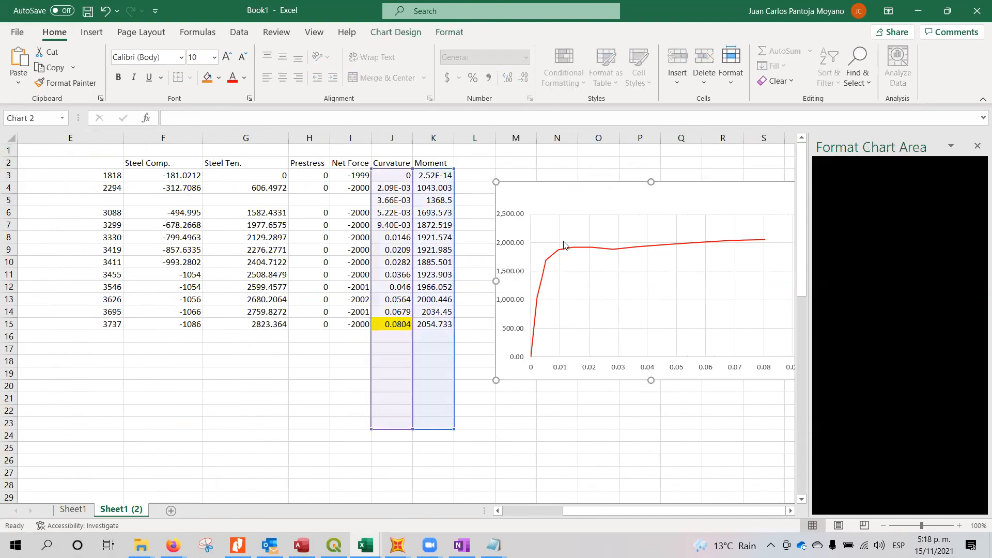
right_click(641, 217)
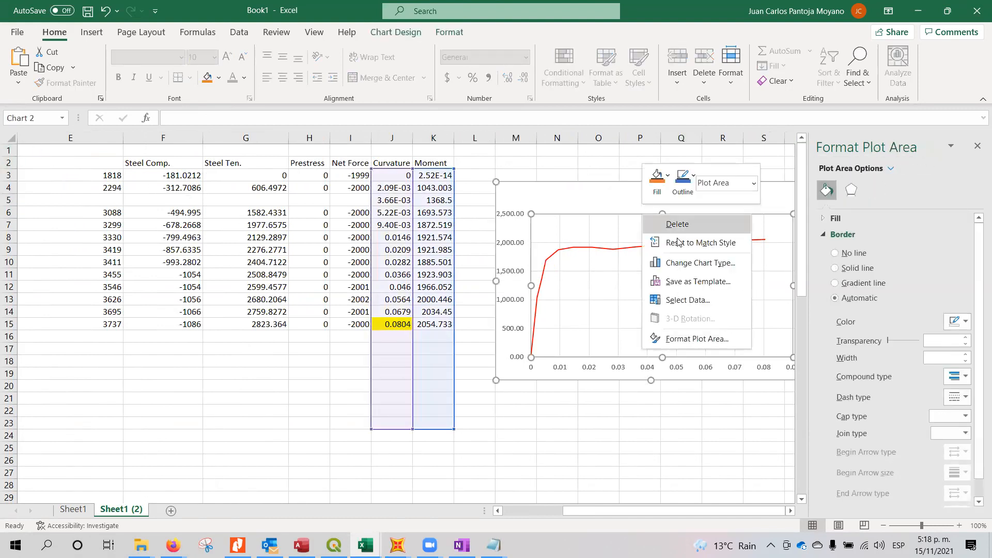
left_click(687, 300)
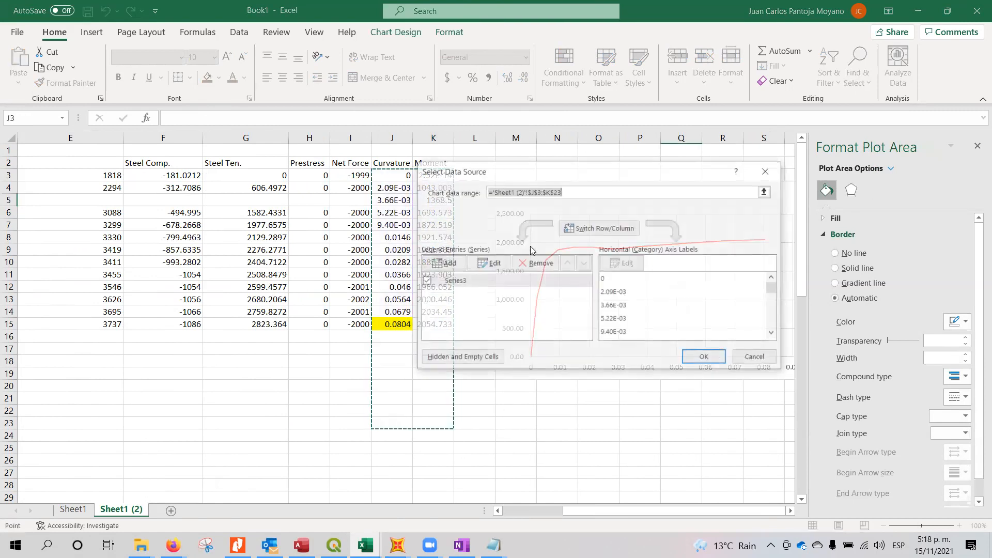
left_click(448, 264)
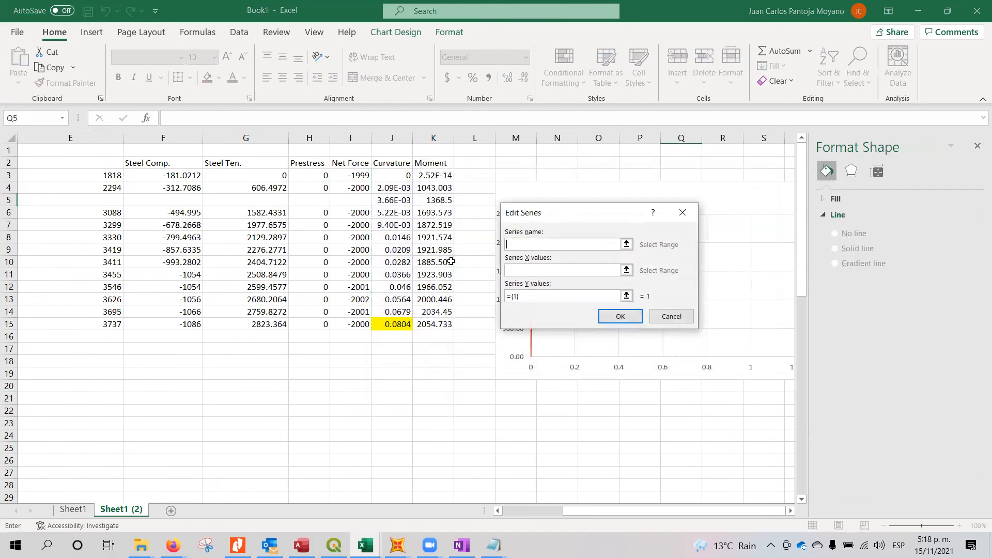
left_click(627, 262)
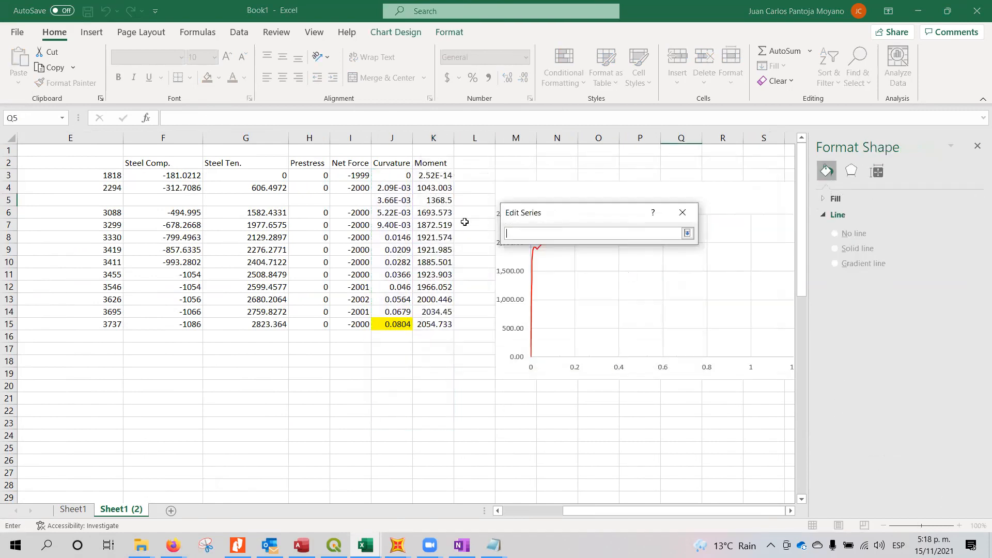
left_click(392, 200)
left_click(688, 233)
left_click(627, 295)
left_click(626, 296)
left_click(442, 201)
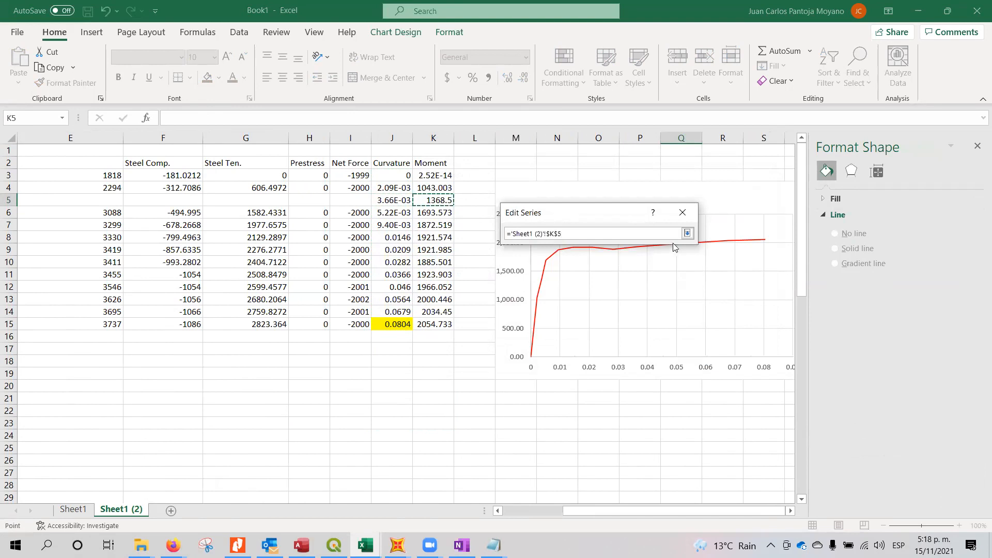
left_click(687, 233)
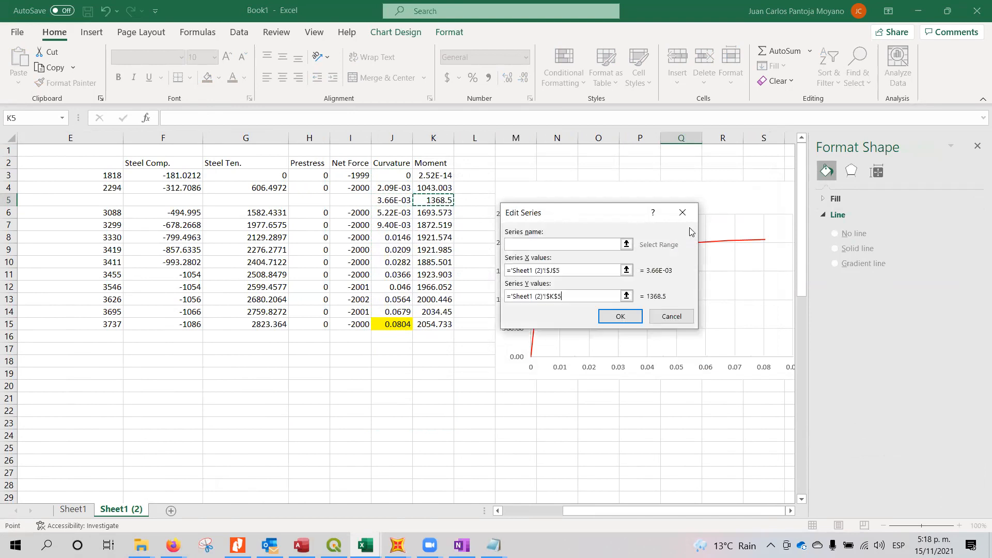
left_click(616, 319)
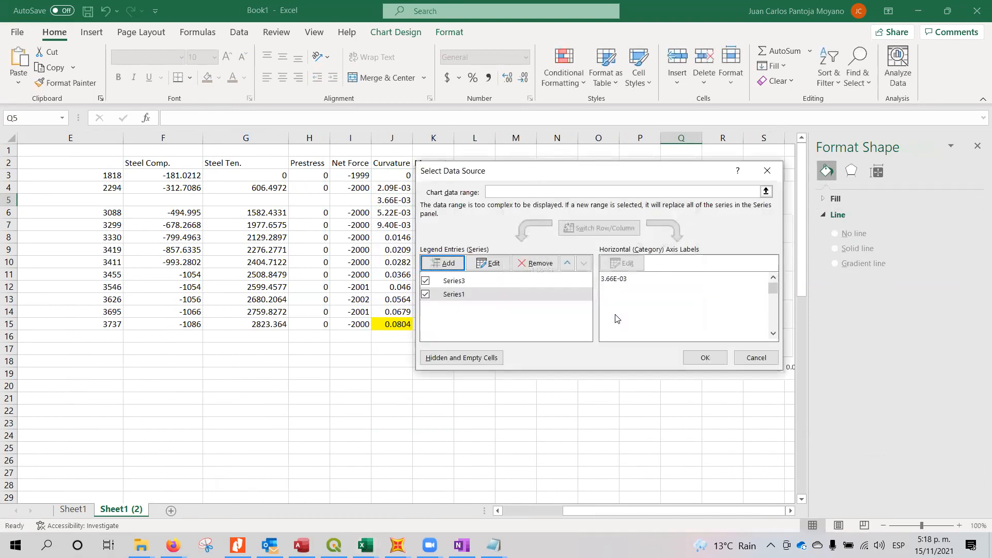
left_click(705, 357)
left_click(537, 296)
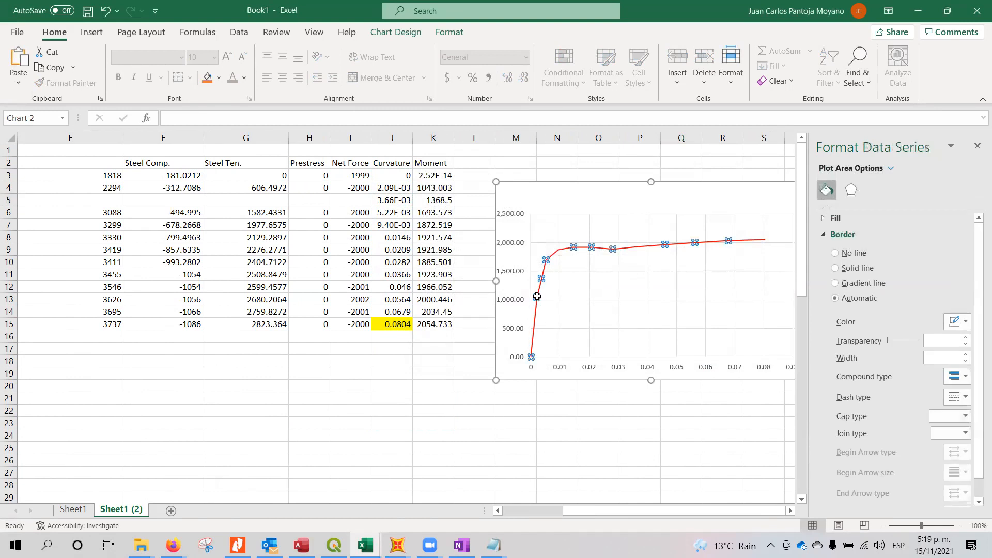
key("Escape")
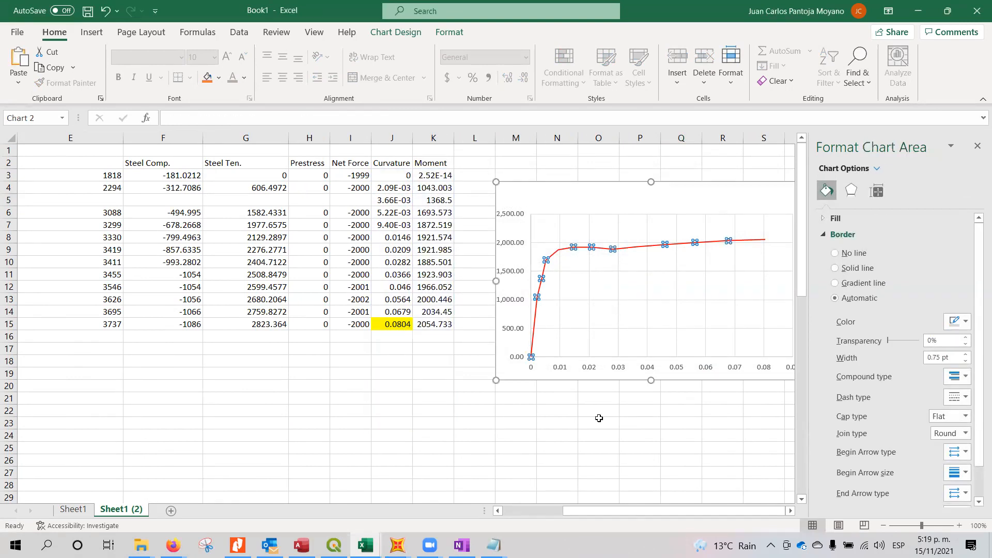
left_click(791, 512)
left_click(790, 511)
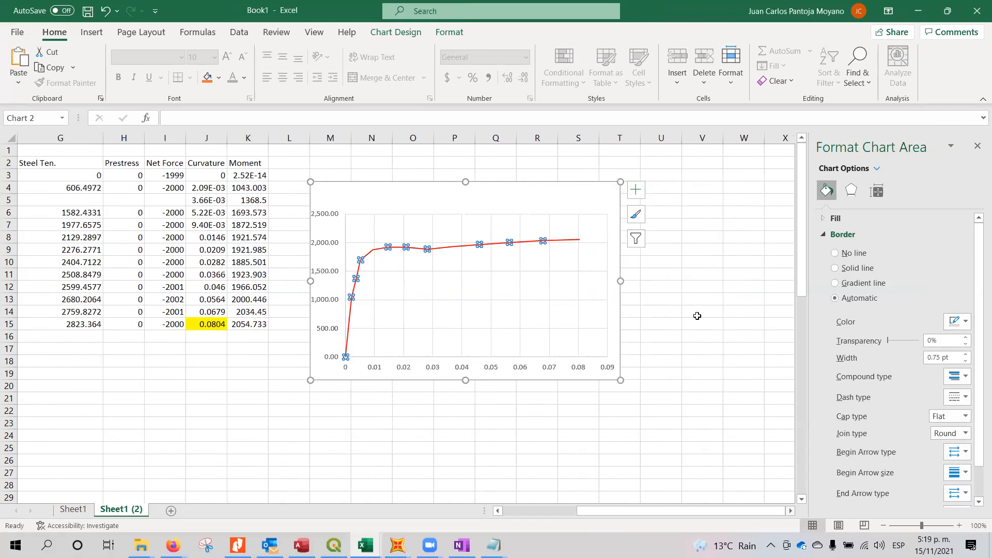
left_click(636, 193)
left_click(636, 214)
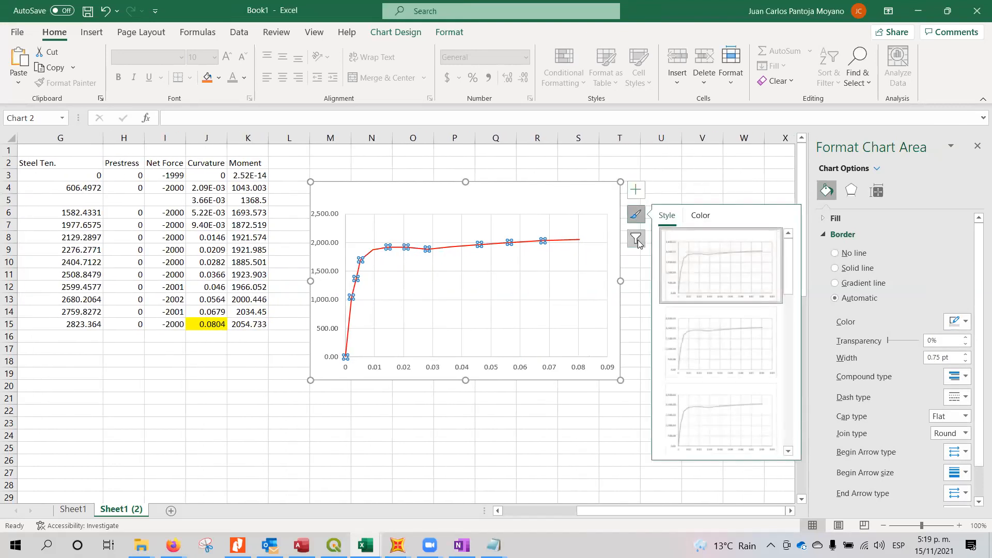
left_click(597, 187)
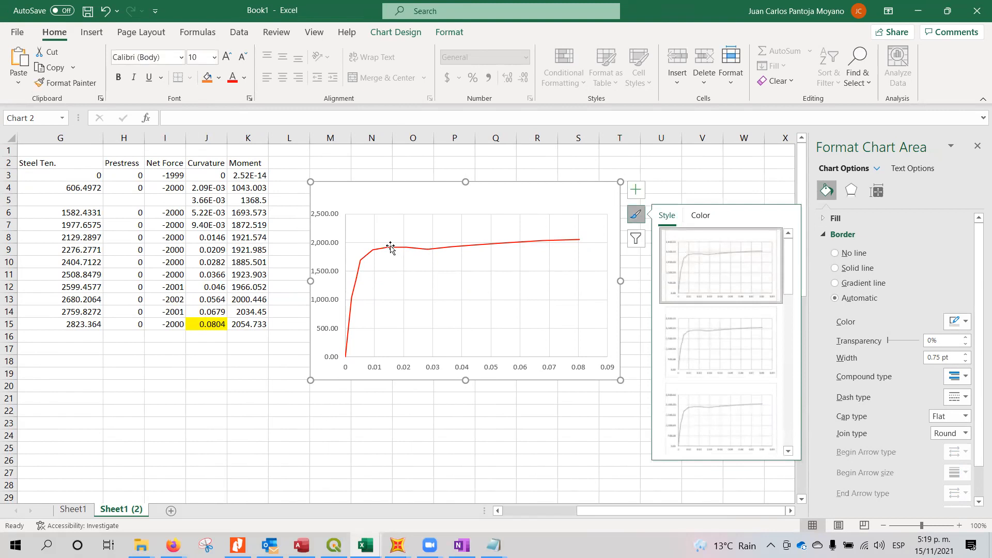
left_click(361, 270)
left_click(356, 283)
left_click(356, 281)
left_click(383, 279)
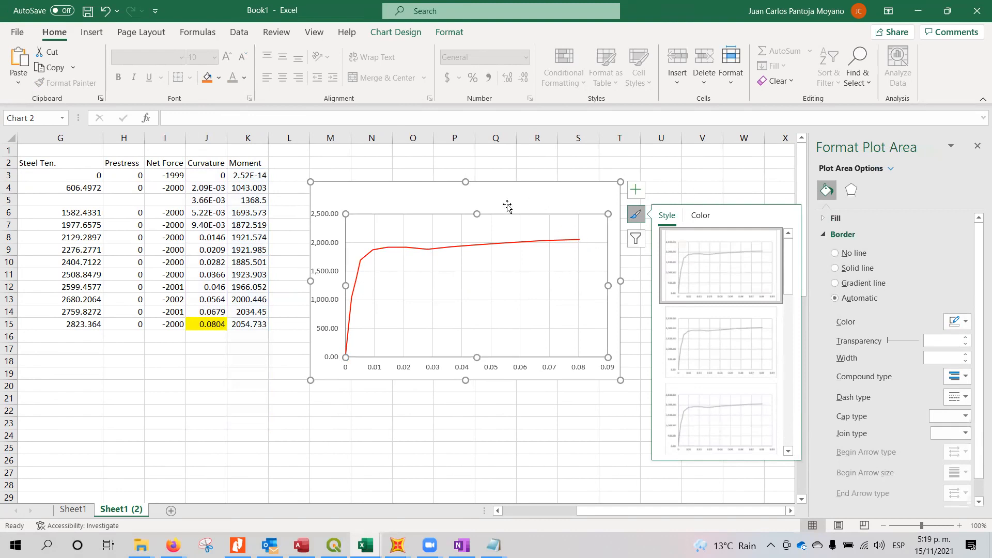
- Give the single-point yield series from J5 and K5 in the moment–curvature chart a built-in square marker, size 5
left_click(390, 247)
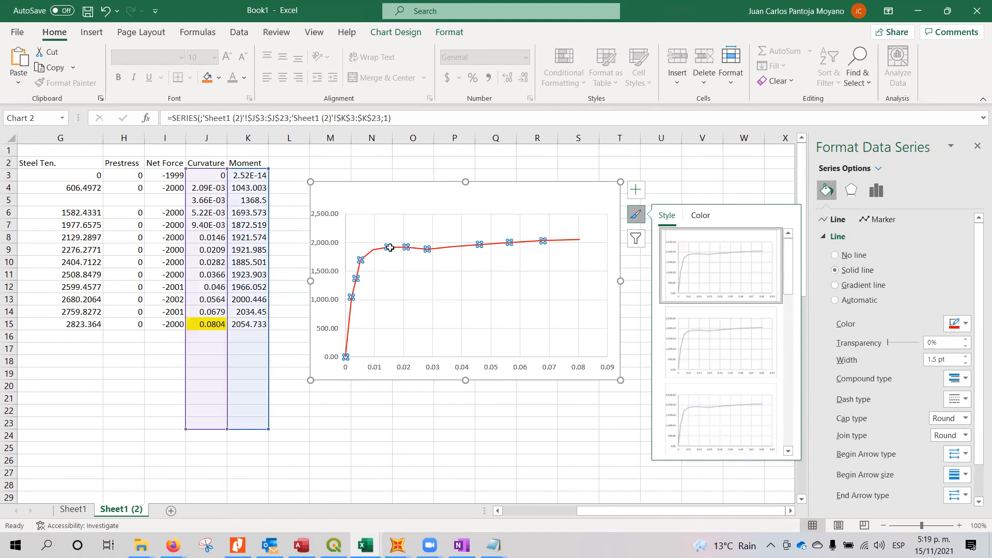
left_click(355, 281)
left_click(356, 279)
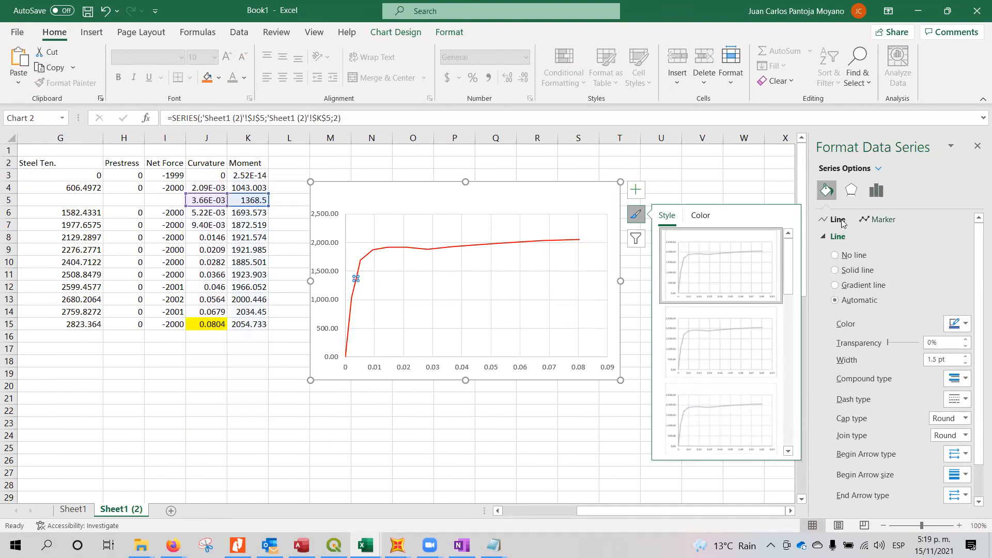
left_click(879, 219)
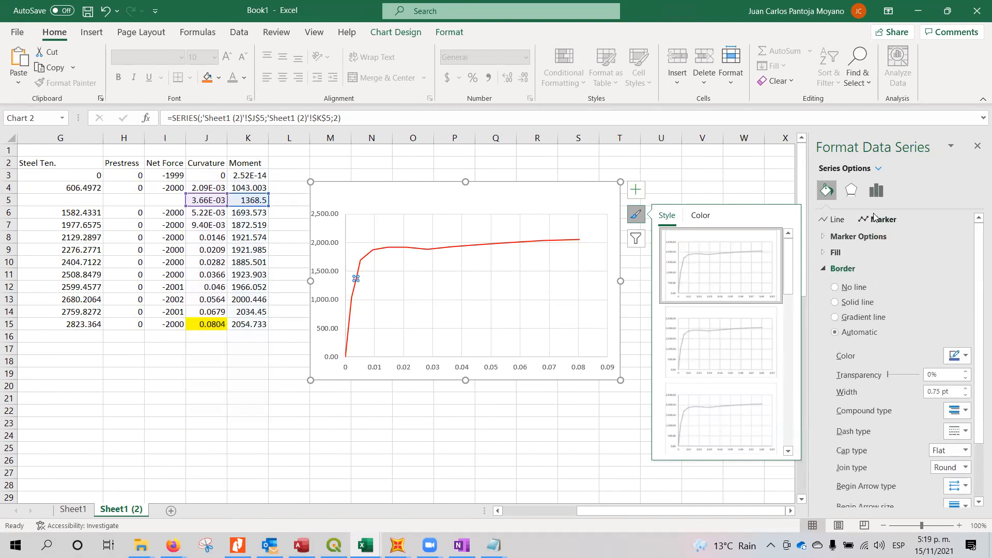
left_click(823, 237)
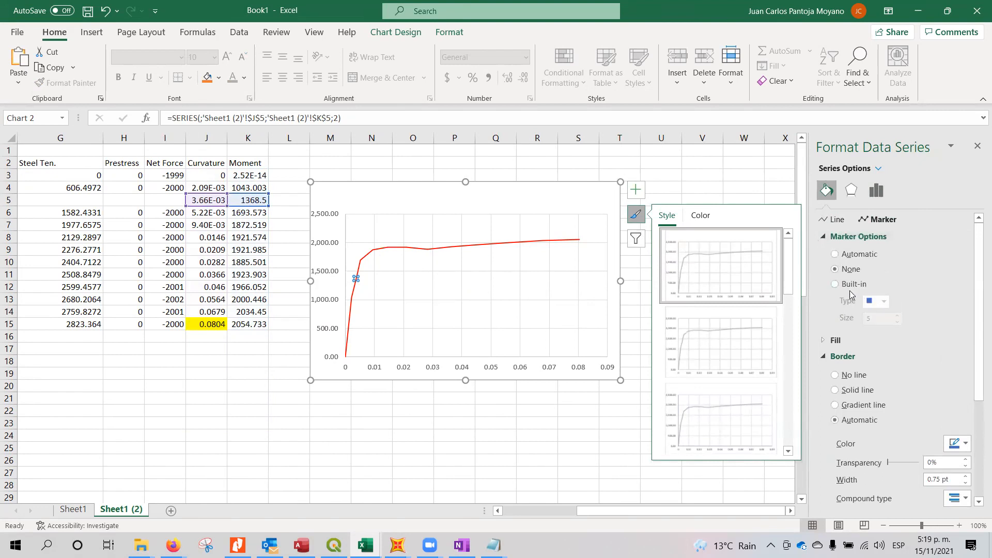
left_click(836, 284)
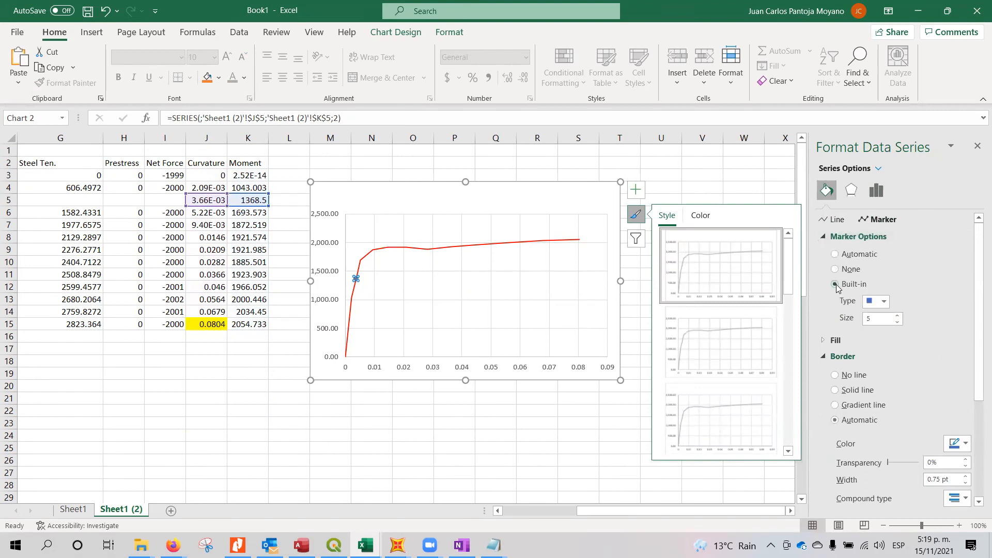
left_click(550, 450)
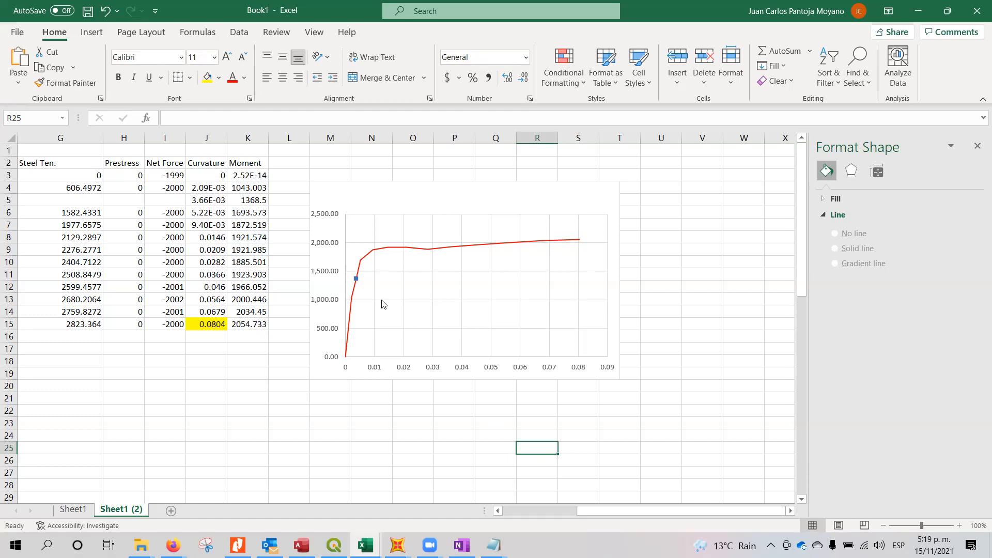
- Examine the marked yield point and the full moment–curvature curve at a larger zoom
scroll(382, 304, "up", 4, "ctrl")
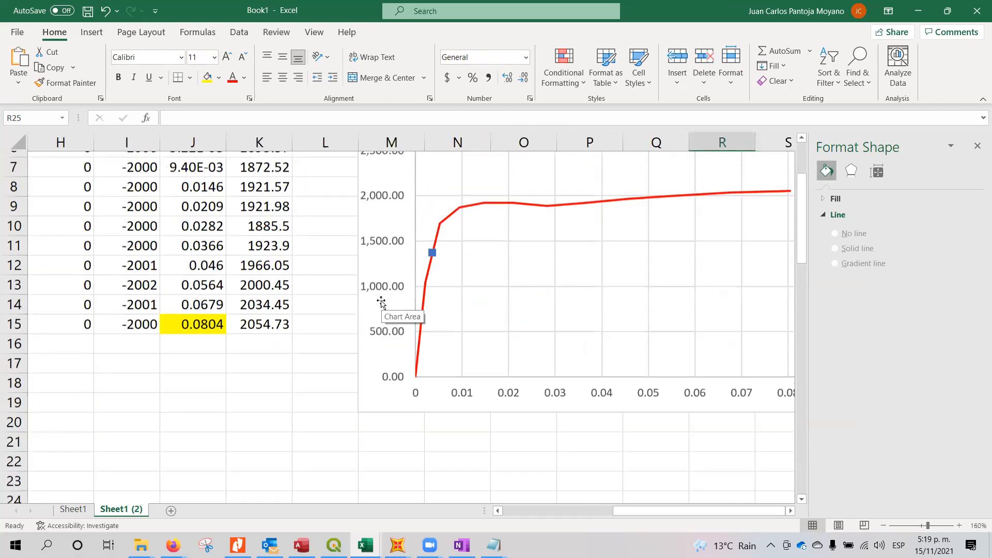
left_click(790, 511)
left_click(791, 510)
left_click(791, 511)
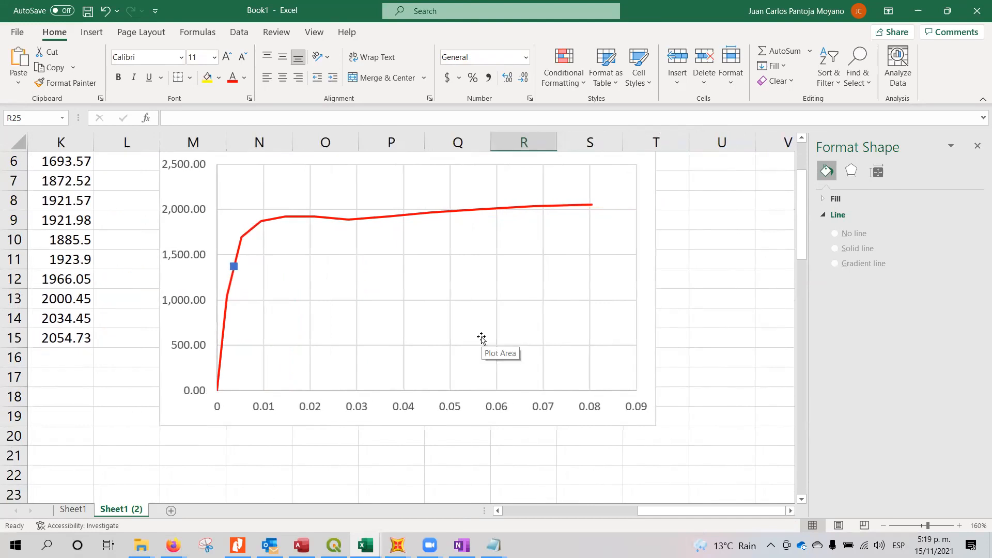
scroll(481, 337, "up", 1, "ctrl")
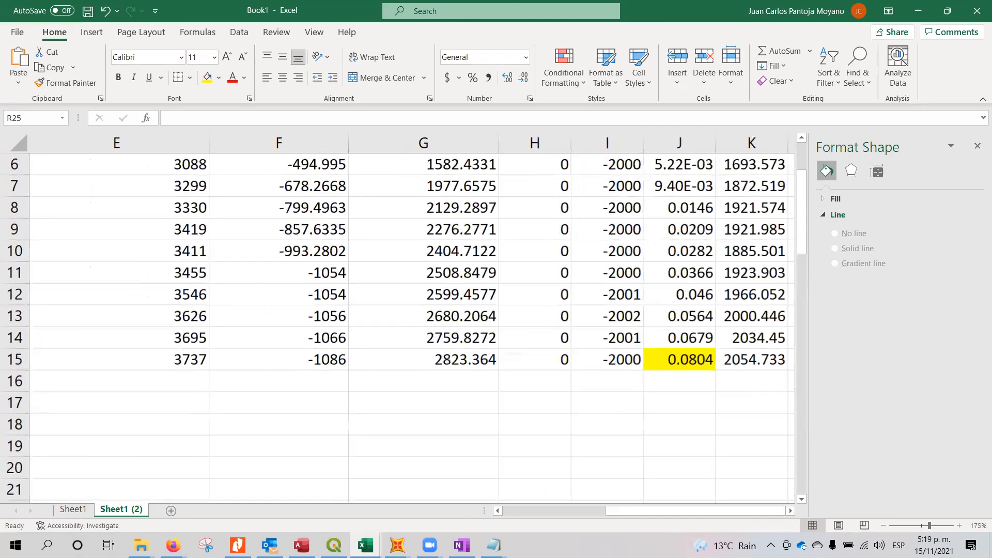
left_click(792, 510)
left_click(792, 511)
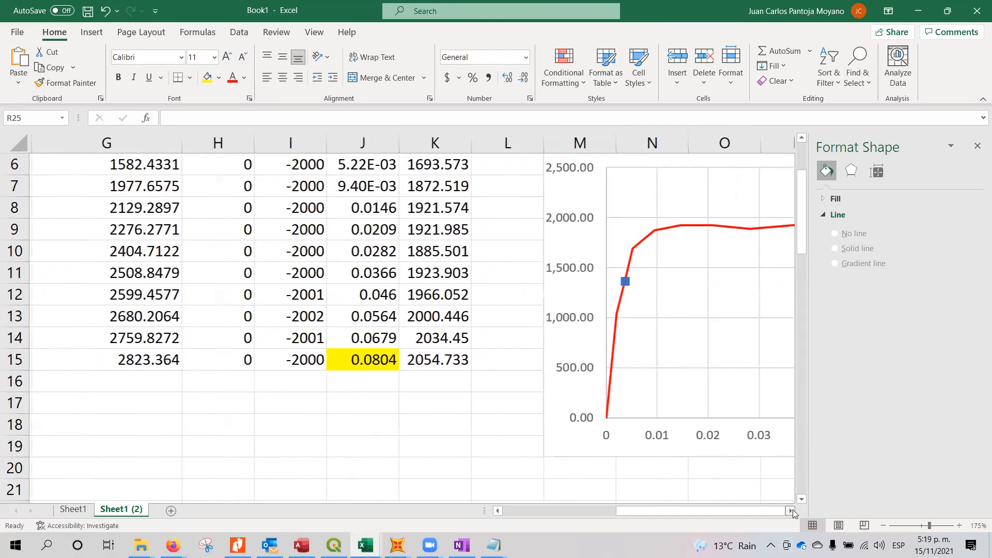
left_click(791, 511)
left_click(791, 510)
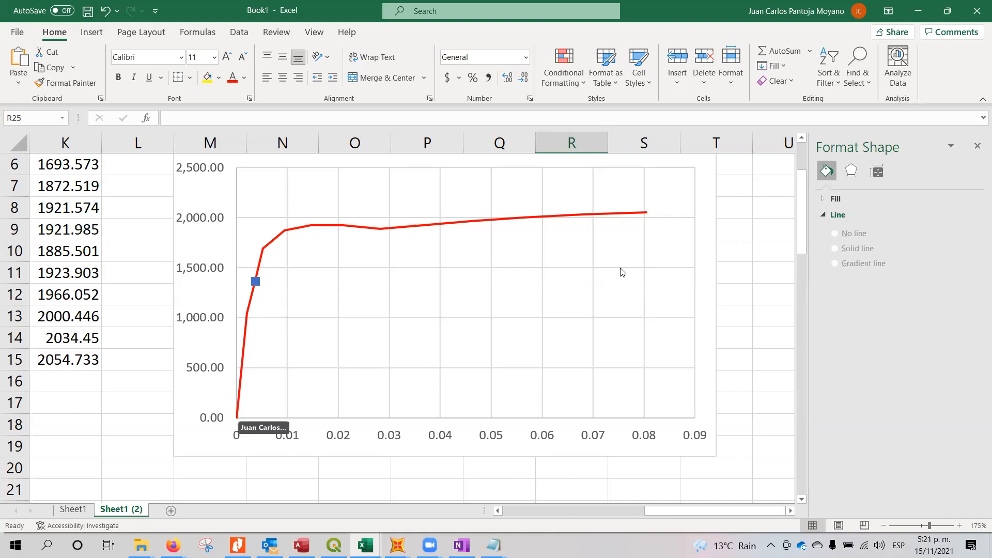
- Copy the moment–curvature chart, switch to OneNote and add a new page to the 202110 Diseño de Puentes section
left_click(694, 176)
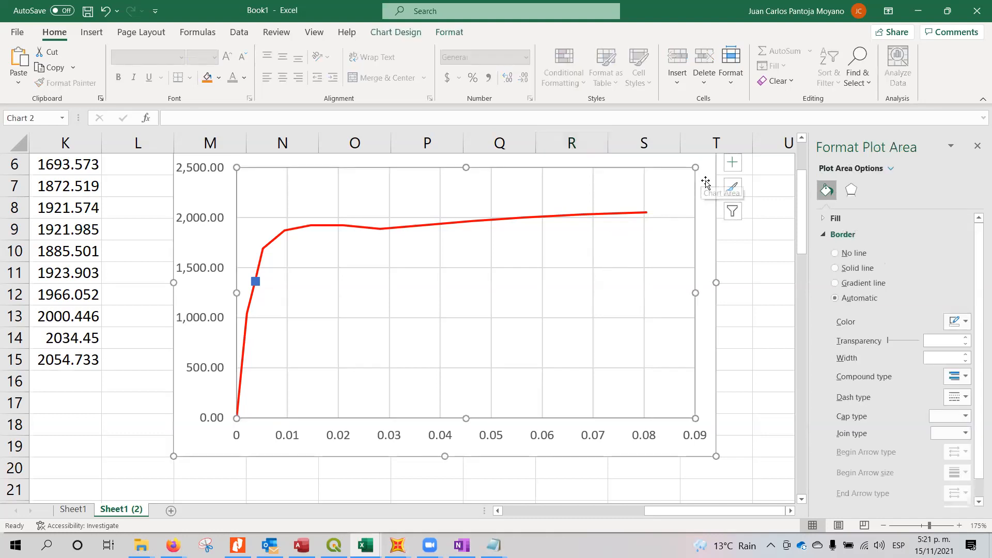
left_click(705, 182)
key("alt+Tab")
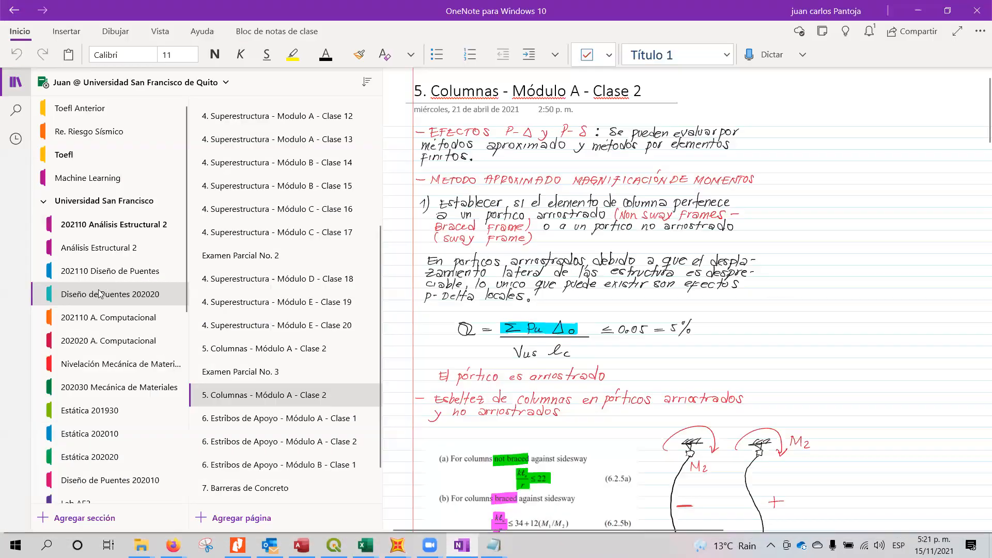
left_click(110, 278)
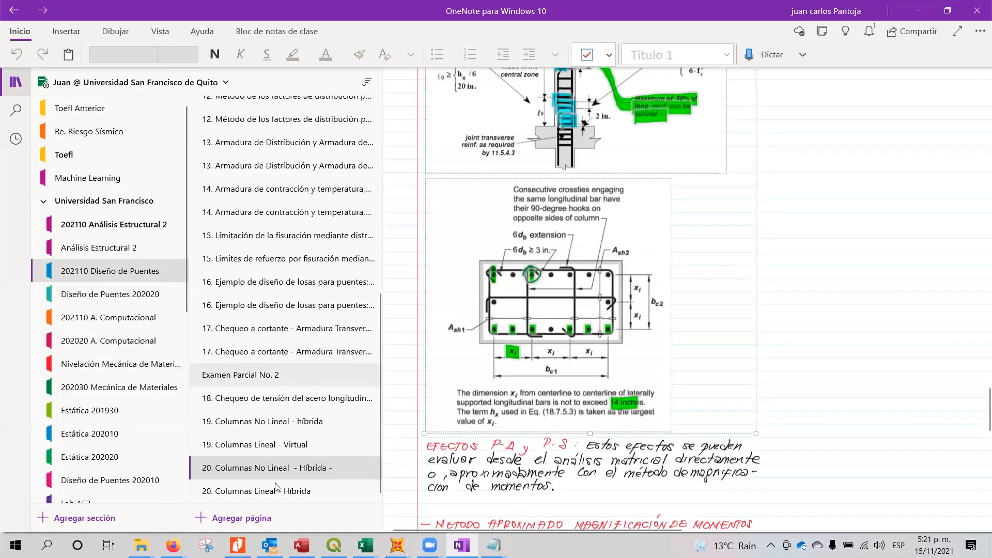
left_click(241, 493)
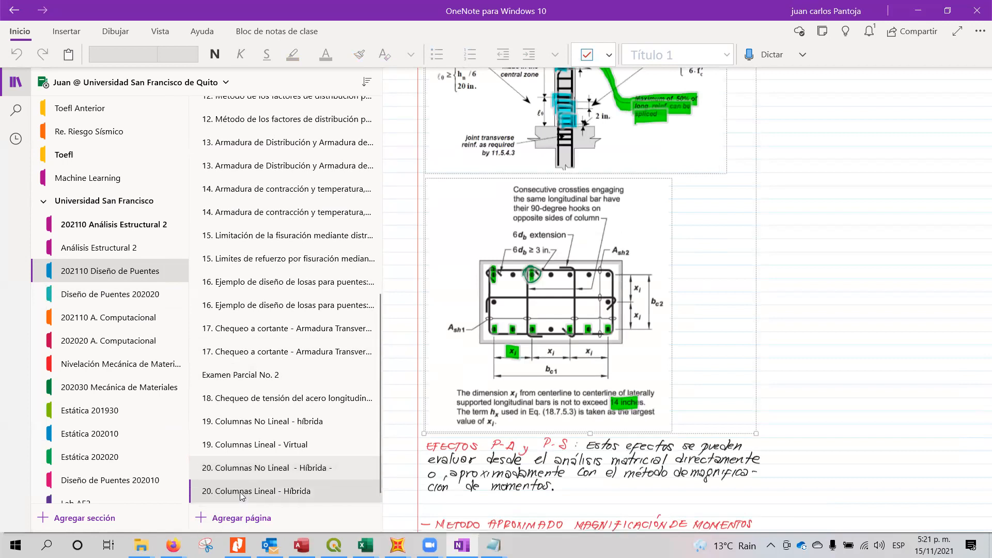
left_click(242, 518)
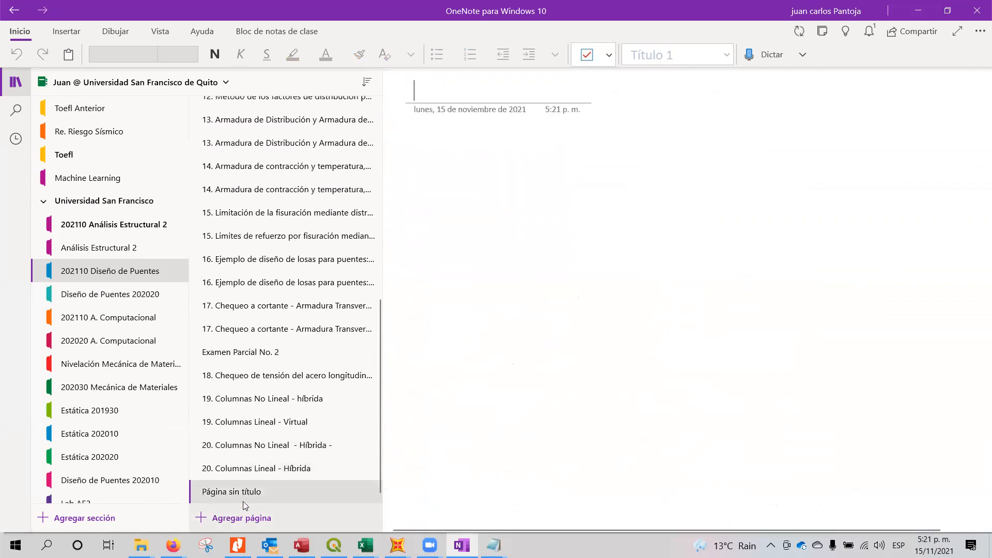
- Try to paste the copied moment–curvature chart onto the new untitled page
left_click(437, 162)
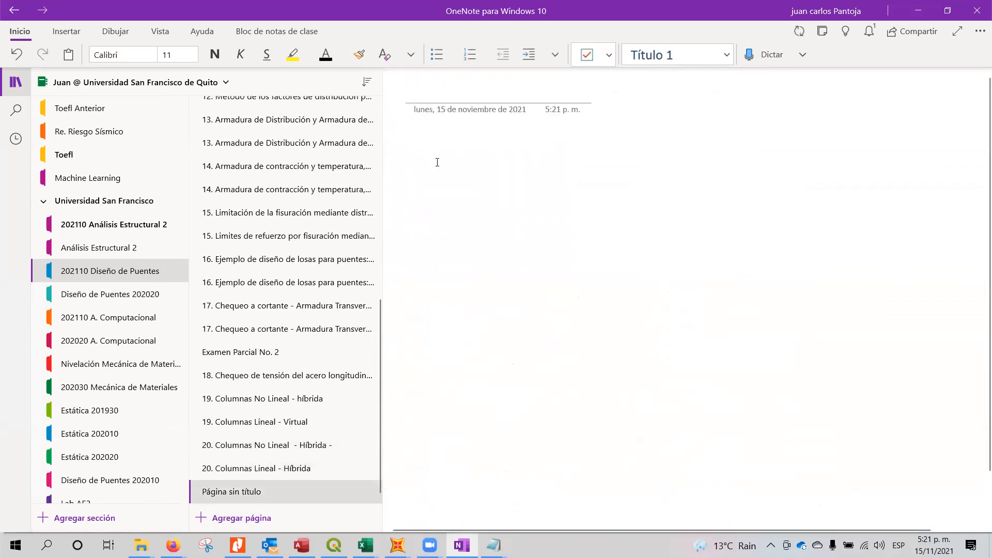
key("ctrl+v")
left_click(563, 290)
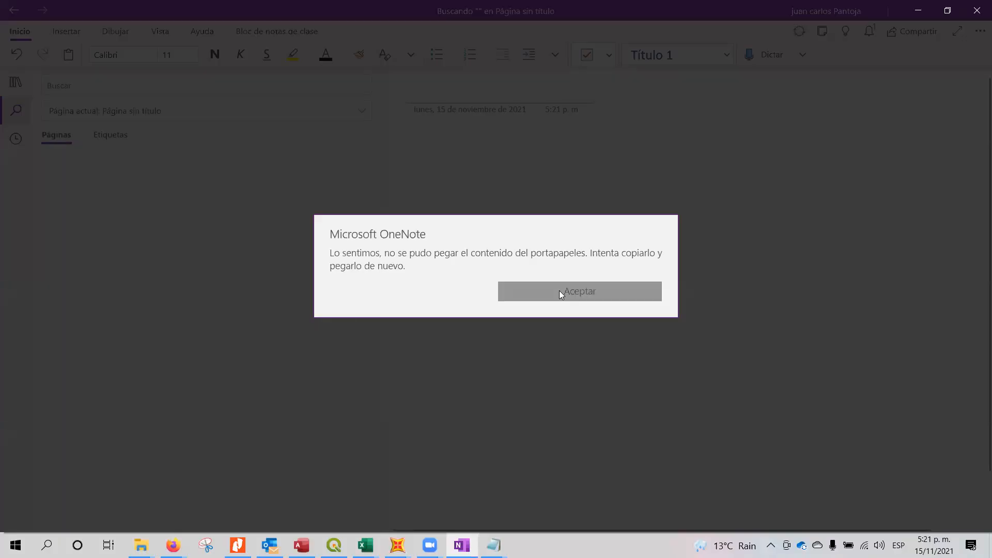
key("ctrl+f")
left_click(463, 173)
key("ctrl+v")
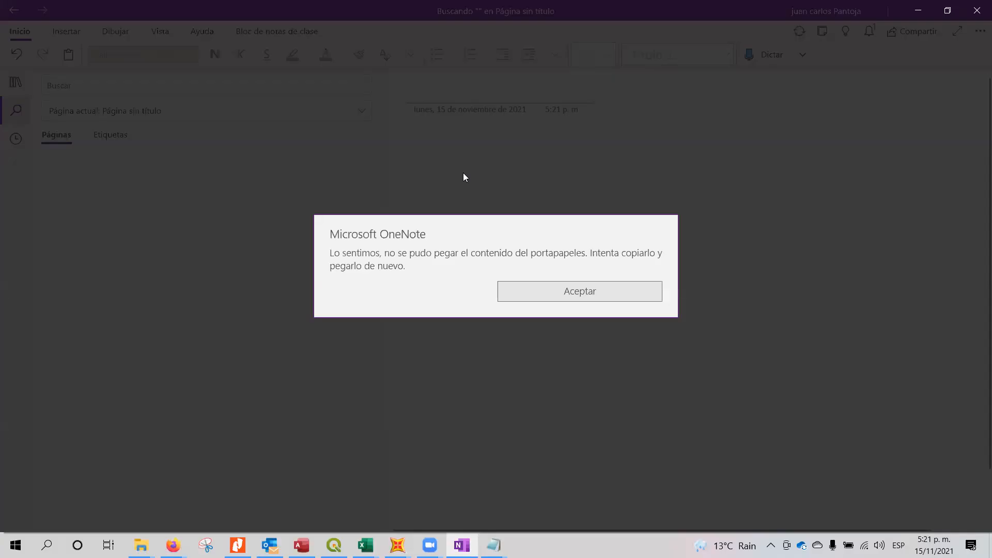
left_click(536, 285)
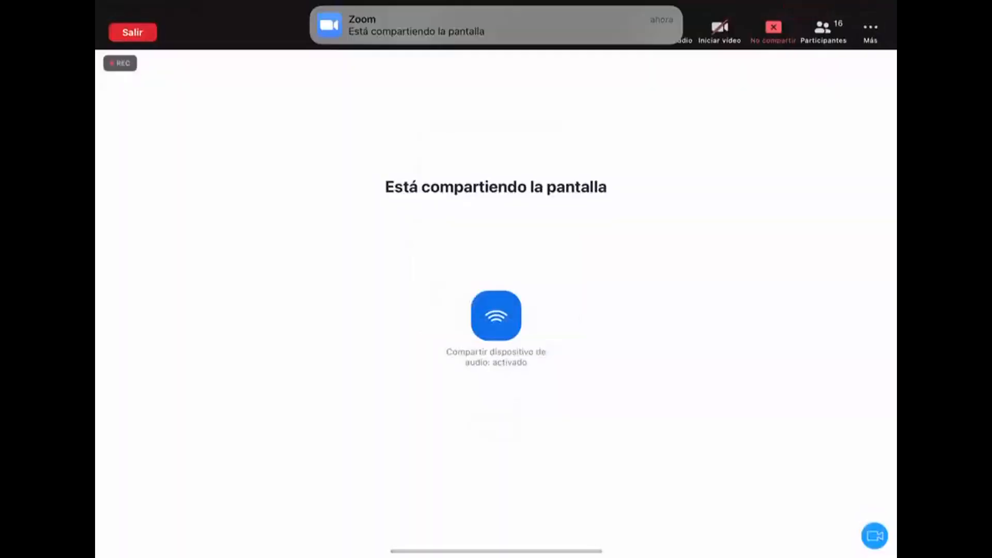
- Open OneNote on the tablet and draw a straight green line from the chart's origin through the yield marker to about 2,500
left_click_drag(494, 522, 494, 361)
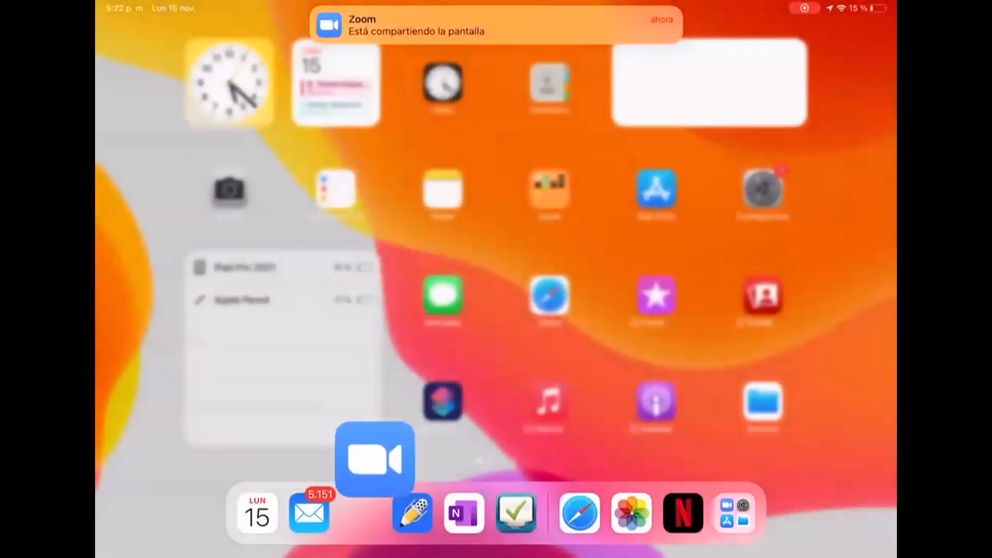
left_click(466, 512)
left_click(349, 60)
left_click(409, 60)
left_click(749, 64)
left_click(692, 135)
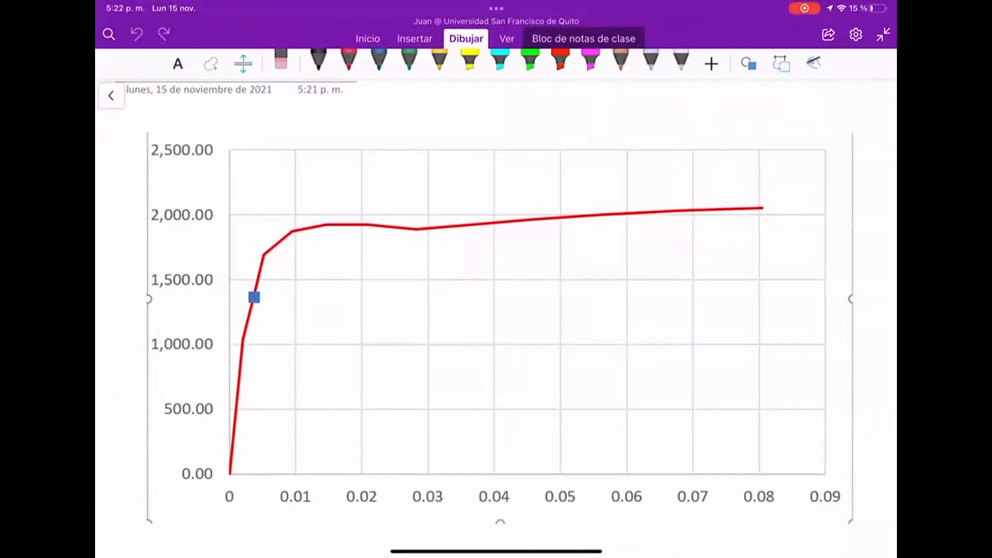
left_click_drag(231, 470, 272, 155)
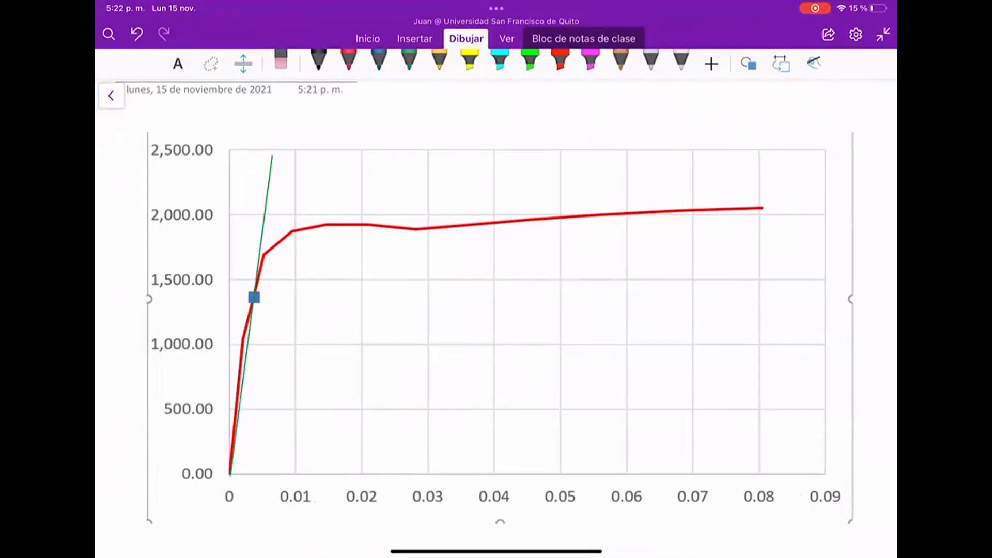
- Label the yield marker's moment My, then draw an arrow from the marker to the curvature axis and label it φy
left_click(409, 61)
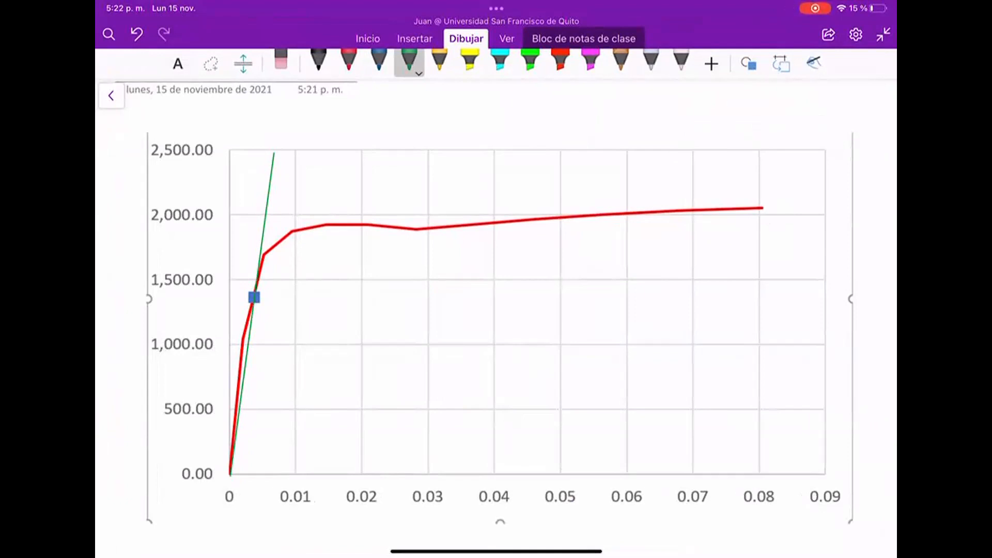
mouse_move(250, 298)
left_mouse_down()
mouse_move(206, 297)
mouse_move(215, 313)
left_mouse_up()
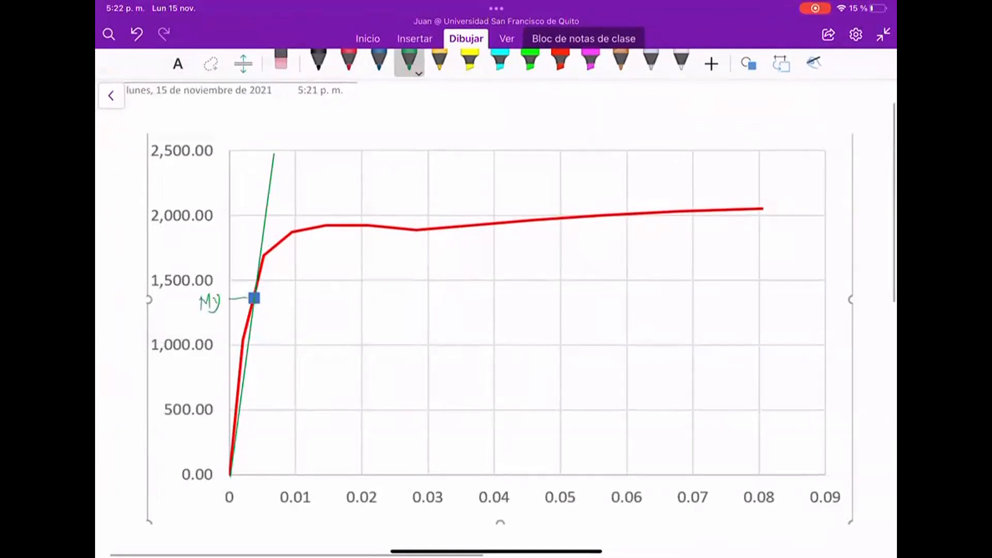
left_click(749, 63)
left_click(727, 132)
mouse_move(254, 305)
left_mouse_down()
mouse_move(248, 518)
mouse_move(257, 519)
left_mouse_up()
left_click(409, 61)
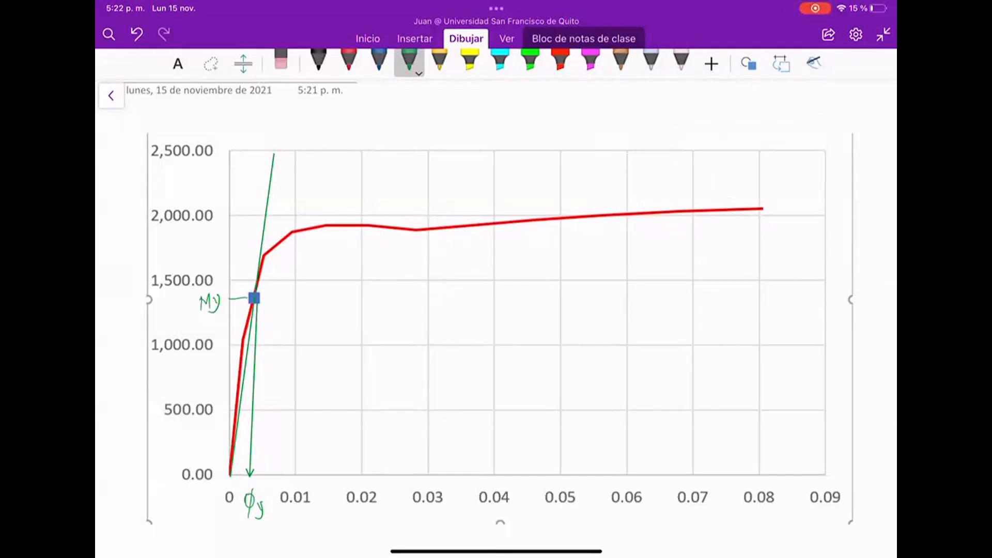
- Mark the end of the red curve and draw a horizontal green line from it back to near the moment axis
left_click_drag(754, 210, 770, 207)
left_click(749, 63)
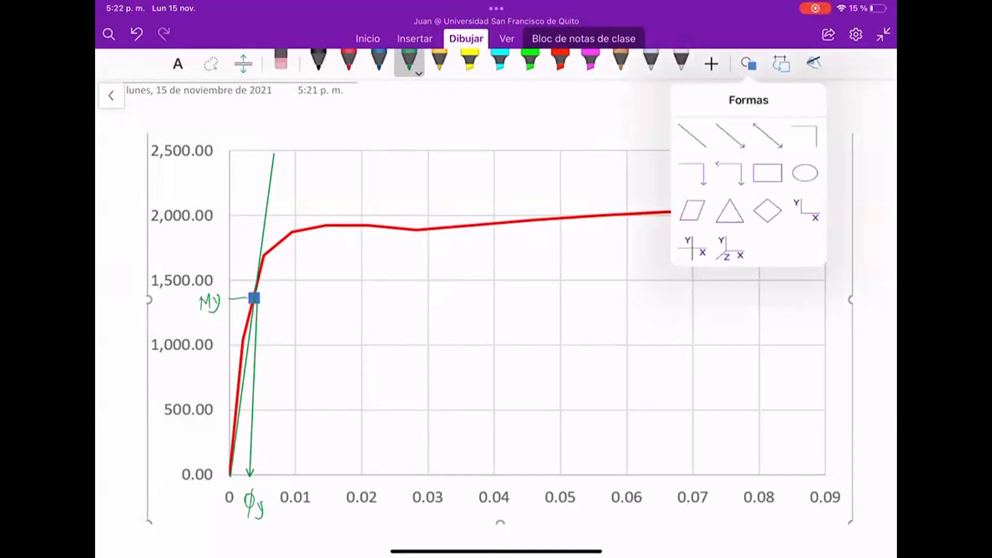
left_click(692, 136)
left_click_drag(757, 212, 237, 212)
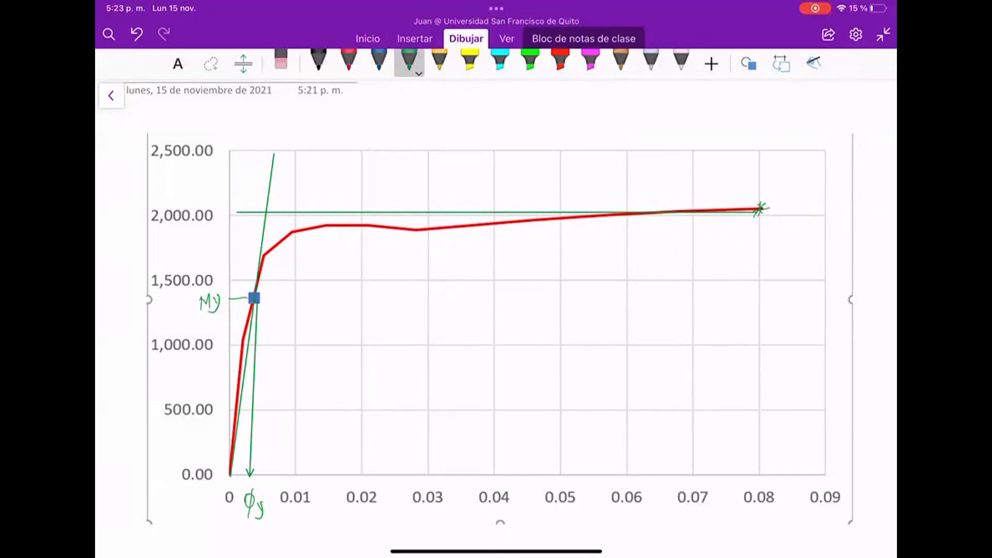
- Draw a vertical arrow from the curve's end mark down to the curvature axis at about 0.08 and label it φu
left_click(748, 64)
left_click(768, 136)
left_click(749, 64)
left_click(730, 136)
mouse_move(760, 209)
left_mouse_down()
mouse_move(759, 472)
mouse_move(779, 453)
mouse_move(780, 476)
mouse_move(809, 464)
left_mouse_up()
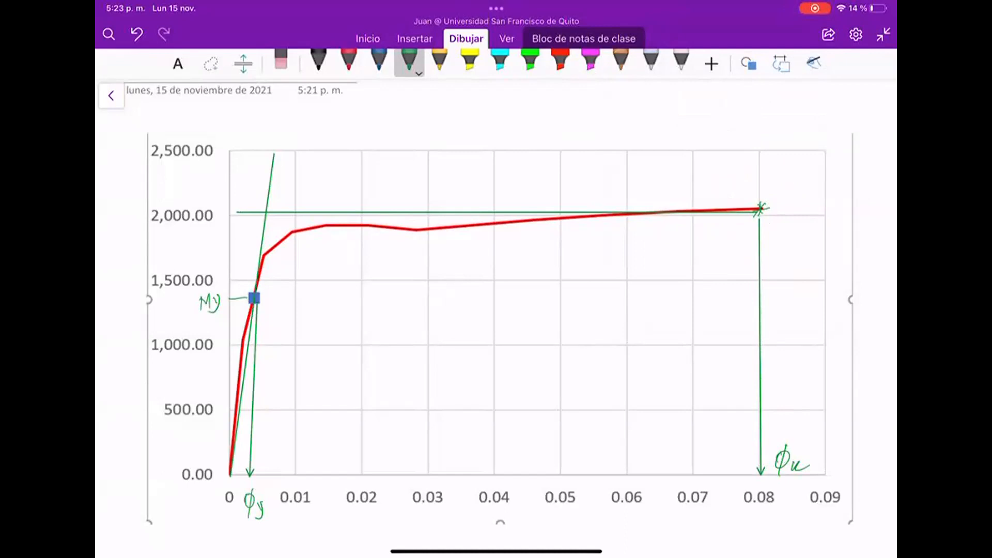
- Move the horizontal green line and its end mark down so the line sits just below 2,000
left_click(211, 63)
mouse_move(247, 233)
left_mouse_down()
mouse_move(202, 208)
mouse_move(710, 172)
mouse_move(248, 234)
left_mouse_up()
mouse_move(760, 212)
left_mouse_down()
mouse_move(755, 243)
mouse_move(764, 206)
mouse_move(761, 220)
left_mouse_up()
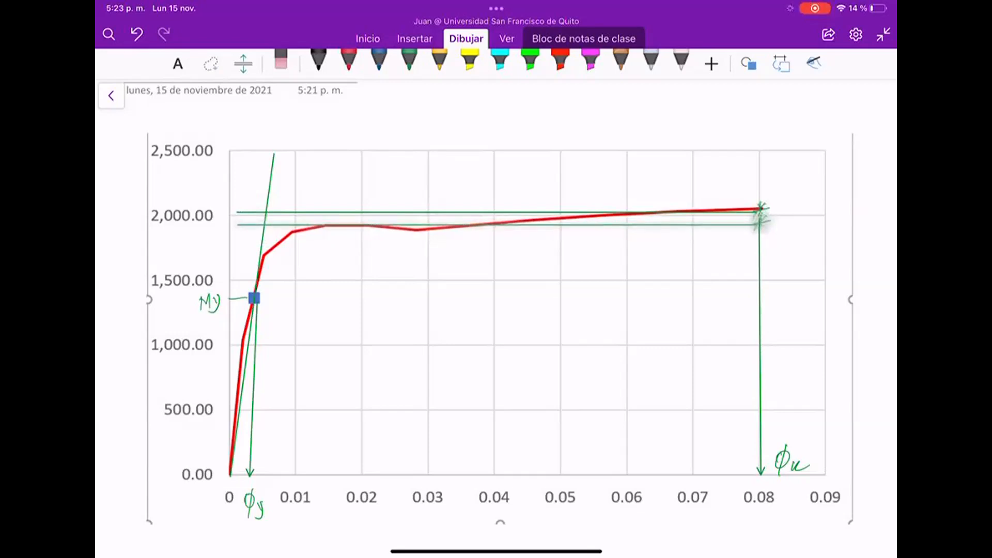
left_click(761, 217)
left_click(594, 315)
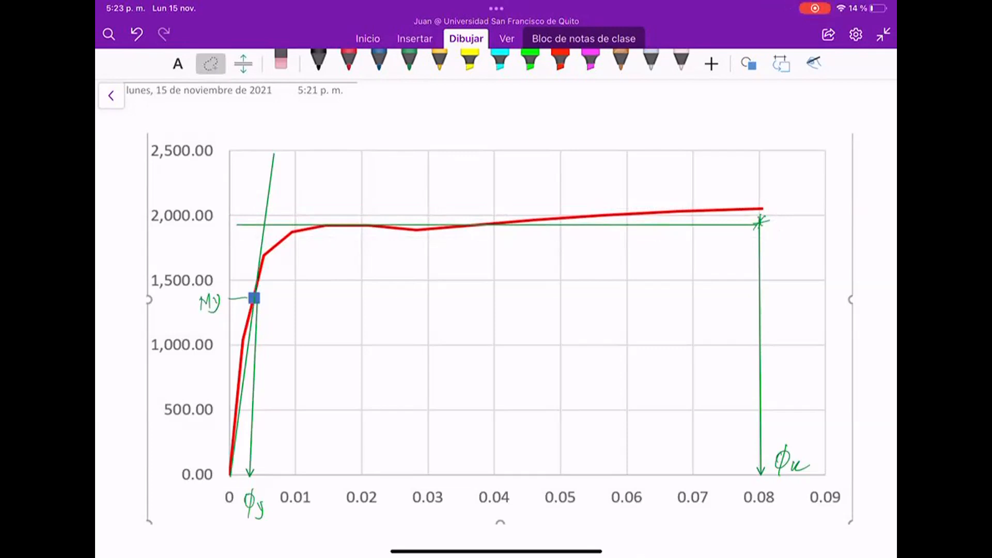
- Erase the inclined line above the horizontal line and the horizontal line's stub beyond their intersection
left_click(281, 60)
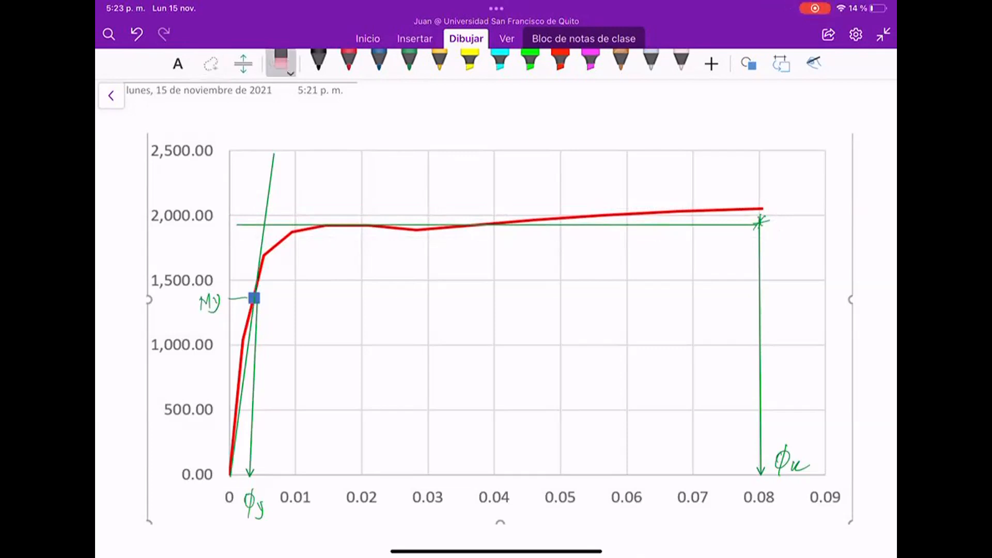
left_click(281, 61)
left_click(241, 165)
mouse_move(277, 149)
left_mouse_down()
mouse_move(266, 207)
mouse_move(237, 228)
mouse_move(262, 219)
left_mouse_up()
- Relabel the yield marker's moment as Mfy and its curvature as φfy in green
left_click(408, 61)
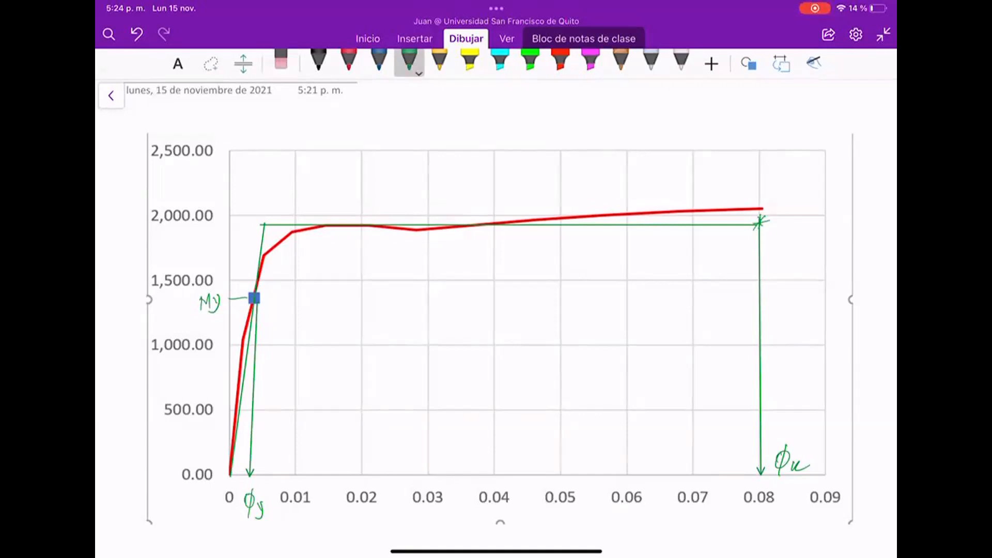
left_click(280, 61)
left_click_drag(211, 312, 216, 299)
left_click(409, 61)
left_click_drag(217, 304, 216, 324)
left_click(281, 61)
left_click_drag(257, 503, 255, 541)
left_click(409, 61)
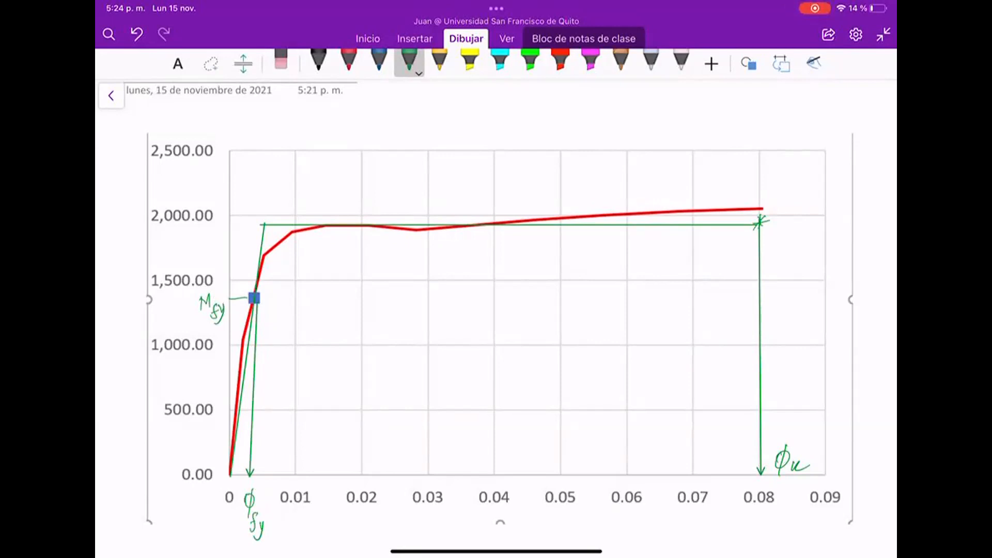
- Mark the intersection of the two green lines with a dot and drop a vertical line from it to the curvature axis
left_click_drag(262, 222, 264, 227)
left_click(748, 63)
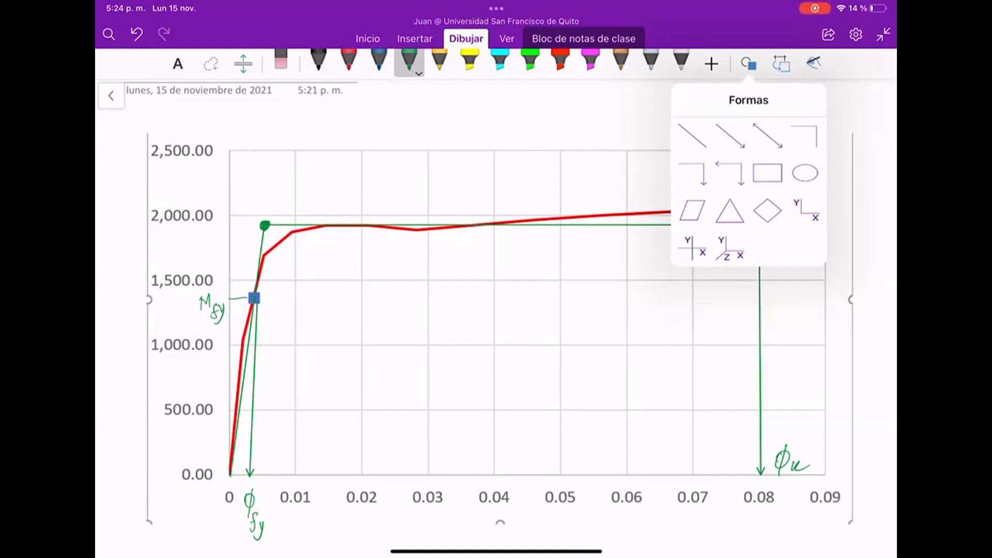
left_click(730, 136)
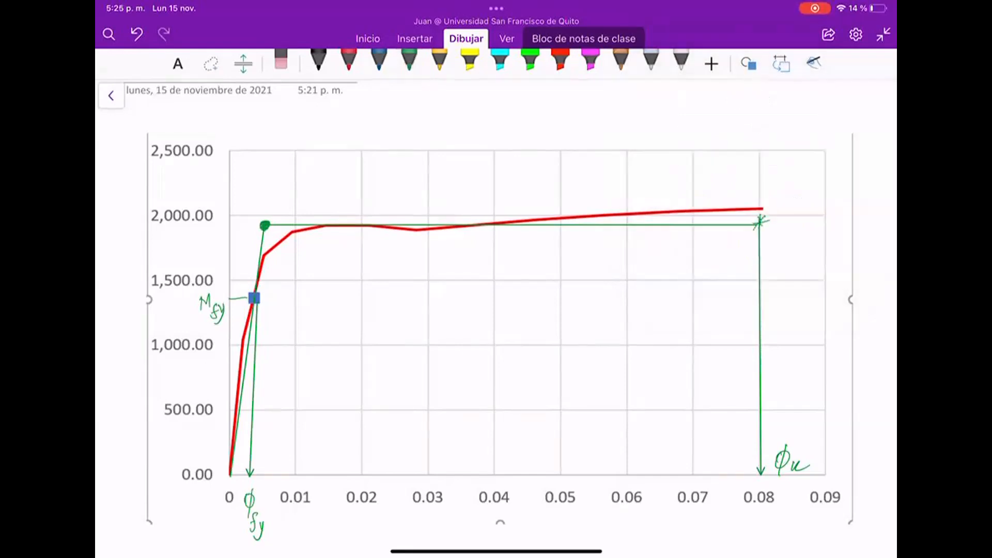
left_click(748, 63)
left_click_drag(265, 225, 262, 477)
left_click(410, 60)
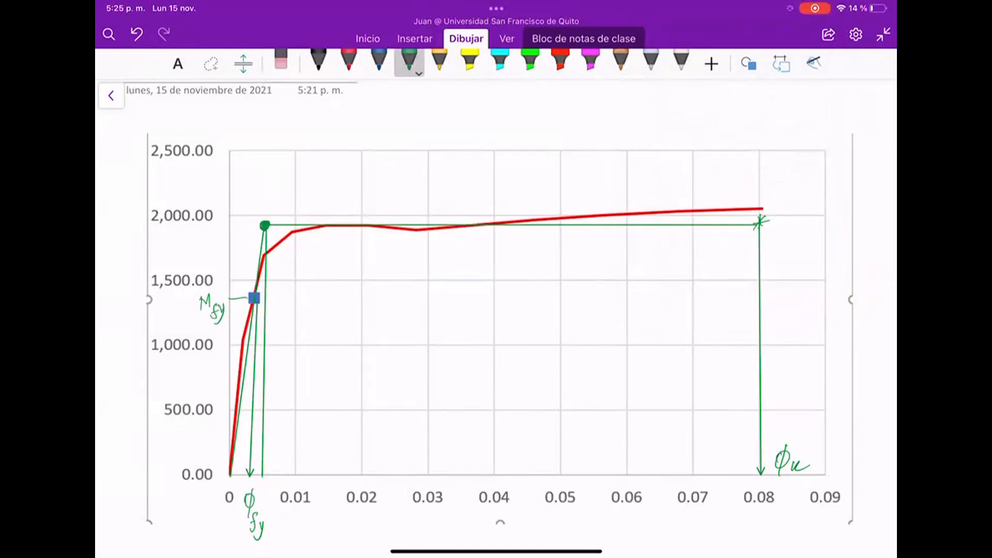
- Label the intersection dot (φy, My) in red and write "Areal =" above the chart
left_click(348, 61)
mouse_move(260, 192)
left_mouse_down()
mouse_move(266, 210)
mouse_move(278, 192)
left_mouse_up()
mouse_move(274, 177)
left_mouse_down()
mouse_move(274, 203)
mouse_move(286, 189)
mouse_move(284, 209)
mouse_move(315, 179)
mouse_move(316, 190)
left_mouse_up()
left_click_drag(317, 148, 326, 190)
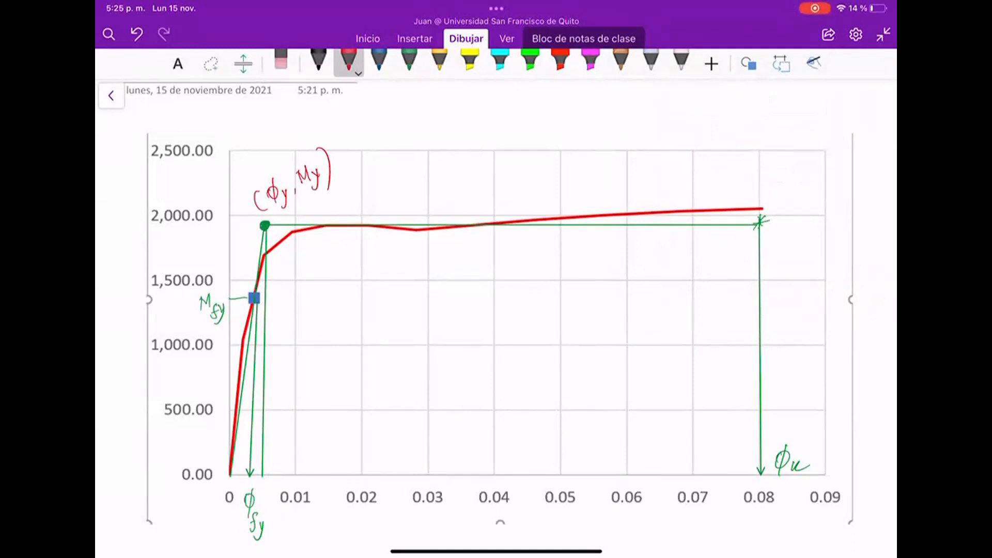
mouse_move(460, 147)
left_mouse_down()
mouse_move(491, 136)
mouse_move(511, 153)
left_mouse_up()
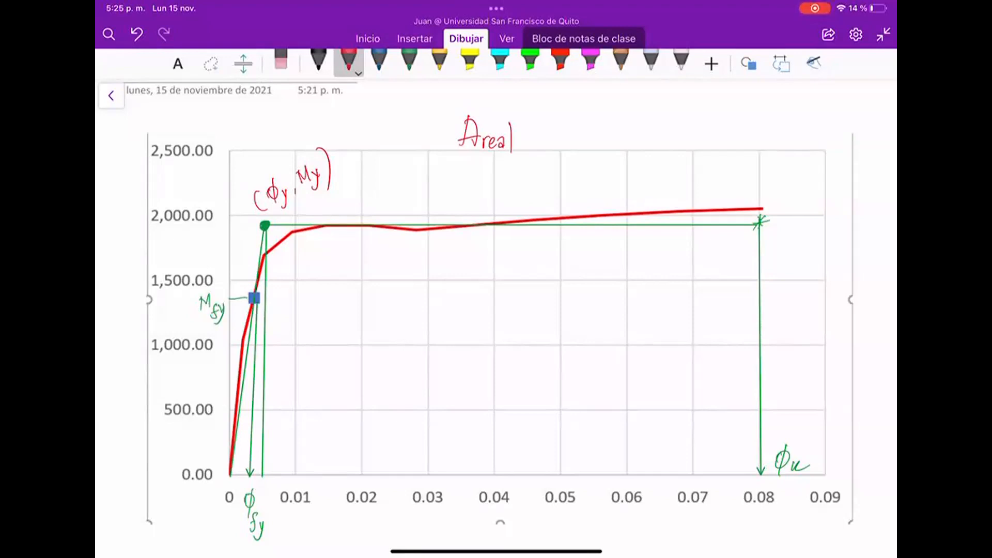
left_click_drag(524, 131, 537, 136)
- Shade the rectangular area under the horizontal line, from the intersection to φu, with cyan highlighter
left_click(499, 61)
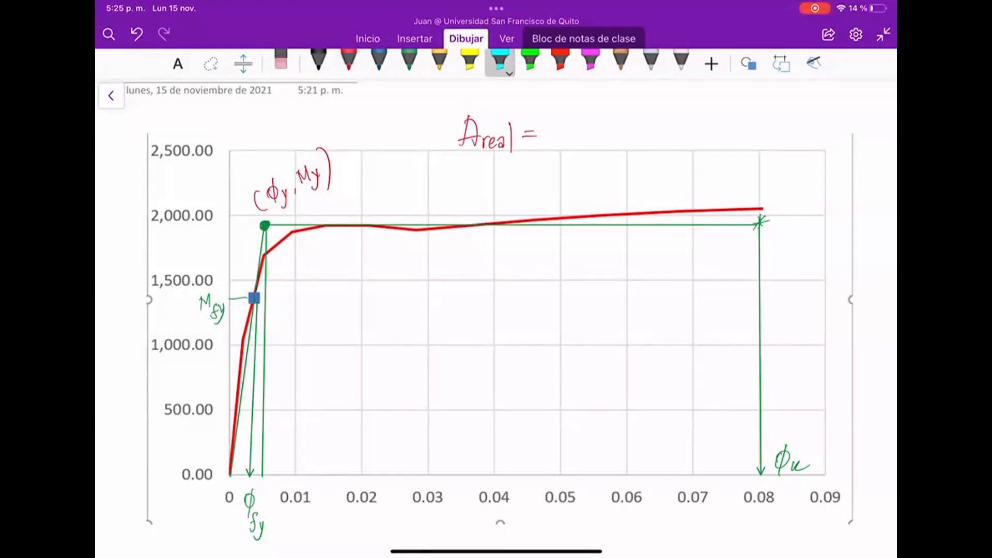
left_click_drag(269, 256, 306, 217)
left_click_drag(266, 273, 330, 216)
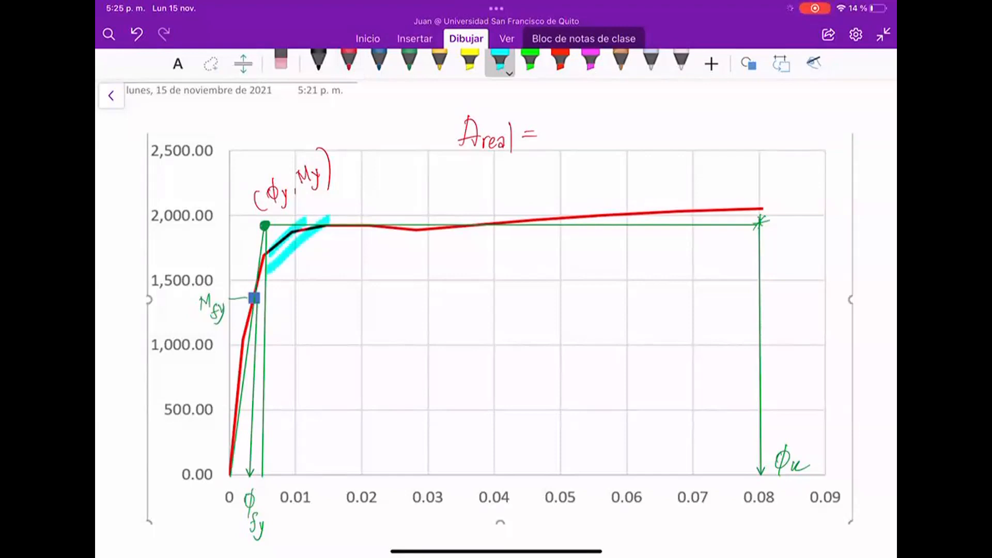
left_click_drag(269, 238, 770, 225)
mouse_move(269, 261)
left_mouse_down()
mouse_move(386, 252)
mouse_move(749, 317)
mouse_move(681, 354)
mouse_move(558, 390)
mouse_move(299, 424)
mouse_move(724, 437)
mouse_move(546, 447)
mouse_move(721, 447)
left_mouse_up()
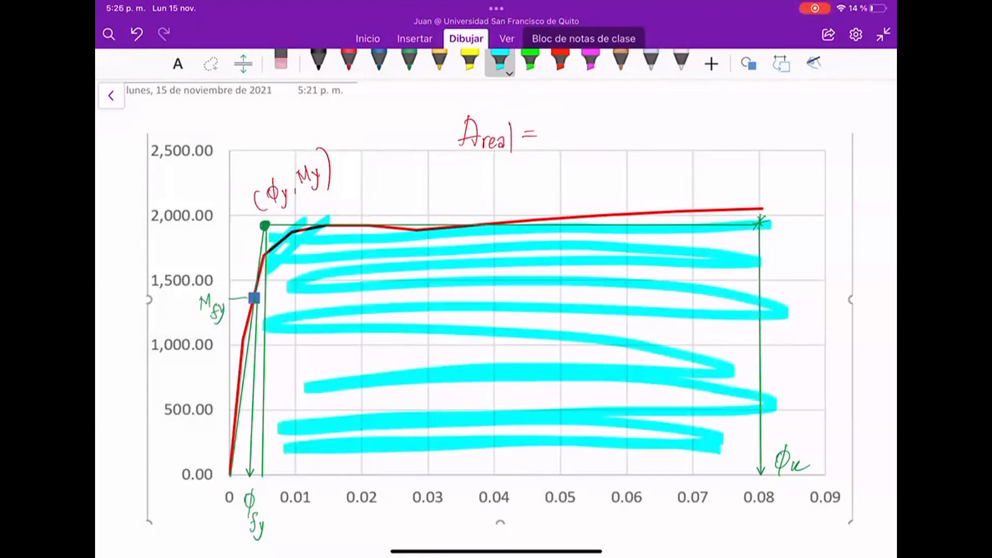
- Write the rectangle's area (φu − φy) My in black after "Areal =" and highlight φy and My in green
left_click(319, 61)
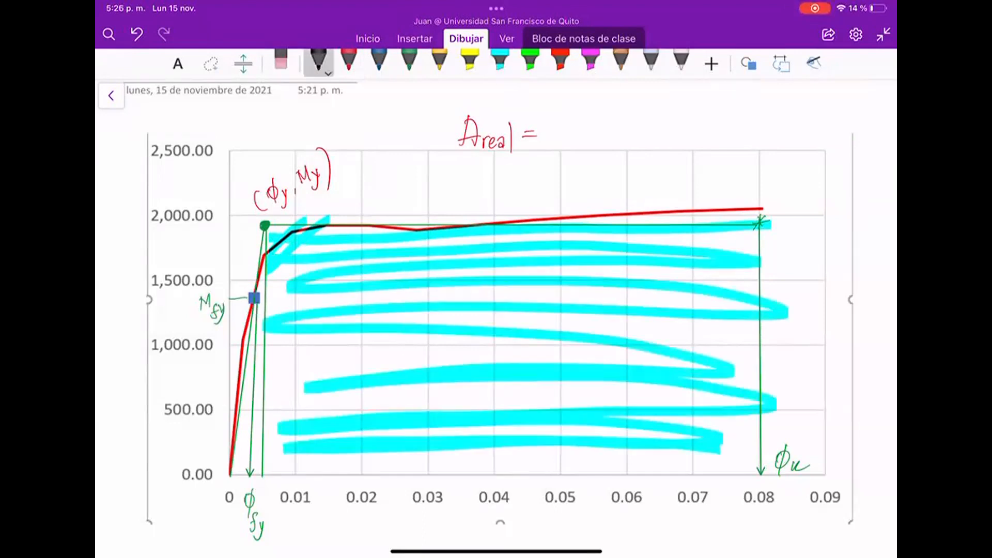
mouse_move(551, 119)
left_mouse_down()
mouse_move(547, 148)
mouse_move(626, 129)
mouse_move(618, 123)
mouse_move(612, 156)
mouse_move(633, 132)
mouse_move(612, 136)
mouse_move(618, 120)
mouse_move(638, 152)
mouse_move(672, 125)
mouse_move(677, 144)
mouse_move(667, 157)
mouse_move(685, 136)
mouse_move(661, 147)
left_mouse_up()
left_click(530, 61)
left_click(318, 61)
left_click(530, 61)
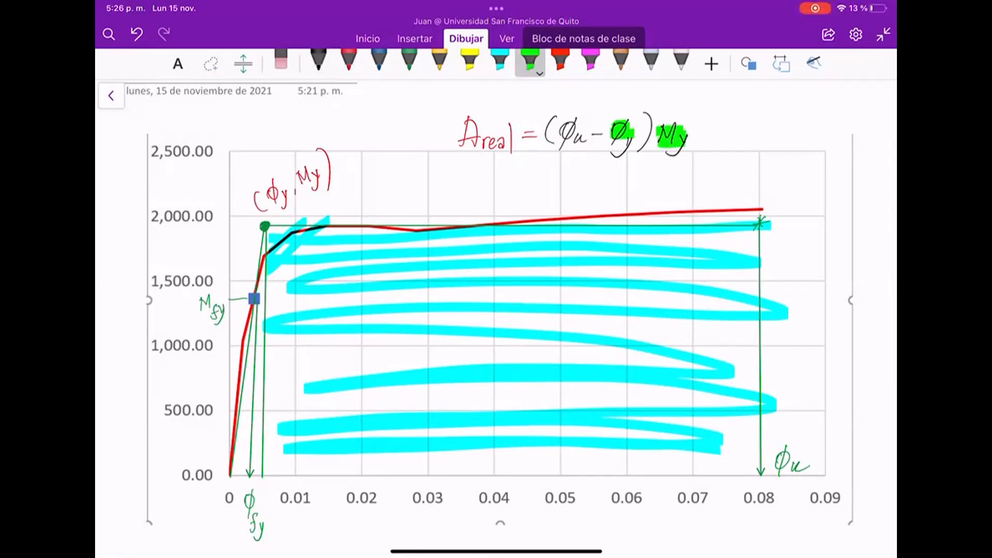
- Add a plus sign to the area equation and shade the triangle under the inclined line in green
left_click(318, 61)
mouse_move(706, 128)
left_mouse_down()
mouse_move(702, 146)
mouse_move(712, 134)
left_mouse_up()
left_click(530, 61)
left_click_drag(264, 231, 246, 471)
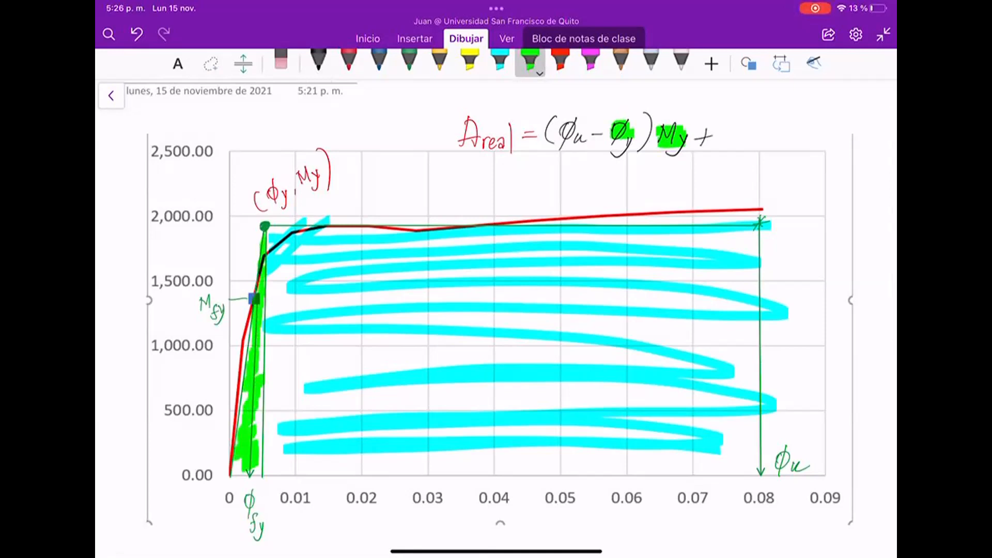
- Add the triangle's area ½ φy · My to the equation and highlight its φy and My in green
left_click(318, 61)
left_click_drag(731, 125, 739, 165)
mouse_move(755, 131)
left_mouse_down()
mouse_move(749, 152)
mouse_move(770, 148)
mouse_move(756, 160)
mouse_move(771, 142)
mouse_move(757, 154)
left_mouse_up()
left_click(531, 59)
left_click(318, 61)
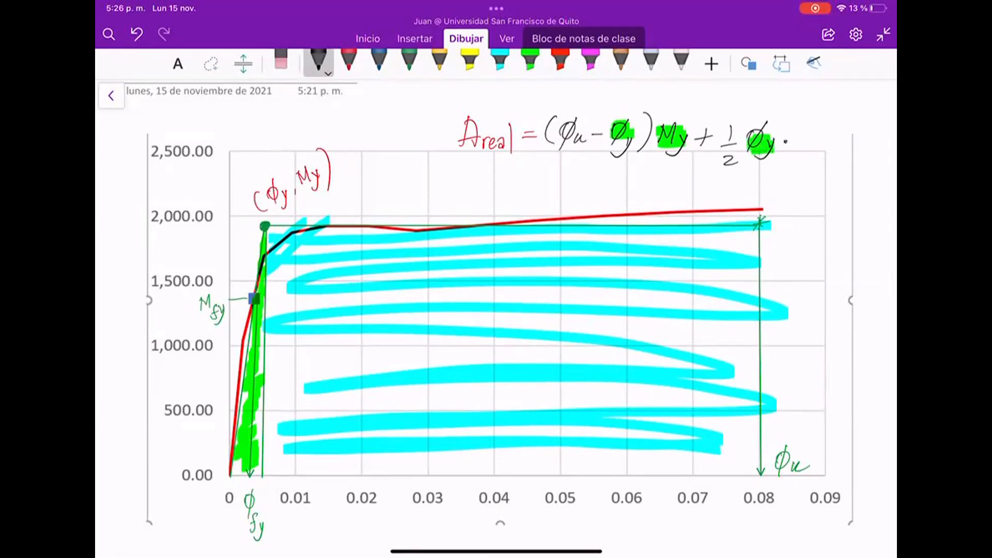
mouse_move(799, 144)
left_mouse_down()
mouse_move(800, 126)
mouse_move(815, 144)
mouse_move(805, 160)
mouse_move(830, 145)
mouse_move(806, 151)
left_mouse_up()
left_click(530, 61)
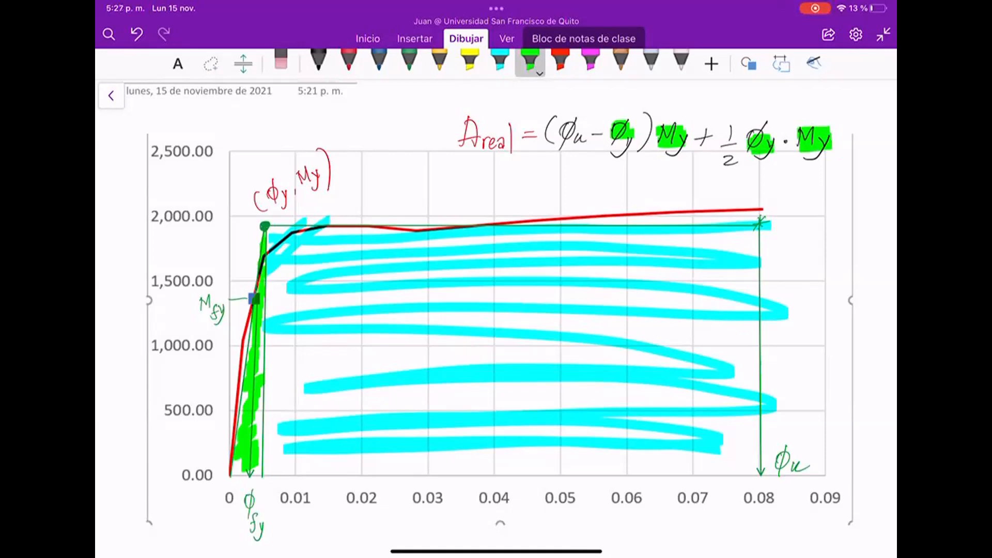
- Write "My = Mfy/φfy" in green below the area equation
left_click(410, 61)
mouse_move(450, 191)
left_mouse_down()
mouse_move(453, 173)
mouse_move(470, 193)
mouse_move(458, 205)
mouse_move(495, 185)
left_mouse_up()
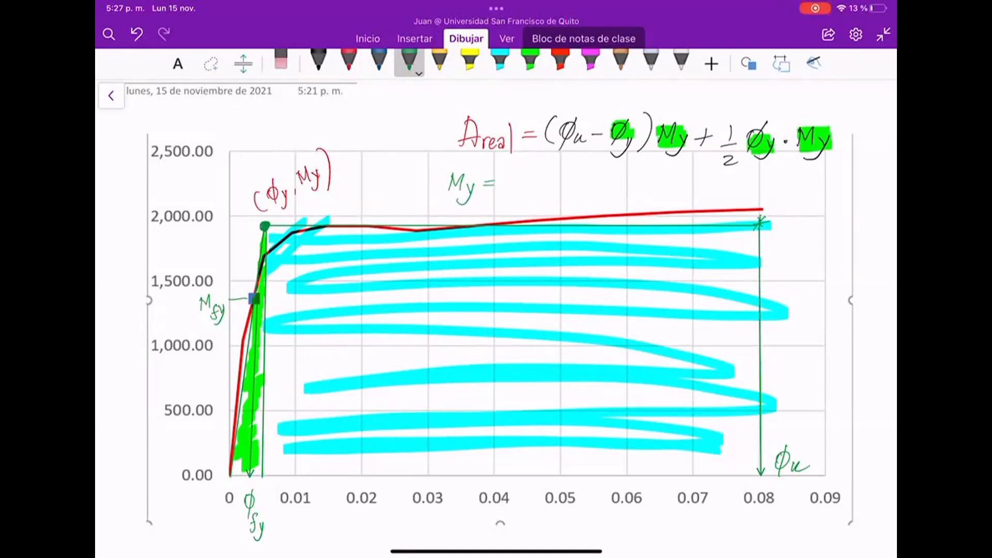
mouse_move(510, 183)
left_mouse_down()
mouse_move(516, 175)
mouse_move(525, 188)
left_mouse_up()
left_click_drag(523, 179, 540, 182)
mouse_move(546, 175)
left_mouse_down()
mouse_move(545, 190)
mouse_move(509, 198)
mouse_move(503, 213)
left_mouse_up()
left_click_drag(526, 199, 517, 217)
left_click_drag(514, 208, 533, 220)
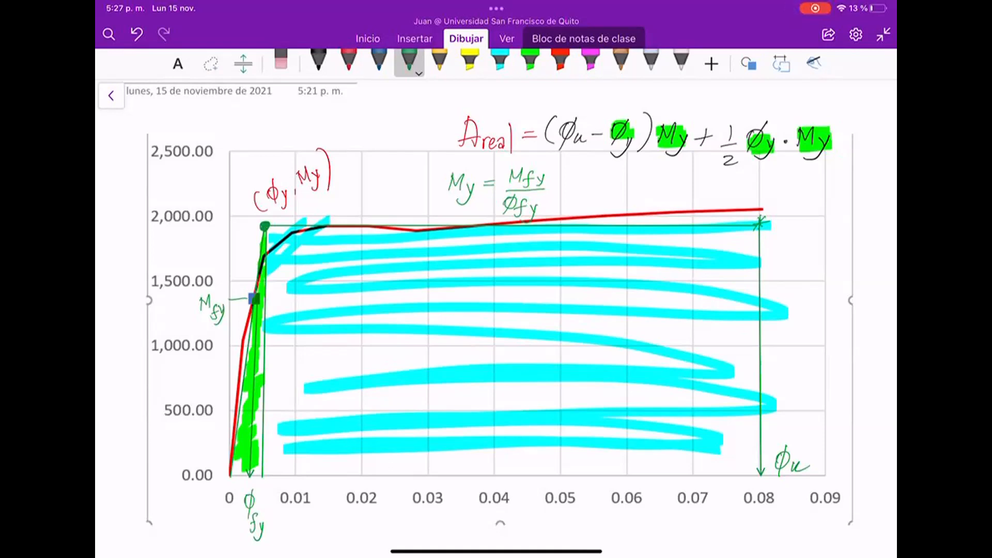
- Erase "My =" from the green equation and write "= My/φy" in black after Mfy/φfy
left_click(281, 62)
mouse_move(452, 178)
left_mouse_down()
mouse_move(483, 183)
mouse_move(481, 191)
left_mouse_up()
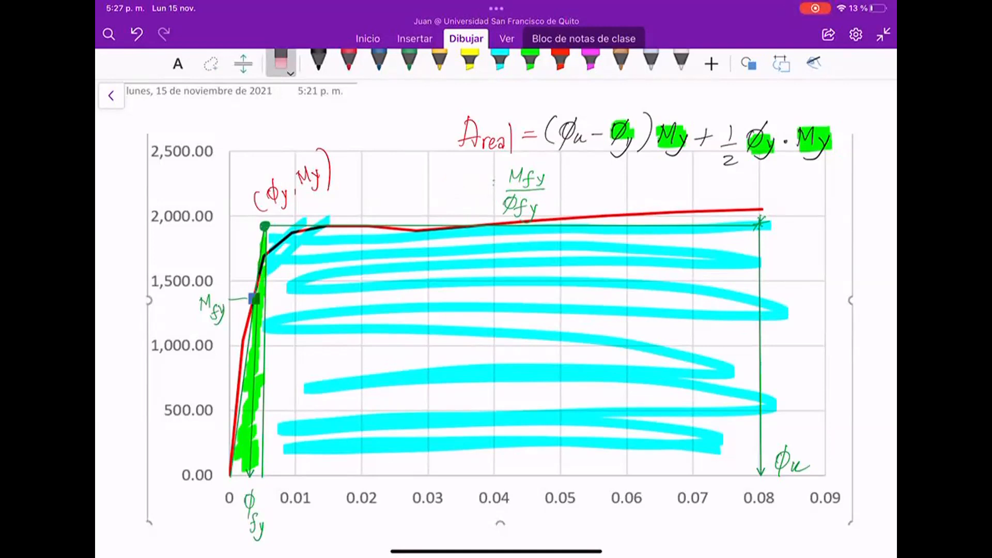
left_click(319, 61)
mouse_move(555, 184)
left_mouse_down()
mouse_move(568, 187)
mouse_move(591, 166)
mouse_move(609, 178)
left_mouse_up()
mouse_move(617, 169)
left_mouse_down()
mouse_move(608, 186)
mouse_move(621, 188)
mouse_move(586, 209)
mouse_move(596, 197)
left_mouse_up()
mouse_move(600, 192)
left_mouse_down()
mouse_move(584, 214)
mouse_move(598, 220)
left_mouse_up()
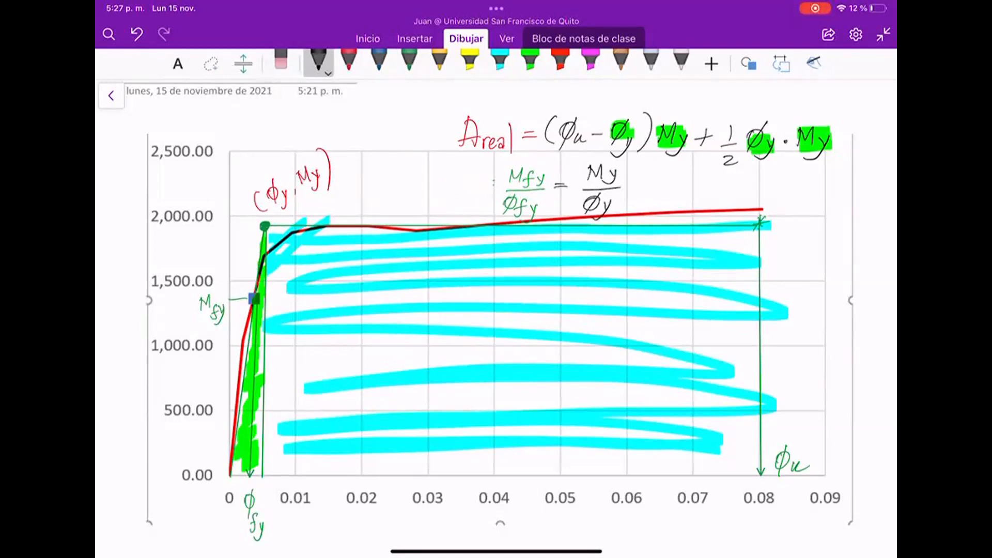
- Highlight the denominator φy of the ratio equation in green and start a black equation "φy =" beneath it
left_click(530, 61)
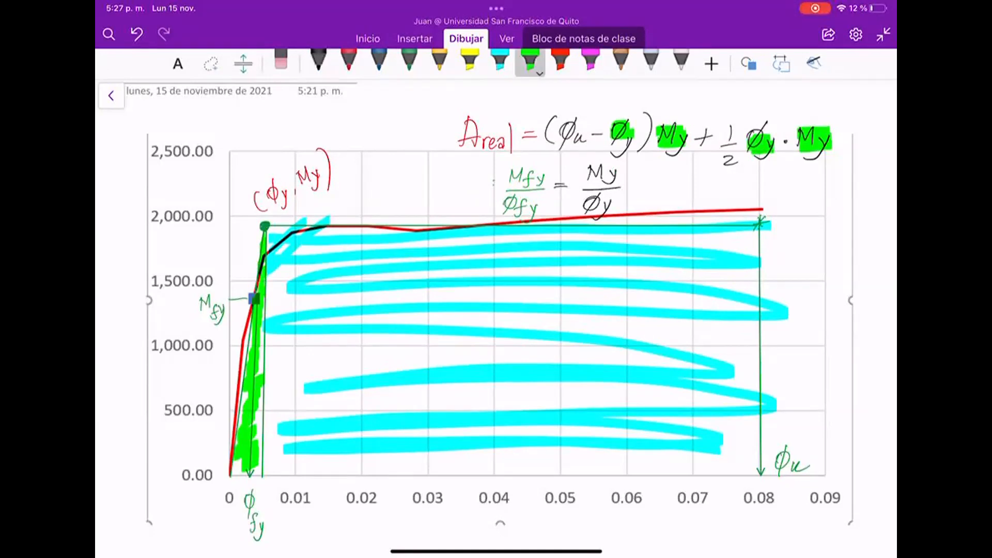
left_click_drag(584, 203, 614, 207)
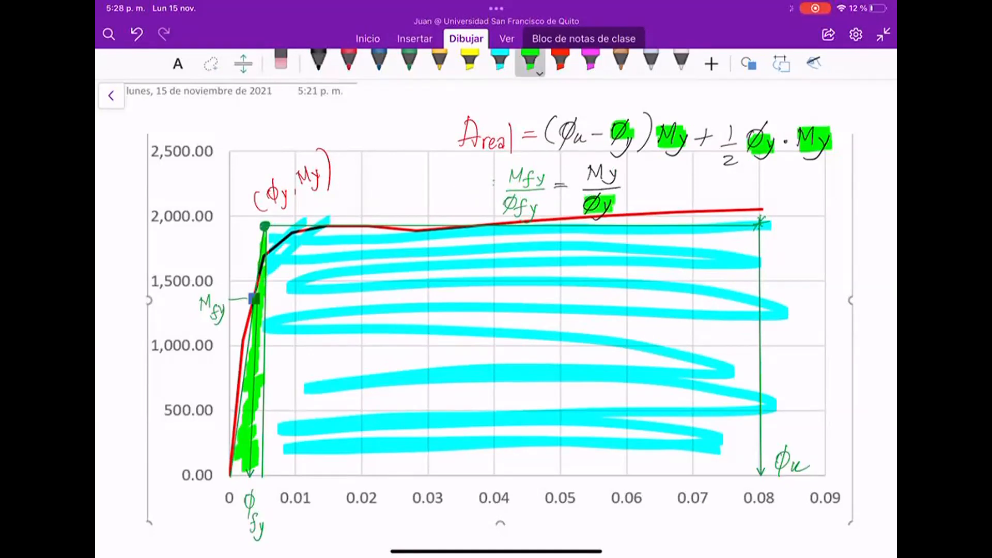
left_click(318, 61)
mouse_move(513, 247)
left_mouse_down()
mouse_move(503, 268)
mouse_move(513, 274)
mouse_move(577, 241)
mouse_move(597, 253)
left_mouse_up()
- Try writing Mfy/φfy followed by a multiplication sign after "φy =", and scratch out the numerator
left_click_drag(592, 246, 609, 248)
mouse_move(616, 238)
left_mouse_down()
mouse_move(610, 256)
mouse_move(628, 259)
mouse_move(579, 271)
mouse_move(573, 291)
mouse_move(587, 290)
left_mouse_up()
mouse_move(583, 282)
left_mouse_down()
mouse_move(597, 281)
mouse_move(589, 297)
left_mouse_up()
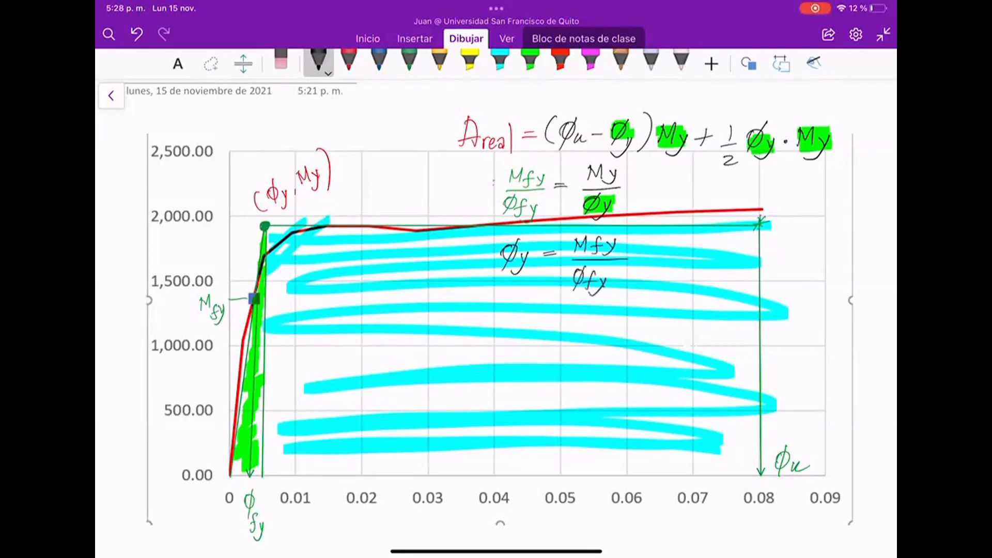
left_click_drag(634, 254, 640, 263)
left_click_drag(641, 252, 634, 263)
mouse_move(623, 242)
left_mouse_down()
mouse_move(575, 253)
mouse_move(585, 257)
left_mouse_up()
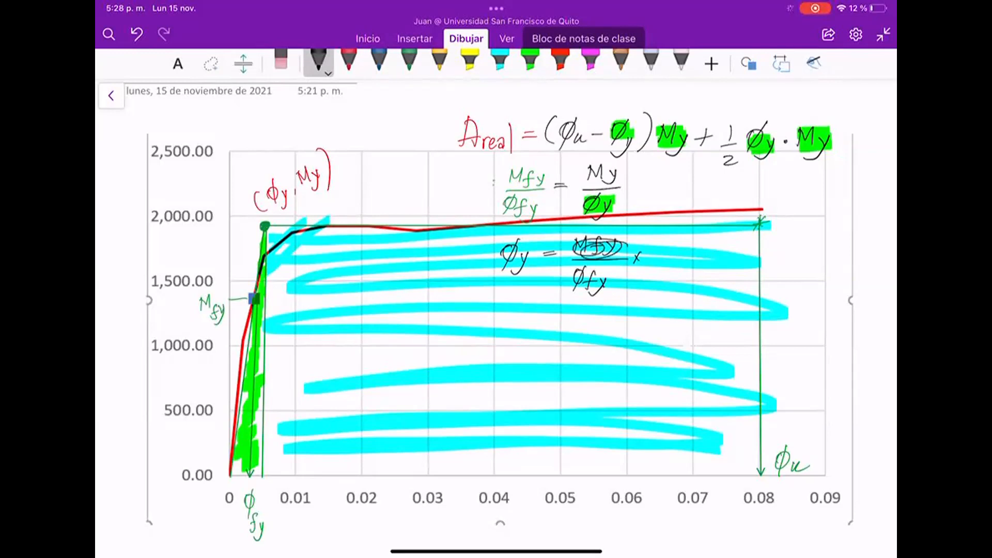
- Undo the scratch-out, the multiplication sign and the fraction Mfy/φfy, back to "φy ="
key("ctrl+z")
key("ctrl+z")
key("ctrl+z")
key("ctrl+z")
key("ctrl+z")
key("ctrl+z")
key("ctrl+z")
key("ctrl+z")
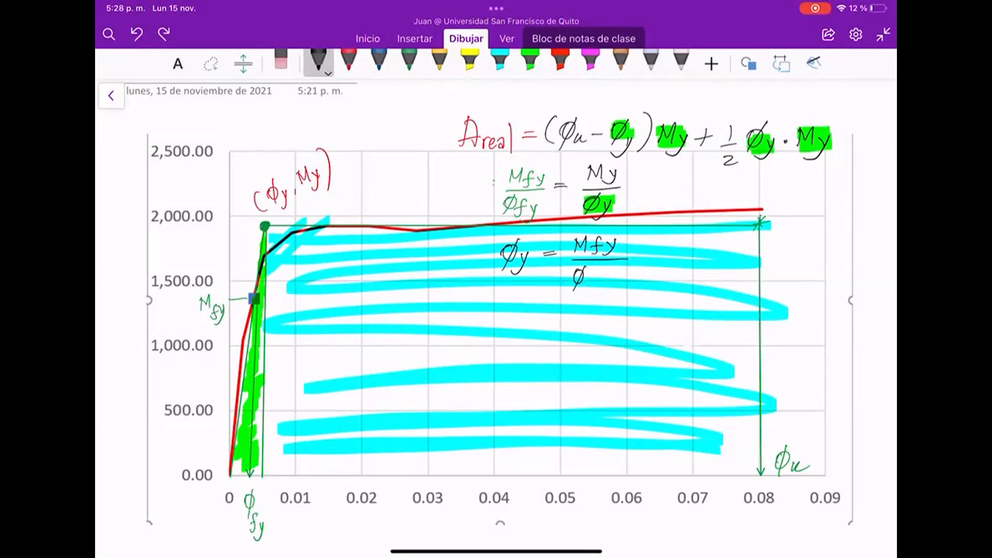
key("ctrl+z")
key("ctrl+z")
key("ctrl+z")
key("ctrl+z")
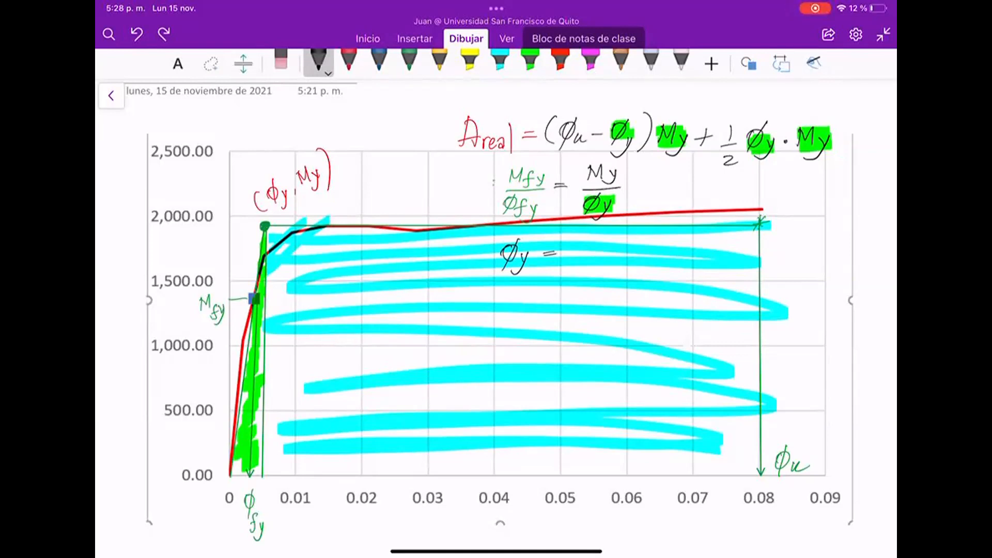
- Replace φ with M at the start of the lower equation and complete it as My = Mfy/φfy · φy
left_click(281, 61)
mouse_move(517, 243)
left_mouse_down()
mouse_move(503, 263)
mouse_move(513, 266)
left_mouse_up()
left_click(318, 61)
left_click_drag(583, 252, 608, 250)
mouse_move(602, 243)
left_mouse_down()
mouse_move(635, 259)
mouse_move(584, 271)
mouse_move(578, 288)
mouse_move(597, 290)
mouse_move(607, 277)
left_mouse_up()
left_click_drag(610, 274, 604, 296)
left_click(642, 259)
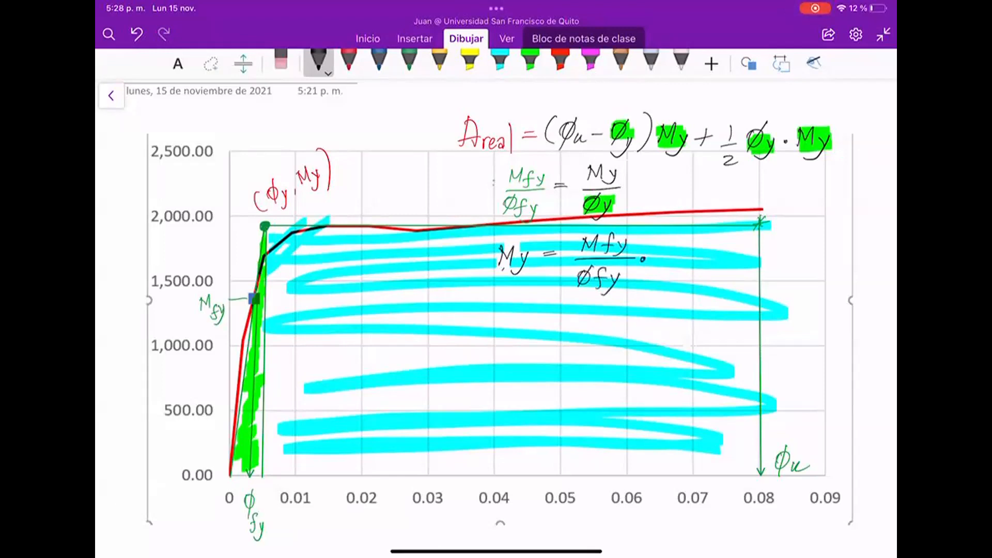
mouse_move(666, 238)
left_mouse_down()
mouse_move(654, 270)
mouse_move(680, 258)
left_mouse_up()
left_click_drag(686, 246, 666, 271)
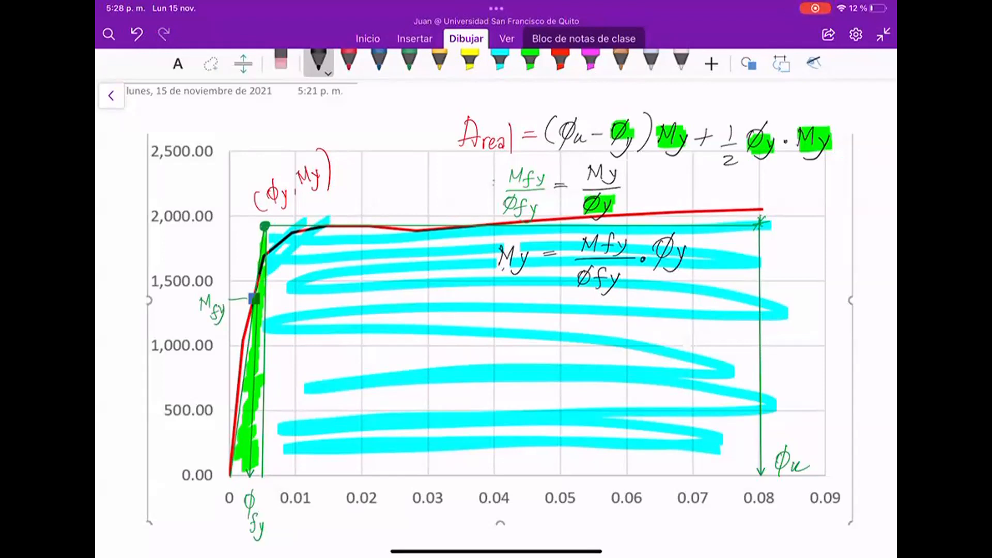